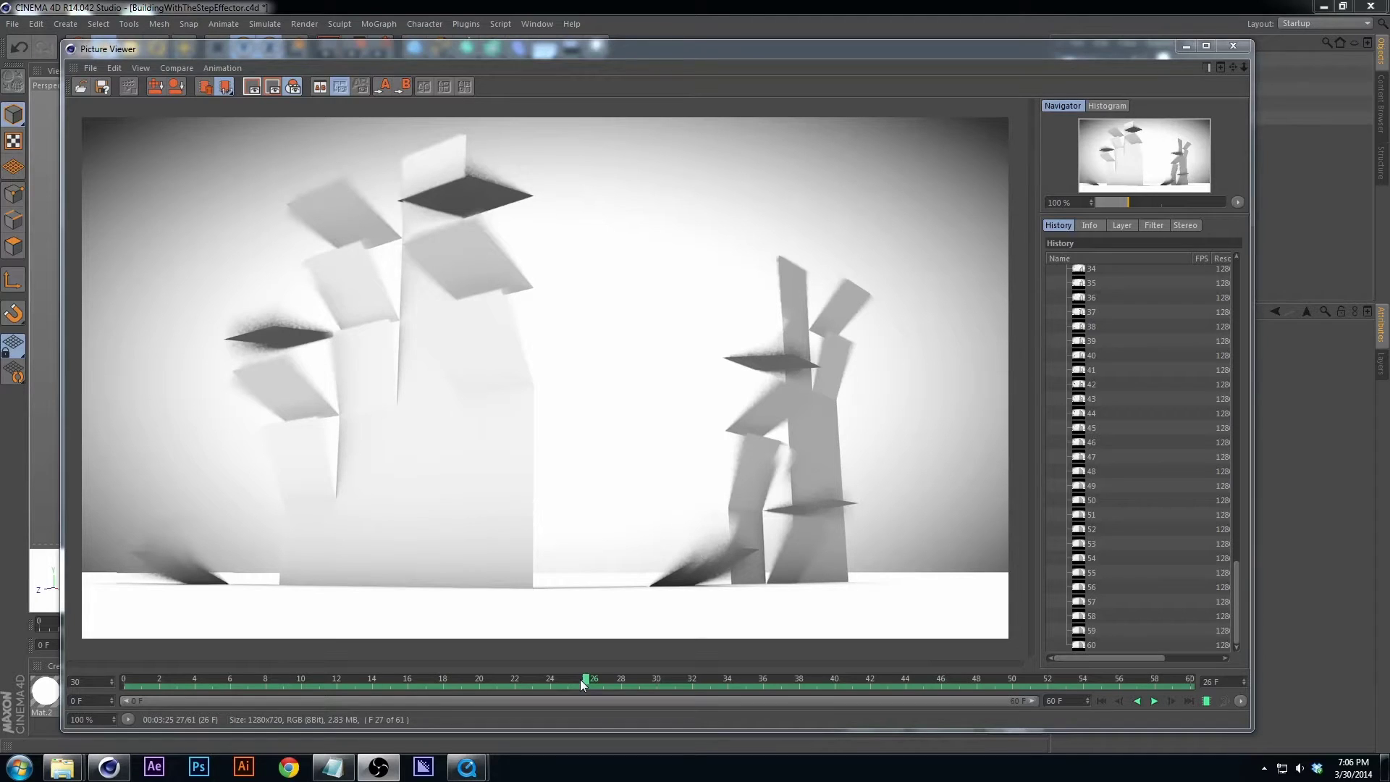
Play and scrub through the rendered building animation to examine how the panels unfold.
{"action": "left_click_drag", "start_coordinate": [570, 678], "coordinate": [515, 678]}
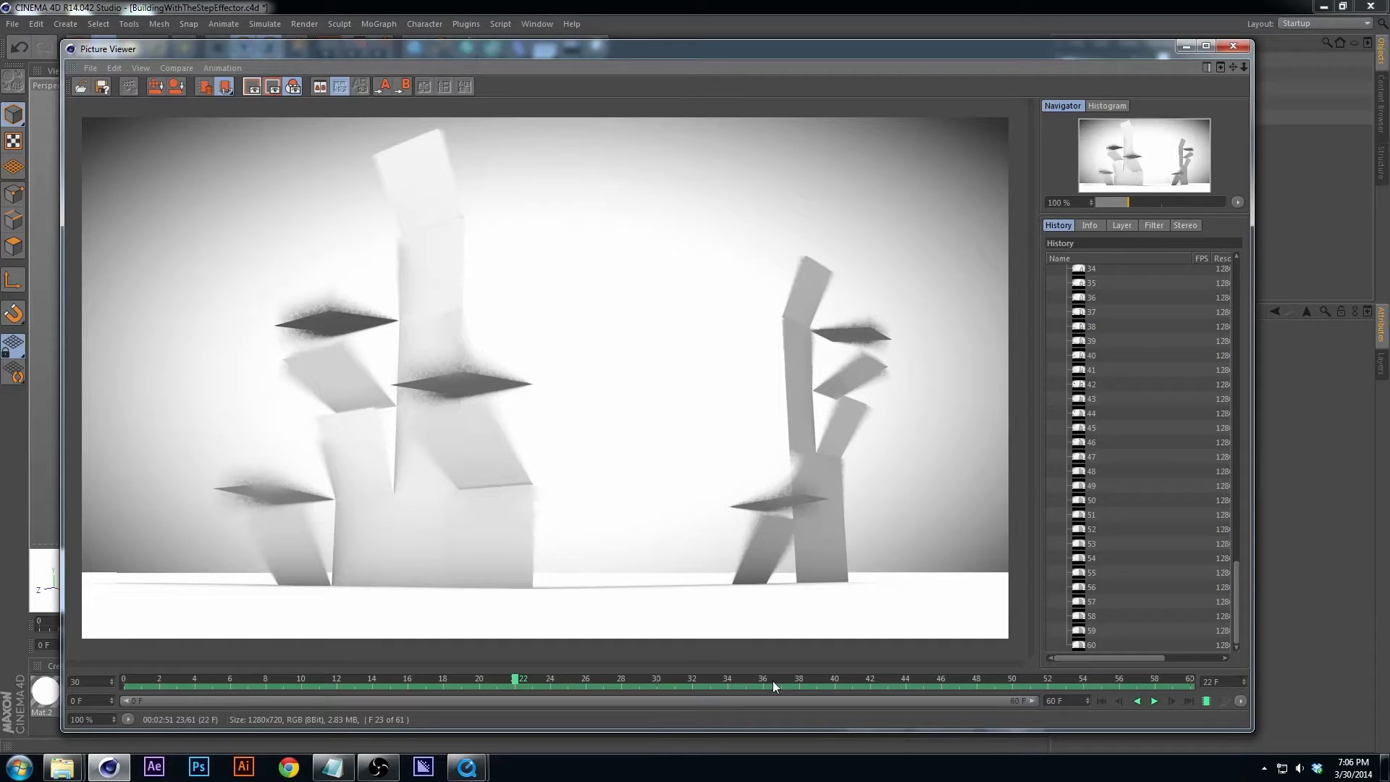
{"action": "left_click_drag", "start_coordinate": [505, 679], "coordinate": [167, 684]}
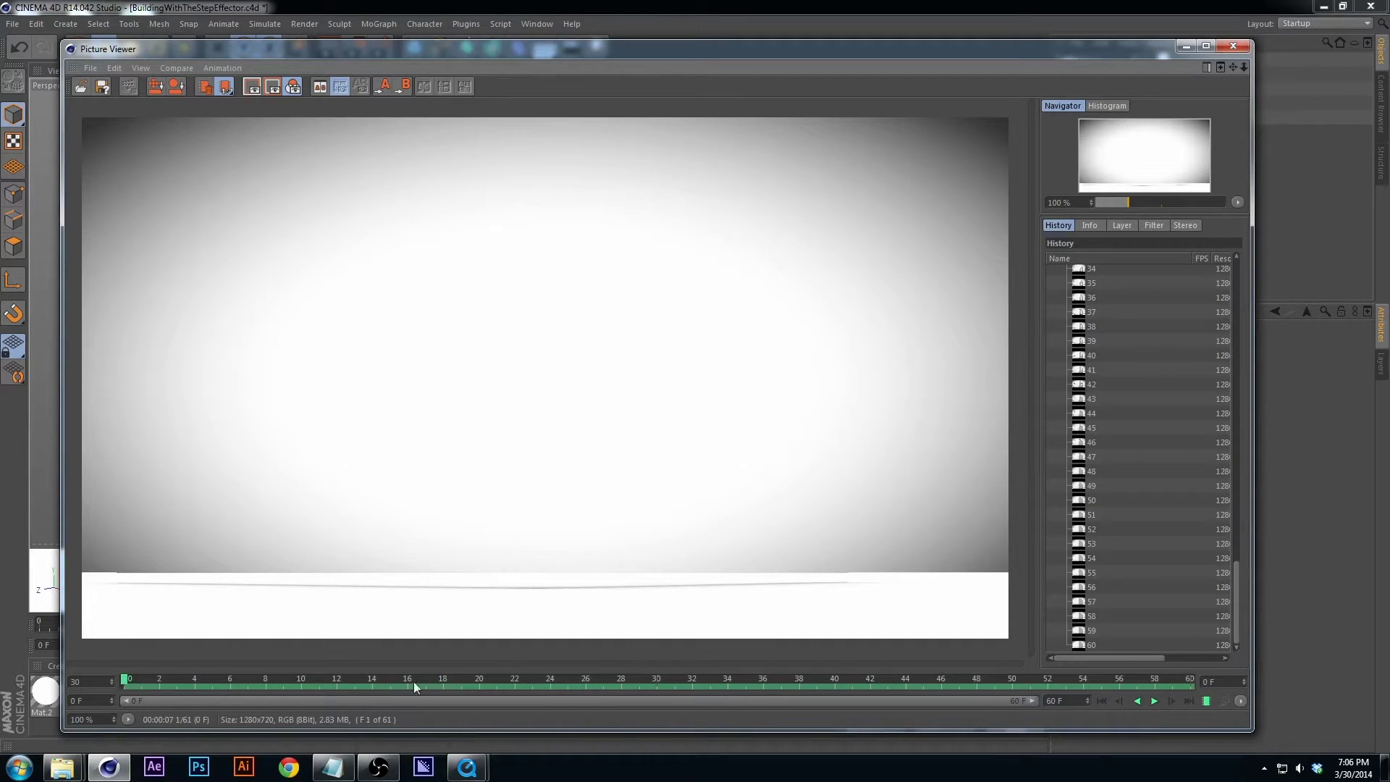
{"action": "left_click", "coordinate": [1154, 701]}
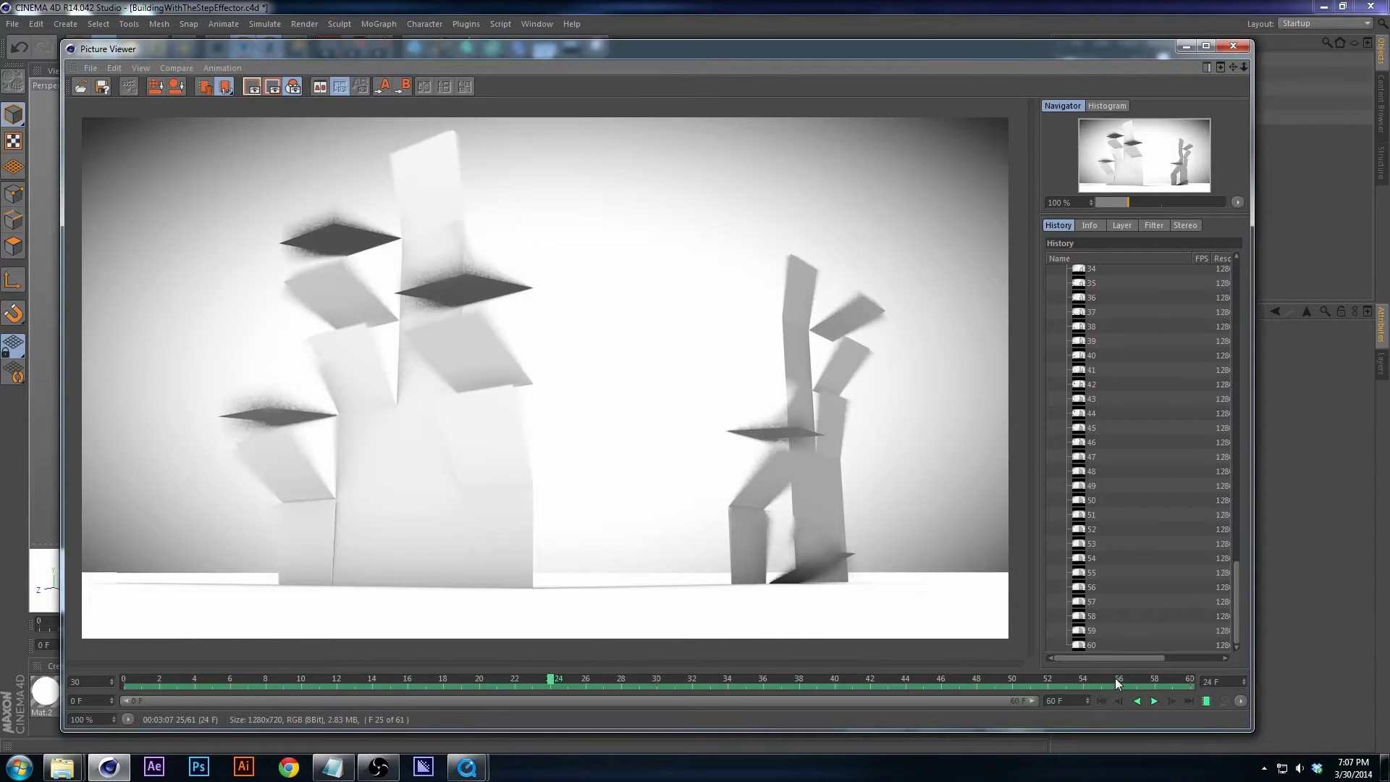
{"action": "left_click_drag", "start_coordinate": [1114, 678], "coordinate": [603, 681]}
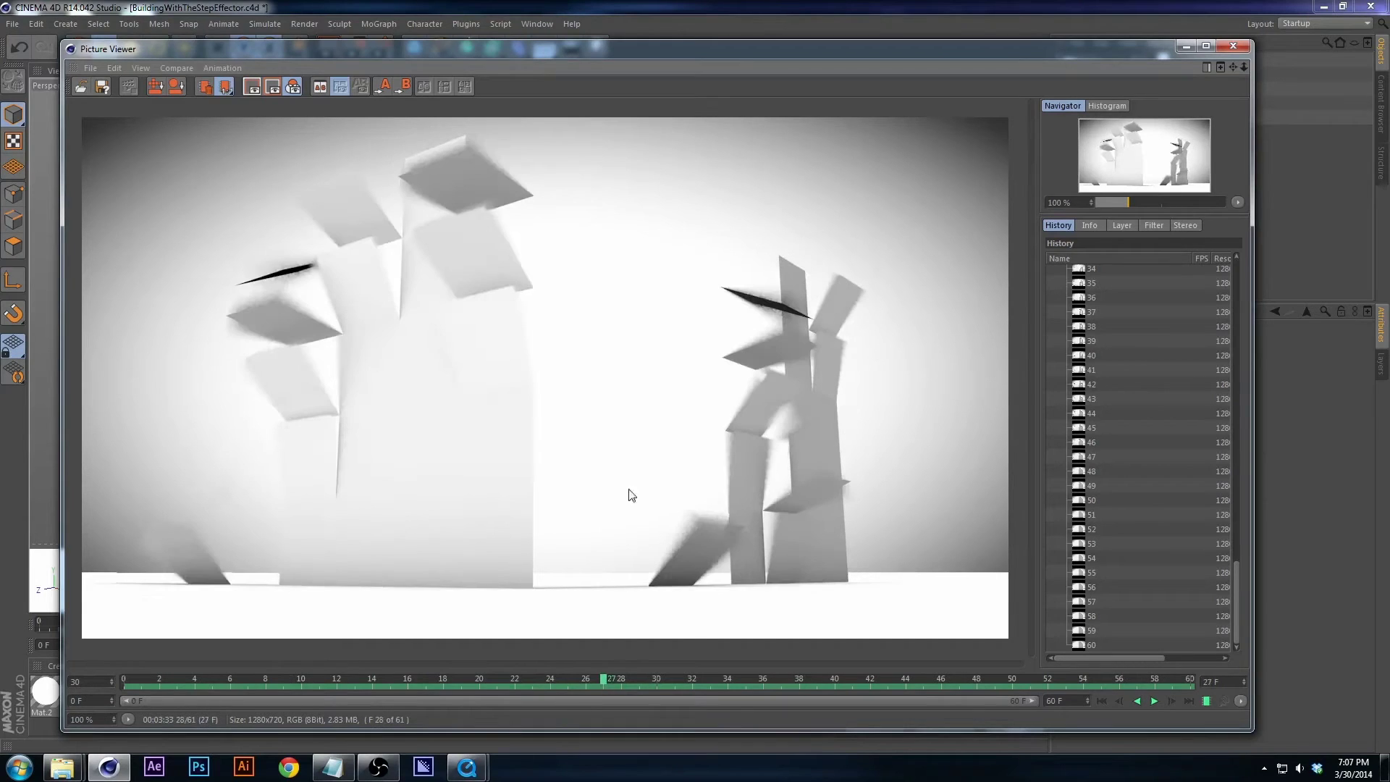
Save the finished building project and create a new empty project.
{"action": "left_click", "coordinate": [1233, 46]}
{"action": "key", "text": "ctrl+s"}
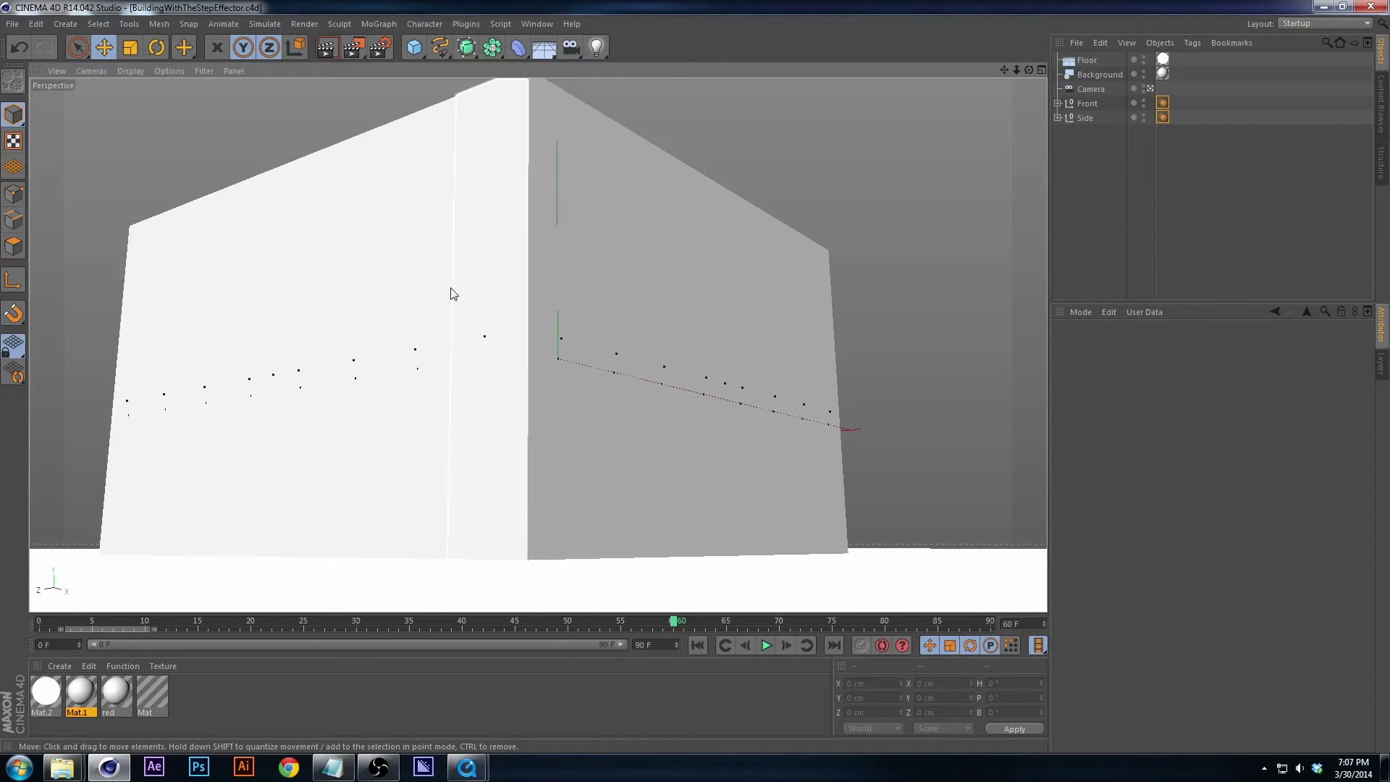
{"action": "left_click", "coordinate": [13, 23]}
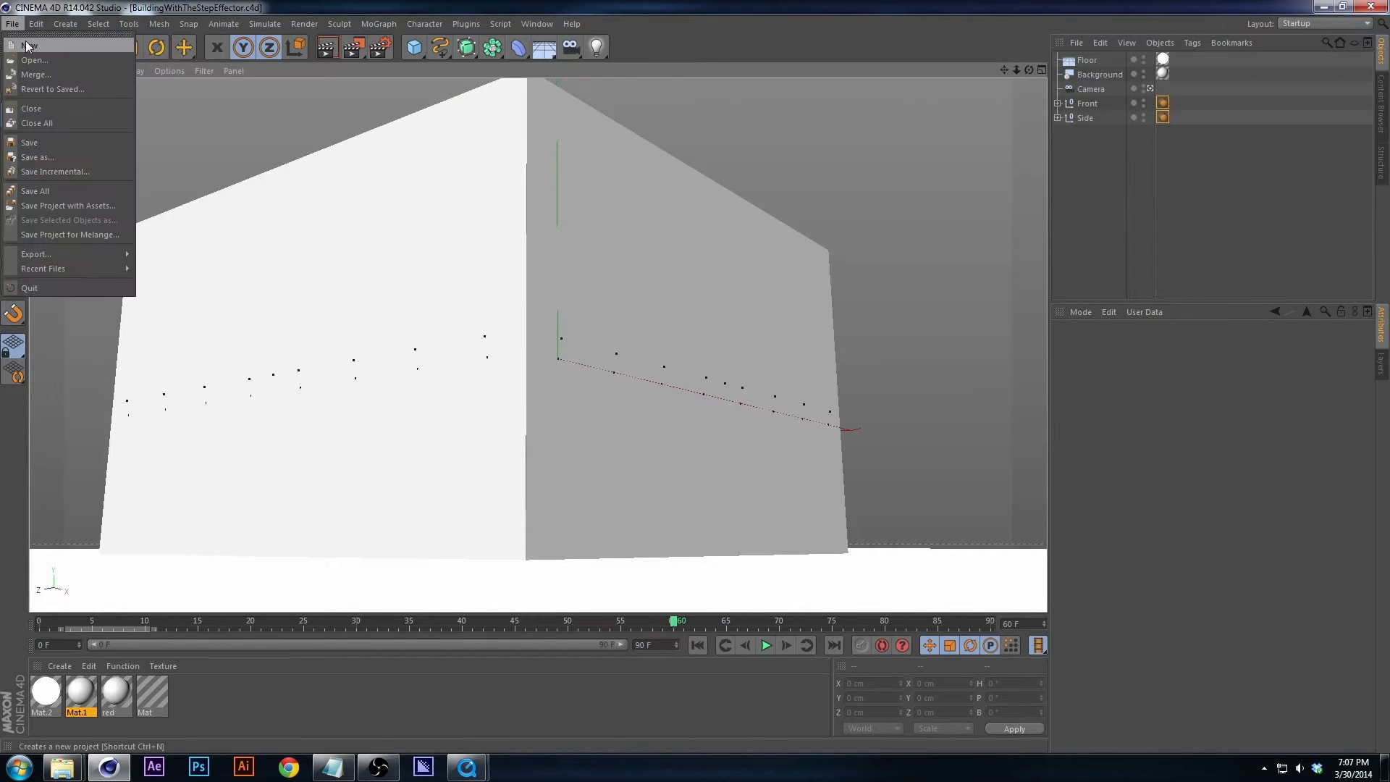
{"action": "left_click", "coordinate": [27, 45]}
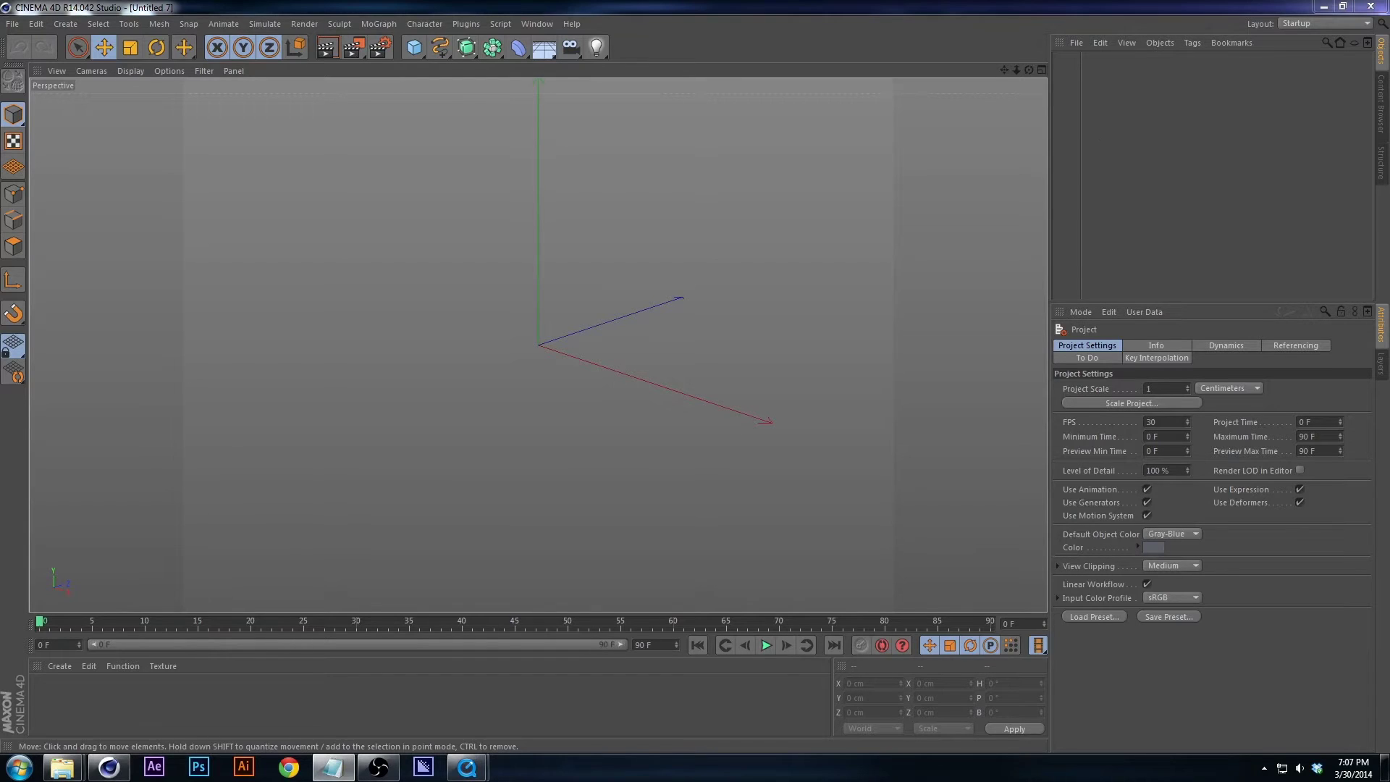
{"action": "left_click", "coordinate": [769, 269]}
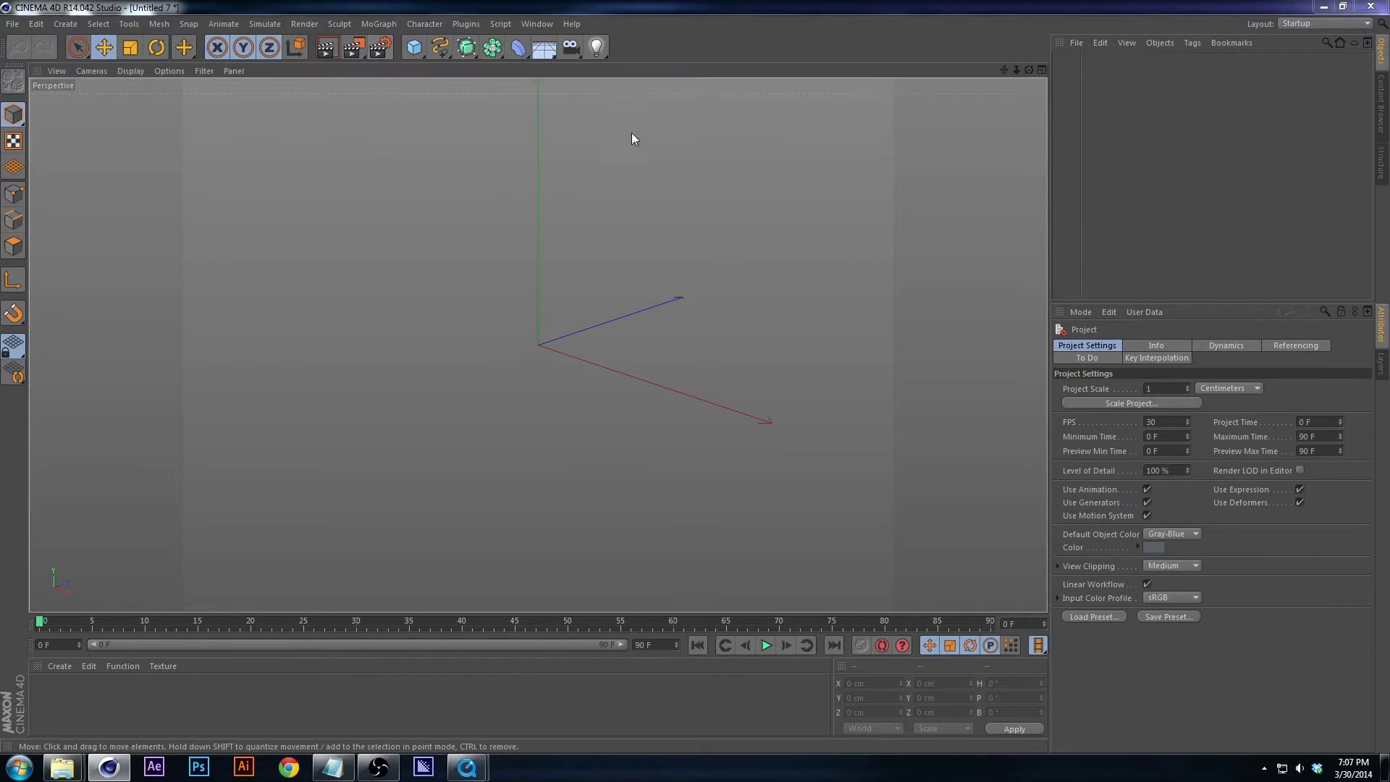
Set the render output size to 1920 x 1080 pixels in My Render Setting.
{"action": "left_click_drag", "start_coordinate": [853, 166], "coordinate": [773, 142]}
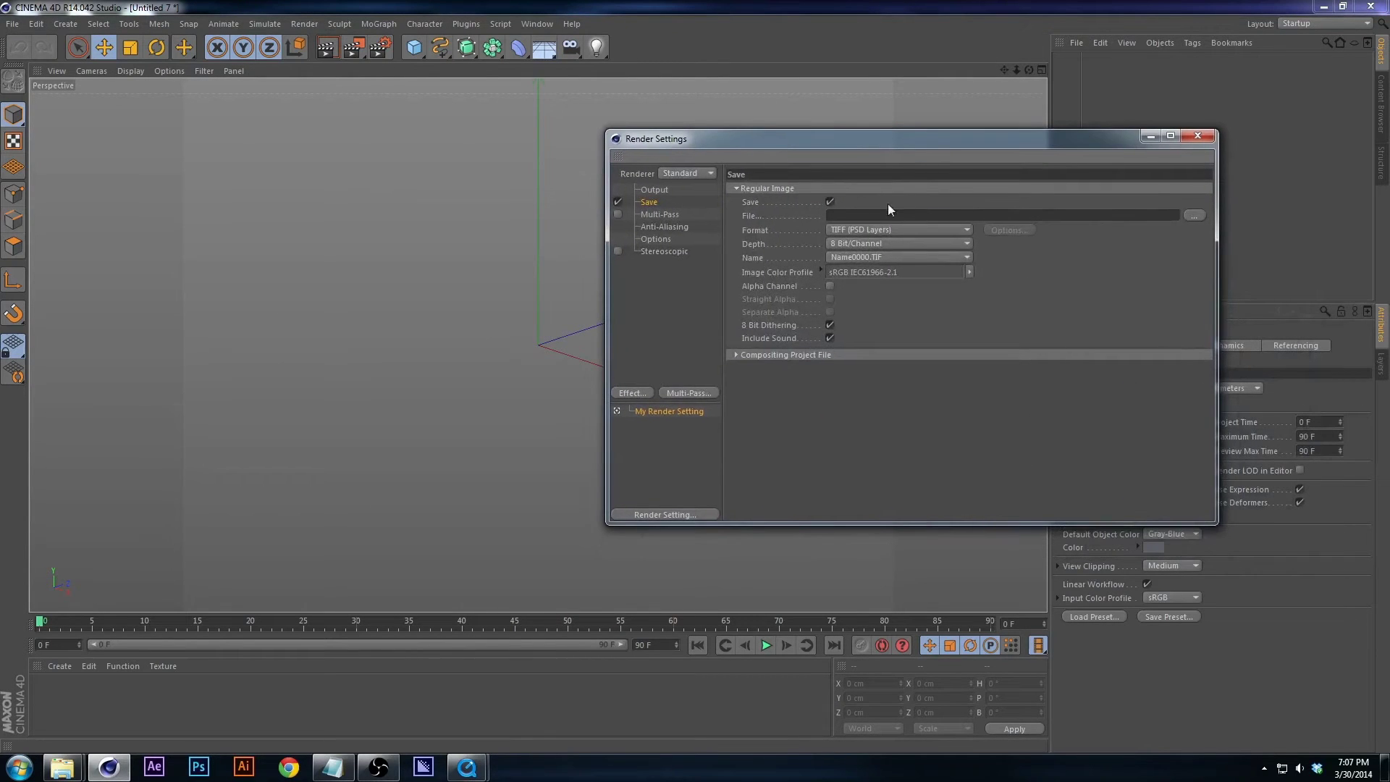
{"action": "left_click", "coordinate": [654, 190]}
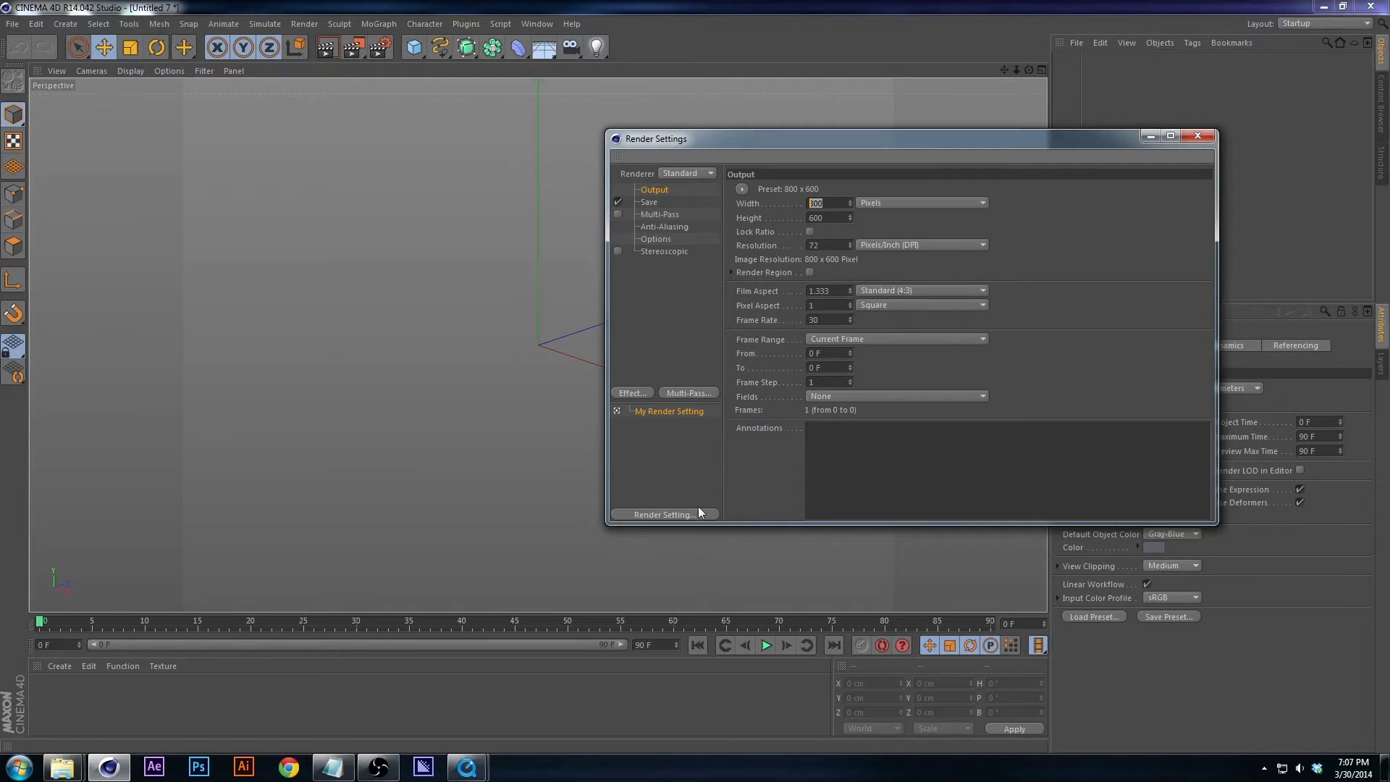
{"action": "type", "text": "1920"}
{"action": "key", "text": "Tab"}
{"action": "type", "text": "180"}
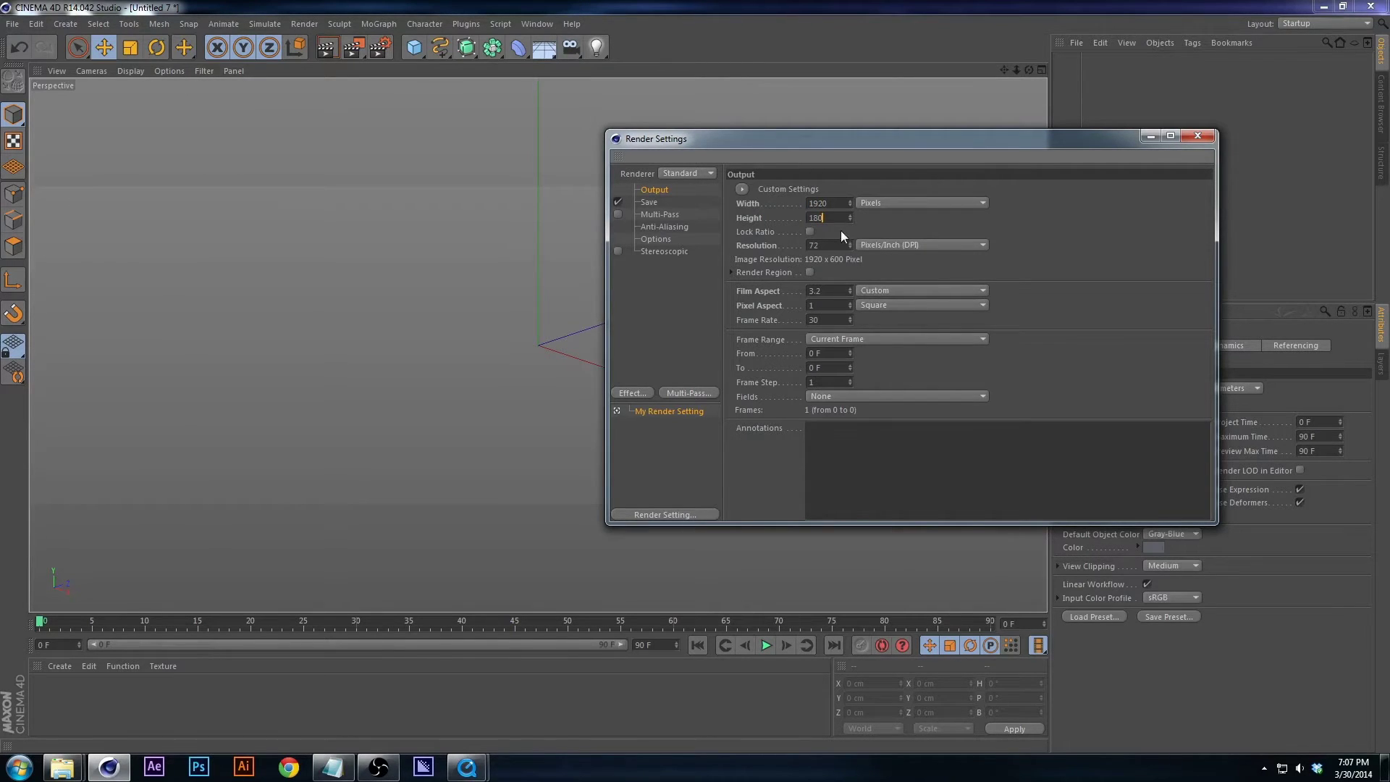
{"action": "key", "text": "BackSpace"}
{"action": "key", "text": "BackSpace"}
{"action": "type", "text": "0"}
{"action": "left_click", "coordinate": [837, 320]}
{"action": "left_click", "coordinate": [657, 514]}
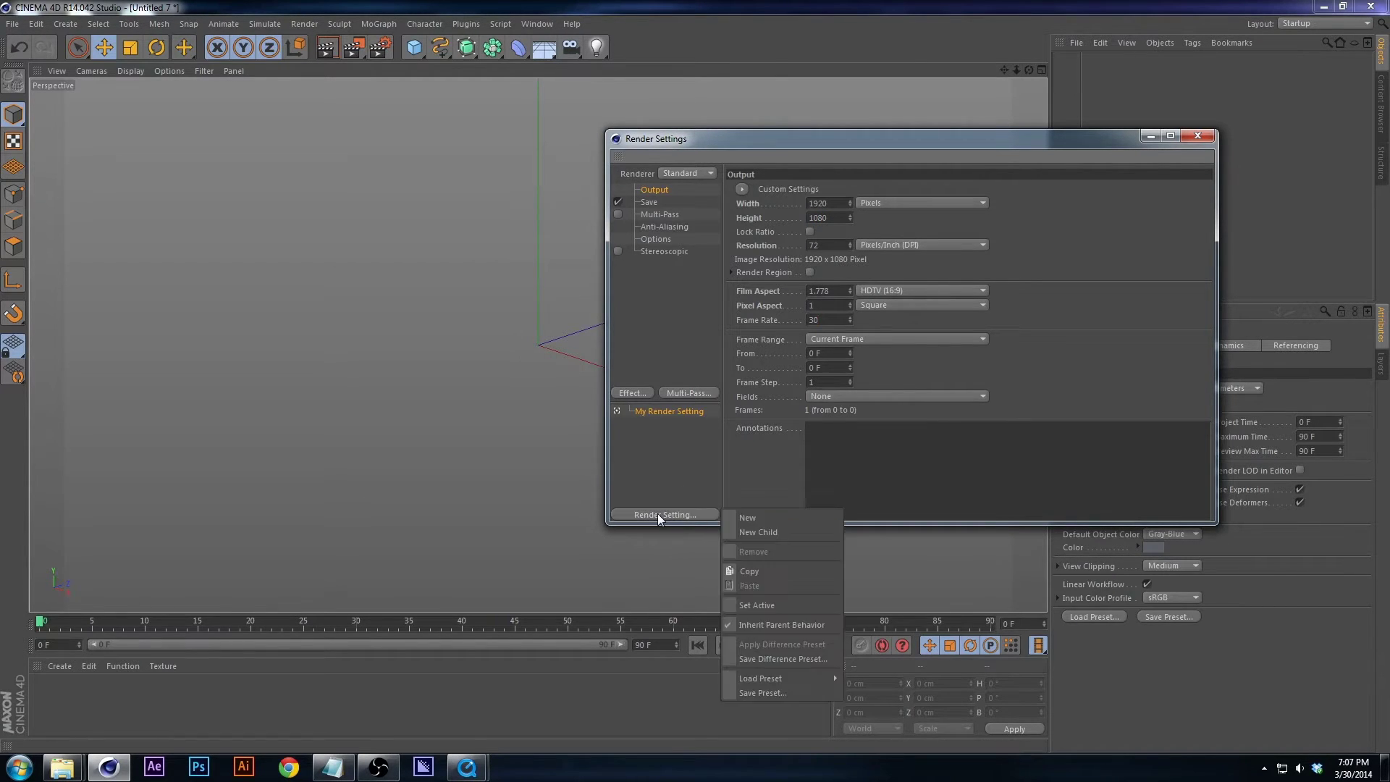
{"action": "left_click", "coordinate": [680, 455]}
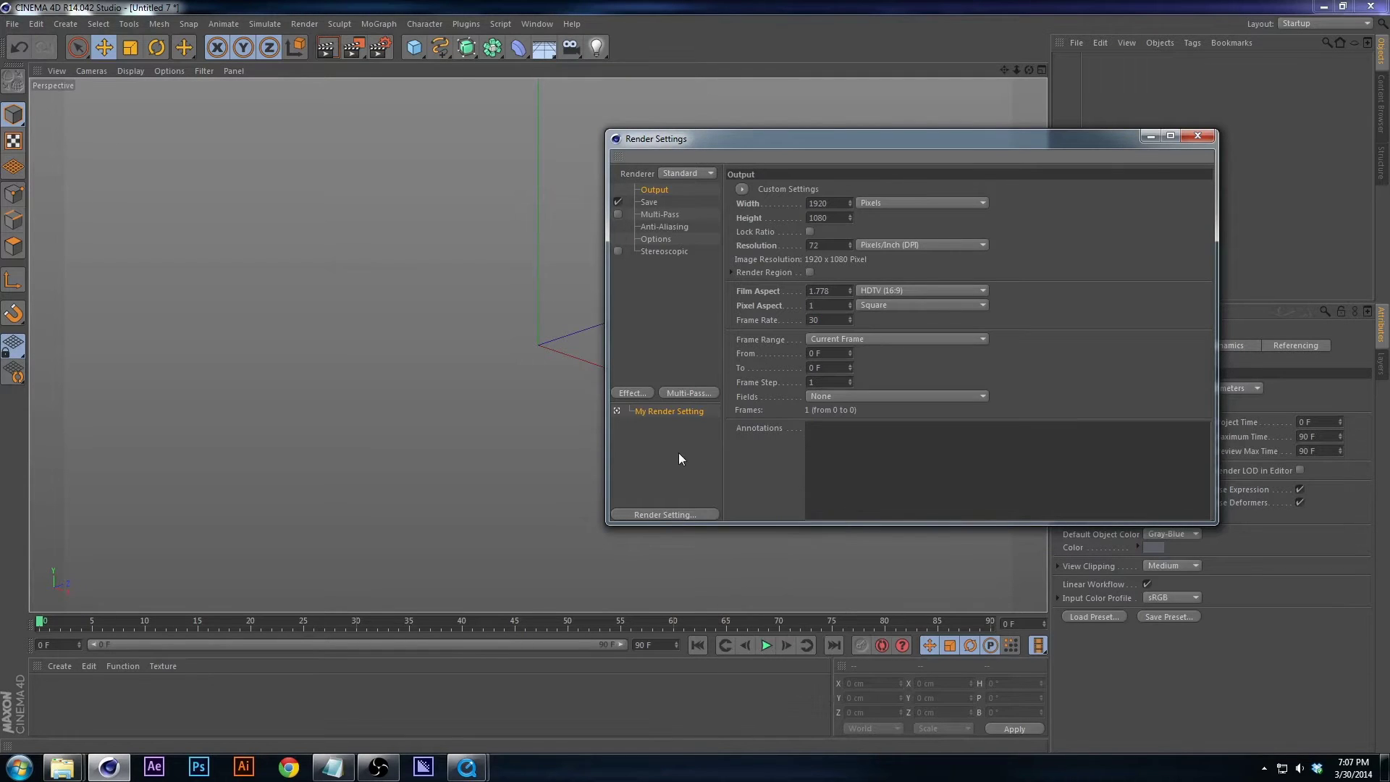
Set the perspective viewport's tinted border to 80 % opacity and a red border color.
{"action": "left_click_drag", "start_coordinate": [909, 154], "coordinate": [918, 200]}
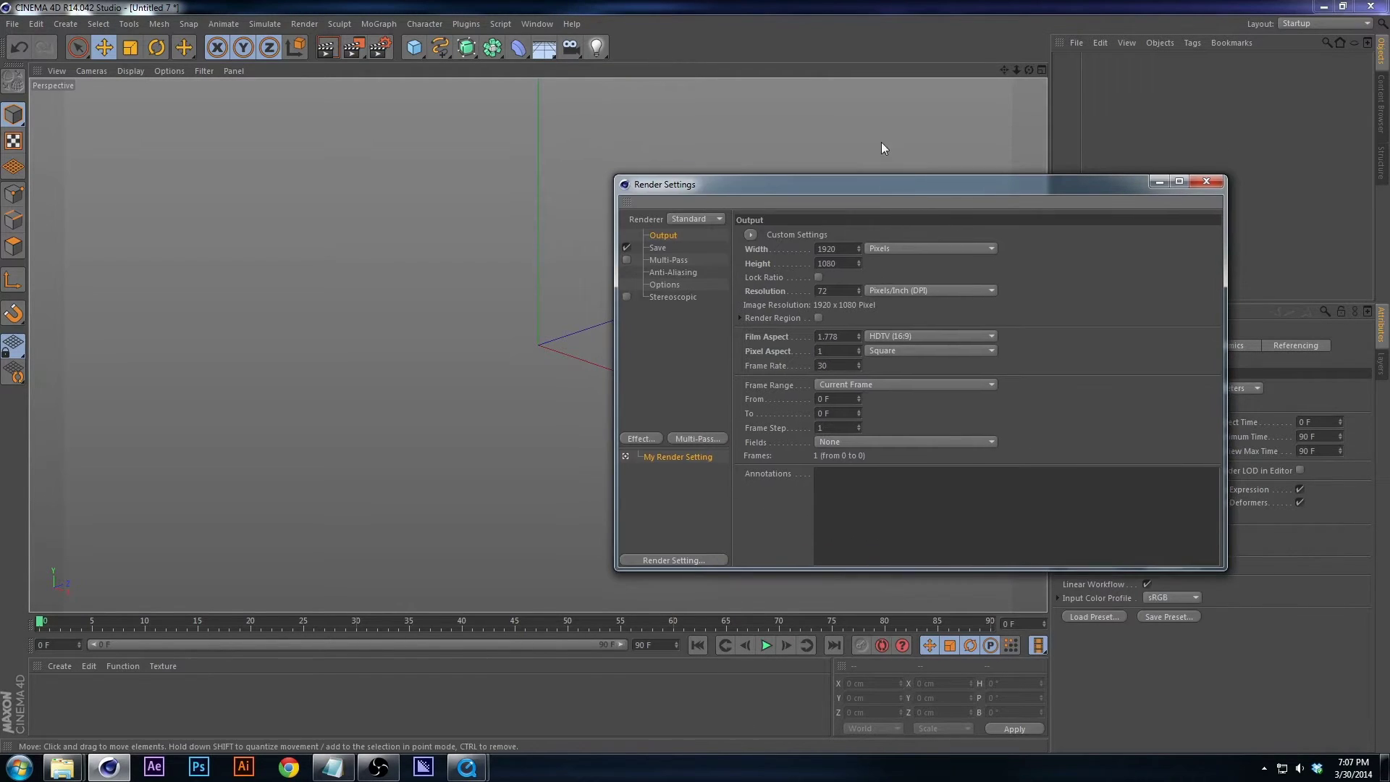
{"action": "key", "text": "shift+v"}
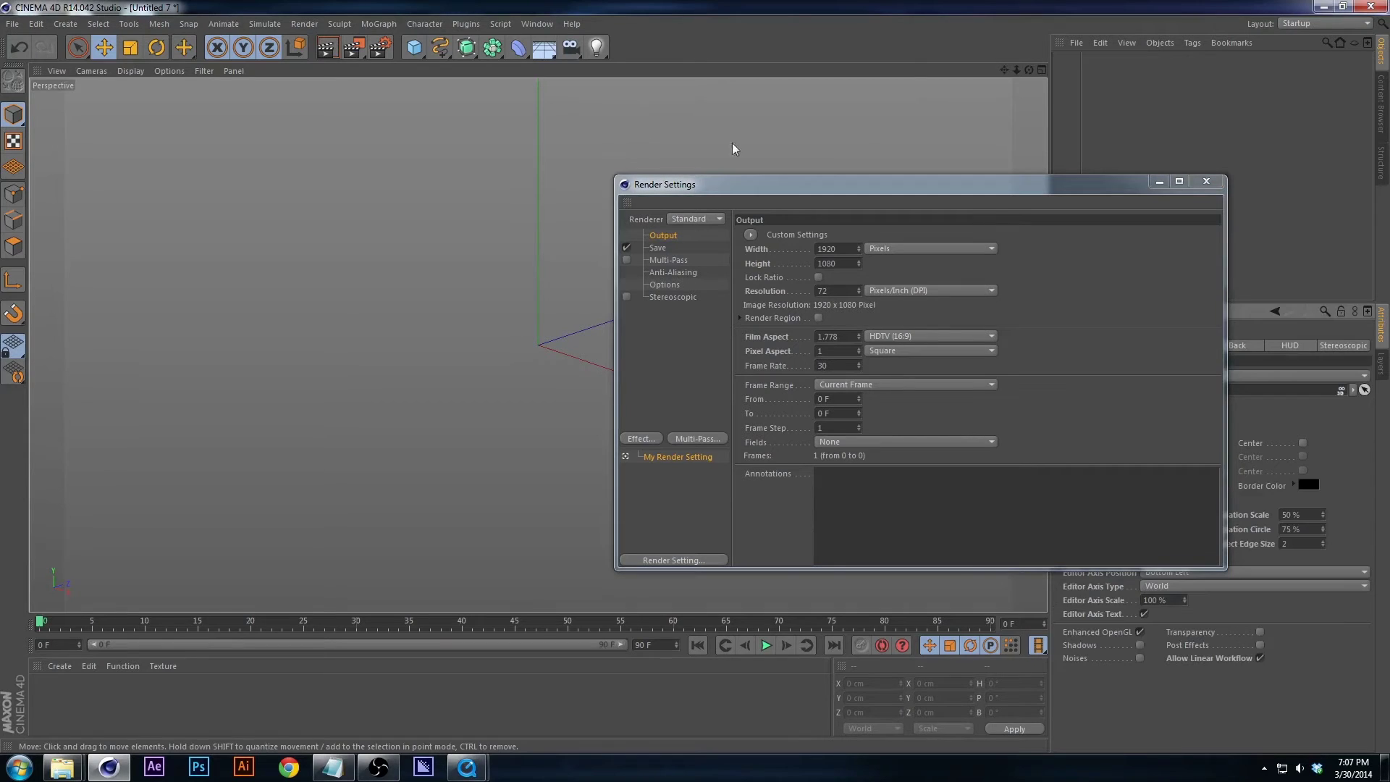
{"action": "left_click_drag", "start_coordinate": [987, 187], "coordinate": [436, 183]}
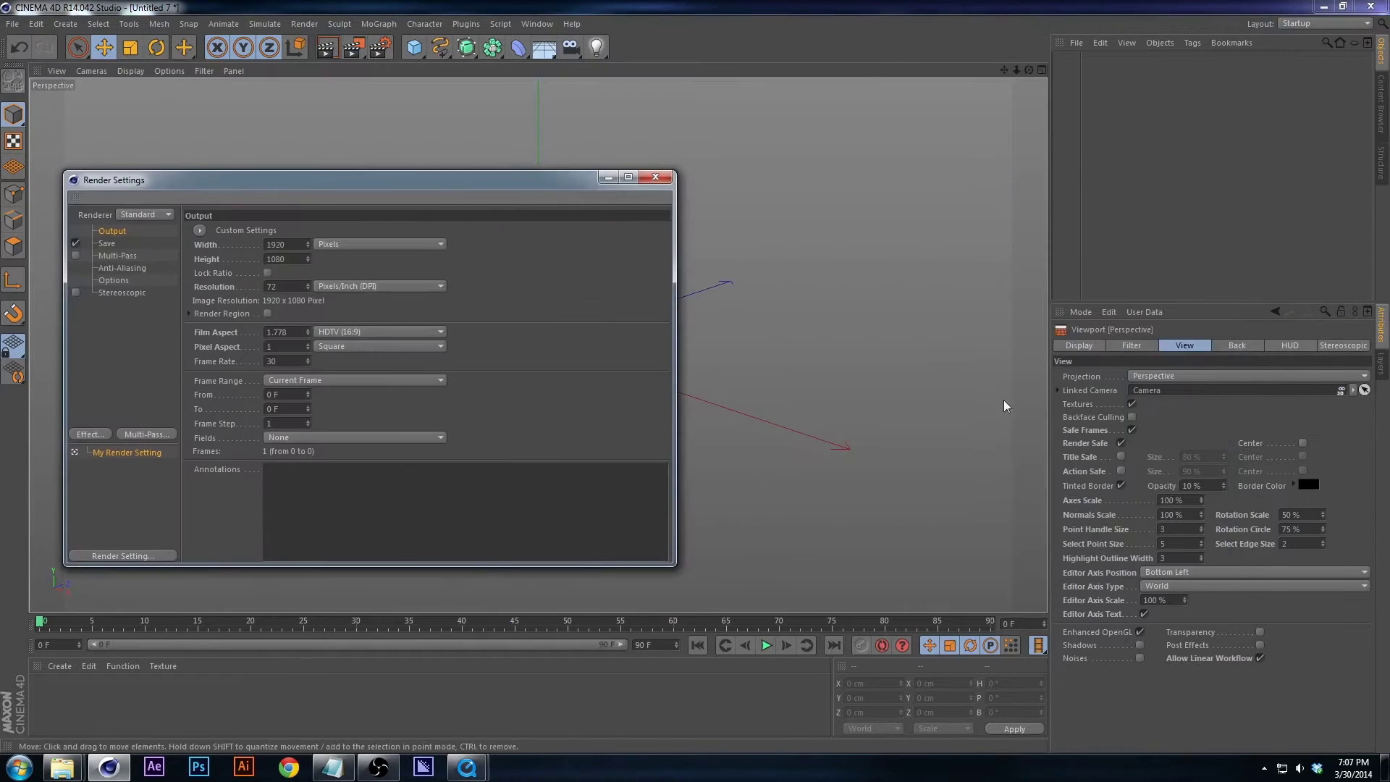
{"action": "left_click", "coordinate": [1225, 486]}
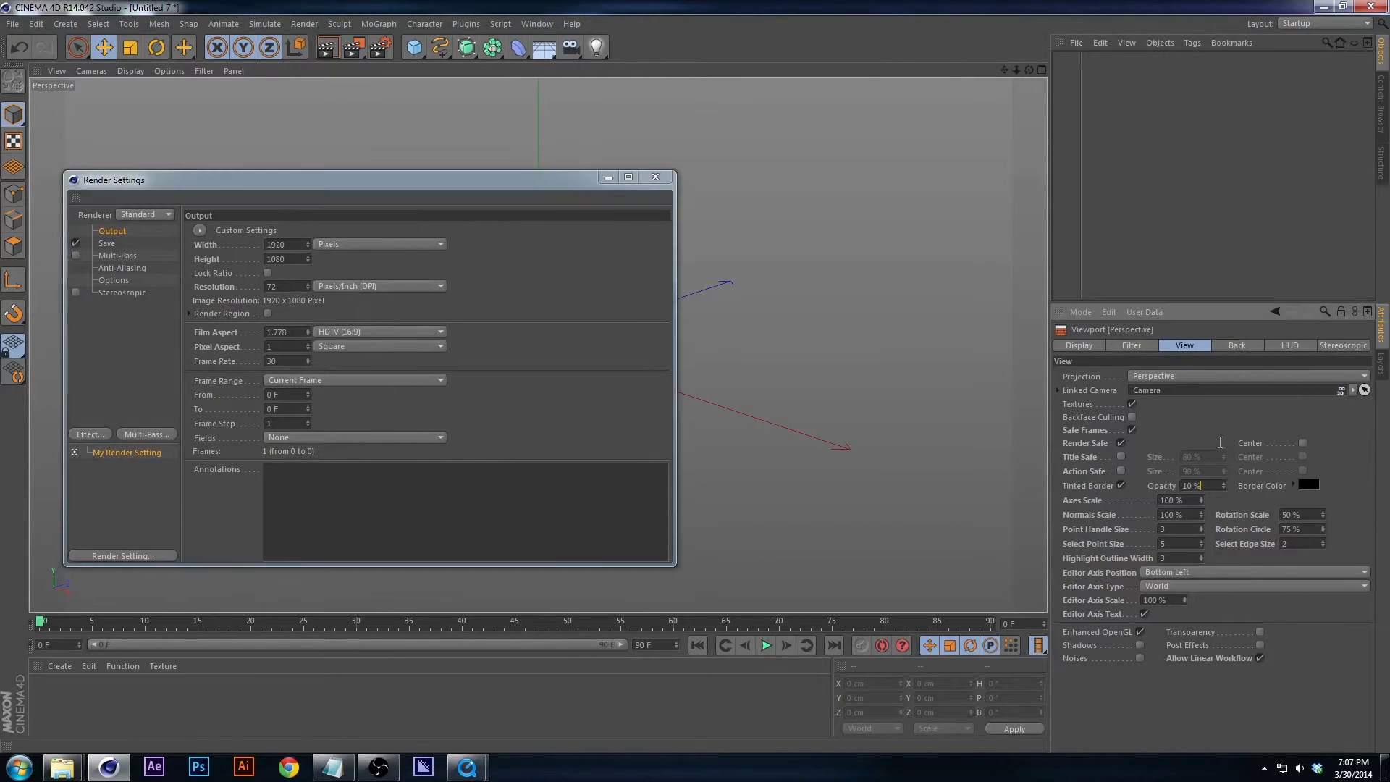
{"action": "type", "text": "80"}
{"action": "key", "text": "Return"}
{"action": "left_click", "coordinate": [1309, 485]}
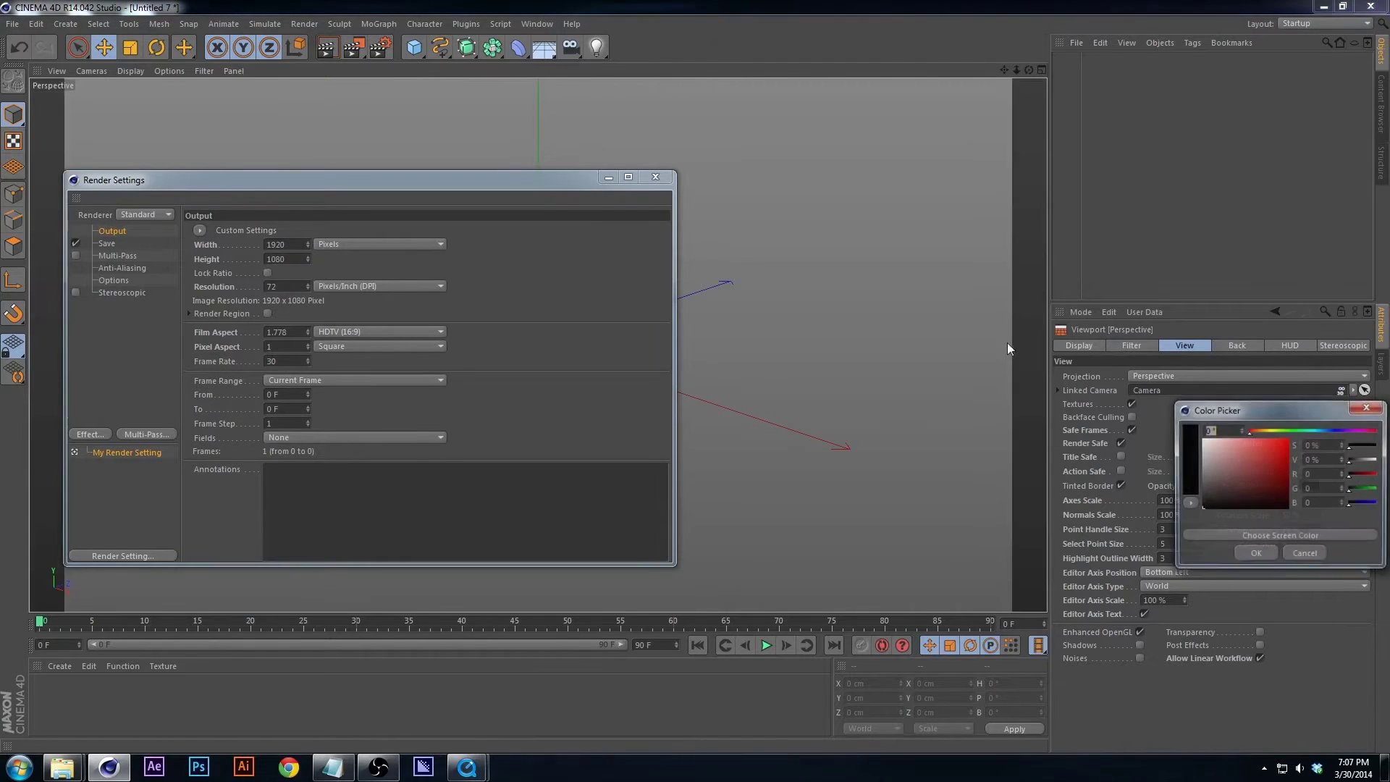
{"action": "left_click", "coordinate": [1290, 433]}
{"action": "key", "text": "Return"}
{"action": "left_click_drag", "start_coordinate": [503, 182], "coordinate": [961, 153]}
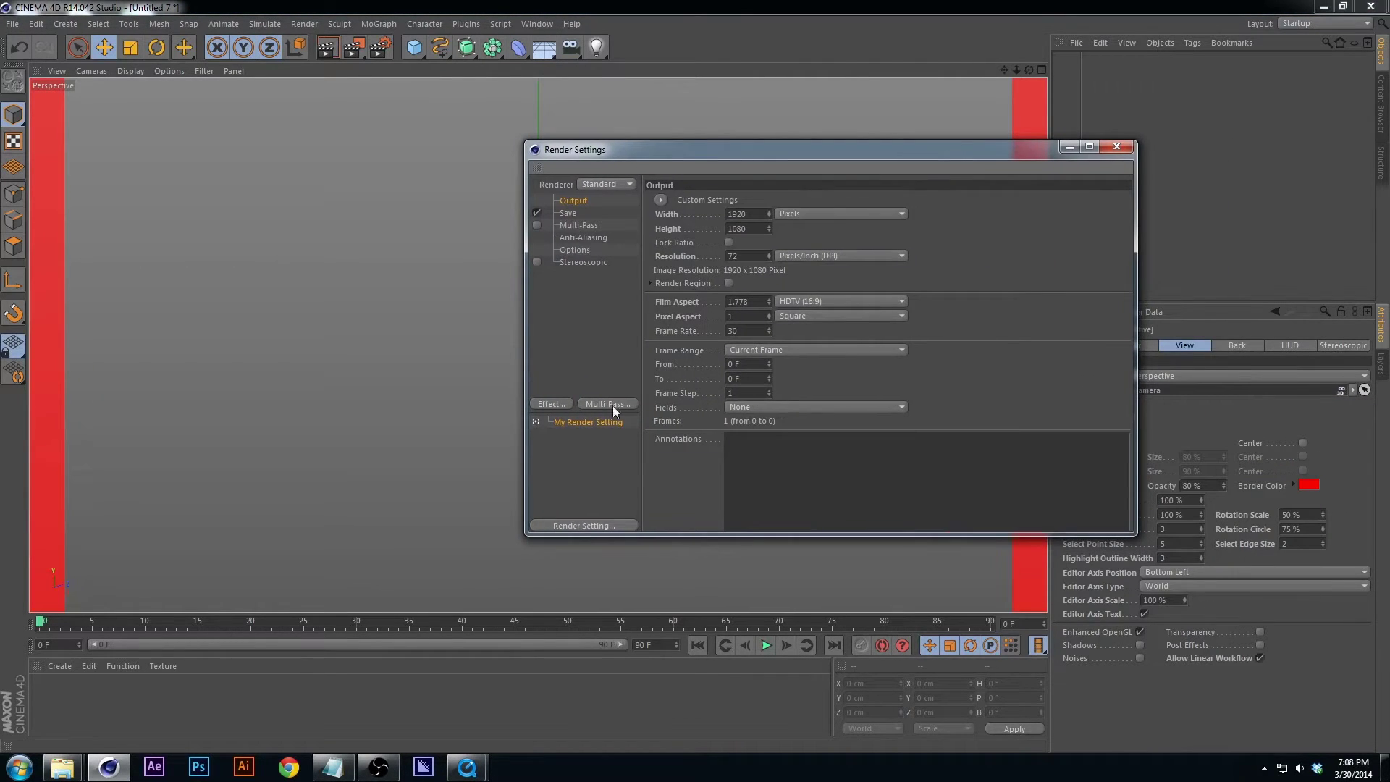
Load the HD render settings preset, make it active and delete My Render Setting.
{"action": "left_click", "coordinate": [588, 527]}
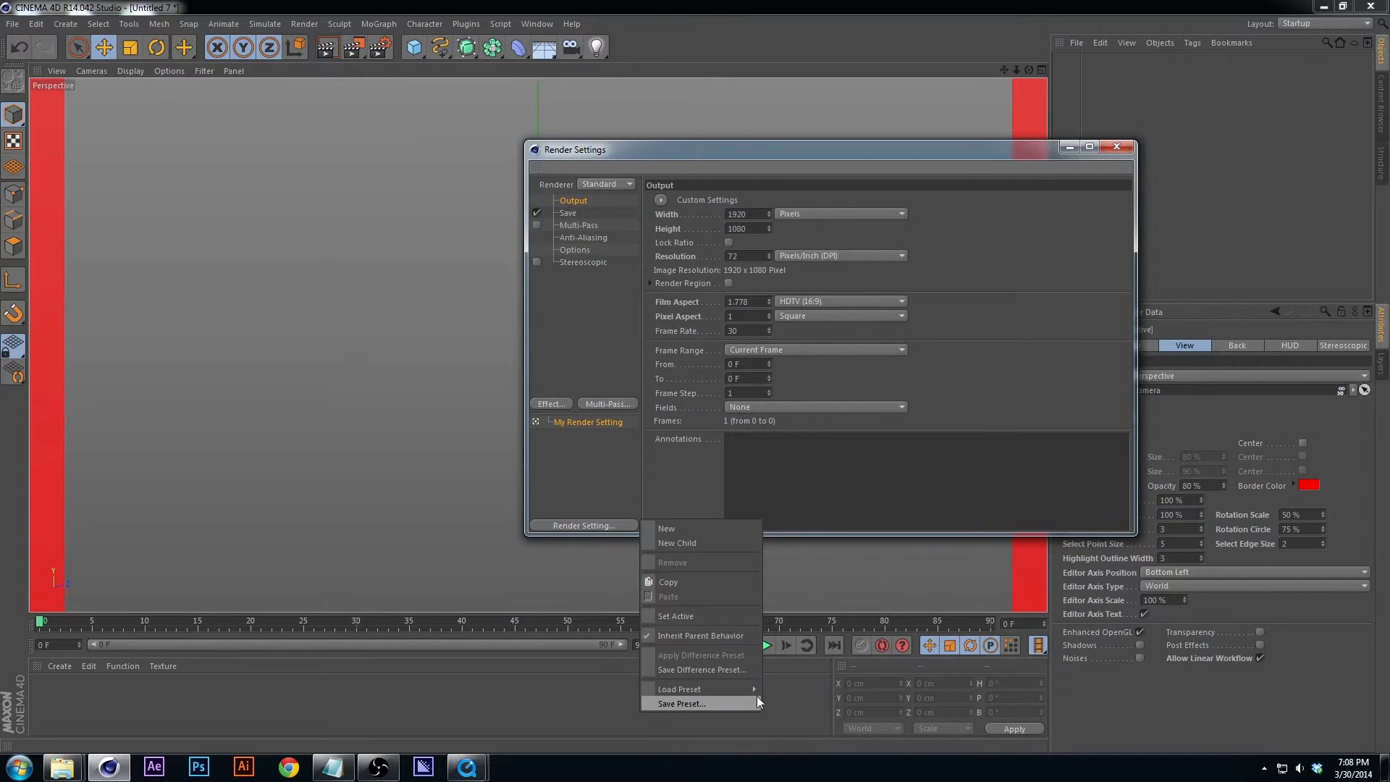
{"action": "mouse_move", "coordinate": [755, 690]}
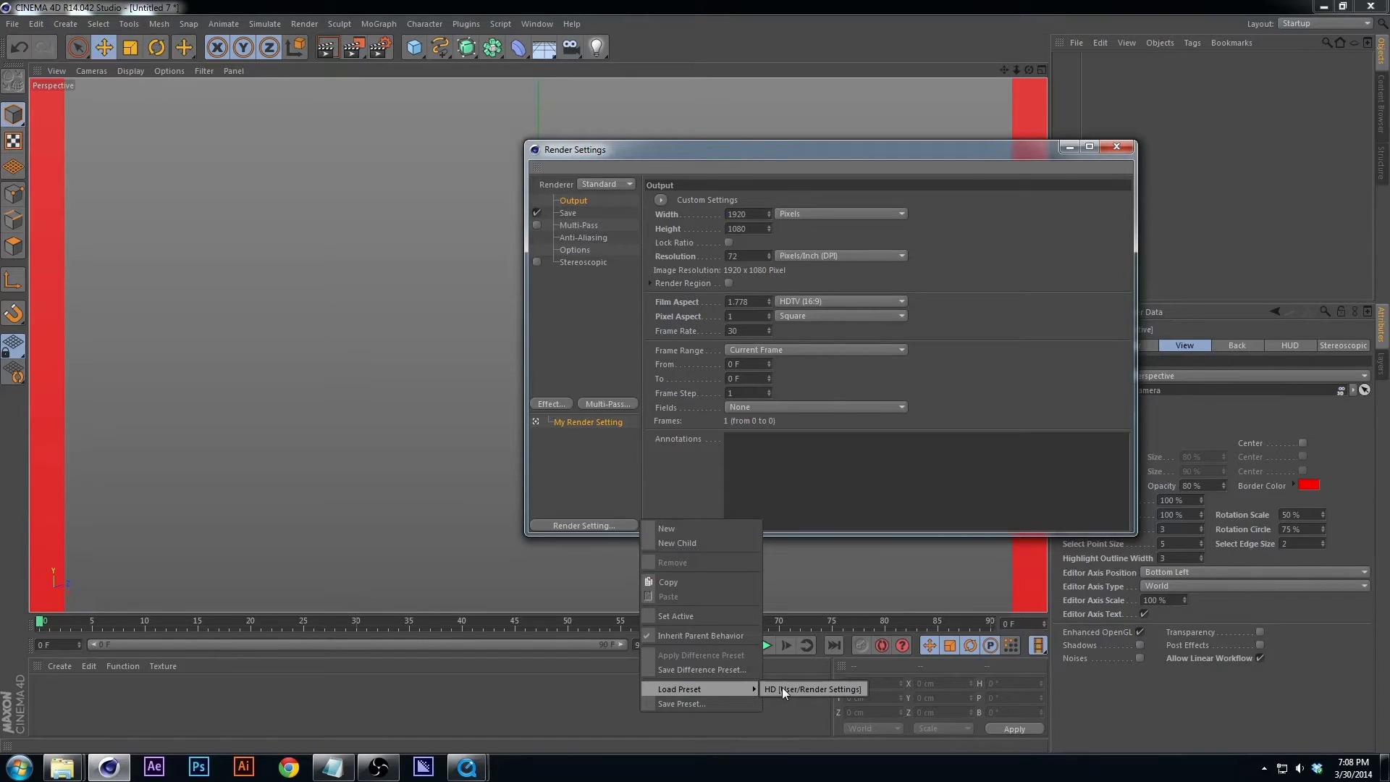
{"action": "left_click", "coordinate": [782, 689]}
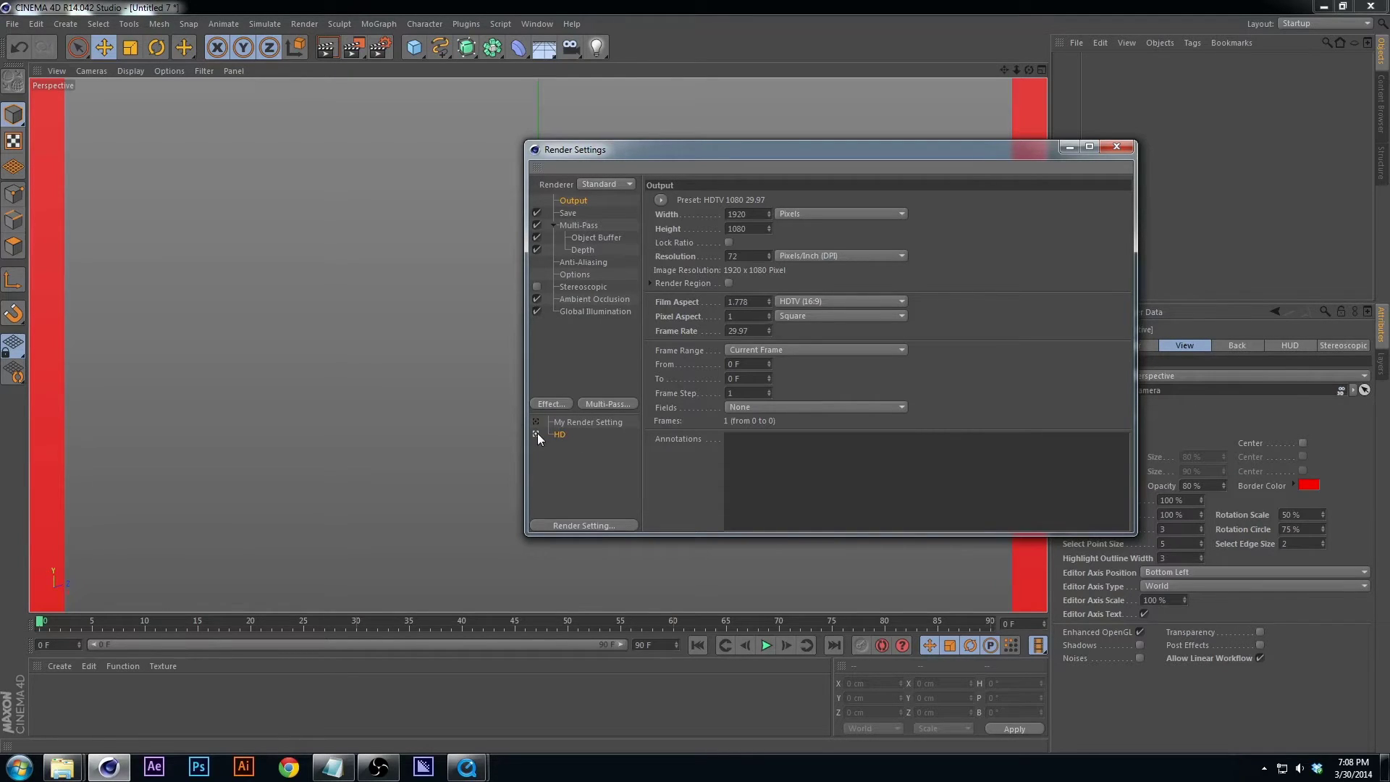
{"action": "left_click", "coordinate": [536, 424]}
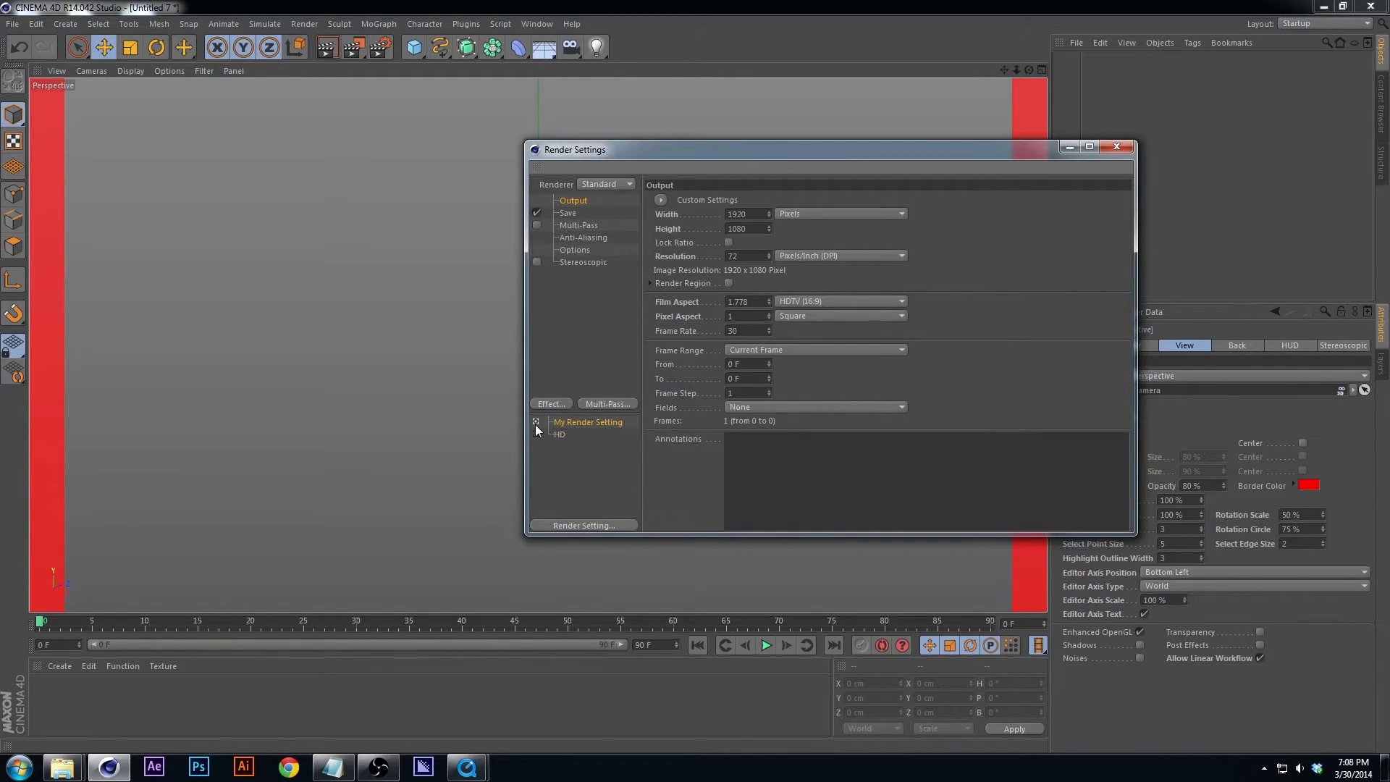
{"action": "left_click", "coordinate": [536, 434]}
{"action": "left_click", "coordinate": [572, 423]}
{"action": "key", "text": "Delete"}
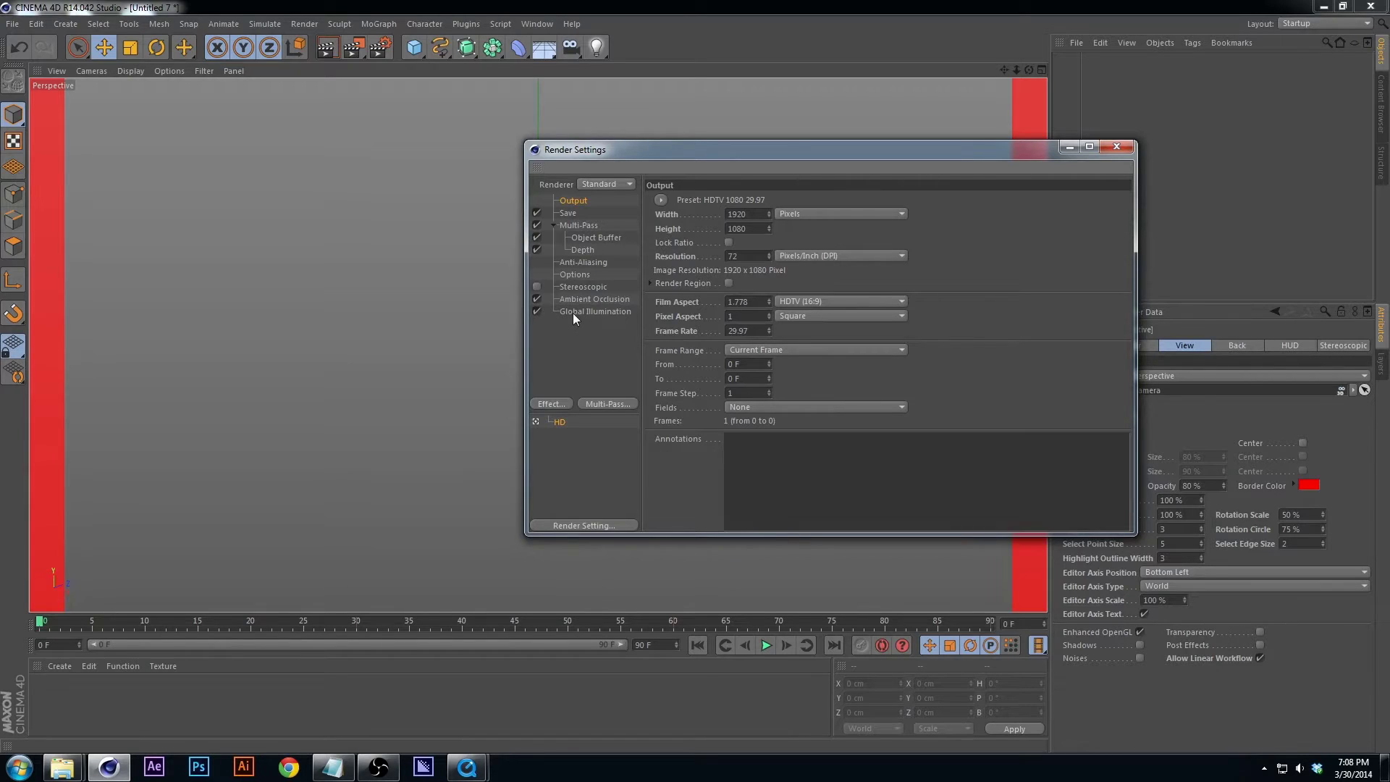
Disable Save, Multi-Pass and Global Illumination in the HD render setting and move its window out of the way.
{"action": "left_click", "coordinate": [553, 226]}
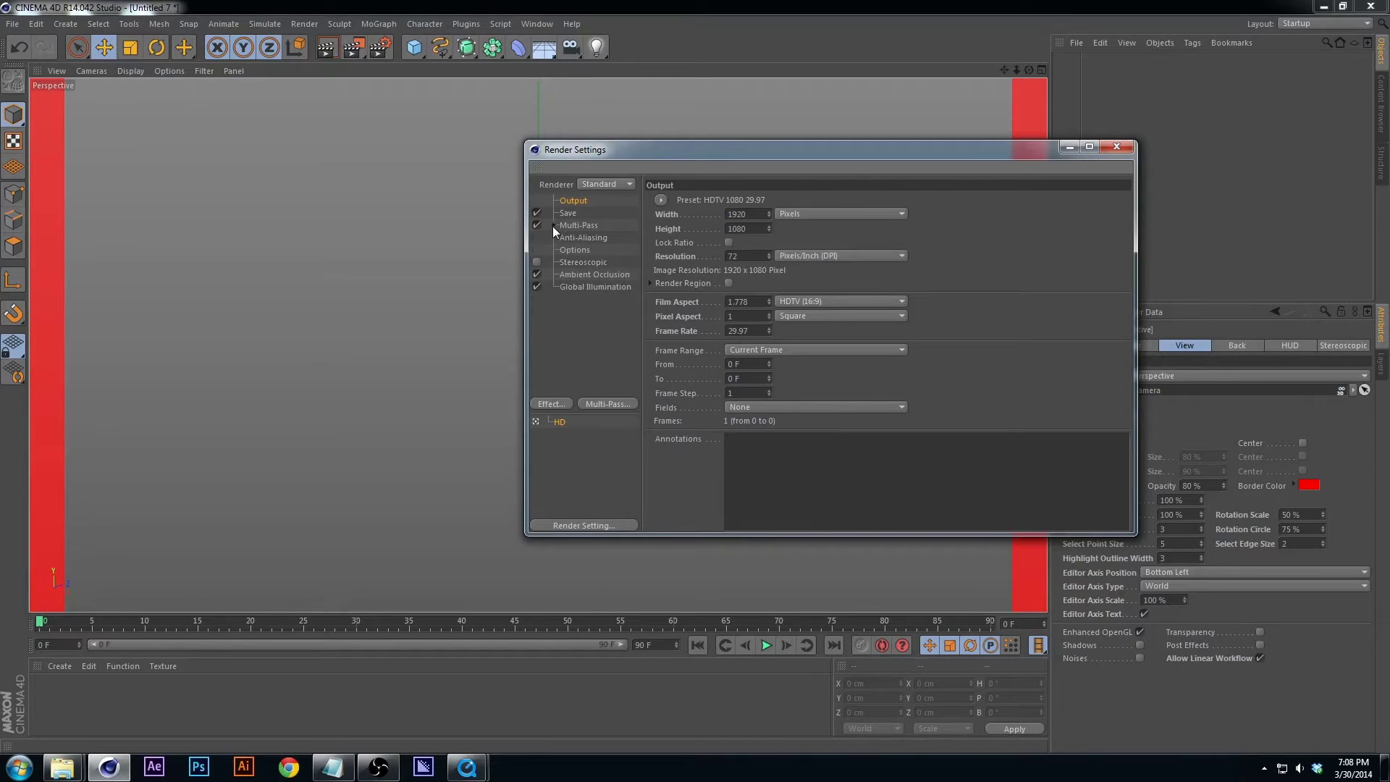
{"action": "left_click", "coordinate": [549, 225]}
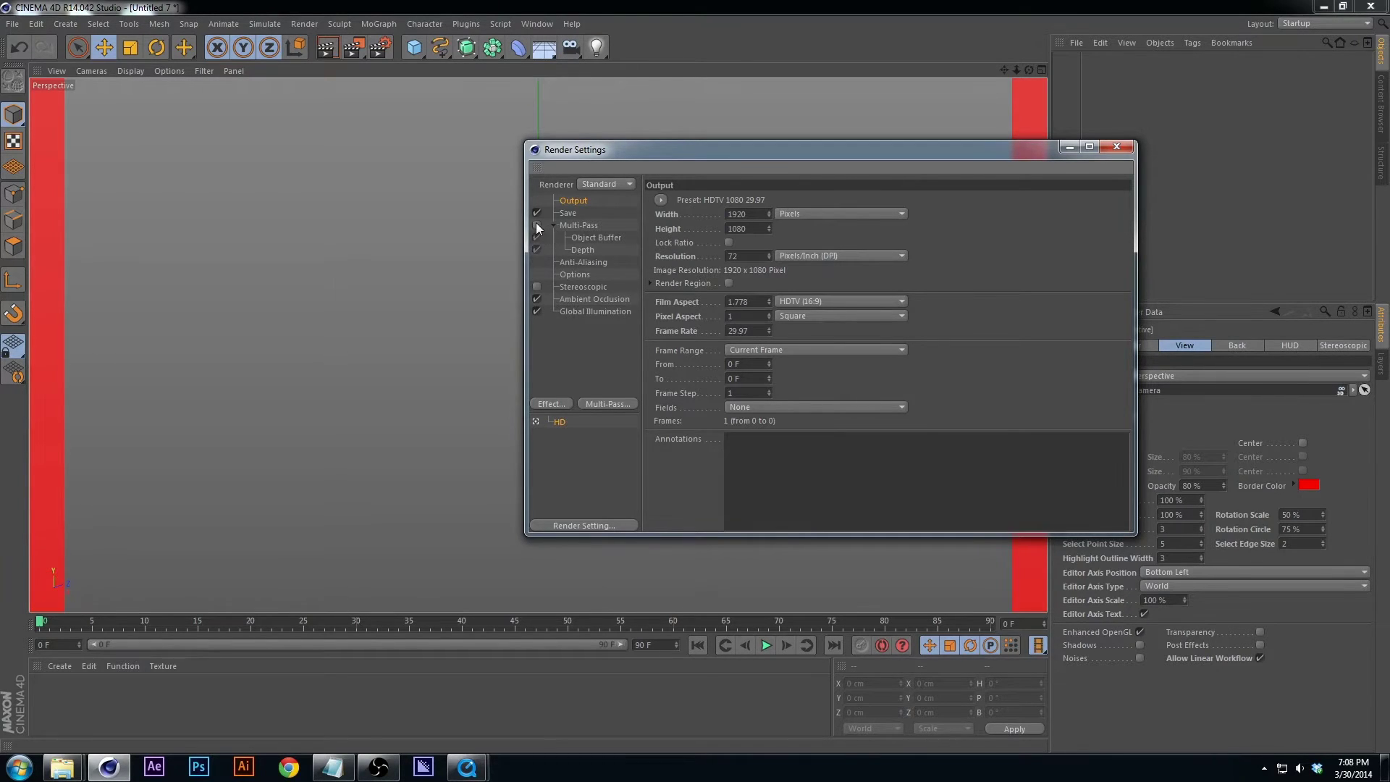
{"action": "left_click", "coordinate": [554, 225]}
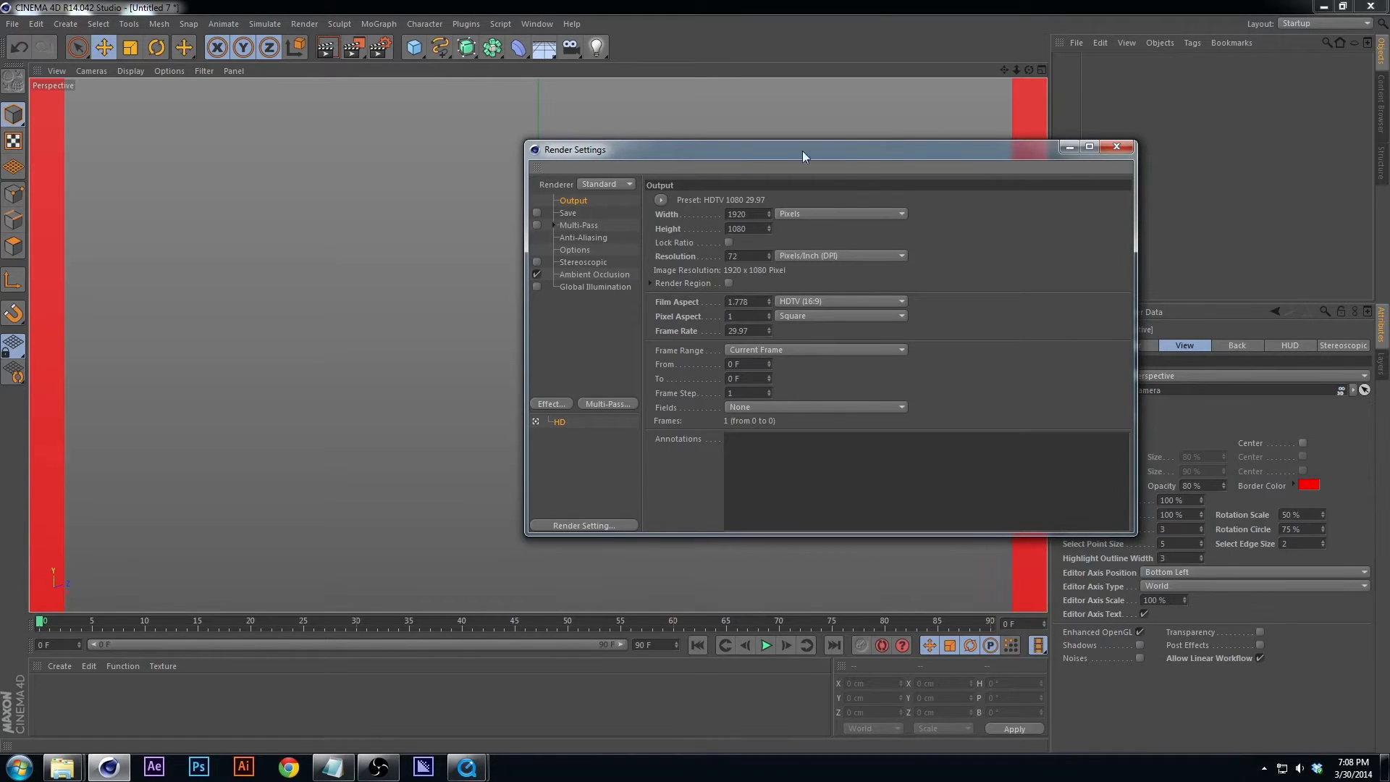
{"action": "left_click_drag", "start_coordinate": [804, 152], "coordinate": [1389, 235]}
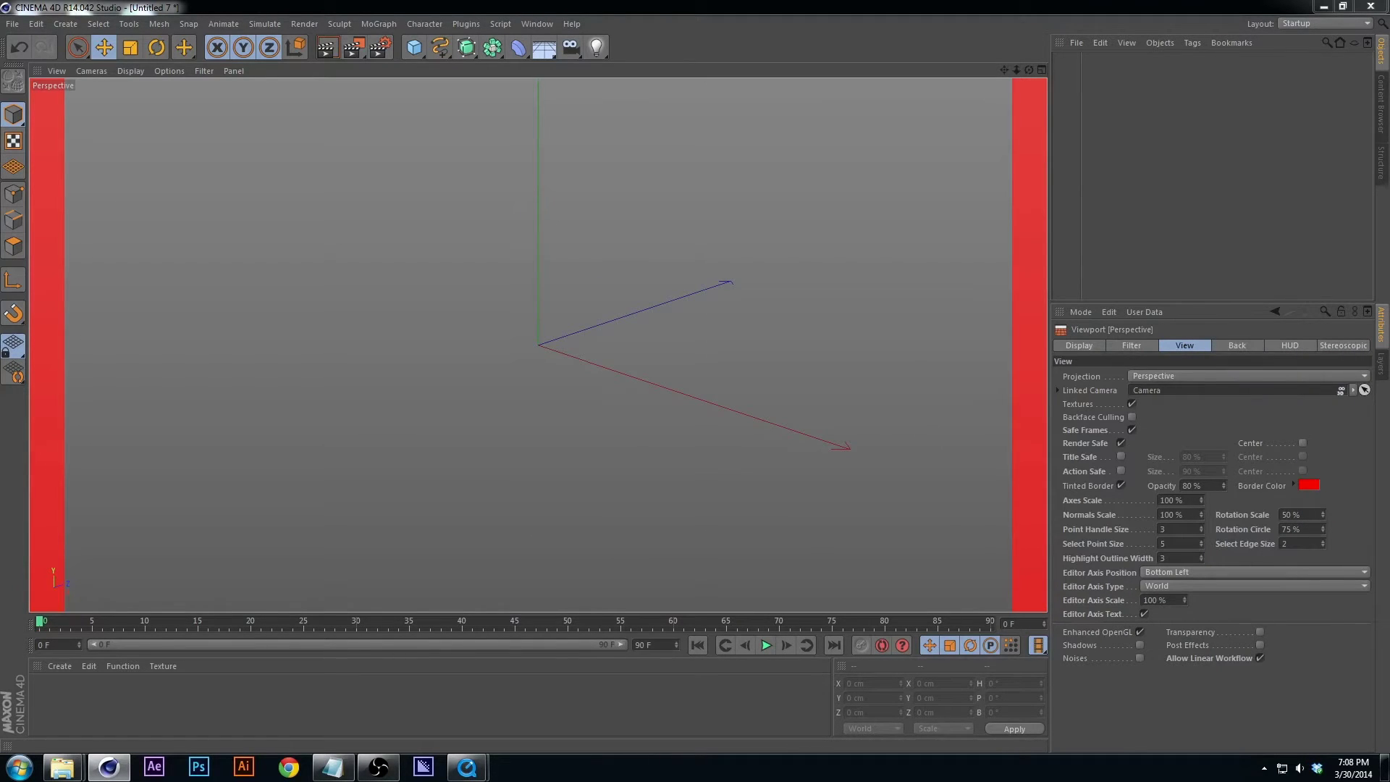
Add a Plane primitive to the scene.
{"action": "left_click", "coordinate": [414, 49]}
{"action": "key", "text": "ctrl+z"}
{"action": "left_click", "coordinate": [414, 50]}
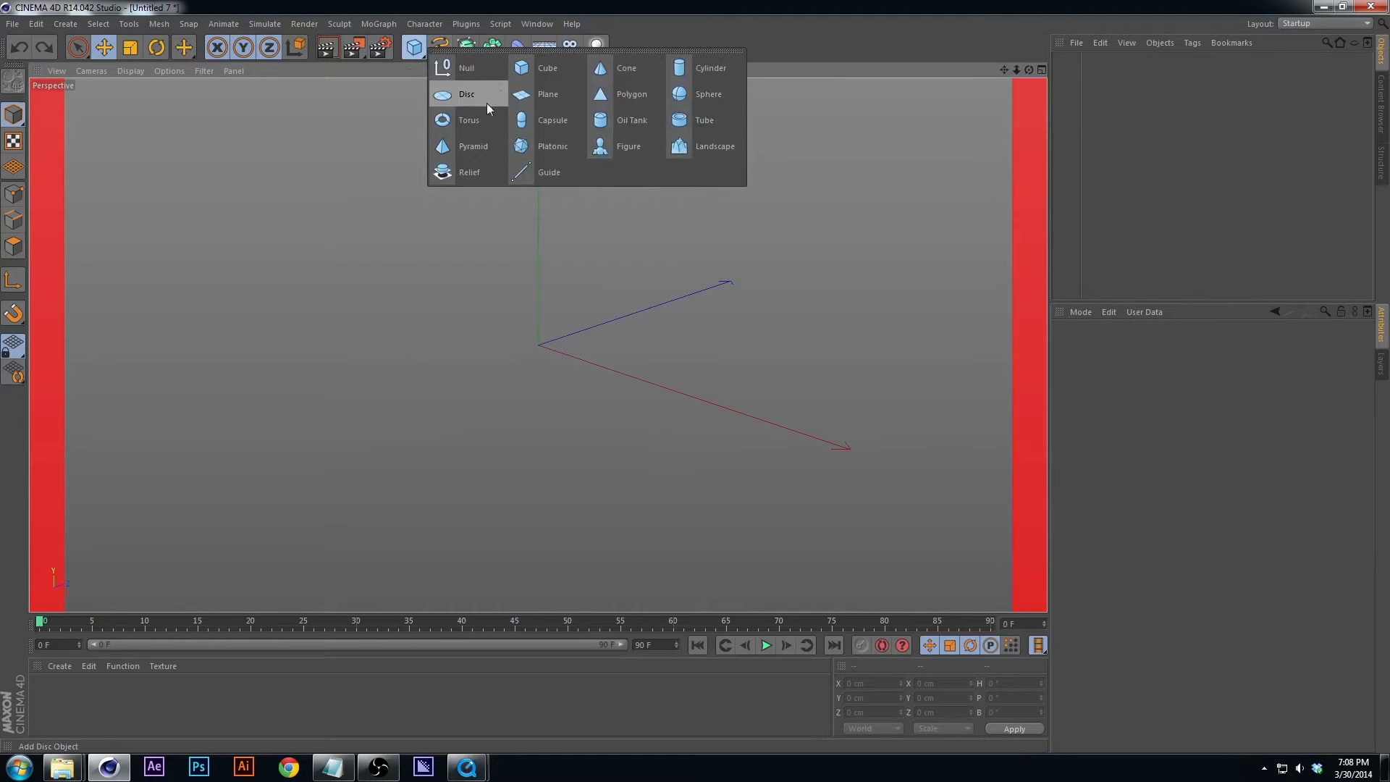
{"action": "left_click", "coordinate": [545, 94]}
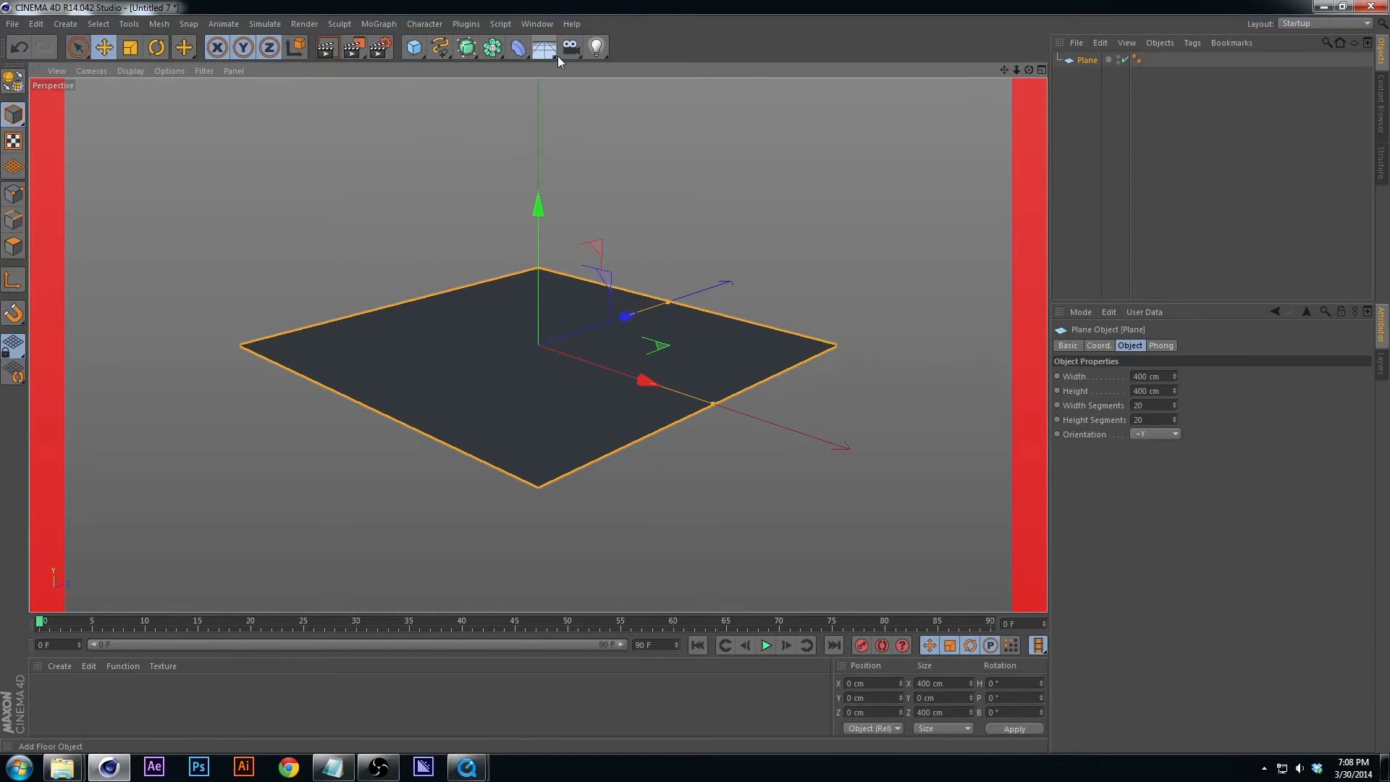
Rotate the plane upright to a bank angle of 90°.
{"action": "scroll", "coordinate": [636, 315], "scroll_direction": "down", "scroll_amount": 3}
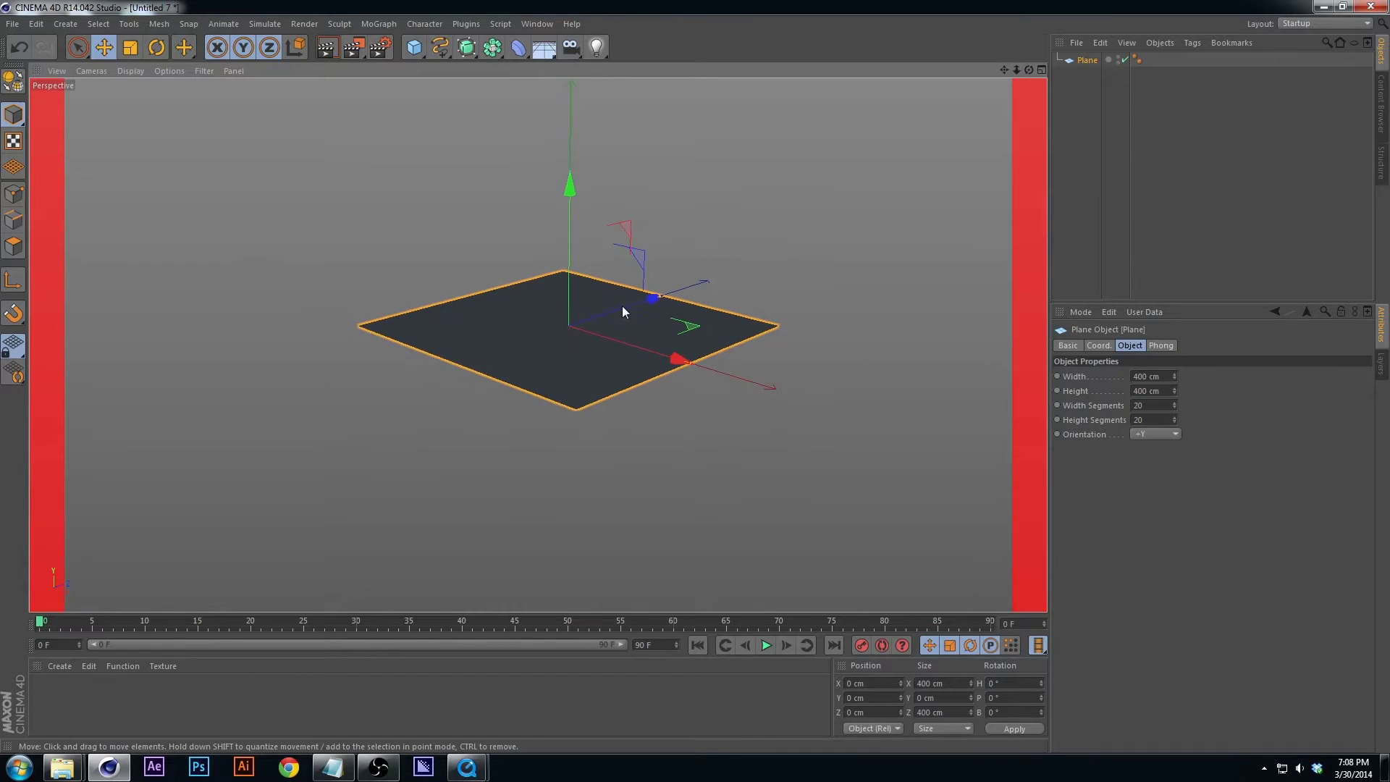
{"action": "left_click_drag", "start_coordinate": [622, 311], "coordinate": [585, 397], "text": "alt"}
{"action": "key", "text": "r"}
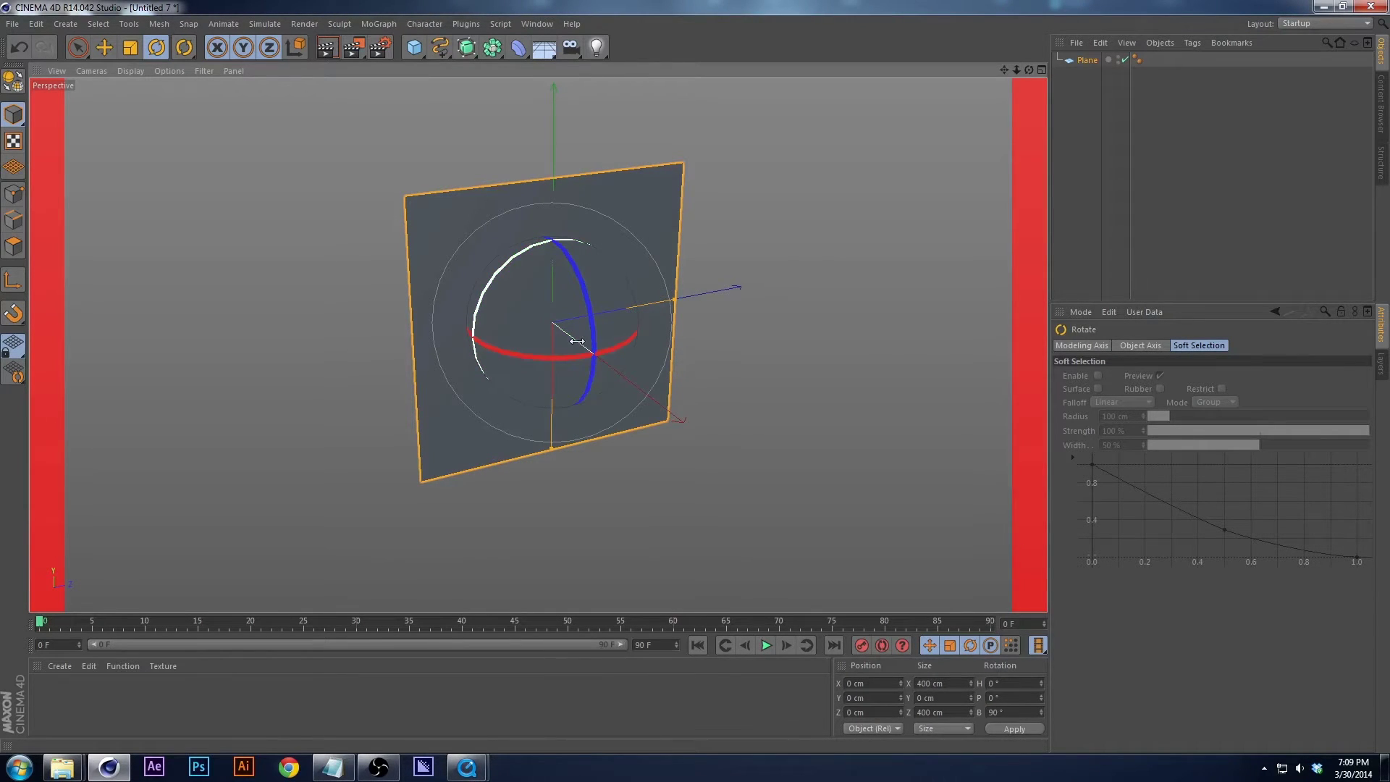
{"action": "middle_click_drag", "start_coordinate": [701, 393], "coordinate": [630, 362], "text": "alt"}
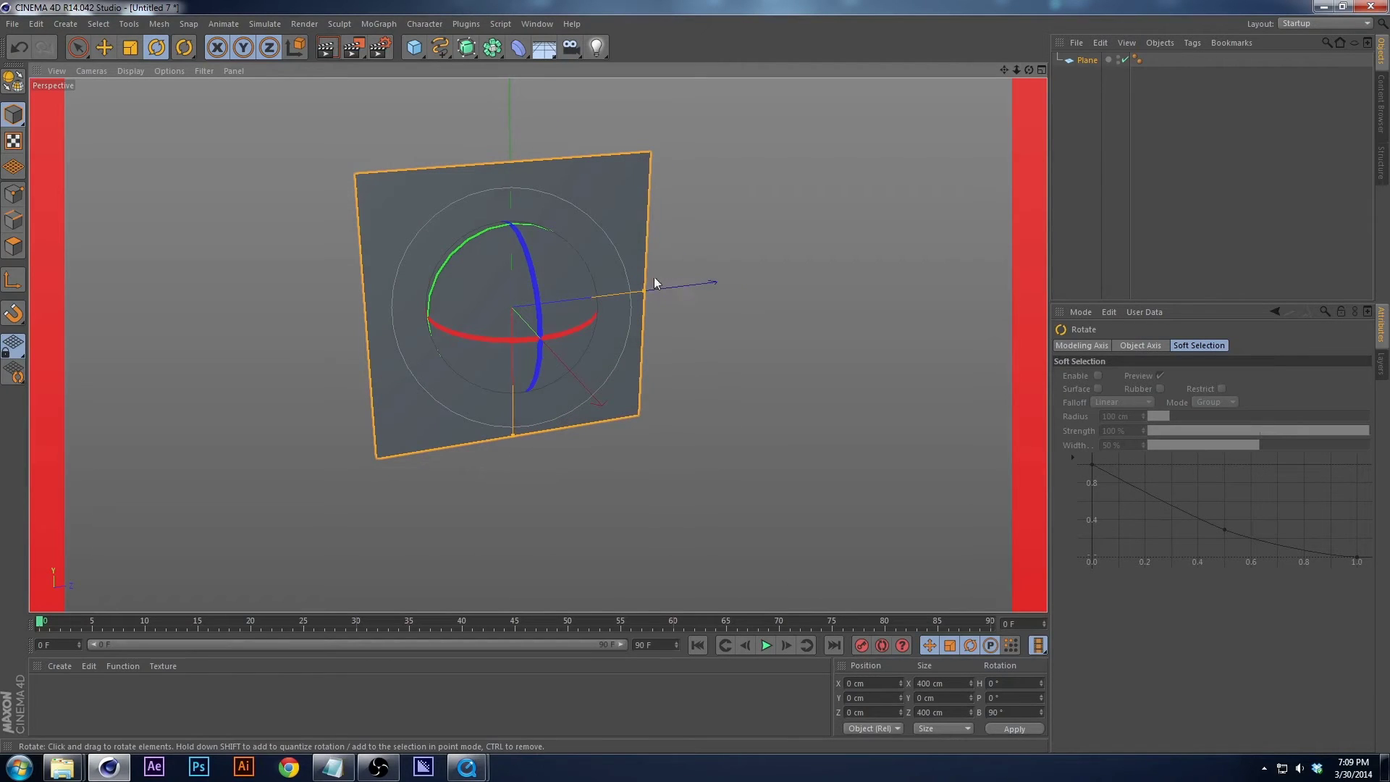
Narrow the plane to about 281 cm along its Z axis and select the plane object.
{"action": "left_click_drag", "start_coordinate": [644, 292], "coordinate": [610, 293]}
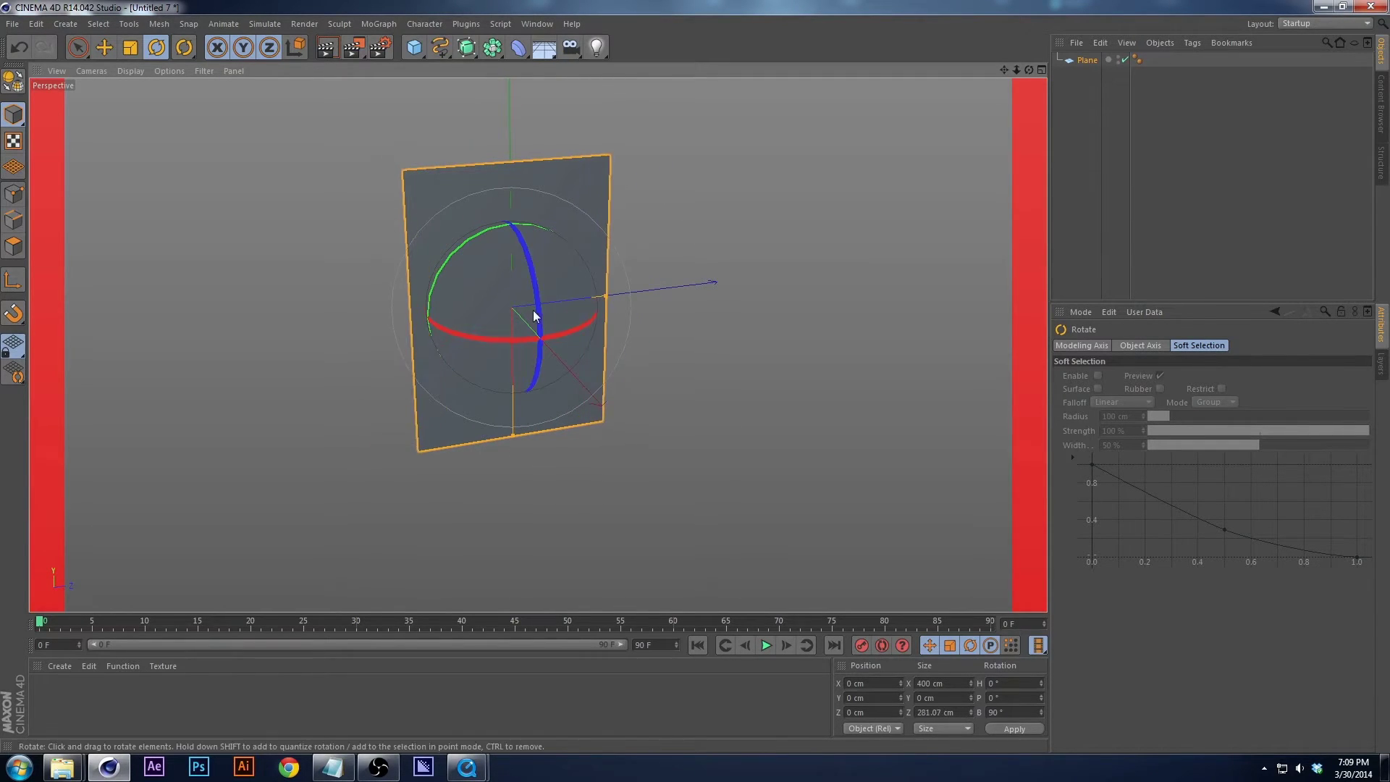
{"action": "middle_click_drag", "start_coordinate": [533, 310], "coordinate": [563, 350], "text": "alt"}
{"action": "left_click_drag", "start_coordinate": [525, 301], "coordinate": [568, 290], "text": "alt"}
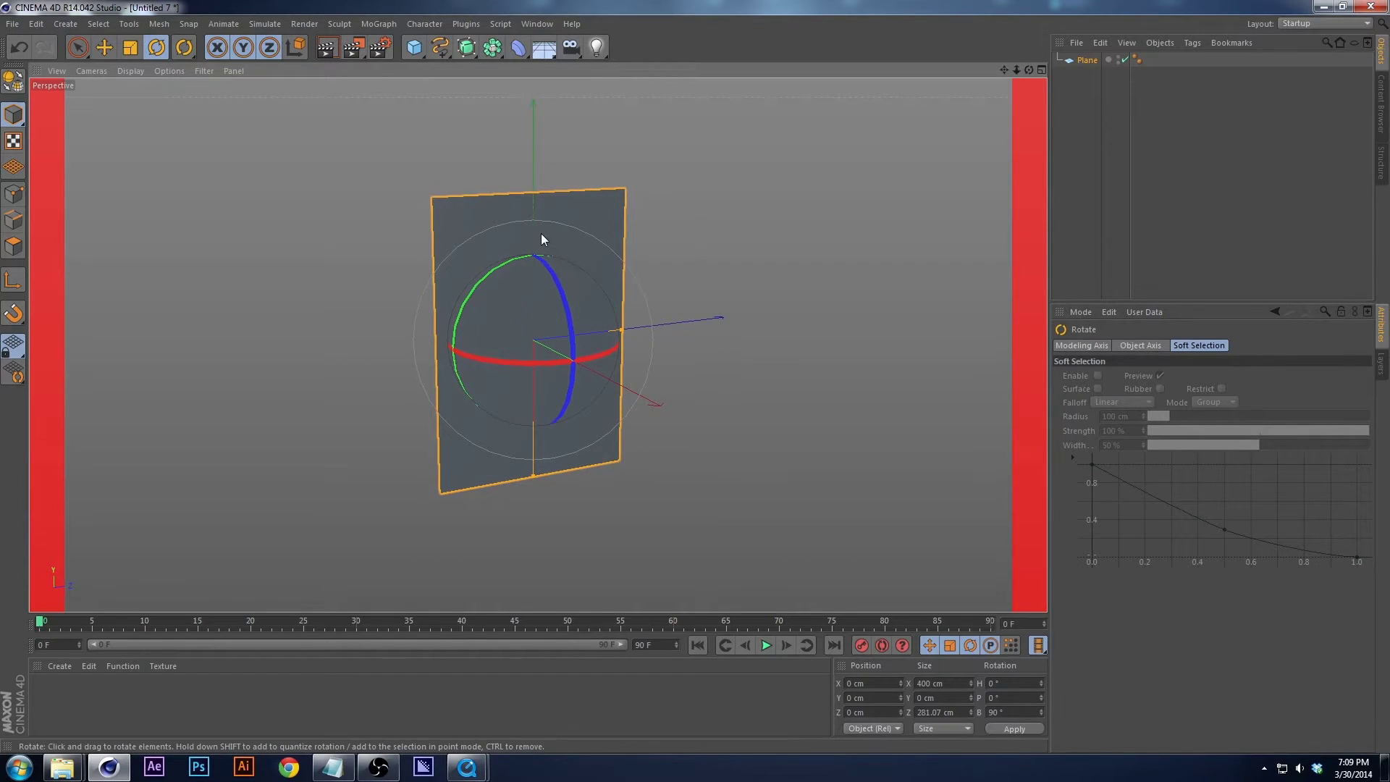
{"action": "left_click", "coordinate": [1082, 62]}
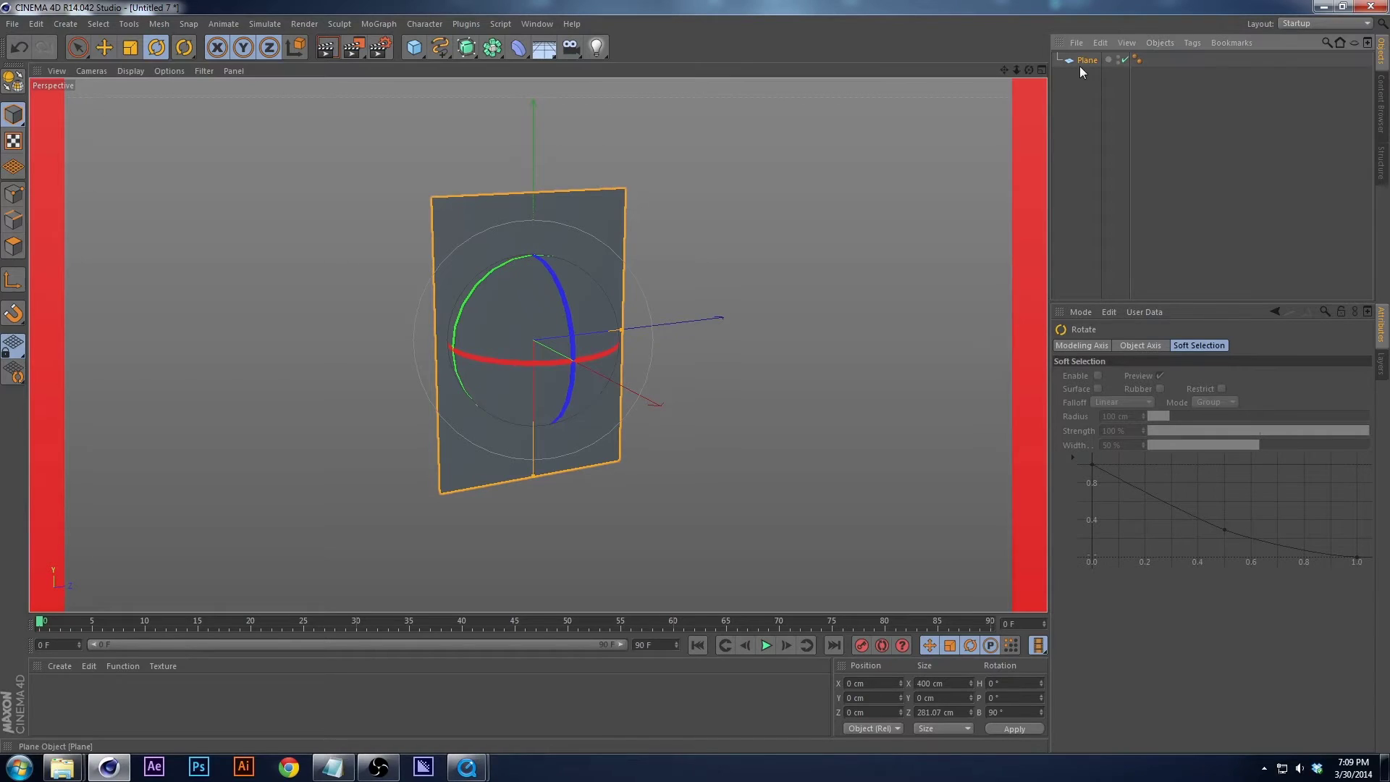
Reduce the plane to one width segment and one height segment and make it an editable polygon object.
{"action": "left_click", "coordinate": [1150, 405]}
{"action": "type", "text": "1"}
{"action": "key", "text": "Tab"}
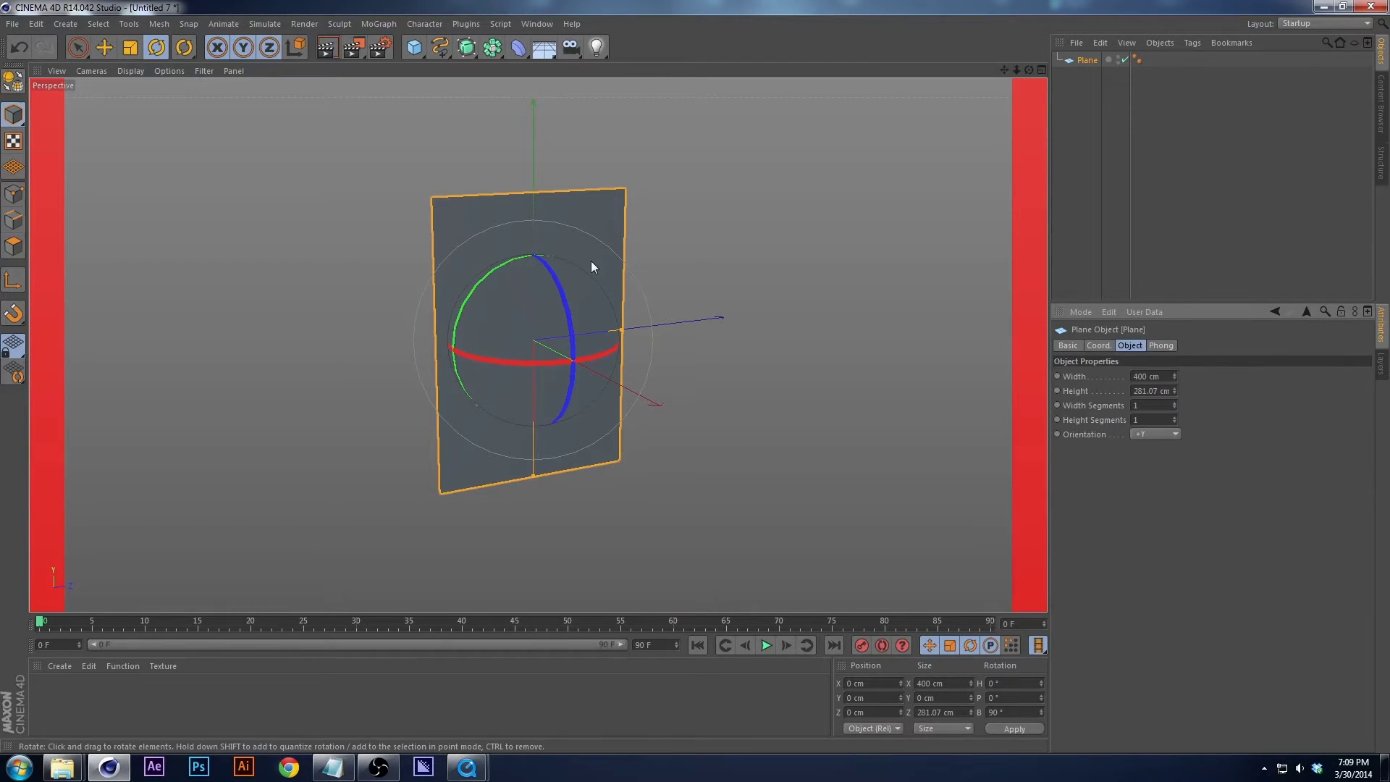
{"action": "key", "text": "c"}
Move the plane's axis to its top edge at Y 200 cm using axis modification, and turn that mode off.
{"action": "middle_click", "coordinate": [649, 327]}
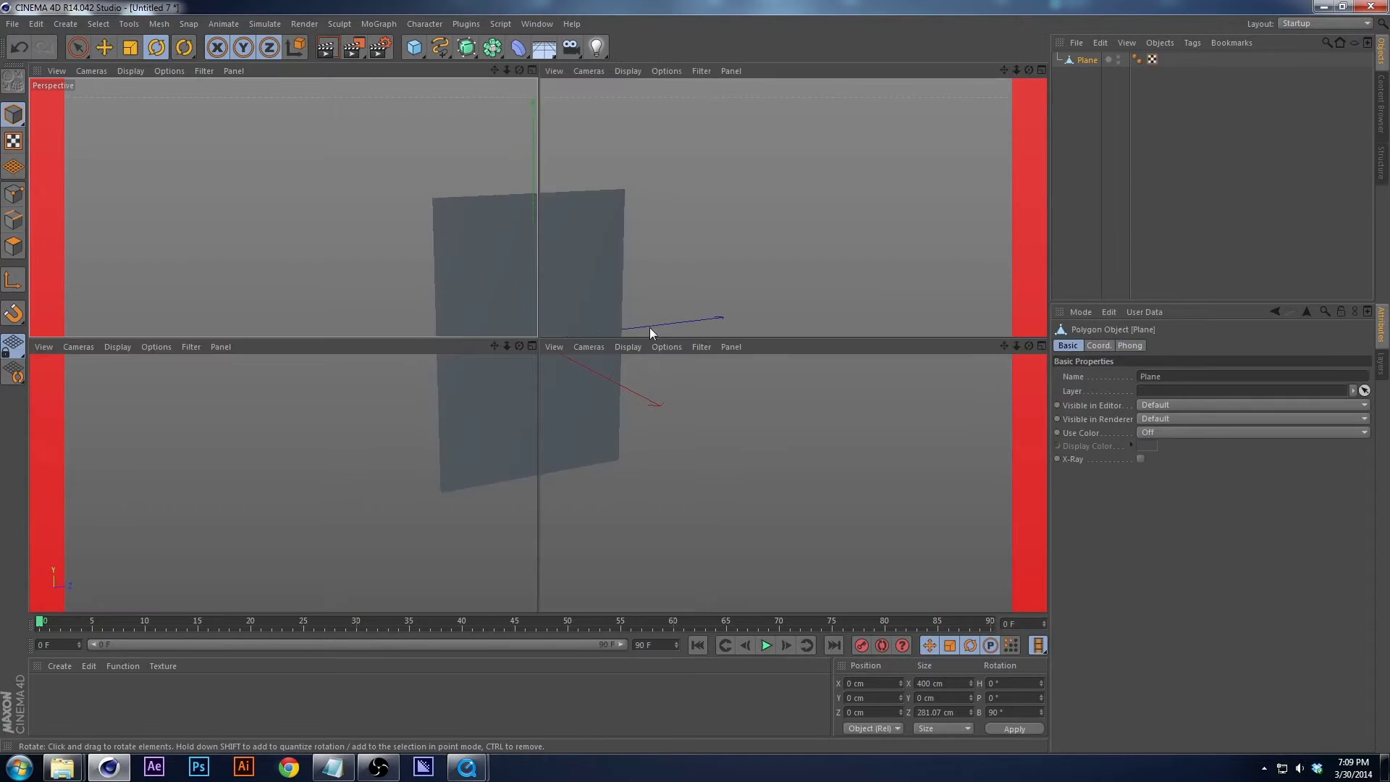
{"action": "middle_click", "coordinate": [484, 228]}
{"action": "middle_click_drag", "start_coordinate": [627, 301], "coordinate": [599, 322], "text": "alt"}
{"action": "scroll", "coordinate": [600, 323], "scroll_direction": "down", "scroll_amount": 5}
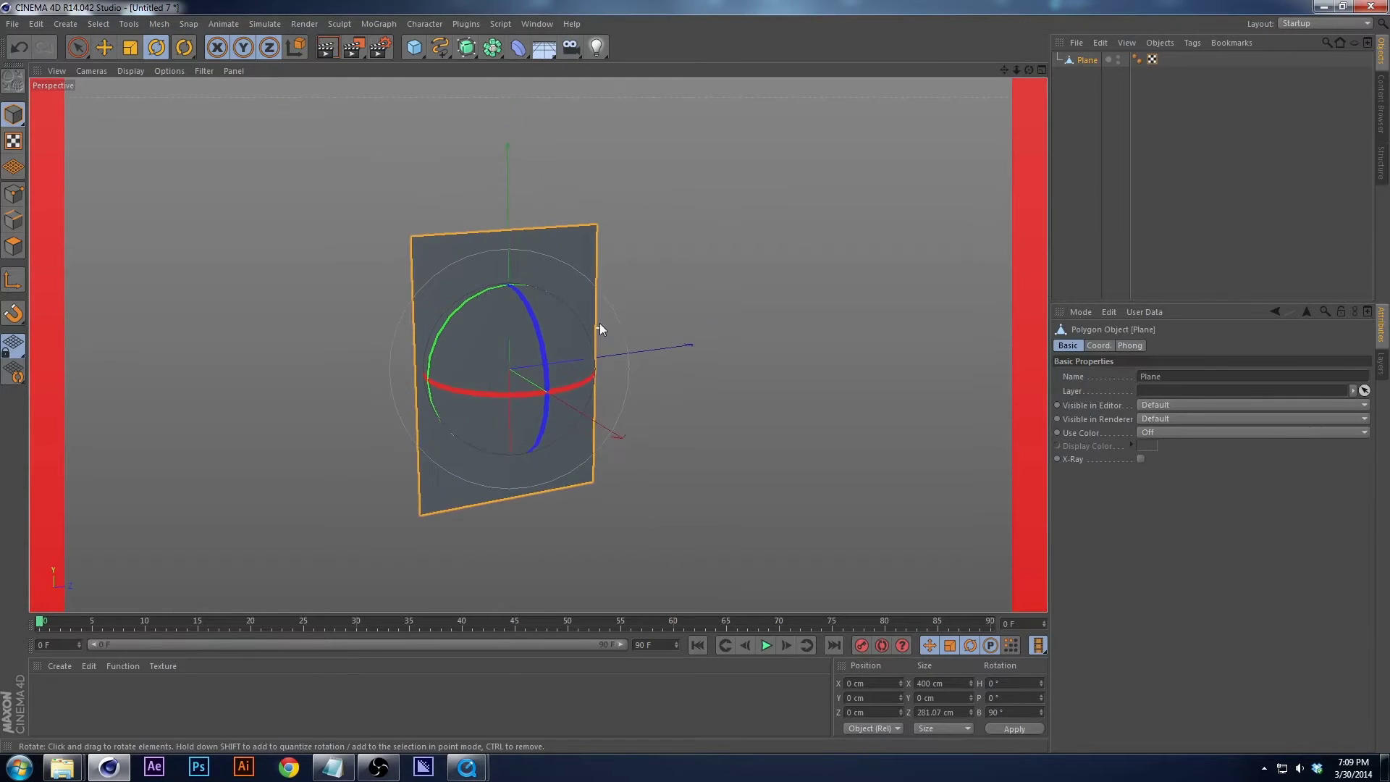
{"action": "left_click", "coordinate": [13, 280]}
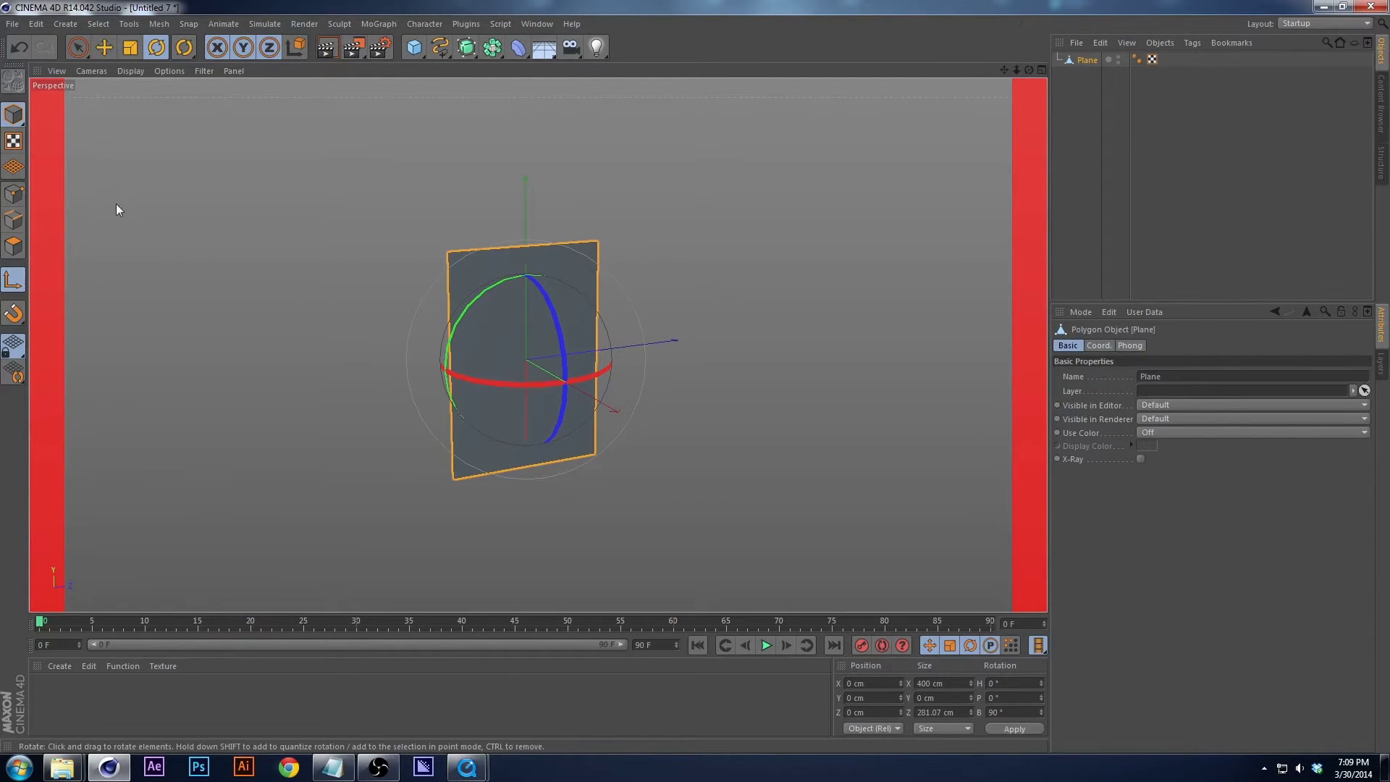
{"action": "left_click", "coordinate": [104, 48]}
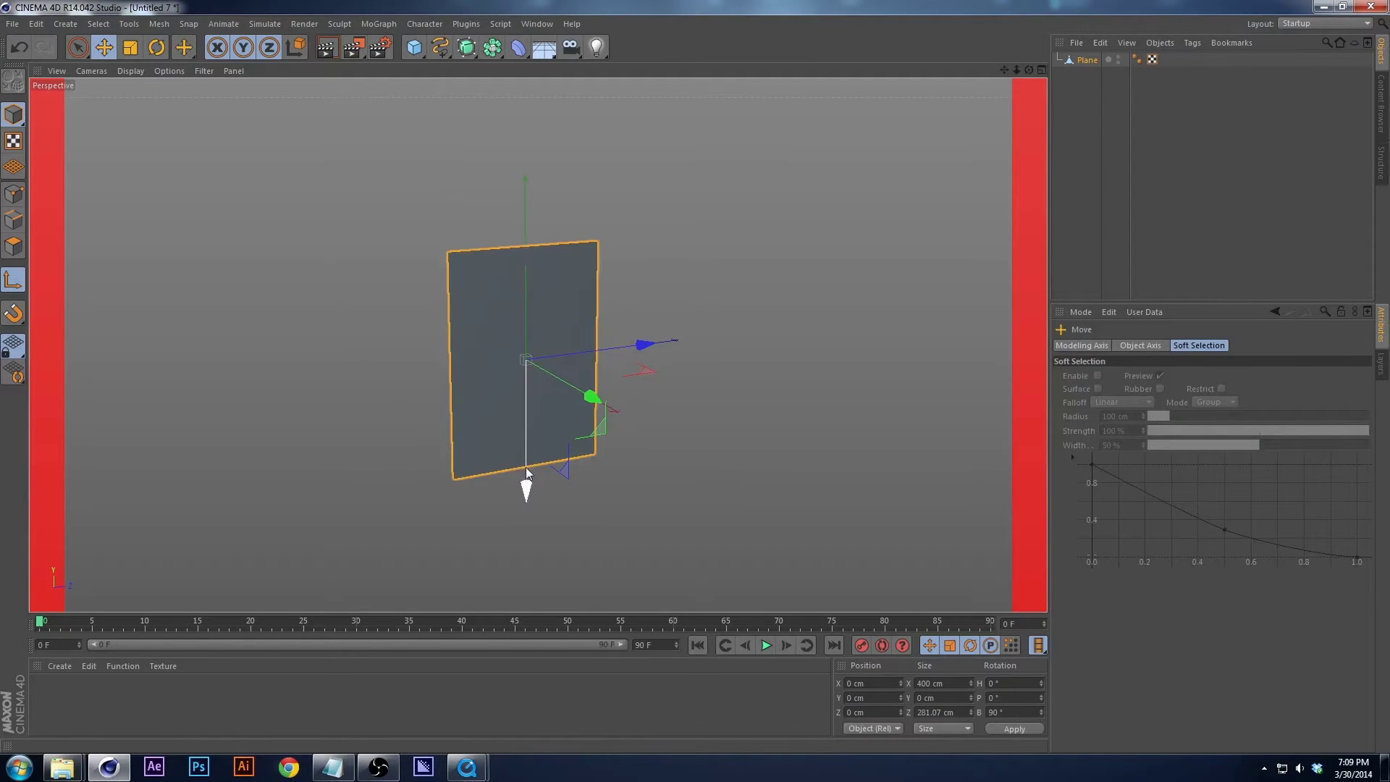
{"action": "left_click", "coordinate": [1115, 107]}
{"action": "left_click", "coordinate": [1087, 60]}
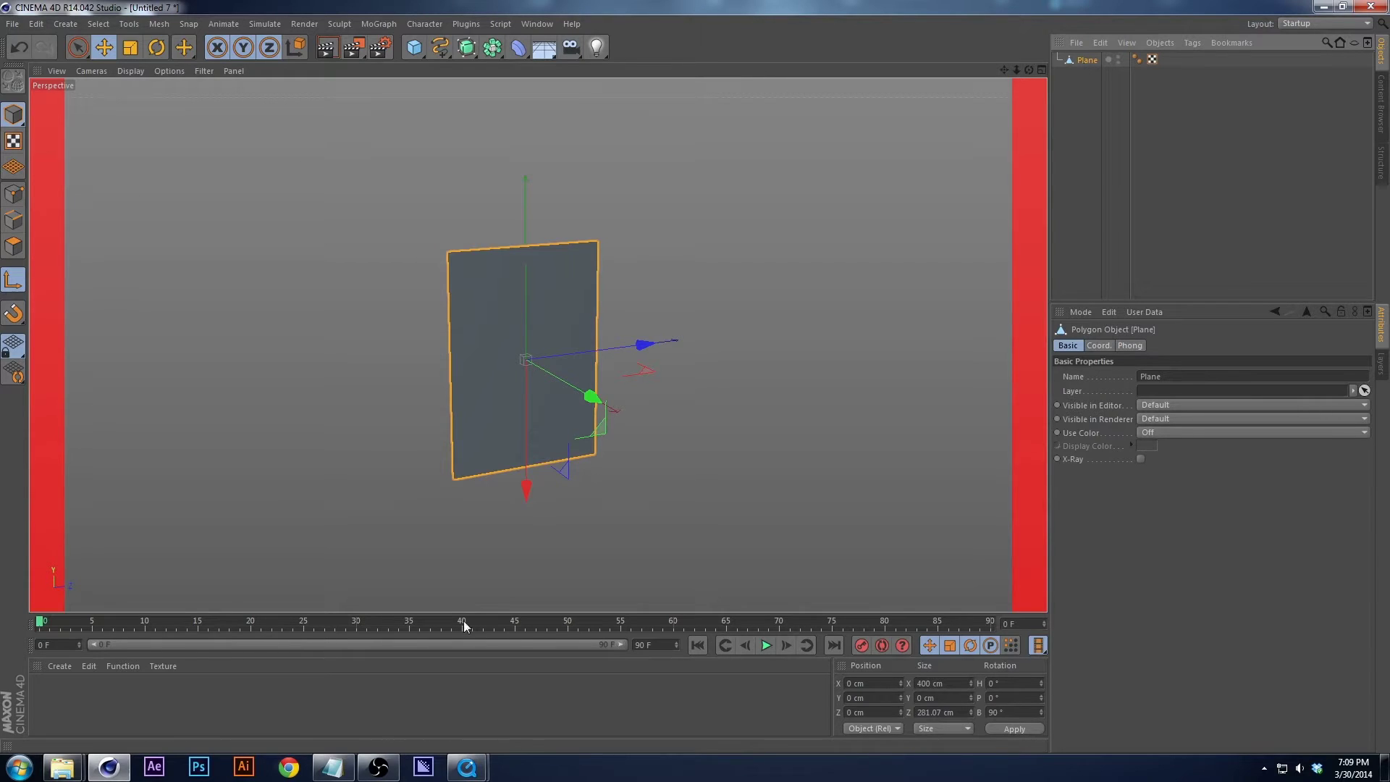
{"action": "double_click", "coordinate": [865, 697]}
{"action": "type", "text": "200"}
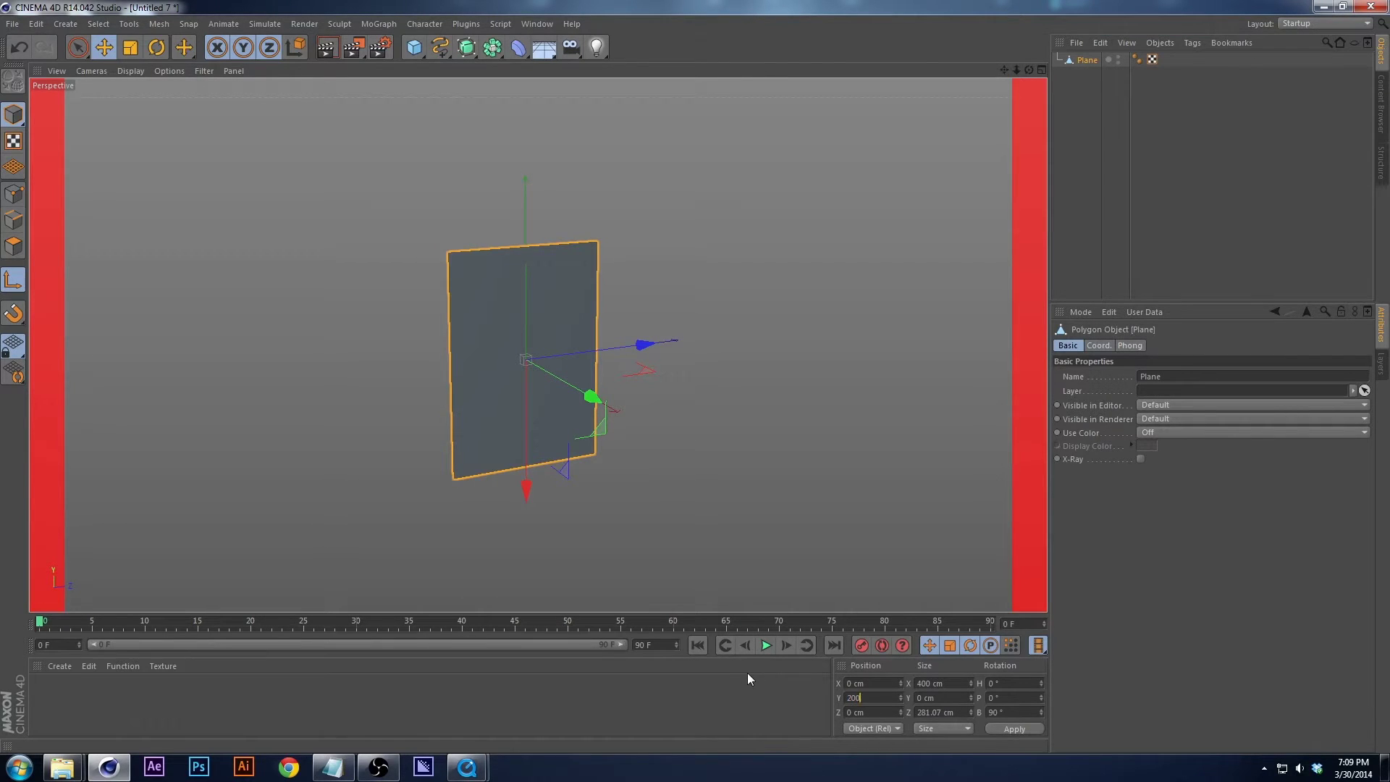
{"action": "key", "text": "Return"}
{"action": "mouse_move", "coordinate": [527, 344]}
{"action": "middle_mouse_down", "text": "alt"}
{"action": "mouse_move", "coordinate": [502, 334]}
{"action": "mouse_move", "coordinate": [516, 354]}
{"action": "middle_mouse_up", "text": "alt"}
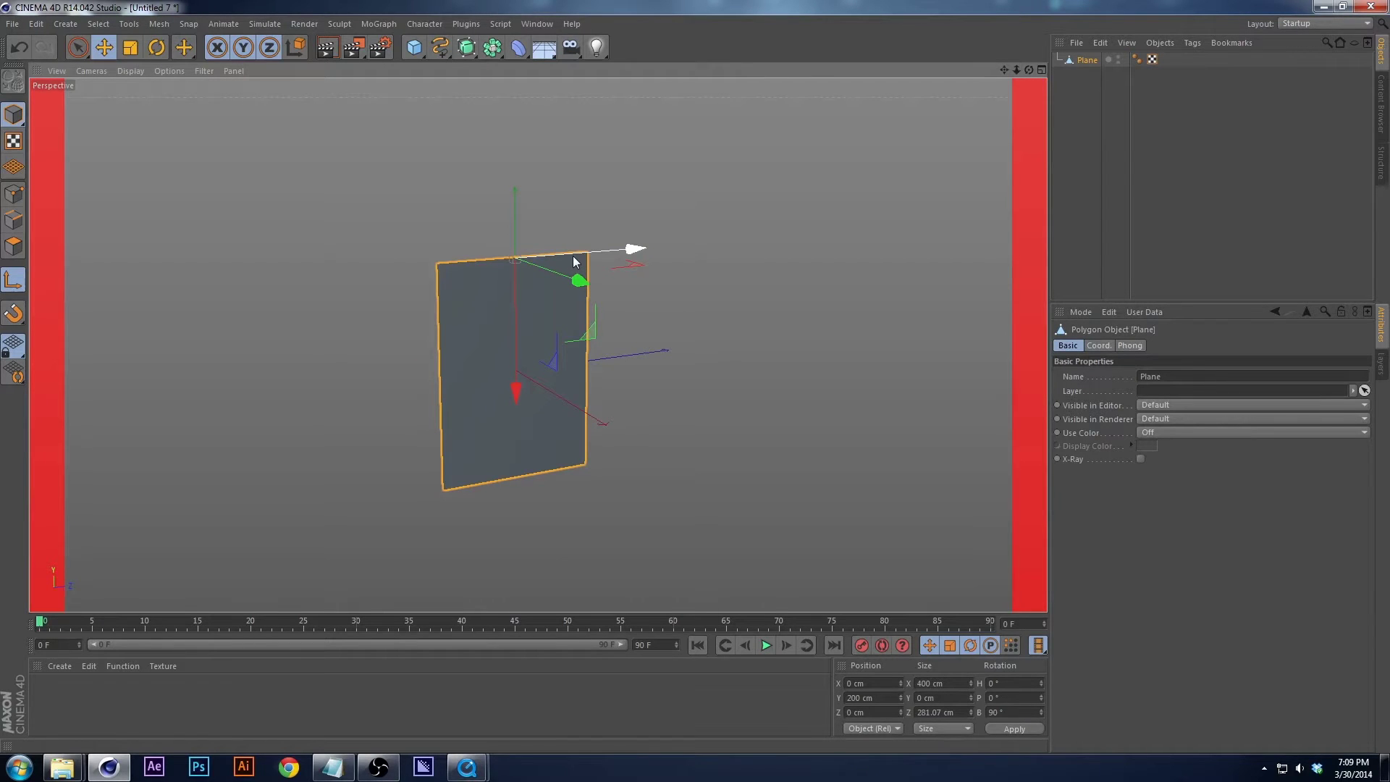
{"action": "left_click", "coordinate": [15, 275]}
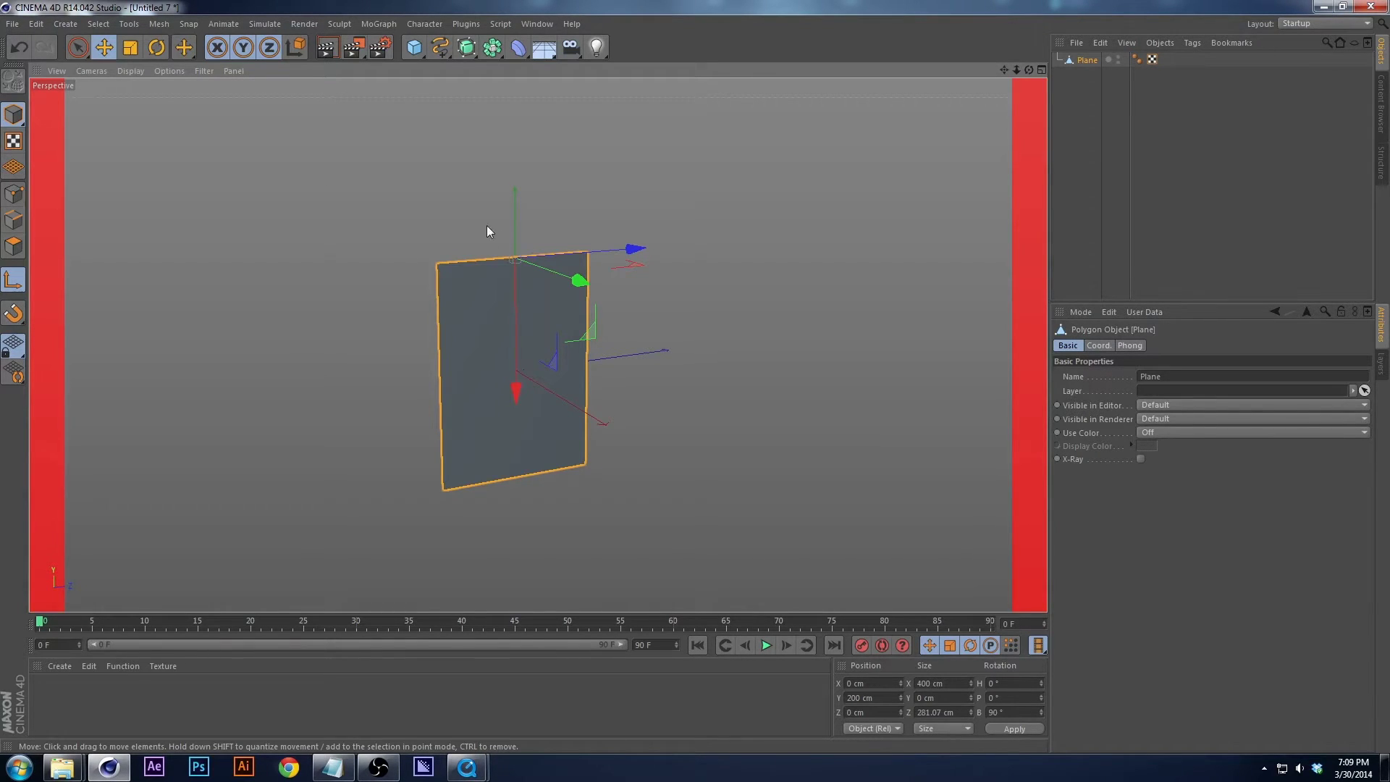
{"action": "left_click", "coordinate": [1069, 76]}
{"action": "left_click", "coordinate": [1097, 62]}
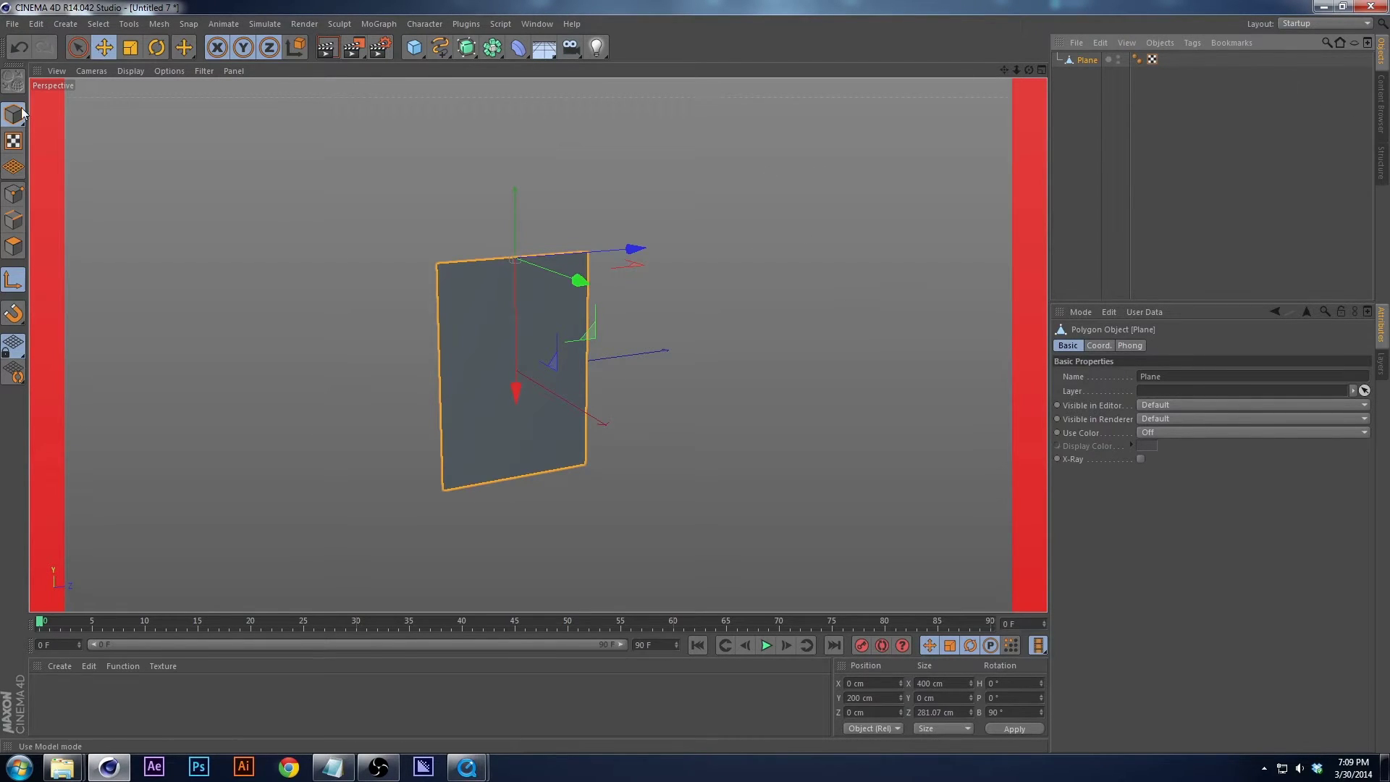
{"action": "left_click", "coordinate": [14, 279]}
Add a MoGraph Cloner with the plane as its child.
{"action": "left_click", "coordinate": [377, 25]}
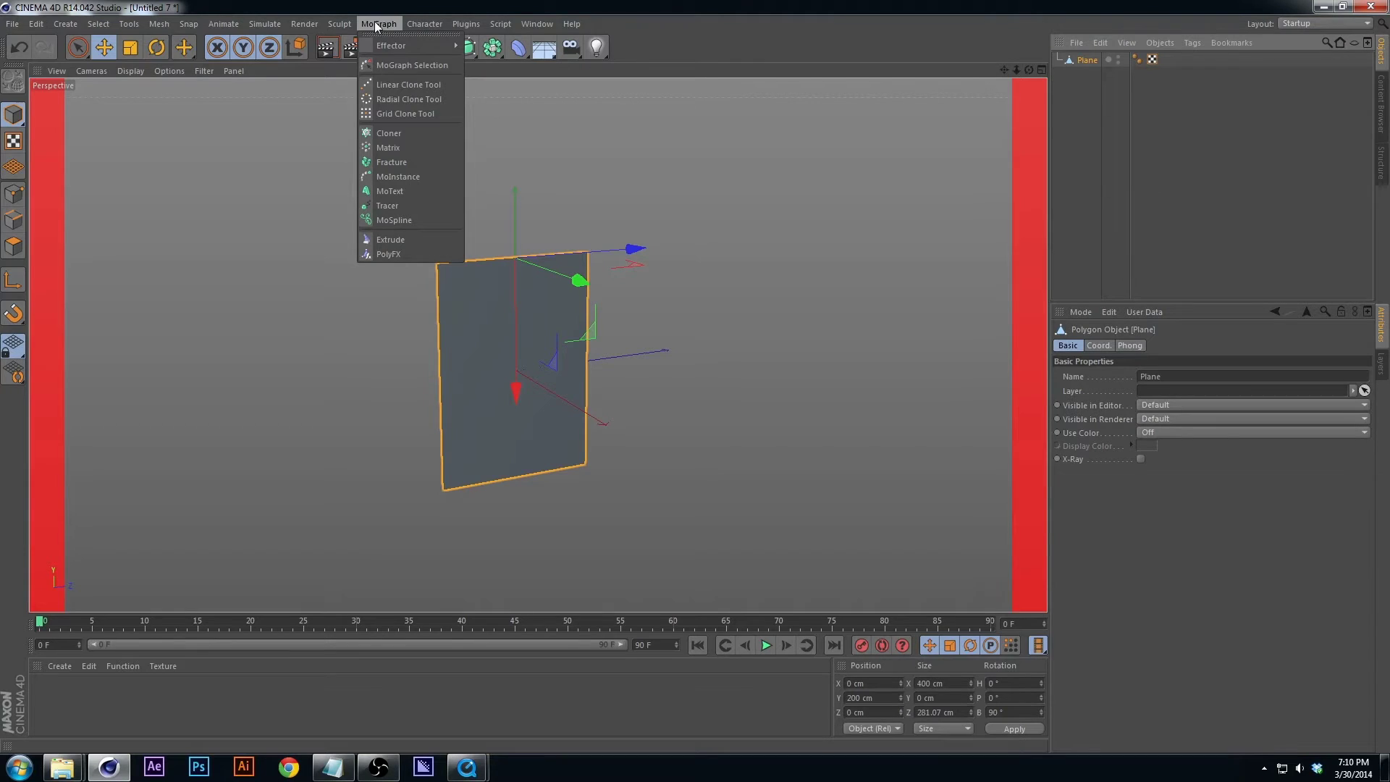
{"action": "left_click", "coordinate": [377, 26]}
{"action": "left_click", "coordinate": [378, 26]}
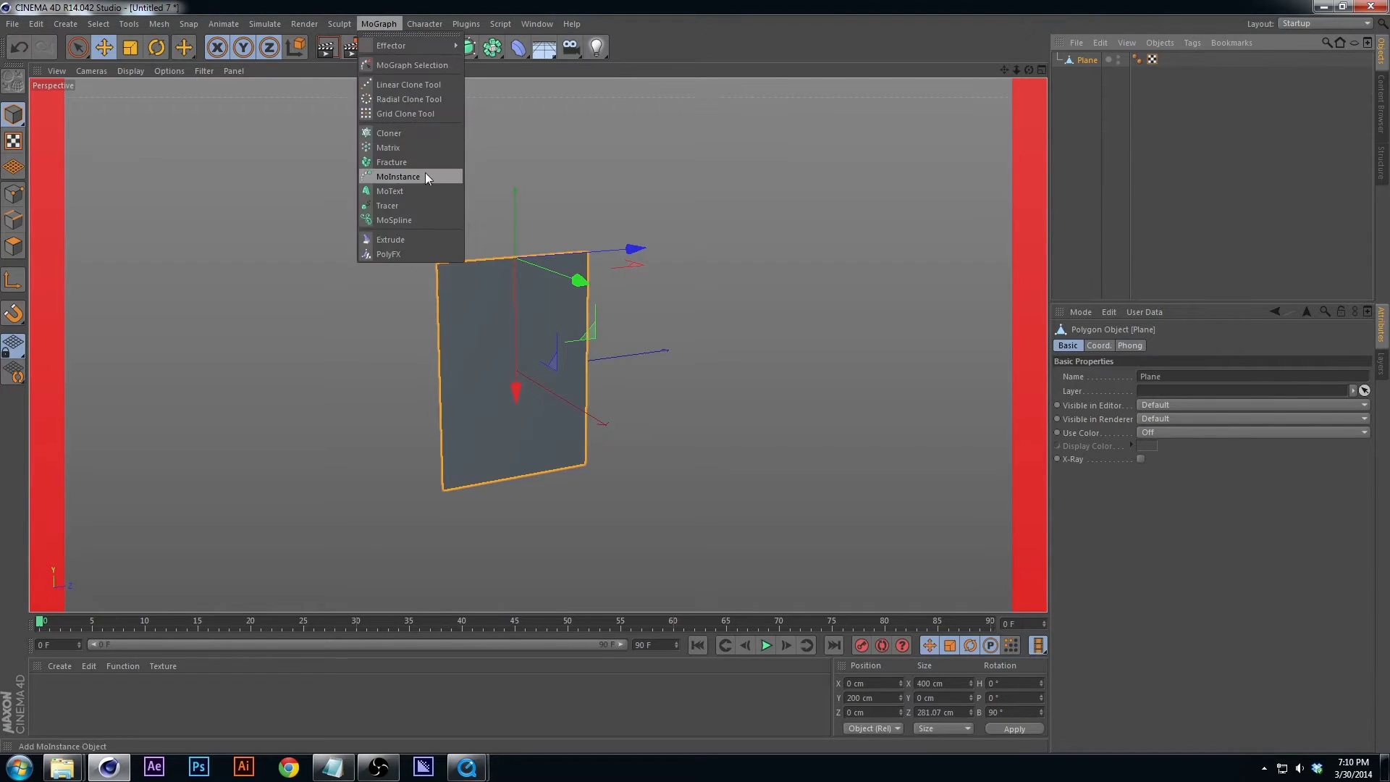
{"action": "left_click", "coordinate": [398, 123]}
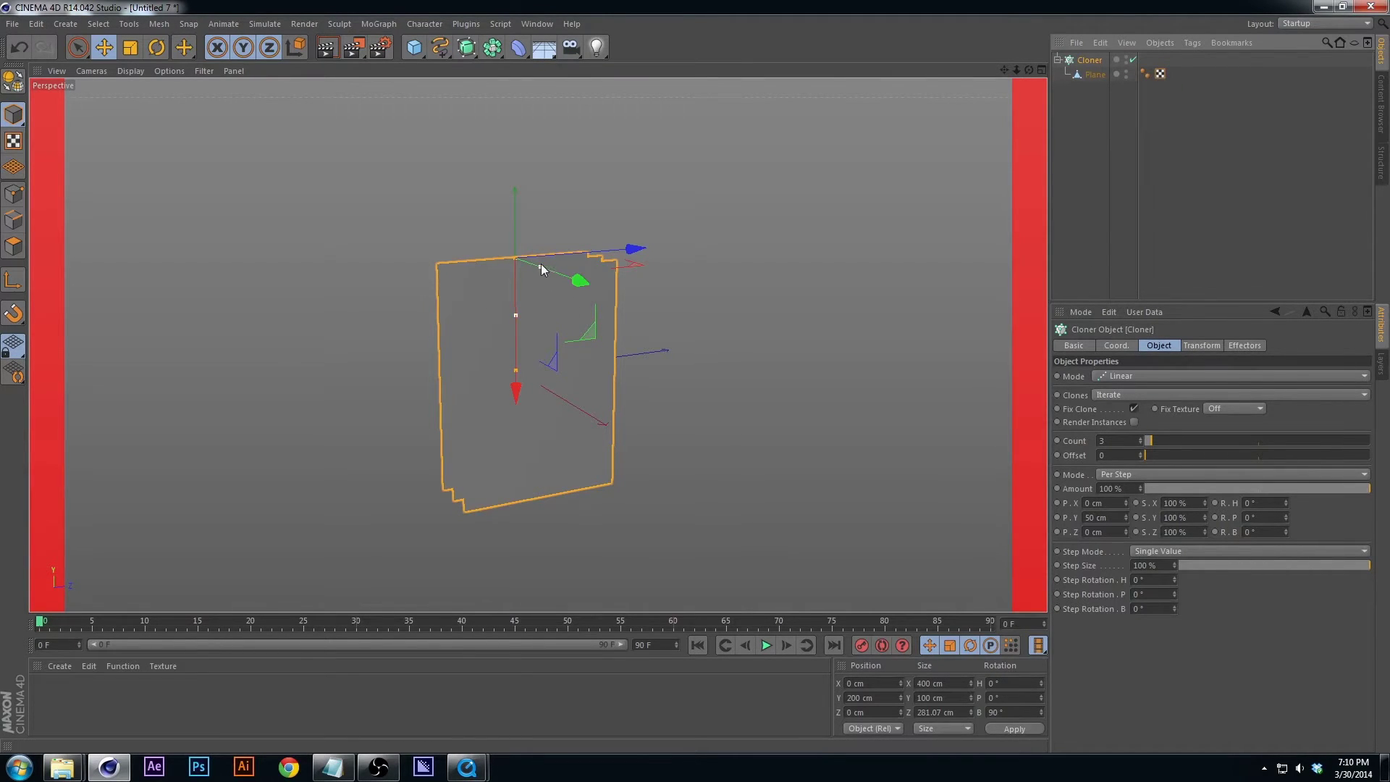
{"action": "left_click_drag", "start_coordinate": [541, 265], "coordinate": [666, 312]}
{"action": "key", "text": "ctrl+z"}
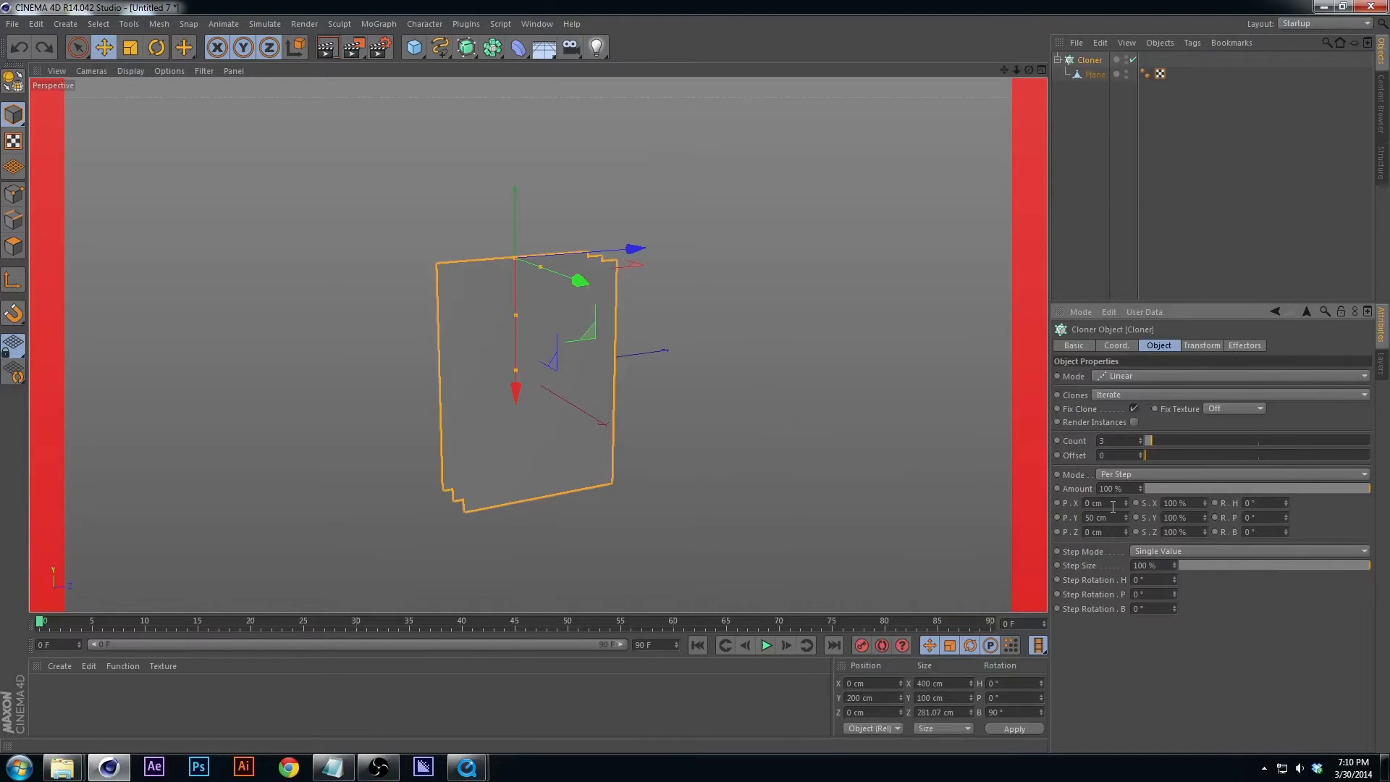
Set the Cloner's per-step position offset to 0 cm in Y and -400 cm in X to stack the panels.
{"action": "left_click_drag", "start_coordinate": [1113, 517], "coordinate": [1084, 516]}
{"action": "type", "text": "0"}
{"action": "key", "text": "Return"}
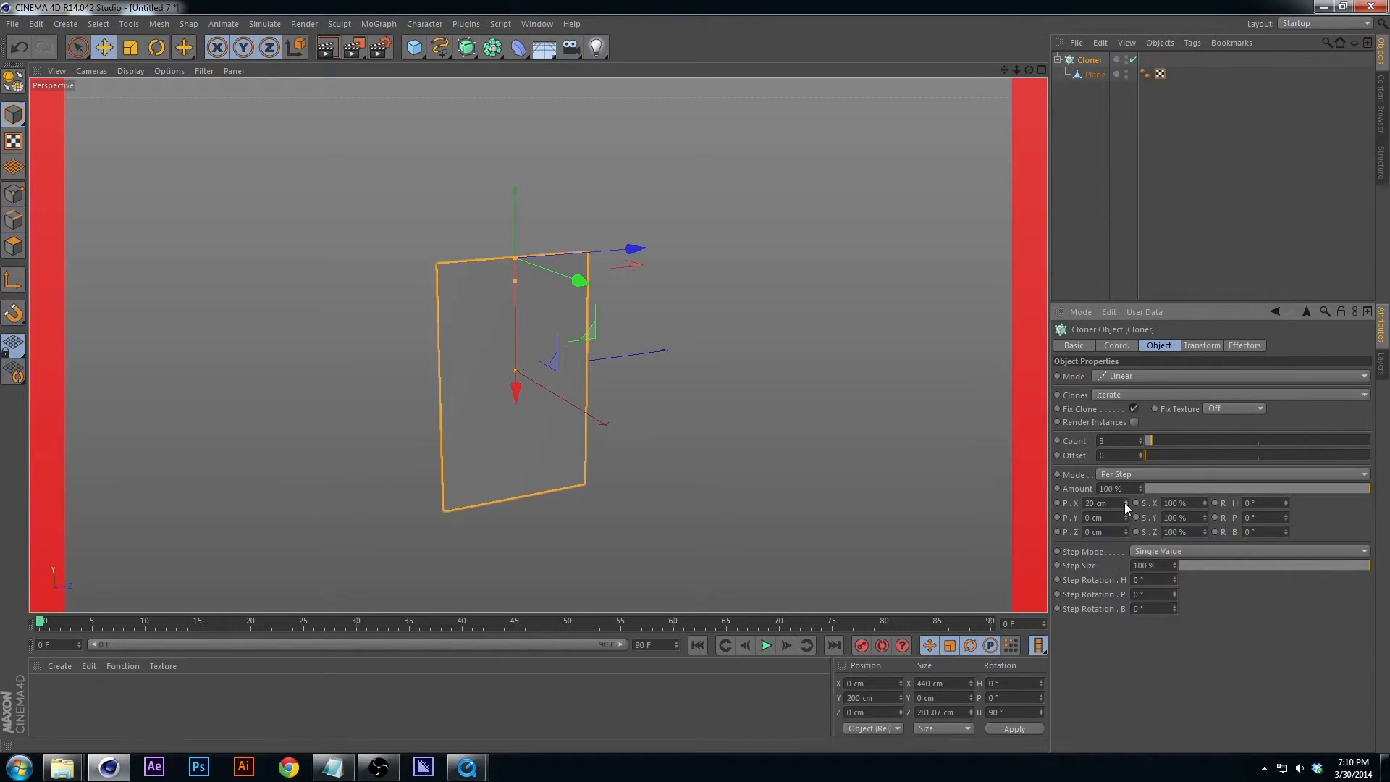
{"action": "mouse_move", "coordinate": [1125, 502]}
{"action": "left_mouse_down"}
{"action": "mouse_move", "coordinate": [1125, 556]}
{"action": "mouse_move", "coordinate": [1089, 505]}
{"action": "left_mouse_up"}
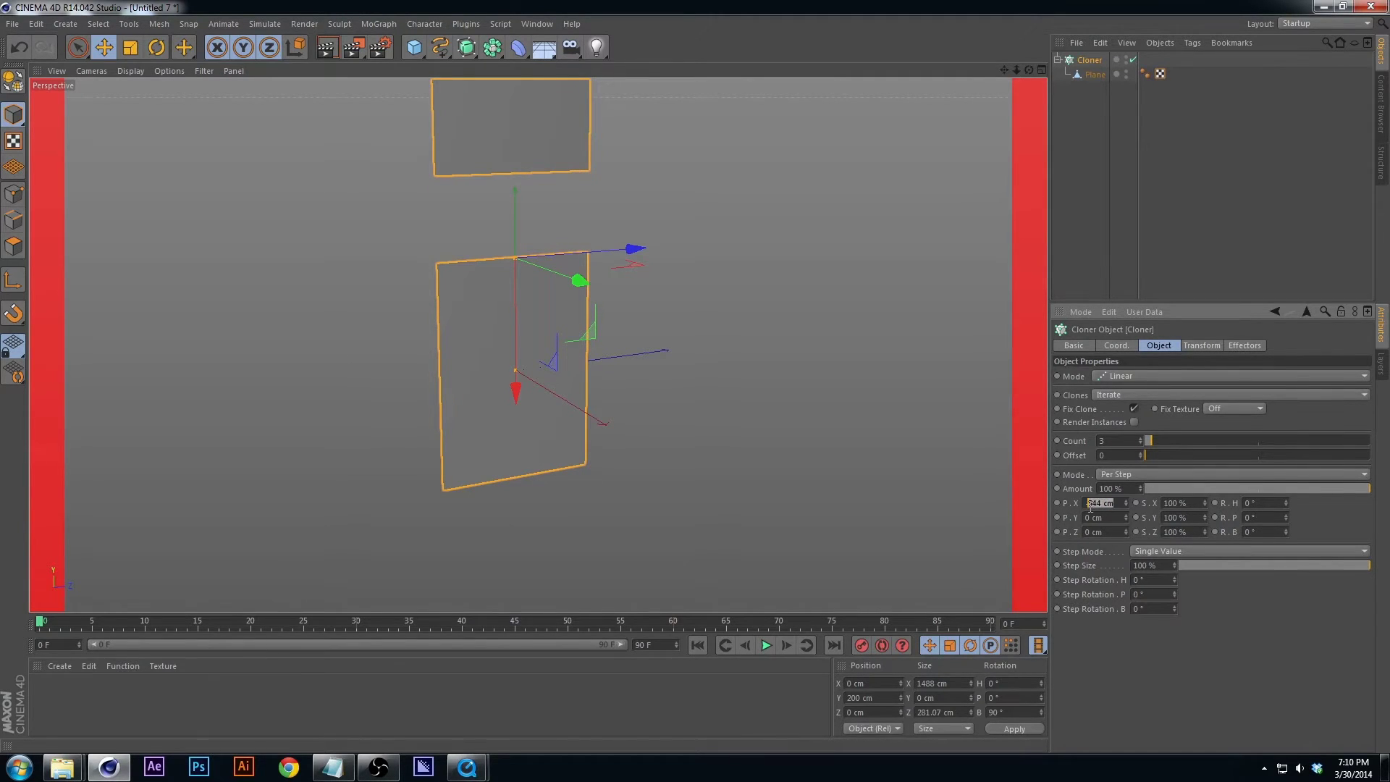
{"action": "type", "text": "400"}
{"action": "key", "text": "Return"}
{"action": "scroll", "coordinate": [636, 318], "scroll_direction": "down", "scroll_amount": 3}
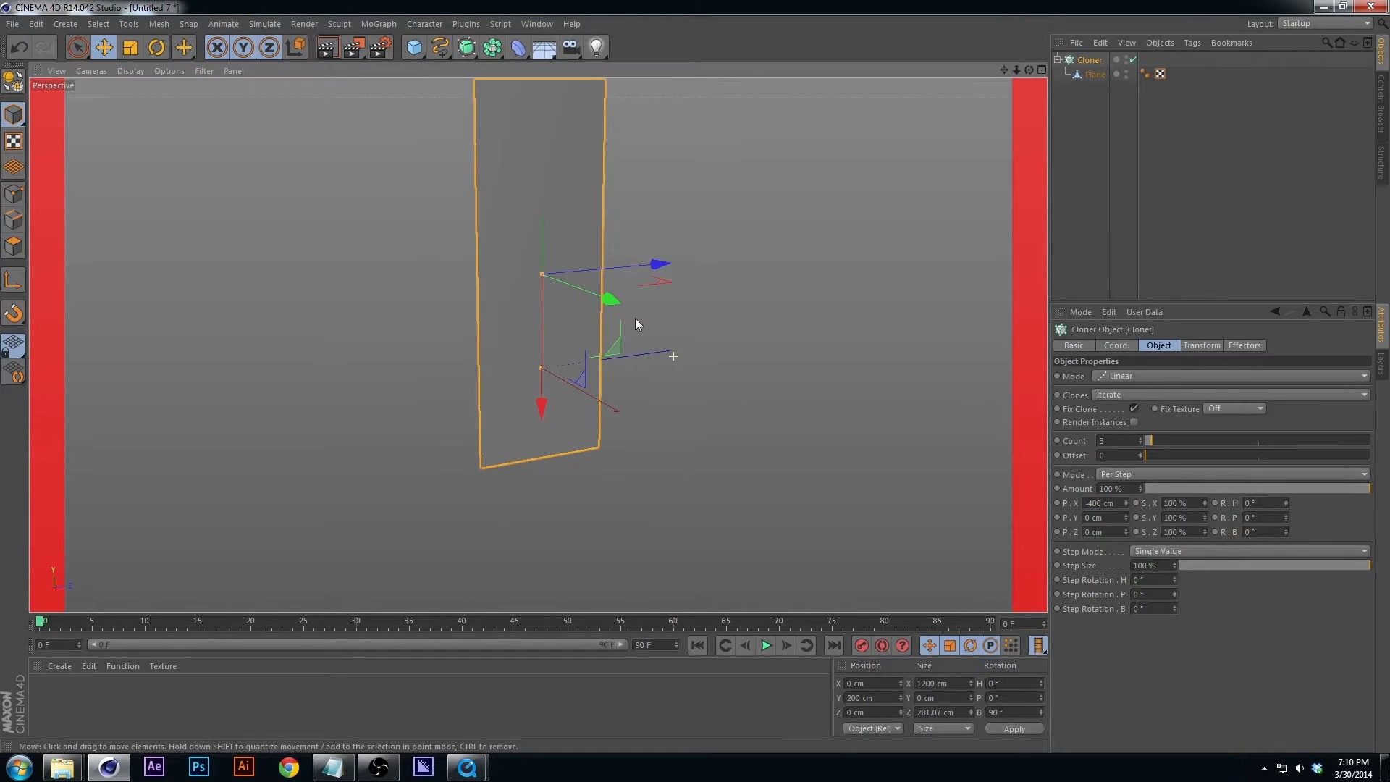
{"action": "left_click_drag", "start_coordinate": [545, 282], "coordinate": [632, 286], "text": "alt"}
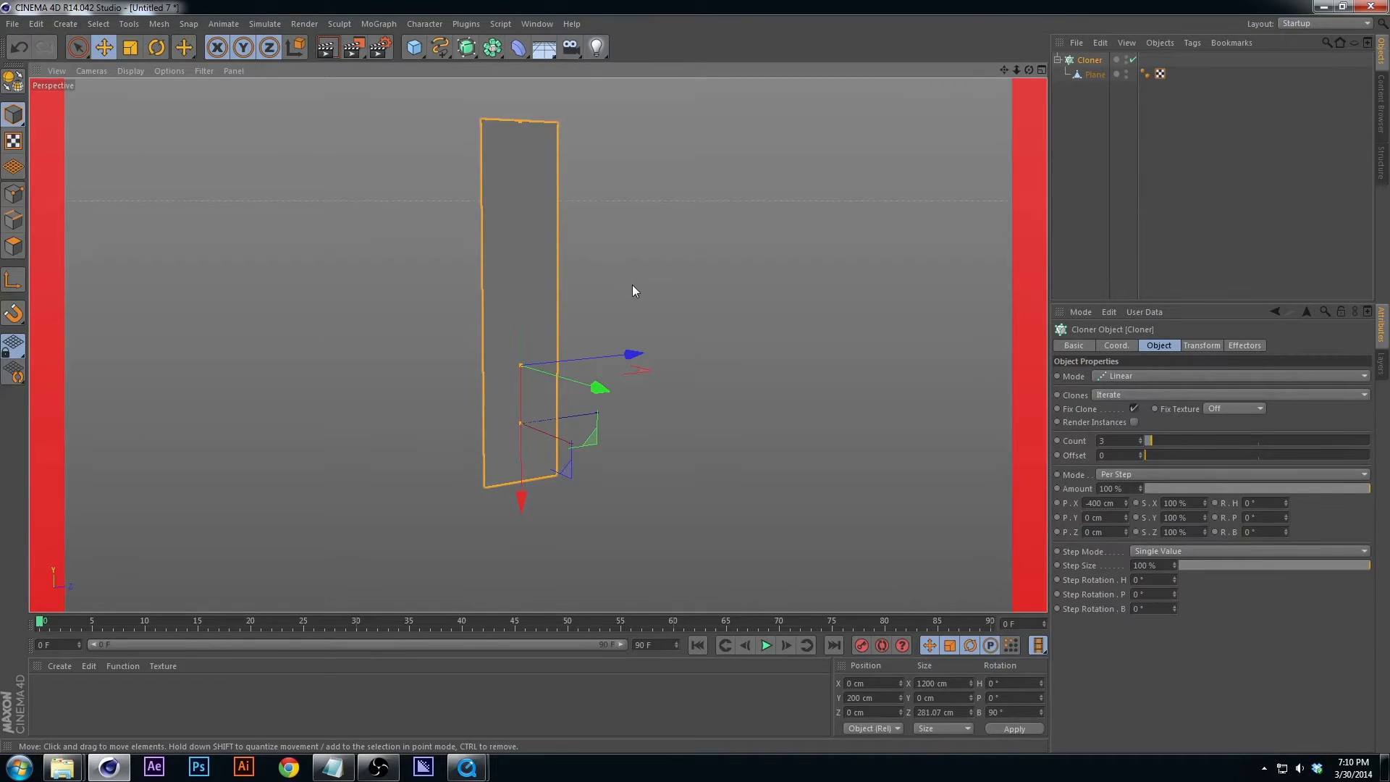
Set the Cloner's clone count to 5.
{"action": "left_click_drag", "start_coordinate": [1118, 440], "coordinate": [1077, 442]}
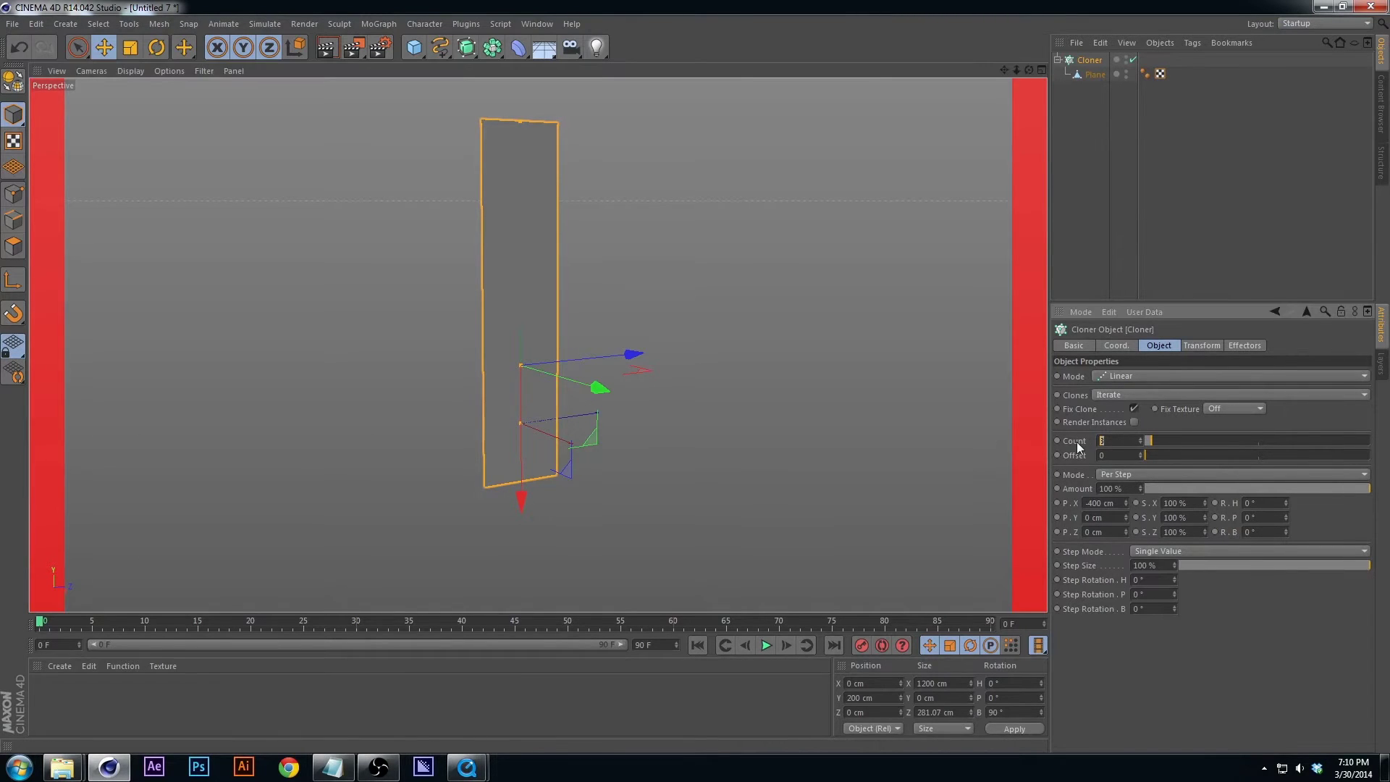
{"action": "type", "text": "5"}
{"action": "key", "text": "Return"}
{"action": "scroll", "coordinate": [618, 248], "scroll_direction": "down", "scroll_amount": 4}
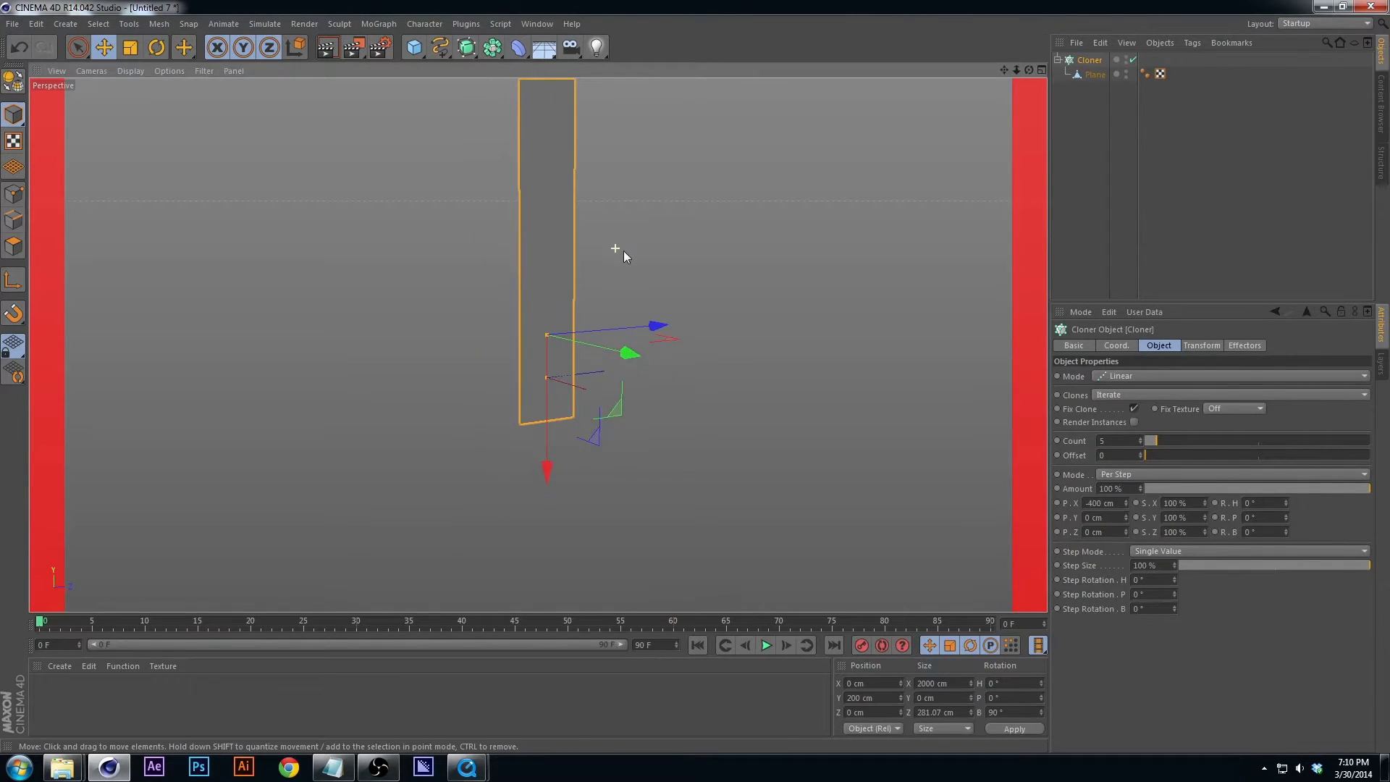
{"action": "middle_click_drag", "start_coordinate": [623, 251], "coordinate": [601, 323], "text": "alt"}
{"action": "left_click_drag", "start_coordinate": [601, 328], "coordinate": [540, 335], "text": "alt"}
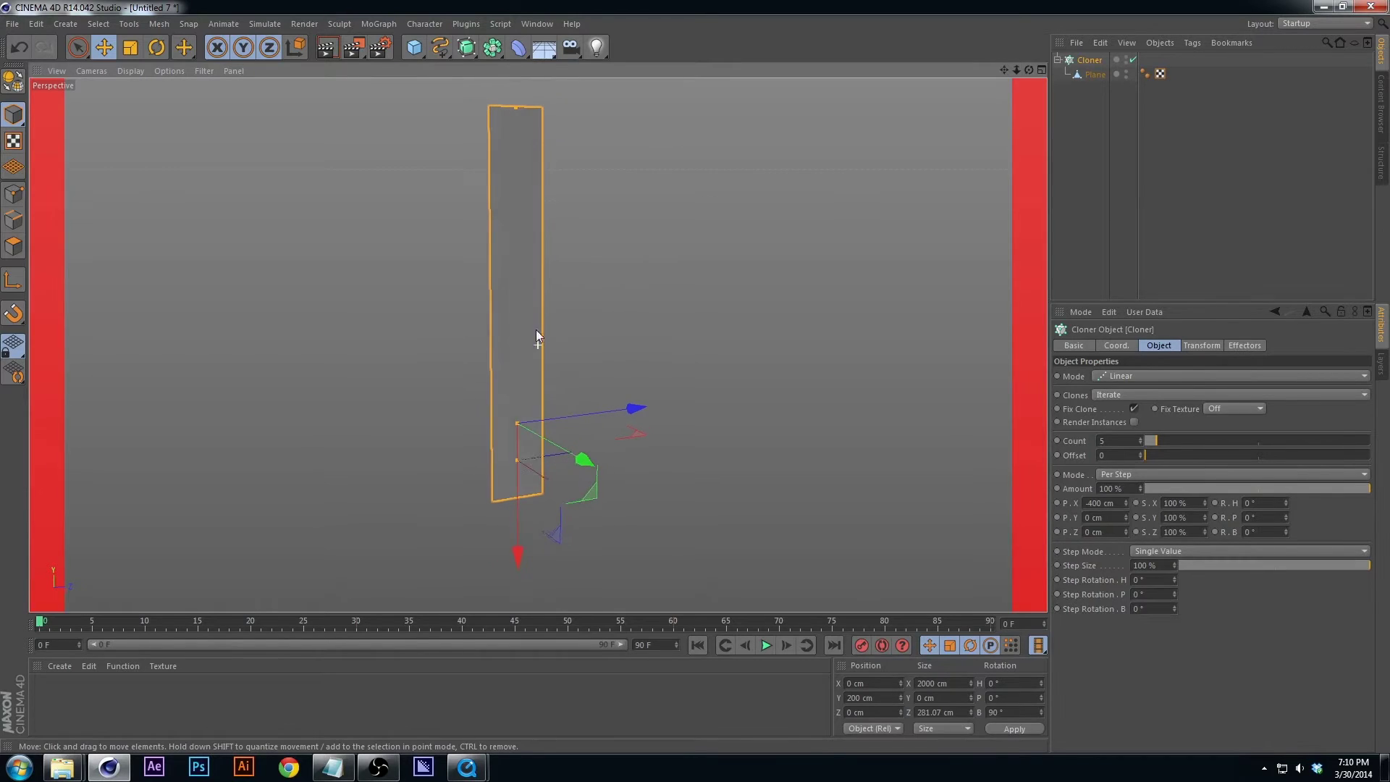
{"action": "left_click", "coordinate": [1095, 75]}
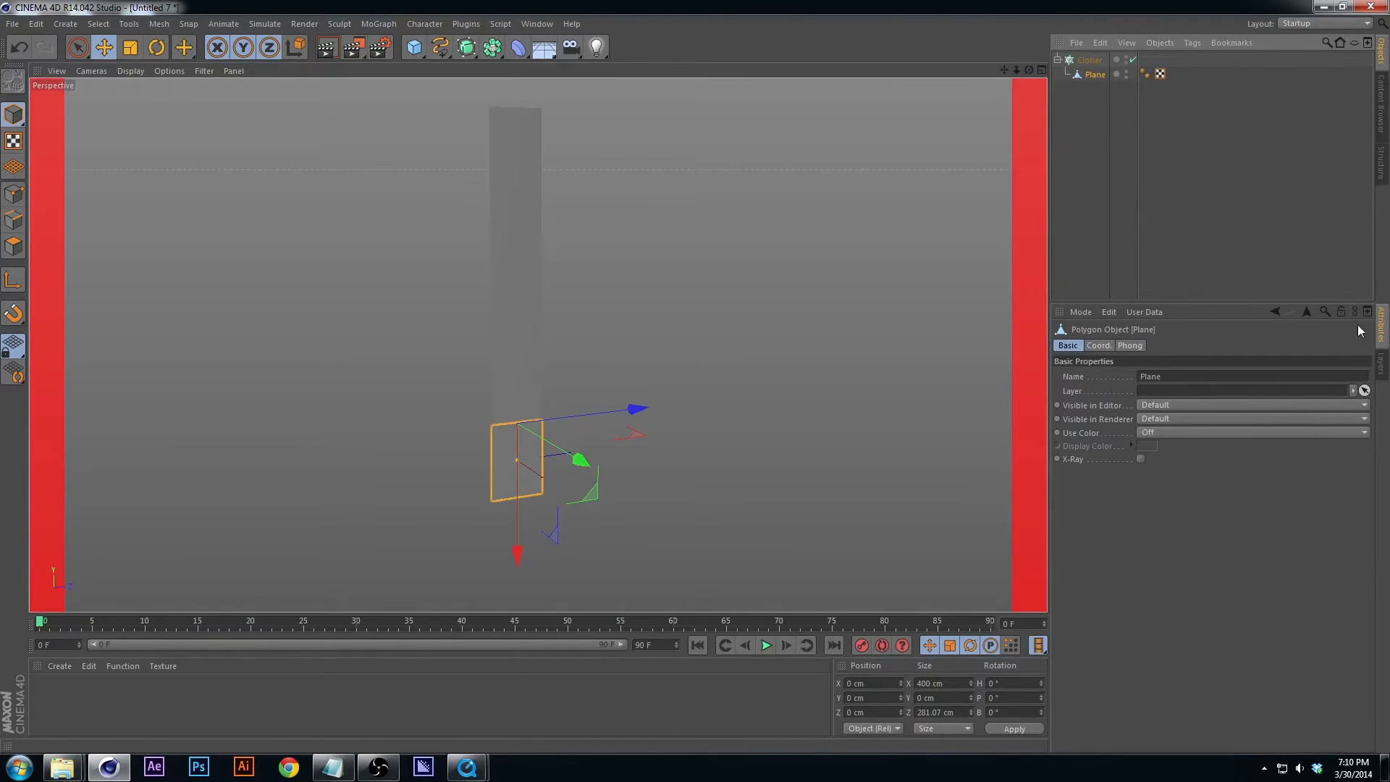
{"action": "left_click", "coordinate": [1089, 60]}
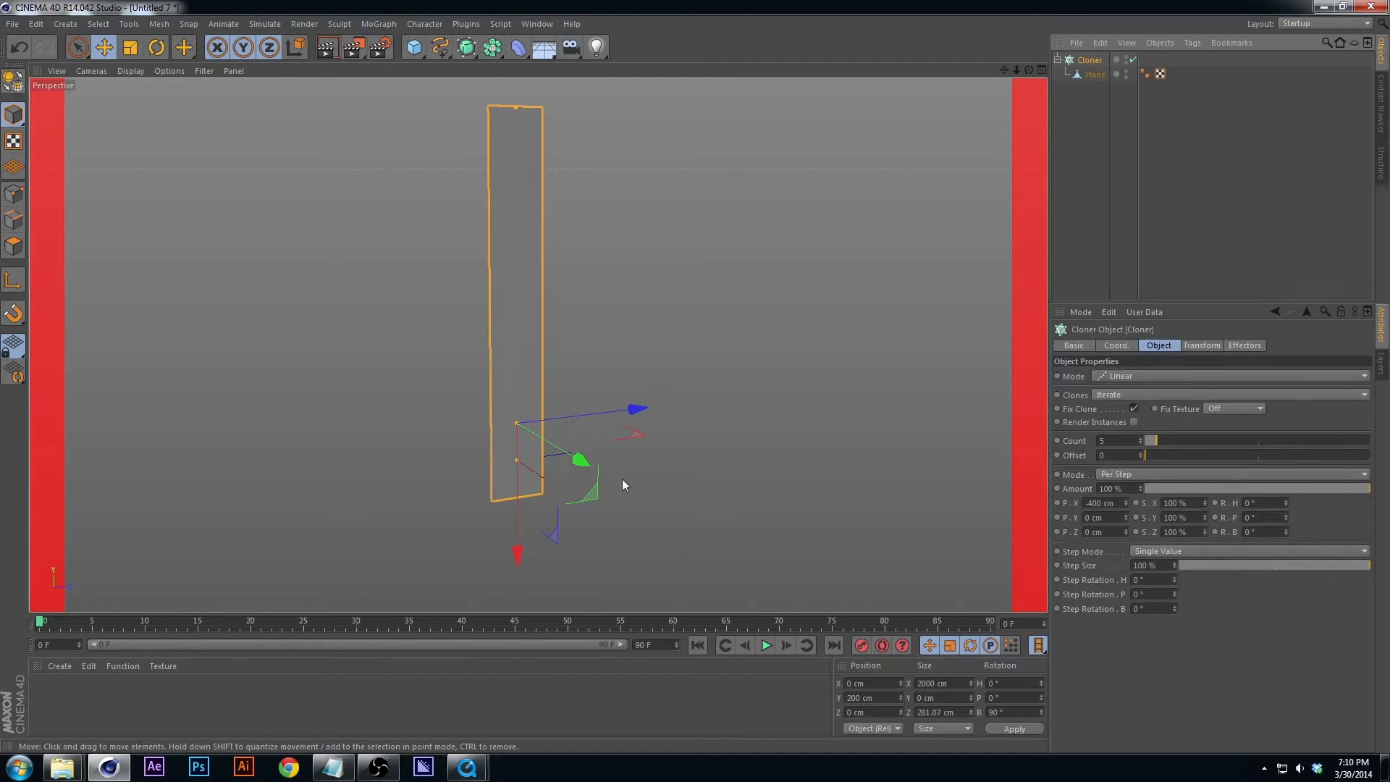
{"action": "scroll", "coordinate": [592, 465], "scroll_direction": "up", "scroll_amount": 2}
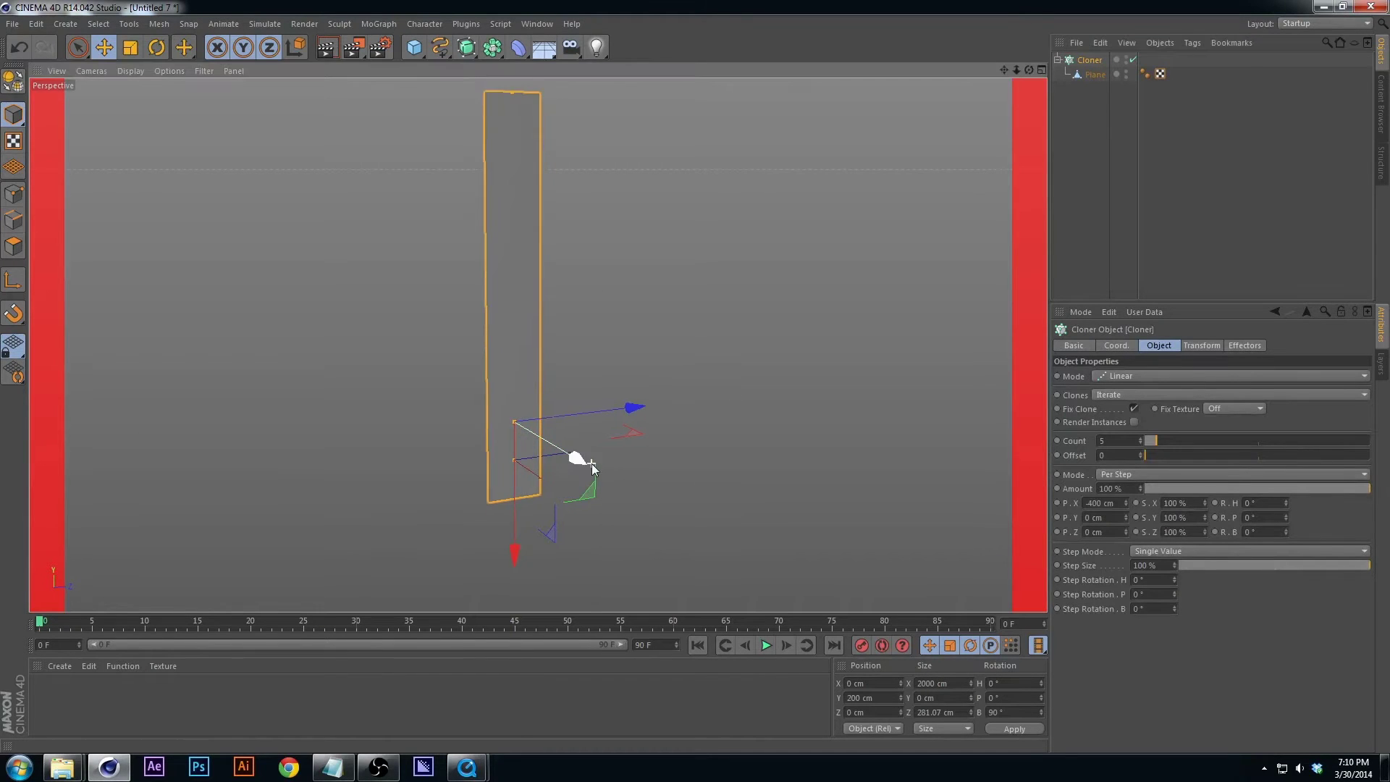
Create two new materials and name them Back and Front.
{"action": "double_click", "coordinate": [75, 701]}
{"action": "double_click", "coordinate": [80, 704]}
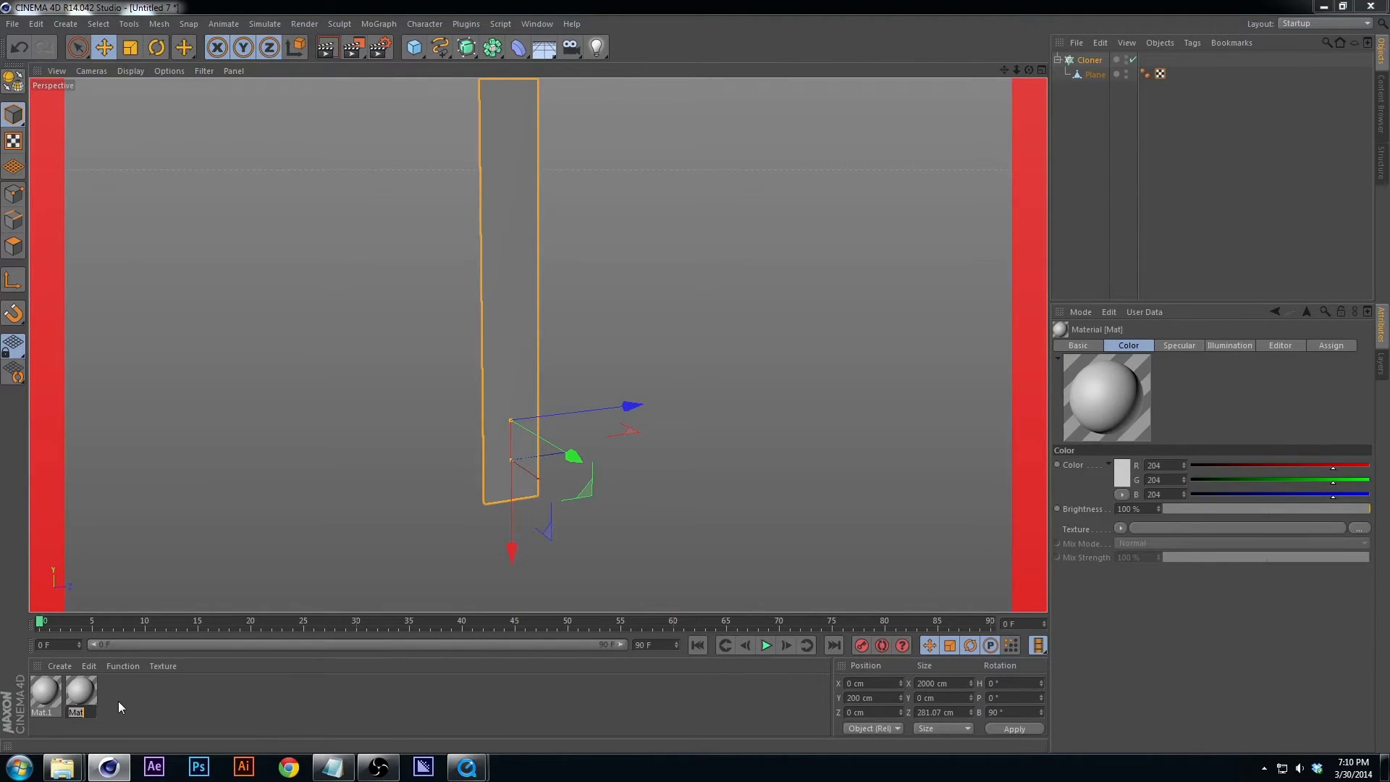
{"action": "type", "text": "Back"}
{"action": "key", "text": "Return"}
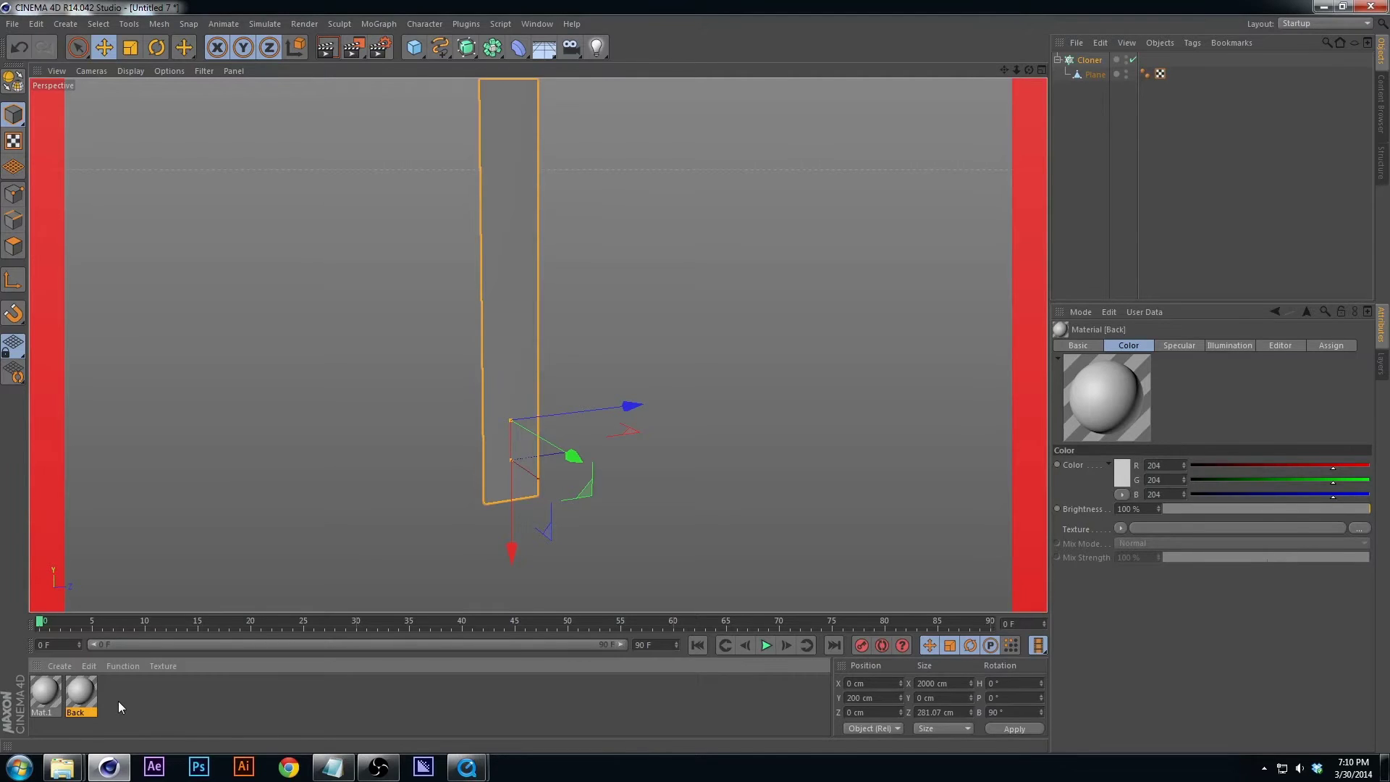
{"action": "double_click", "coordinate": [37, 712]}
{"action": "type", "text": "F"}
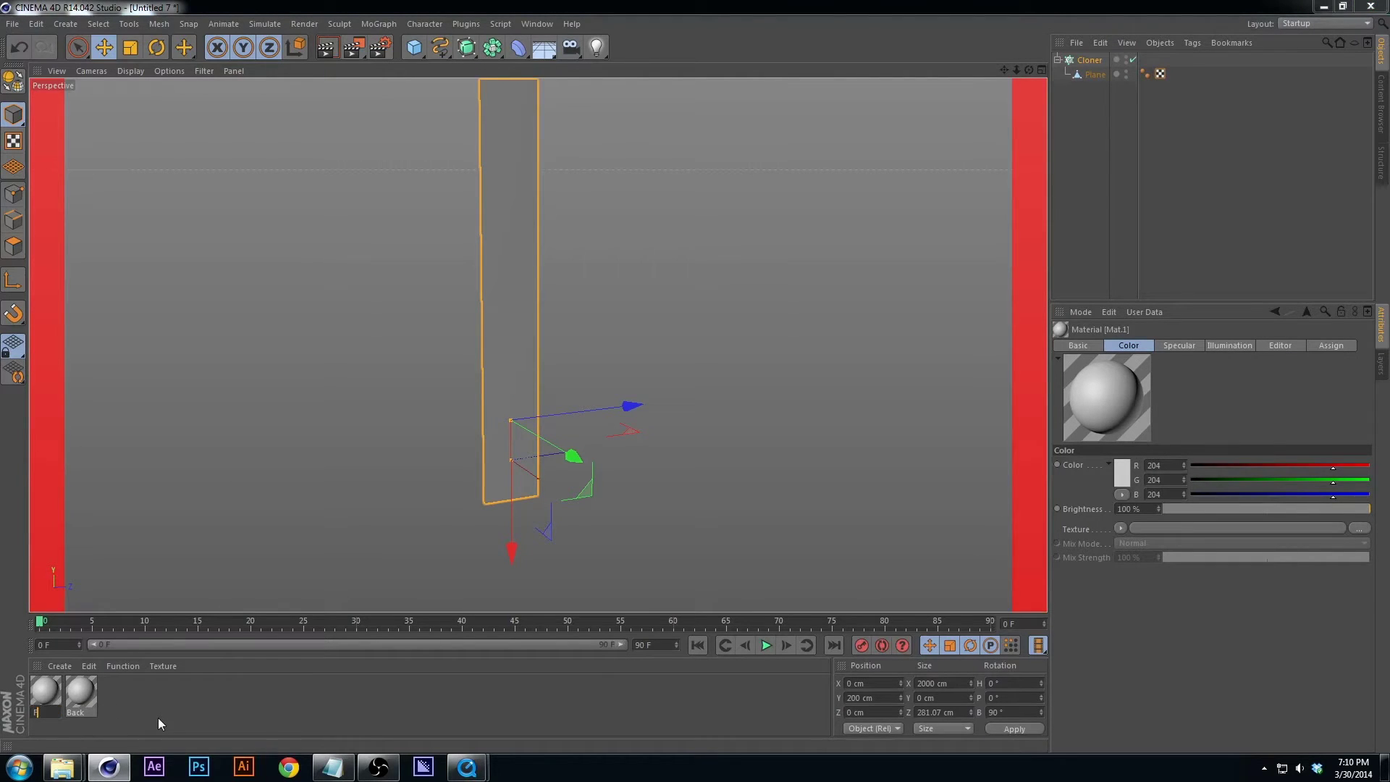
{"action": "type", "text": "ront"}
{"action": "key", "text": "Return"}
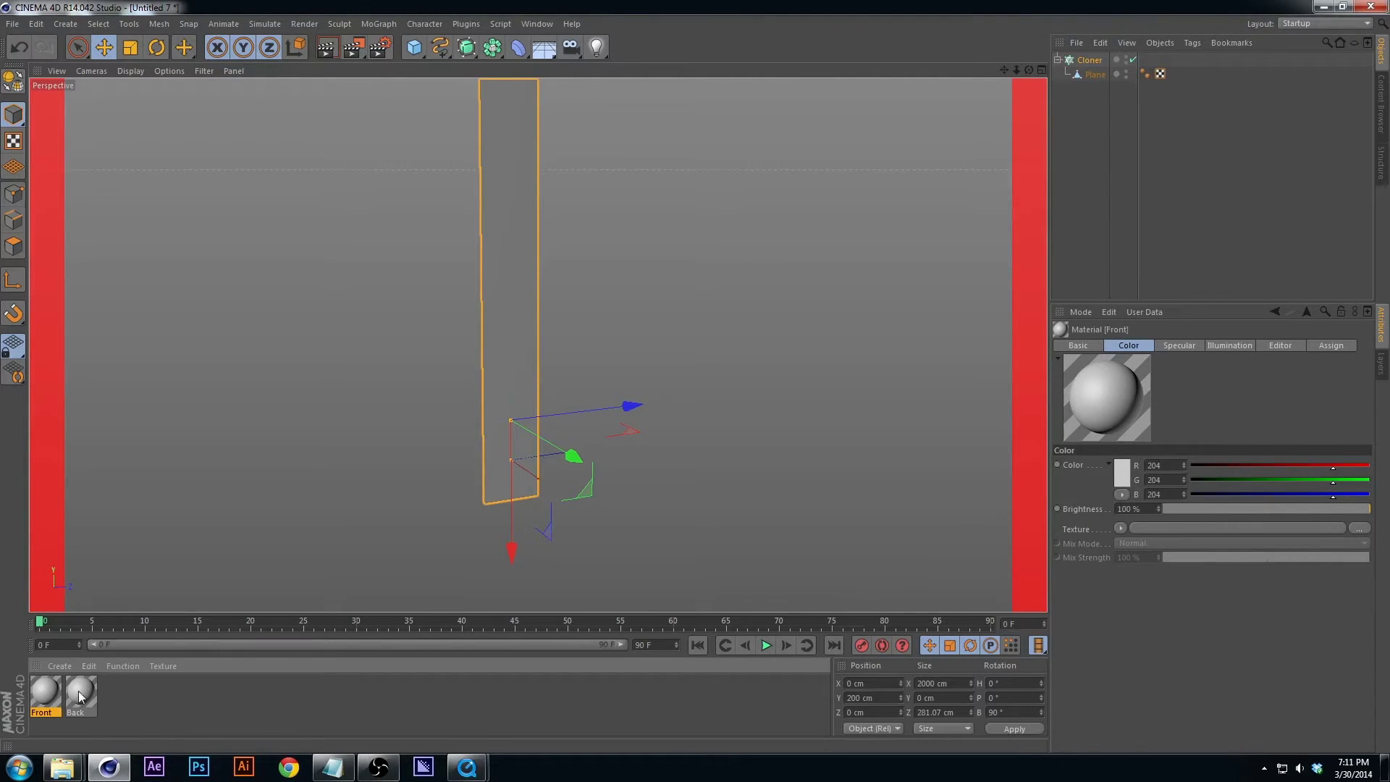
Apply the Back material and the Front material to the plane inside the Cloner, in that order.
{"action": "left_click_drag", "start_coordinate": [78, 691], "coordinate": [1090, 75]}
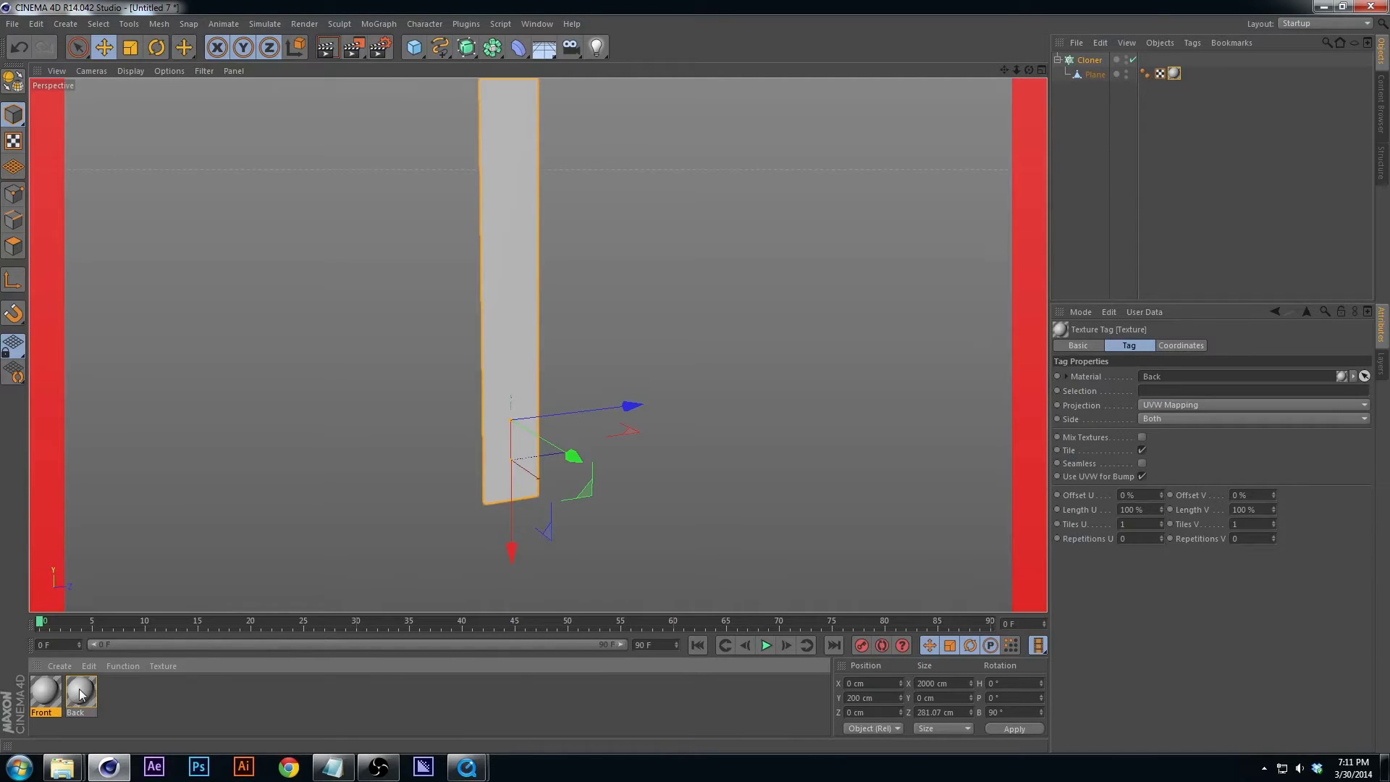
{"action": "left_click_drag", "start_coordinate": [45, 694], "coordinate": [1082, 74]}
{"action": "left_click", "coordinate": [117, 692]}
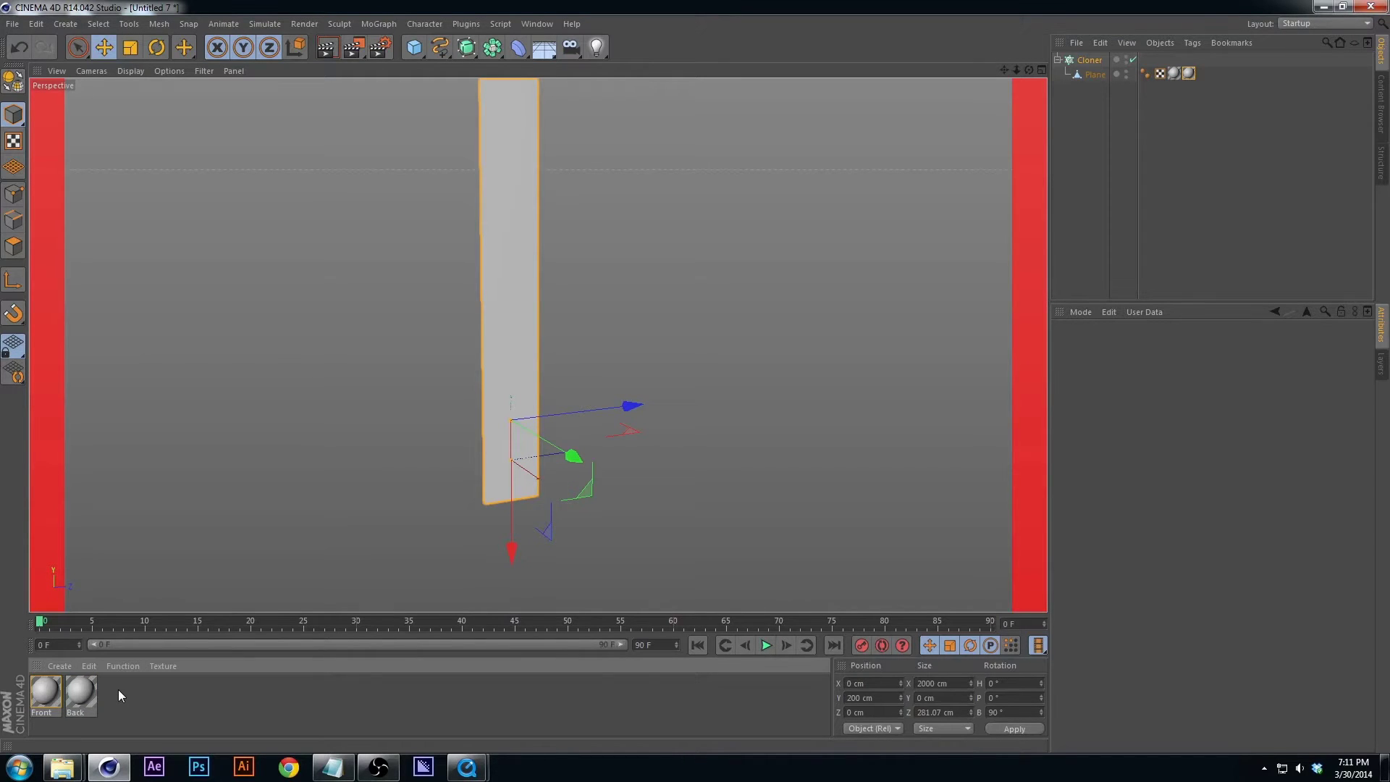
Set the Back material's color to pure white (RGB 255, 255, 255) and move the Material Editor out of the way.
{"action": "double_click", "coordinate": [76, 689]}
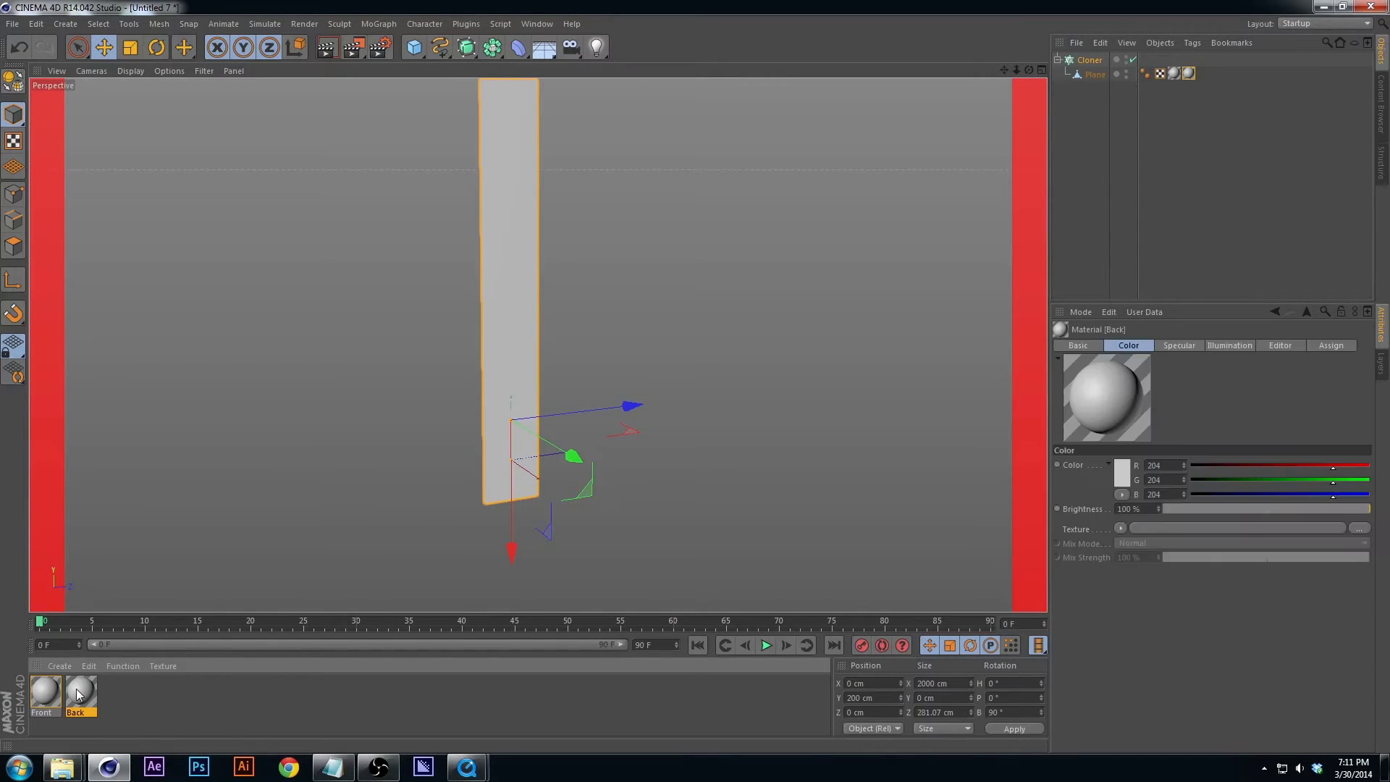
{"action": "left_click_drag", "start_coordinate": [470, 96], "coordinate": [843, 145]}
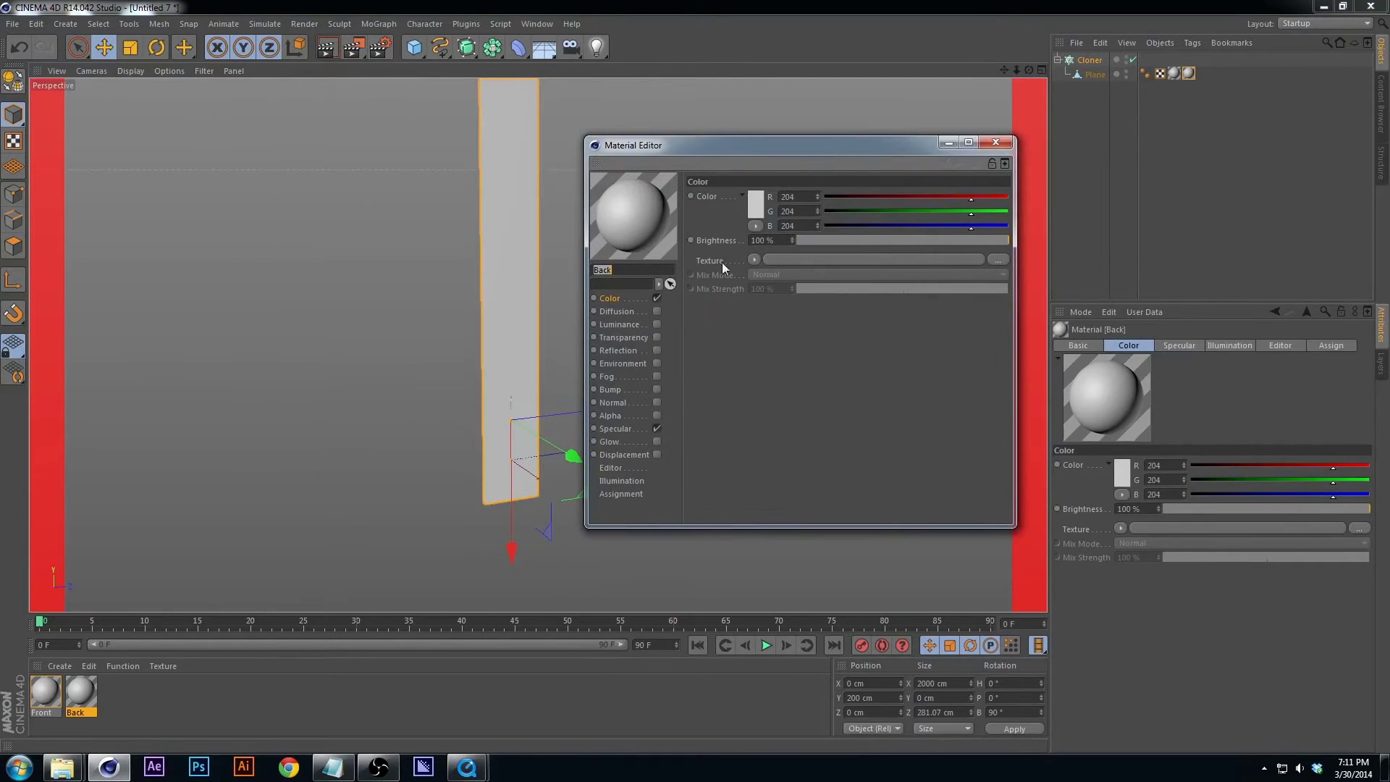
{"action": "left_click", "coordinate": [753, 206]}
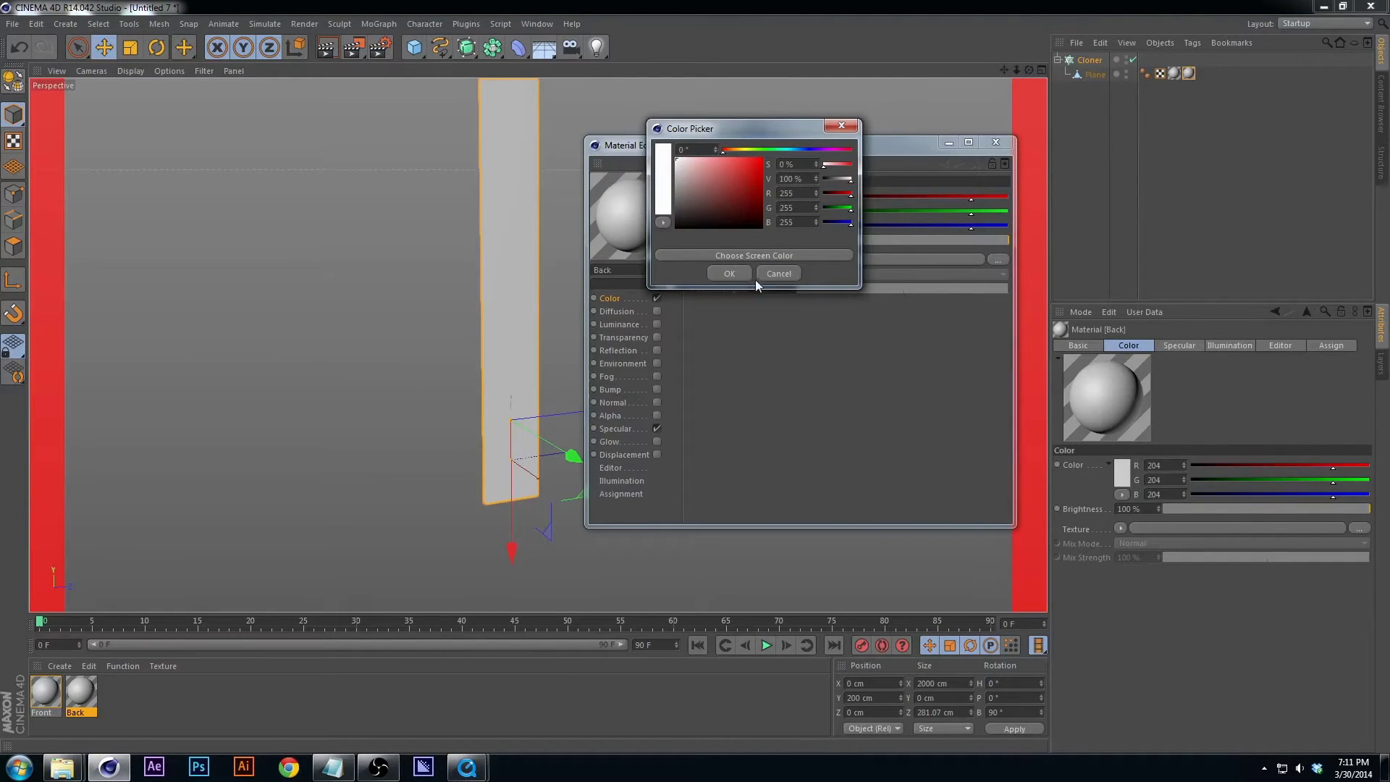
{"action": "left_click", "coordinate": [729, 272]}
{"action": "left_click_drag", "start_coordinate": [722, 145], "coordinate": [948, 303]}
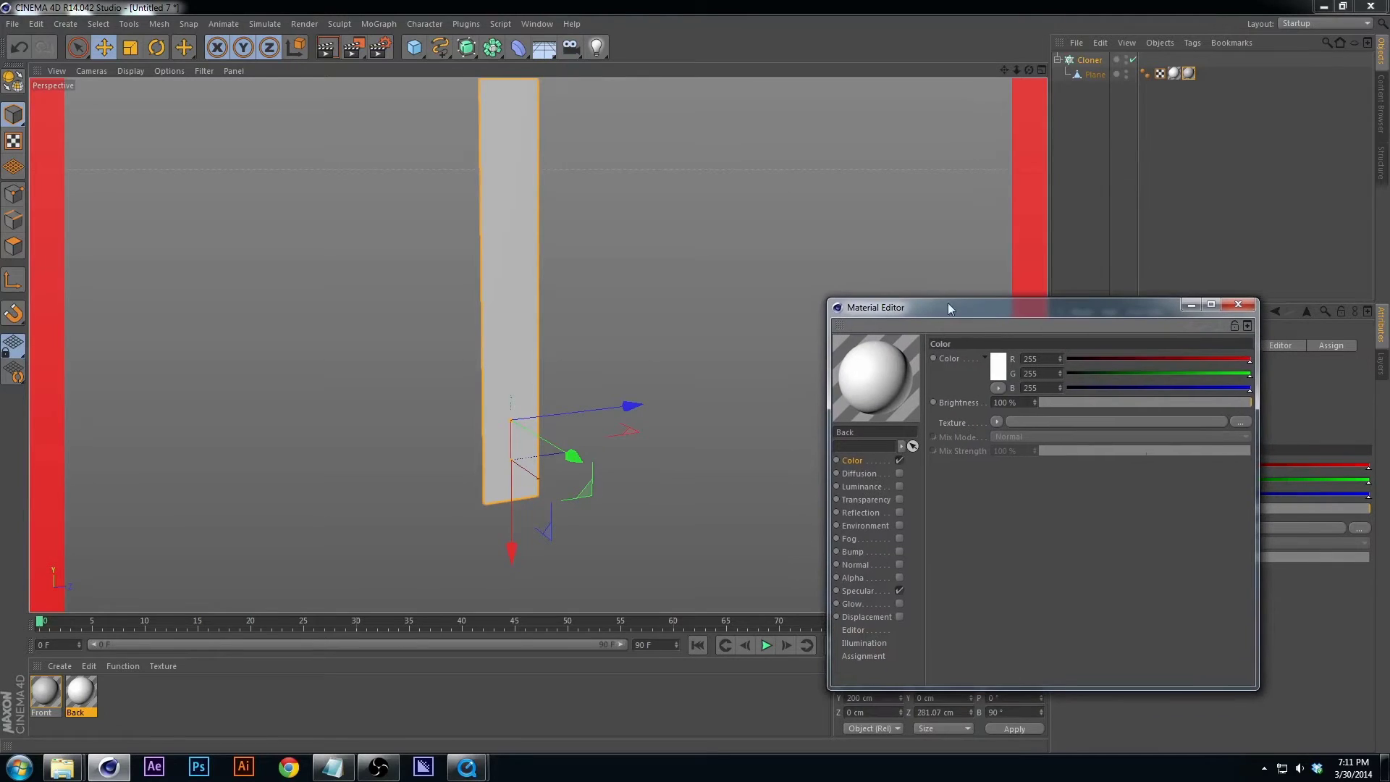
Turn off Color and Specular and turn on Transparency for the Front material.
{"action": "left_click", "coordinate": [46, 693]}
{"action": "left_click", "coordinate": [898, 459]}
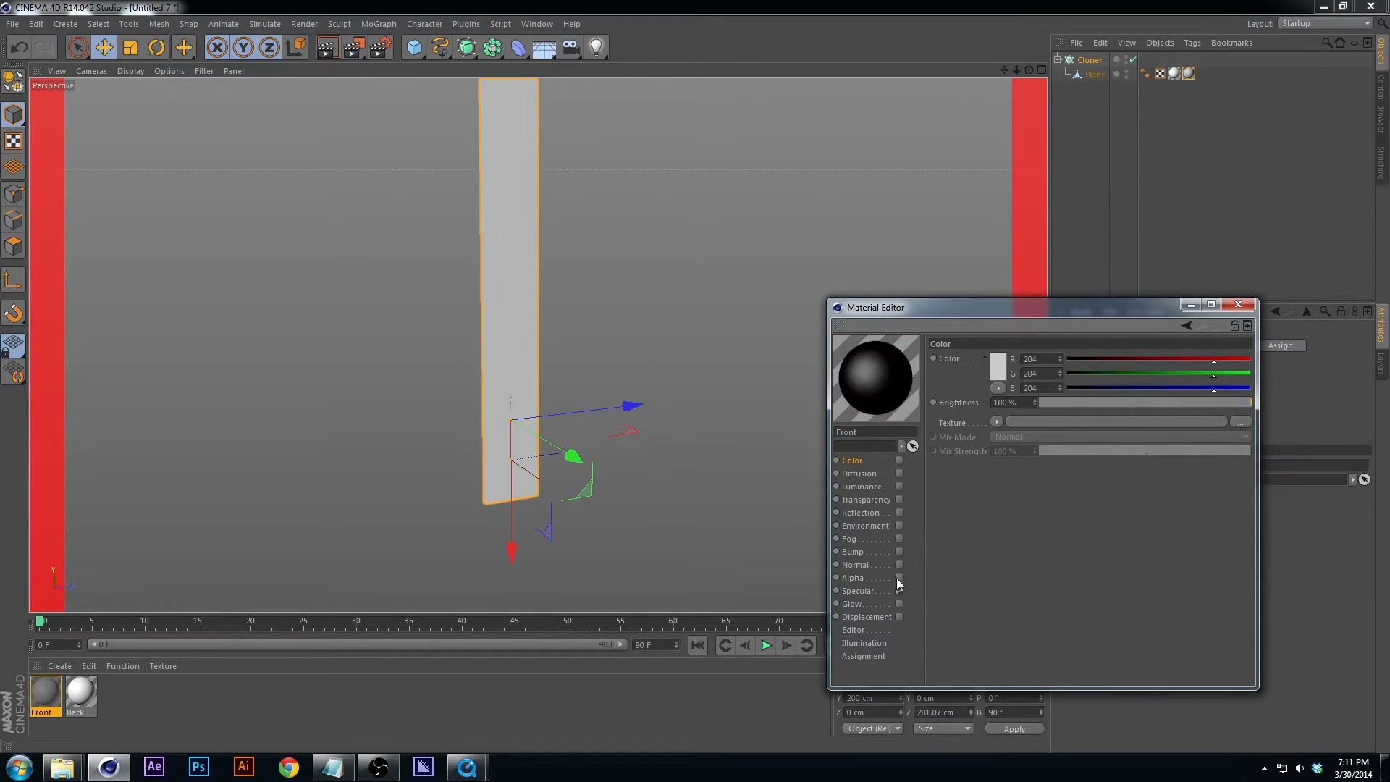
{"action": "left_click", "coordinate": [900, 591]}
{"action": "left_click", "coordinate": [900, 500]}
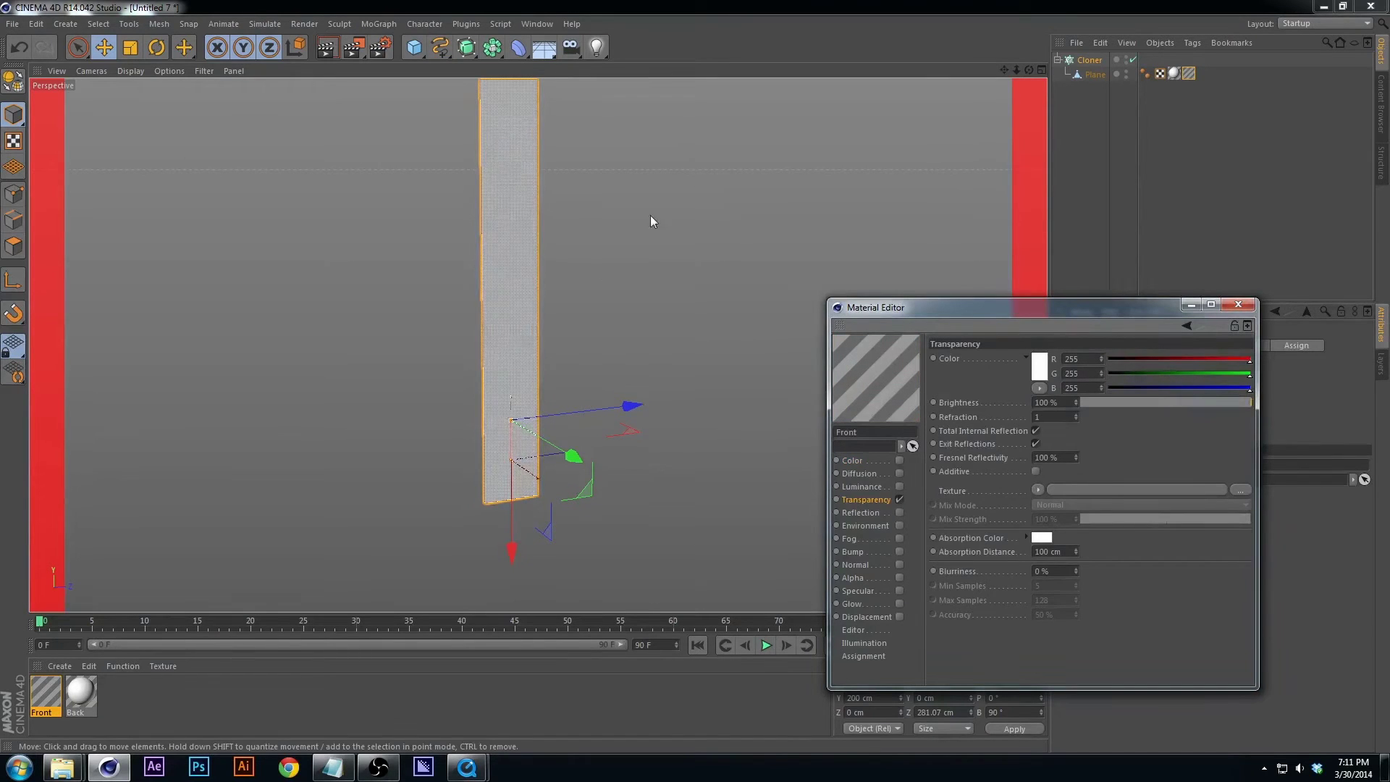
Set the Front texture tag's Side to Front and the Back texture tag's Side to Back, and dismiss the Material Editor.
{"action": "left_click_drag", "start_coordinate": [1062, 302], "coordinate": [777, 181]}
{"action": "left_click", "coordinate": [1189, 74]}
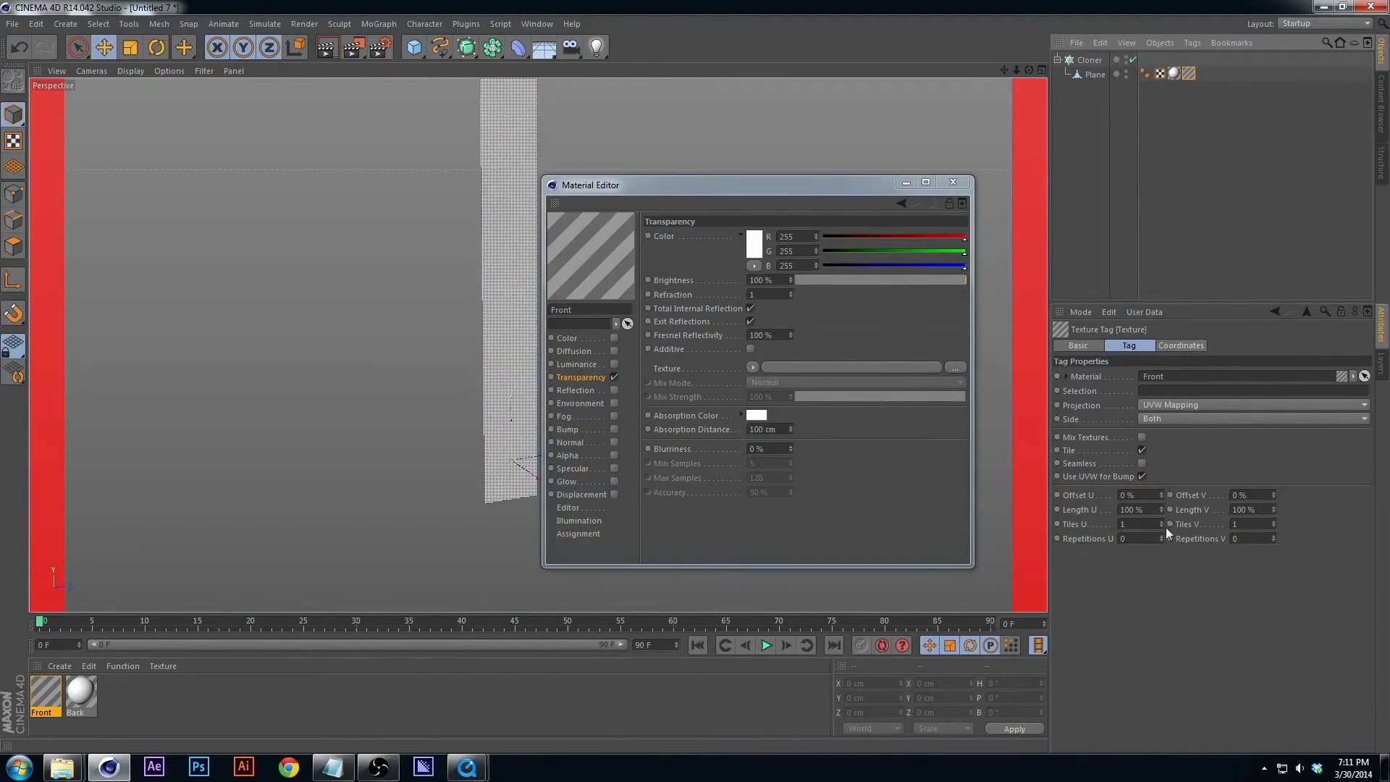
{"action": "left_click", "coordinate": [1167, 421]}
{"action": "left_click", "coordinate": [1170, 446]}
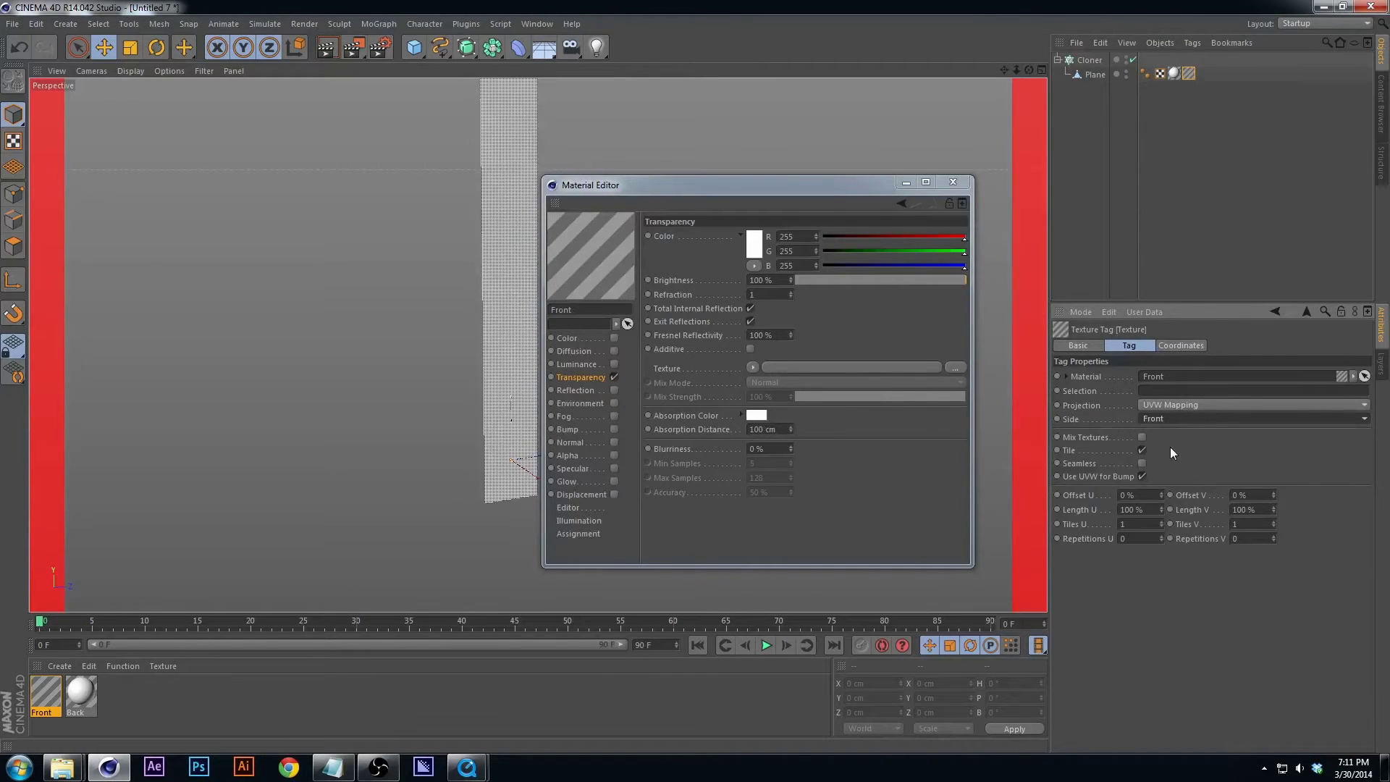
{"action": "left_click", "coordinate": [1173, 74]}
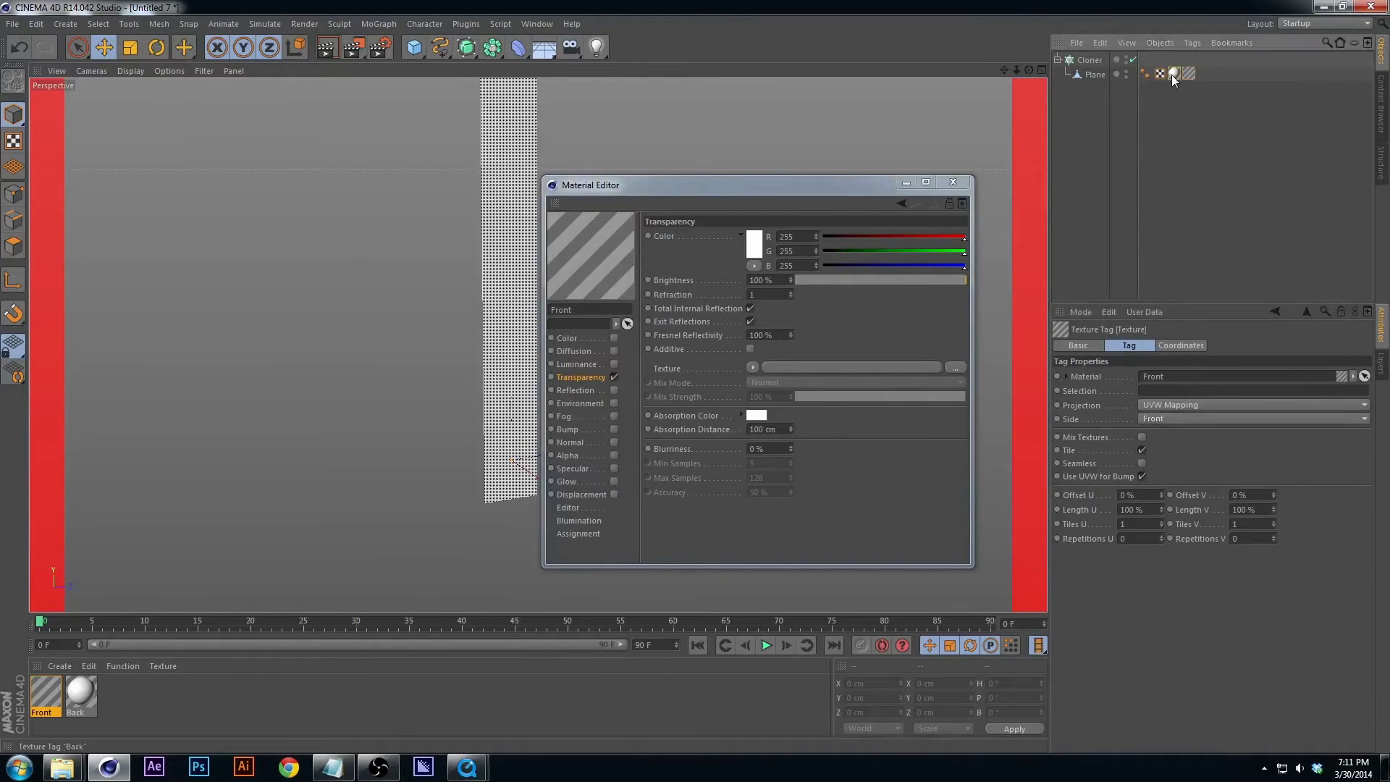
{"action": "left_click", "coordinate": [1163, 412]}
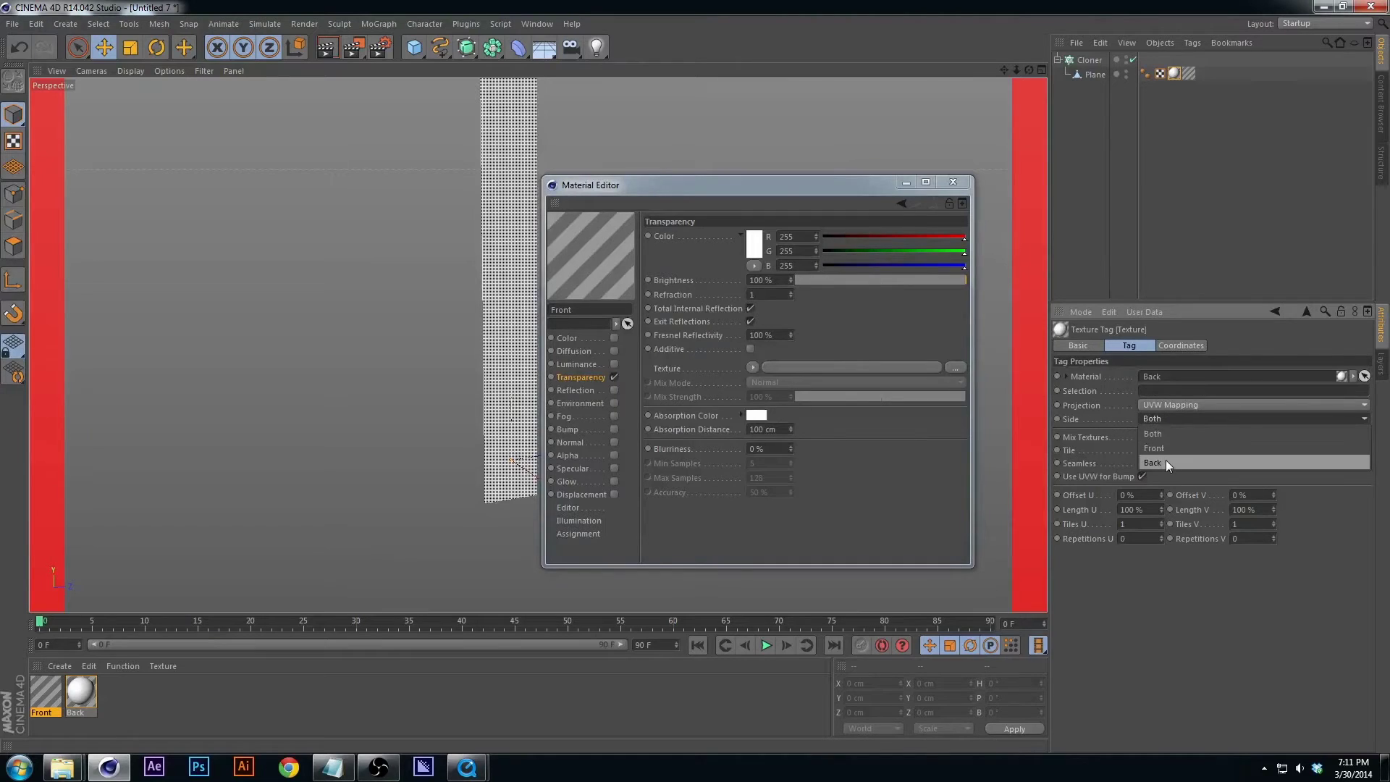
{"action": "left_click", "coordinate": [1166, 459]}
{"action": "left_click_drag", "start_coordinate": [662, 188], "coordinate": [984, 189]}
{"action": "left_click", "coordinate": [1274, 183]}
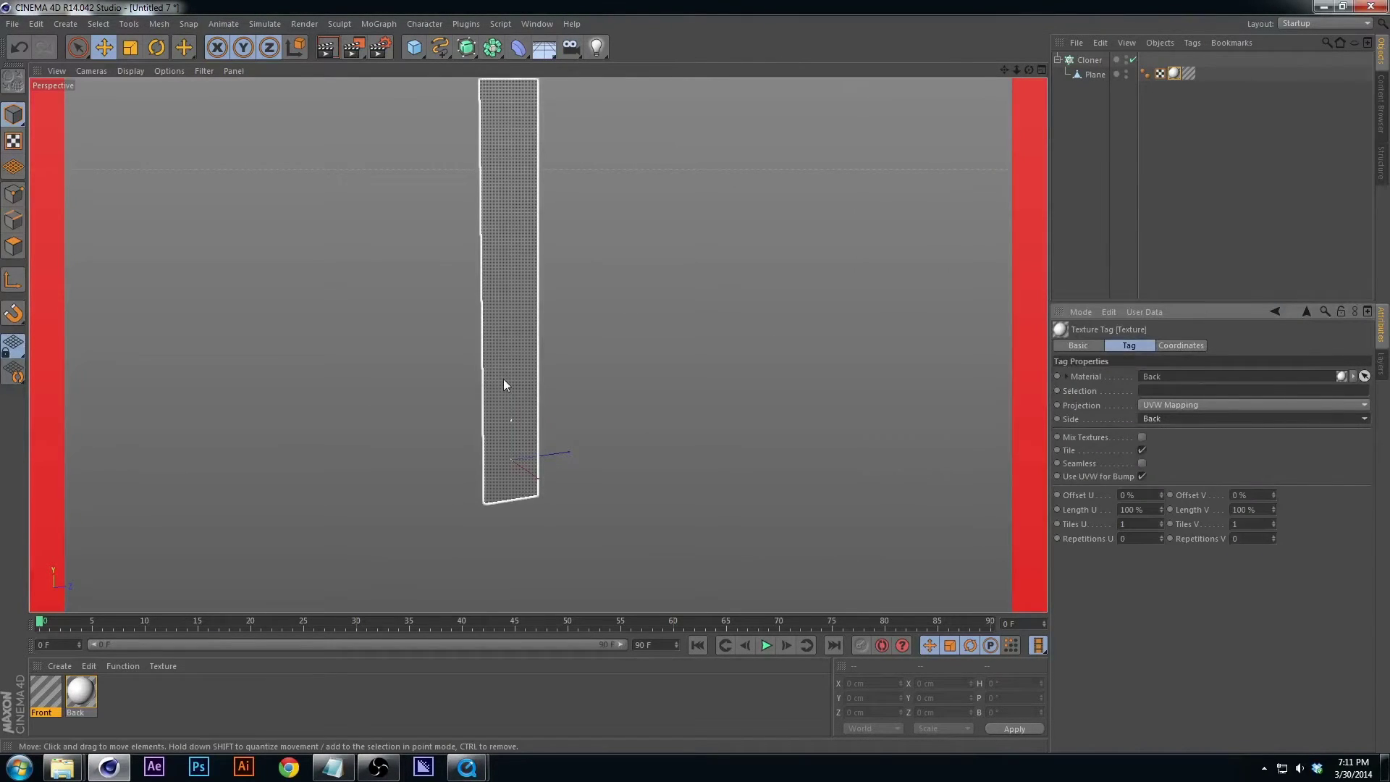
Render the view from both sides of the panel column to check the front and back materials.
{"action": "key", "text": "ctrl+r"}
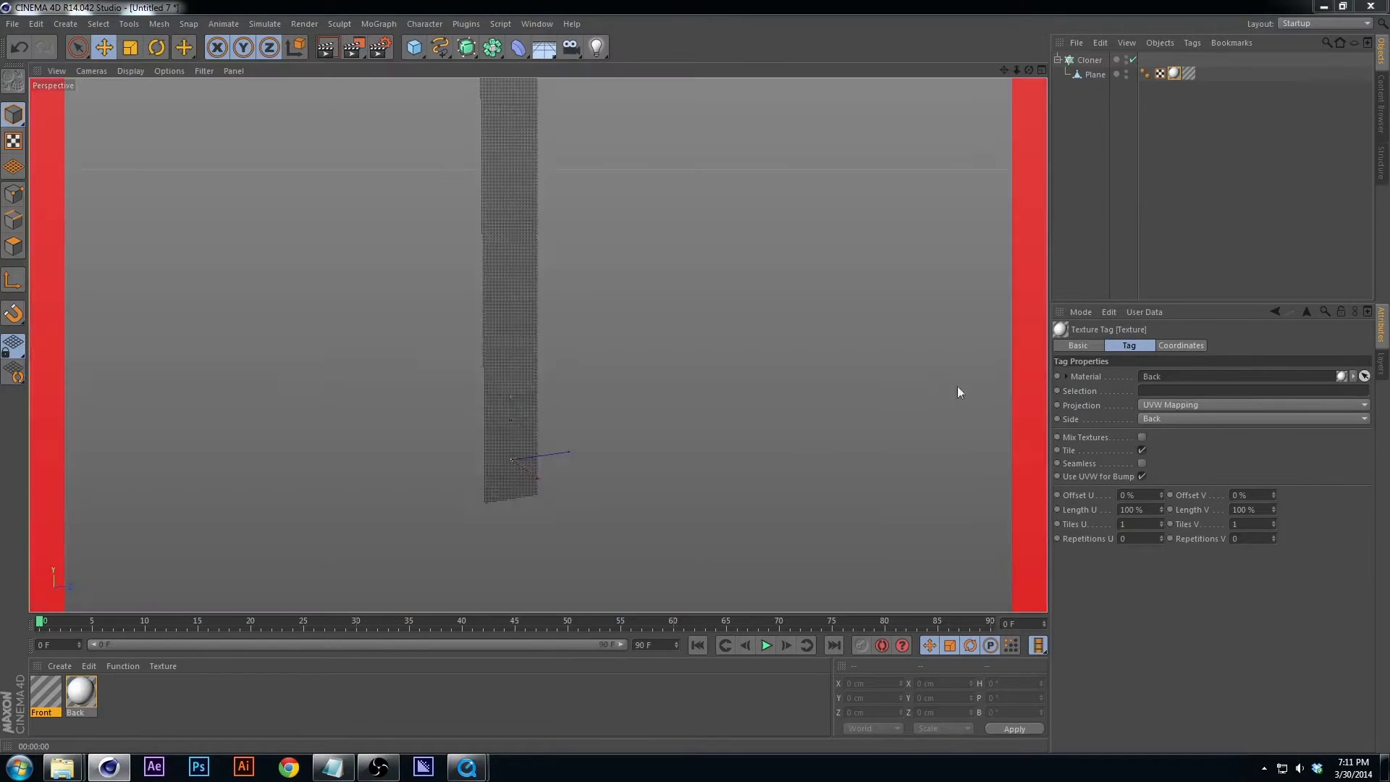
{"action": "left_click", "coordinate": [812, 353]}
{"action": "left_click_drag", "start_coordinate": [812, 354], "coordinate": [566, 347], "text": "alt"}
{"action": "key", "text": "ctrl+r"}
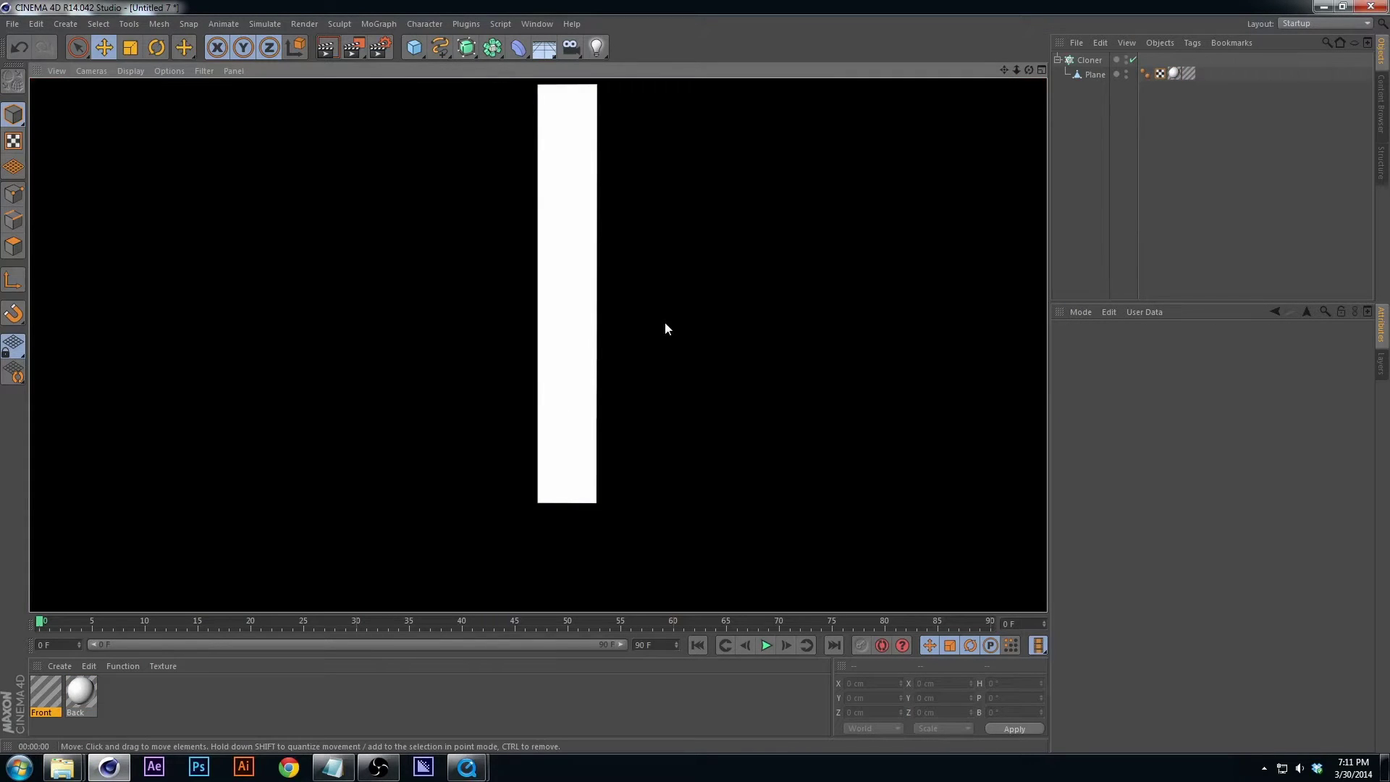
{"action": "left_click_drag", "start_coordinate": [778, 401], "coordinate": [239, 456], "text": "alt"}
{"action": "left_click_drag", "start_coordinate": [571, 368], "coordinate": [614, 372], "text": "alt"}
{"action": "middle_click_drag", "start_coordinate": [614, 372], "coordinate": [620, 418], "text": "alt"}
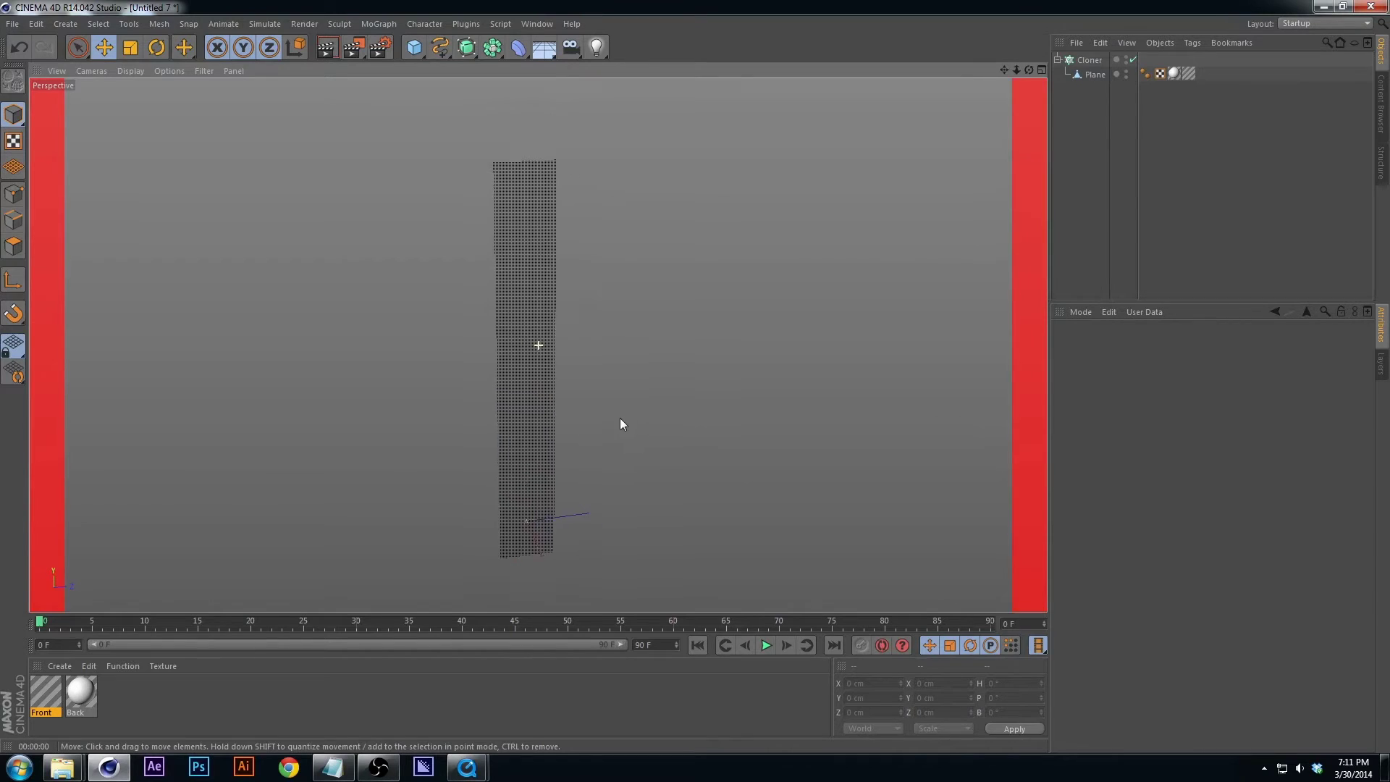
{"action": "left_click_drag", "start_coordinate": [619, 418], "coordinate": [618, 380], "text": "alt"}
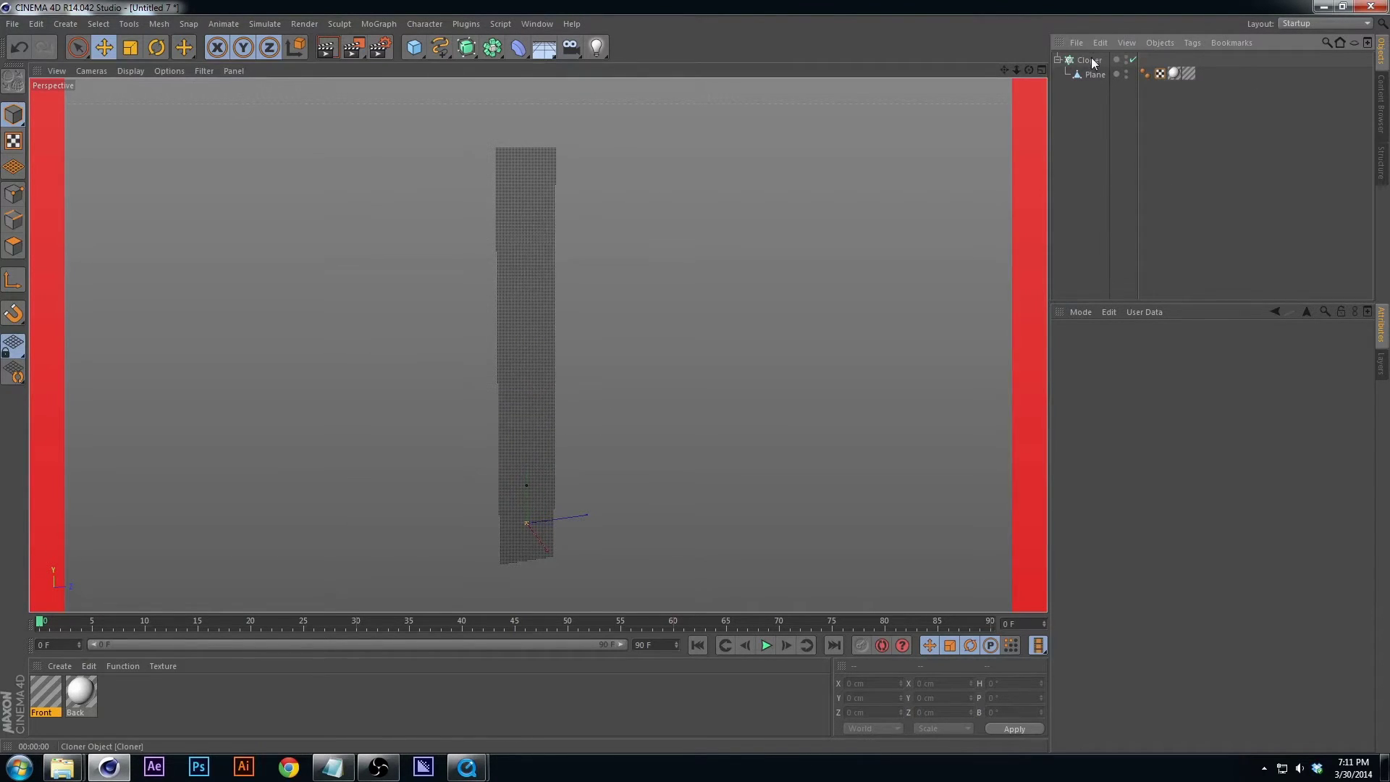
Collapse the Cloner's hierarchy and add a Step effector to the Cloner.
{"action": "left_click", "coordinate": [1069, 62]}
{"action": "left_click", "coordinate": [1058, 59]}
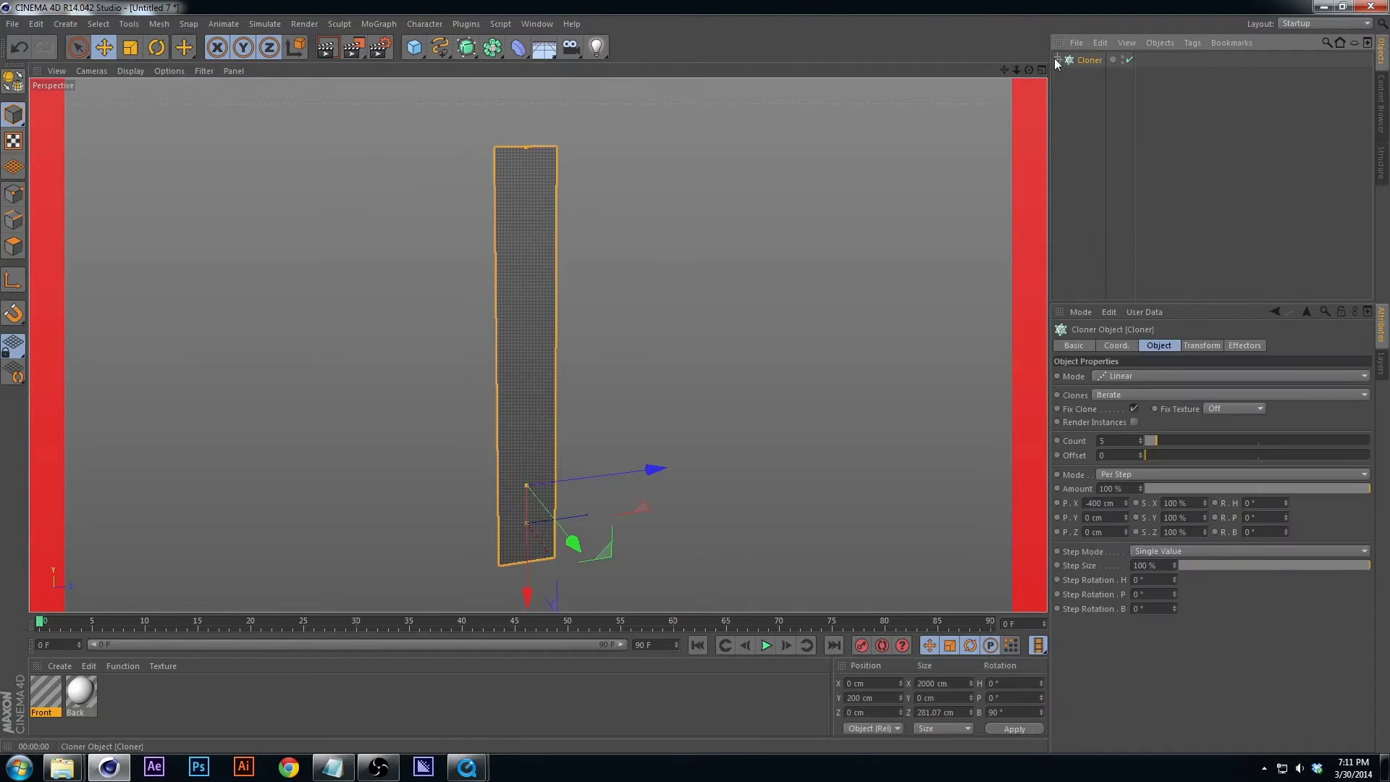
{"action": "left_click", "coordinate": [378, 24]}
{"action": "mouse_move", "coordinate": [390, 47]}
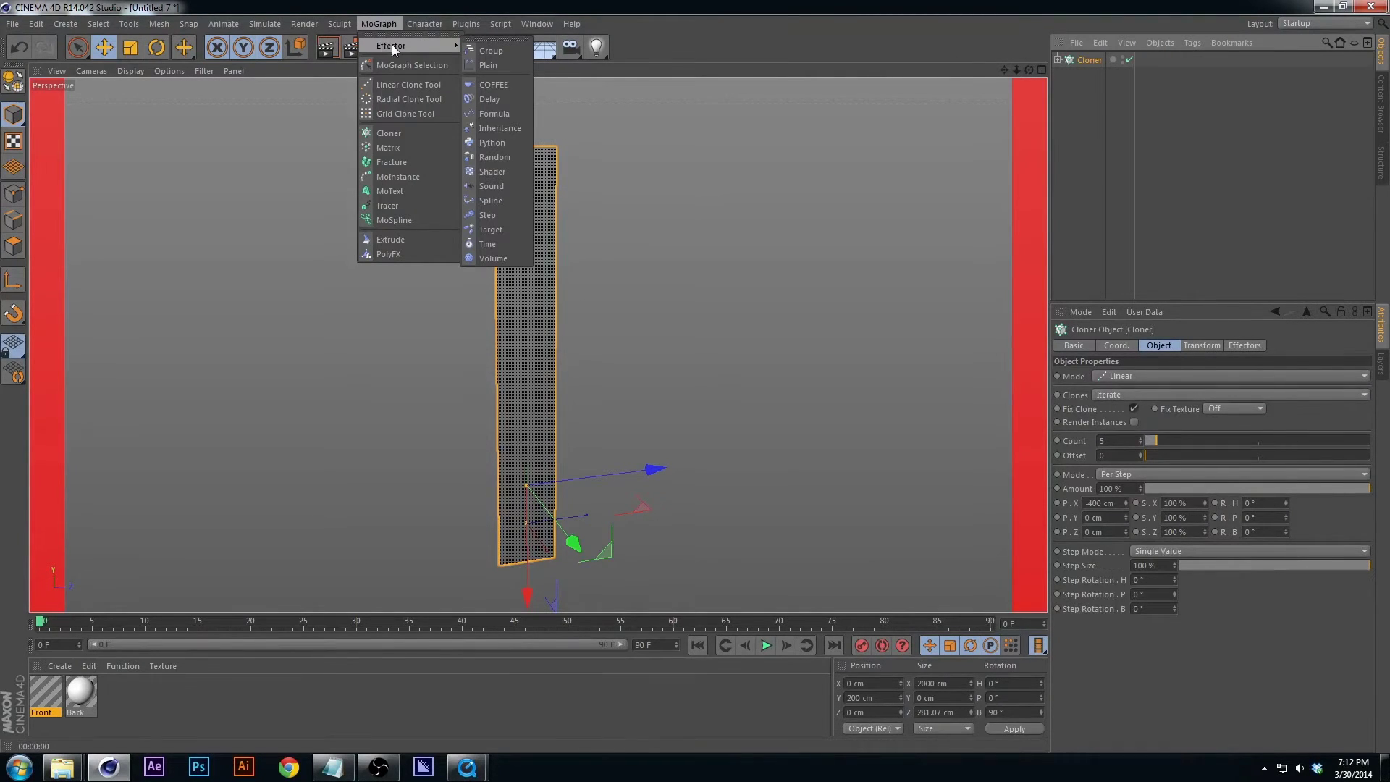
{"action": "left_click", "coordinate": [501, 215]}
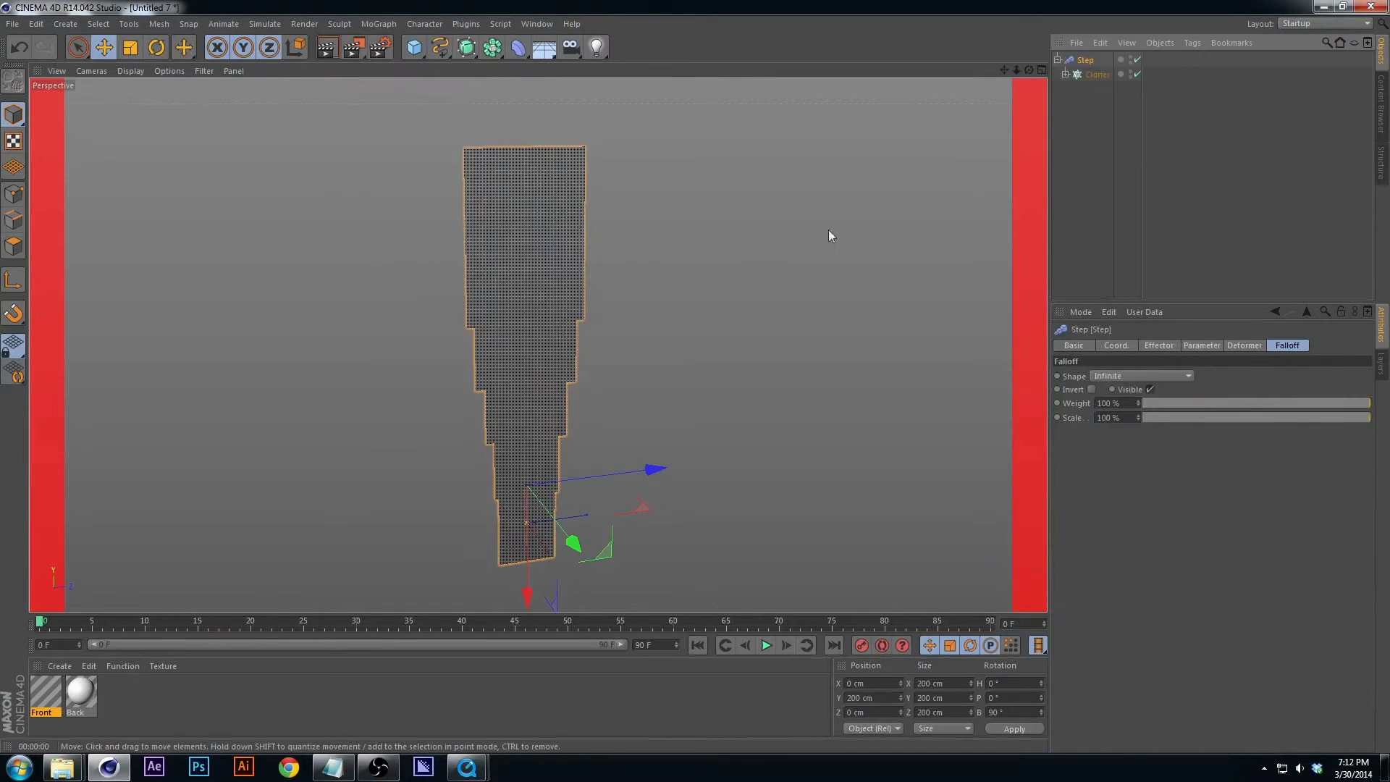
Turn off Scale and turn on Rotation in the Step effector's transform parameters.
{"action": "left_click", "coordinate": [1098, 101]}
{"action": "left_click", "coordinate": [1083, 61]}
{"action": "left_click", "coordinate": [1203, 346]}
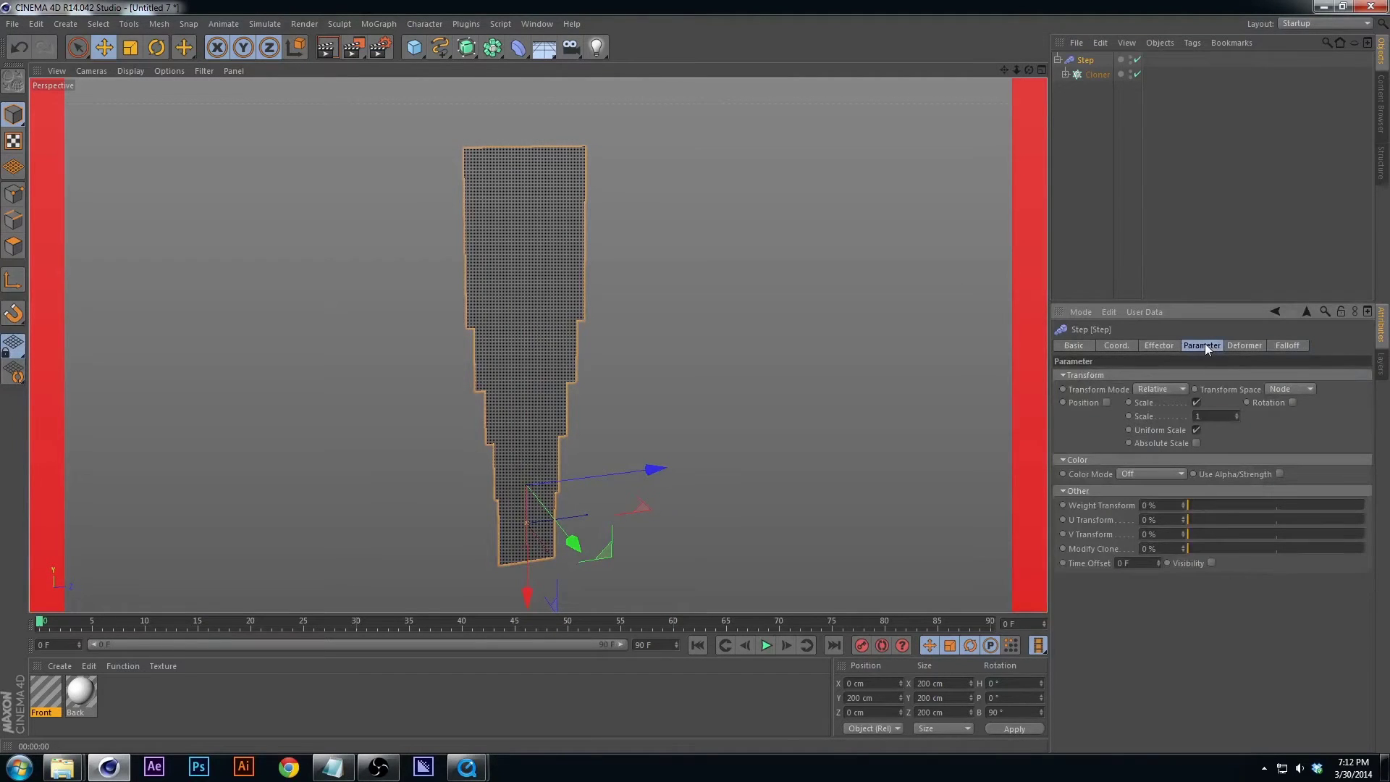
{"action": "left_click", "coordinate": [1196, 403]}
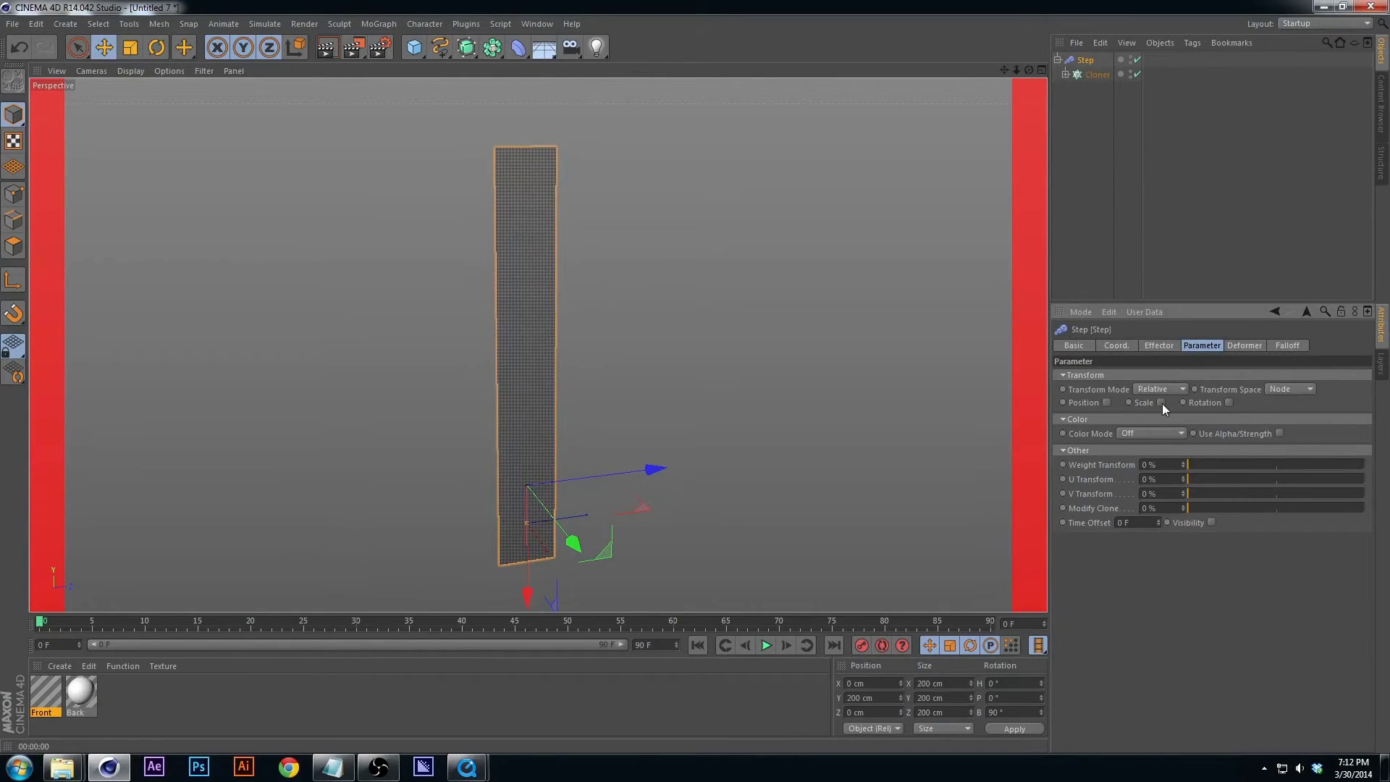
{"action": "left_click", "coordinate": [1228, 402]}
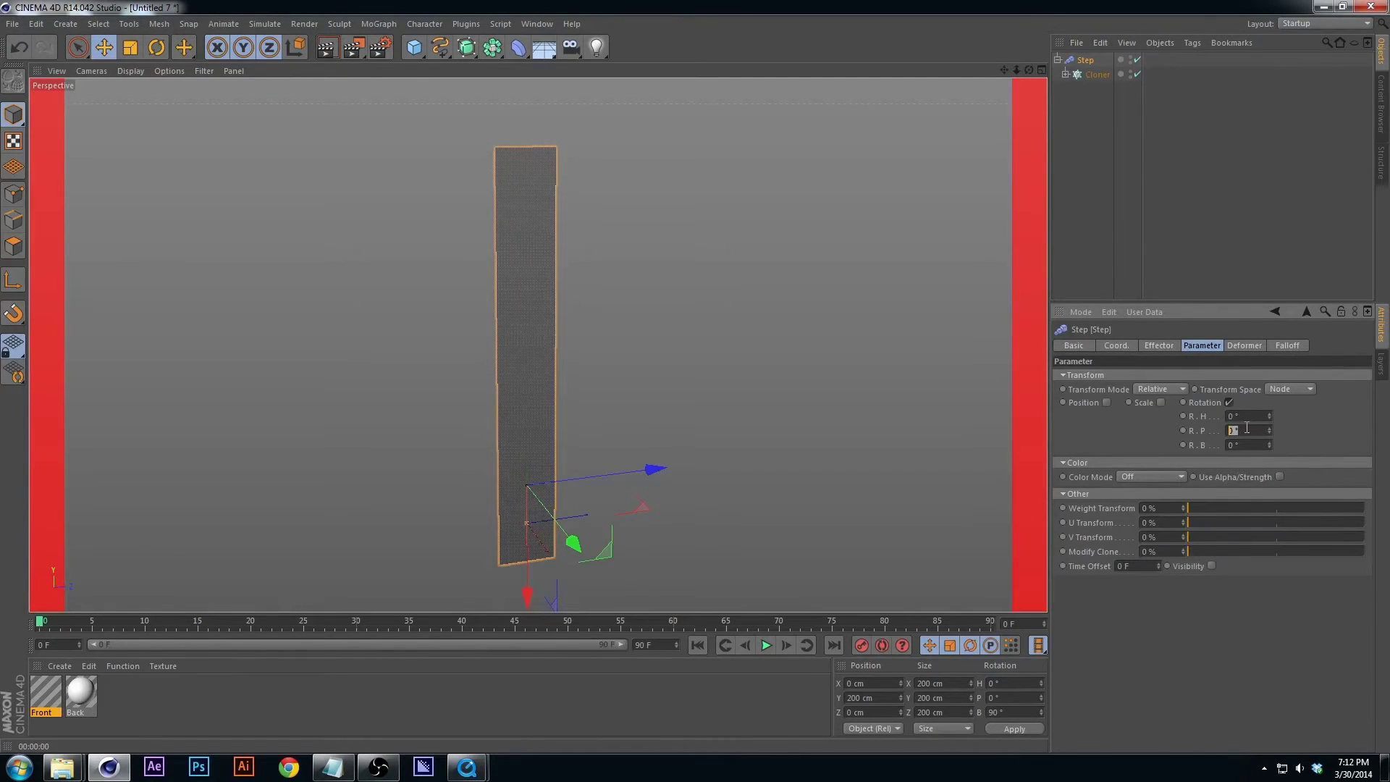
Try a -180° pitch rotation and a heading rotation on the Step effector, resetting each to 0°.
{"action": "key", "text": "BackSpace"}
{"action": "type", "text": "-180"}
{"action": "key", "text": "Return"}
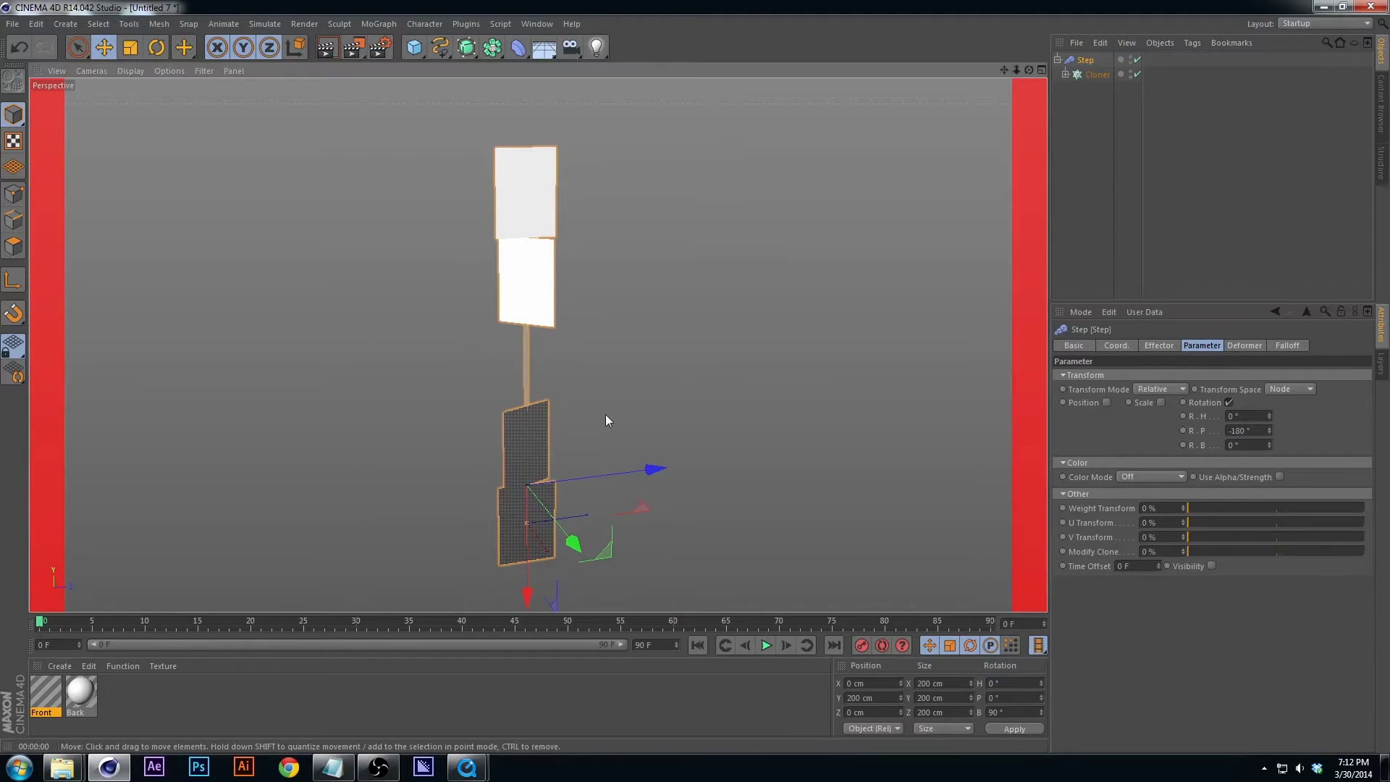
{"action": "middle_click_drag", "start_coordinate": [605, 414], "coordinate": [593, 415], "text": "alt"}
{"action": "right_click", "coordinate": [1270, 430]}
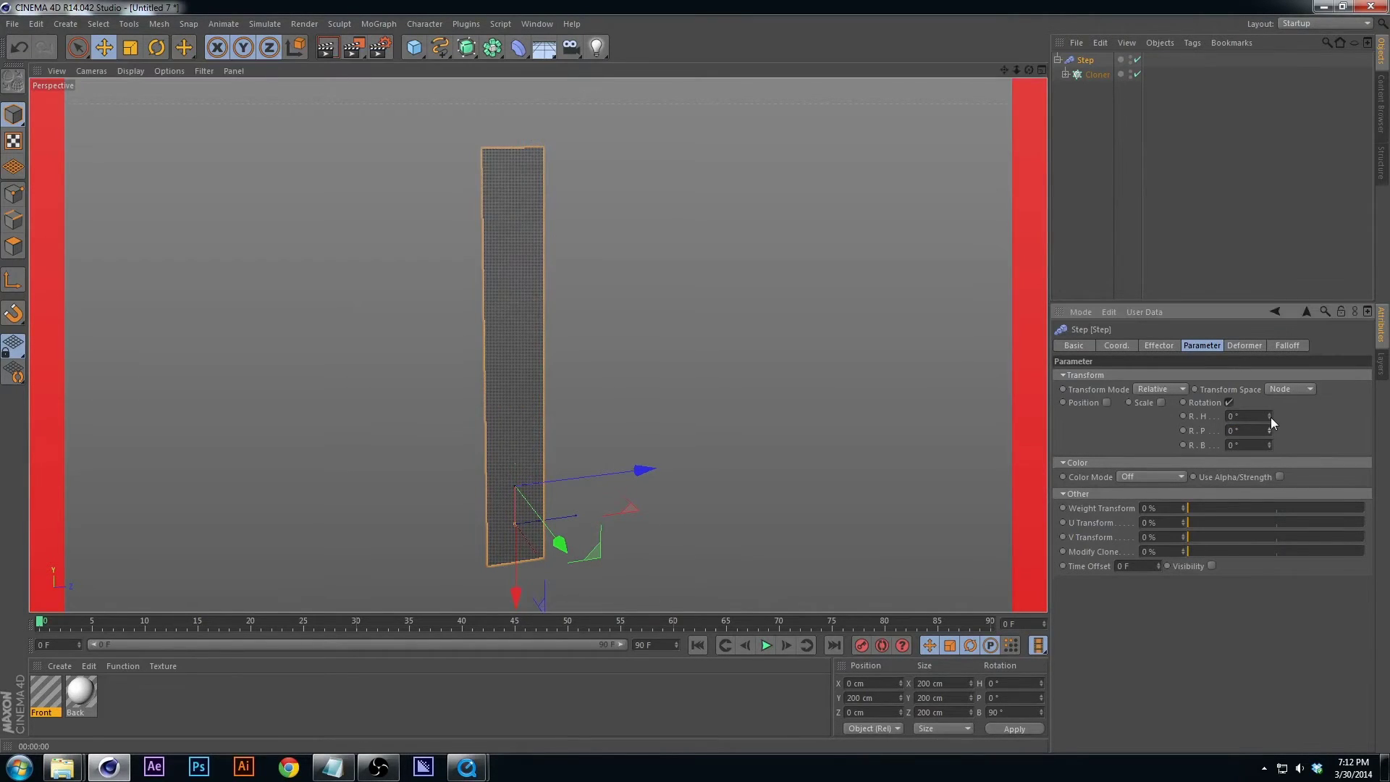
{"action": "mouse_move", "coordinate": [1270, 417]}
{"action": "left_mouse_down"}
{"action": "mouse_move", "coordinate": [1270, 432]}
{"action": "mouse_move", "coordinate": [1270, 405]}
{"action": "left_mouse_up"}
{"action": "right_click", "coordinate": [1271, 417]}
Set the Step effector's bank rotation (R.B) to -180°.
{"action": "left_click", "coordinate": [1252, 445]}
{"action": "double_click", "coordinate": [1253, 444]}
{"action": "type", "text": "-180"}
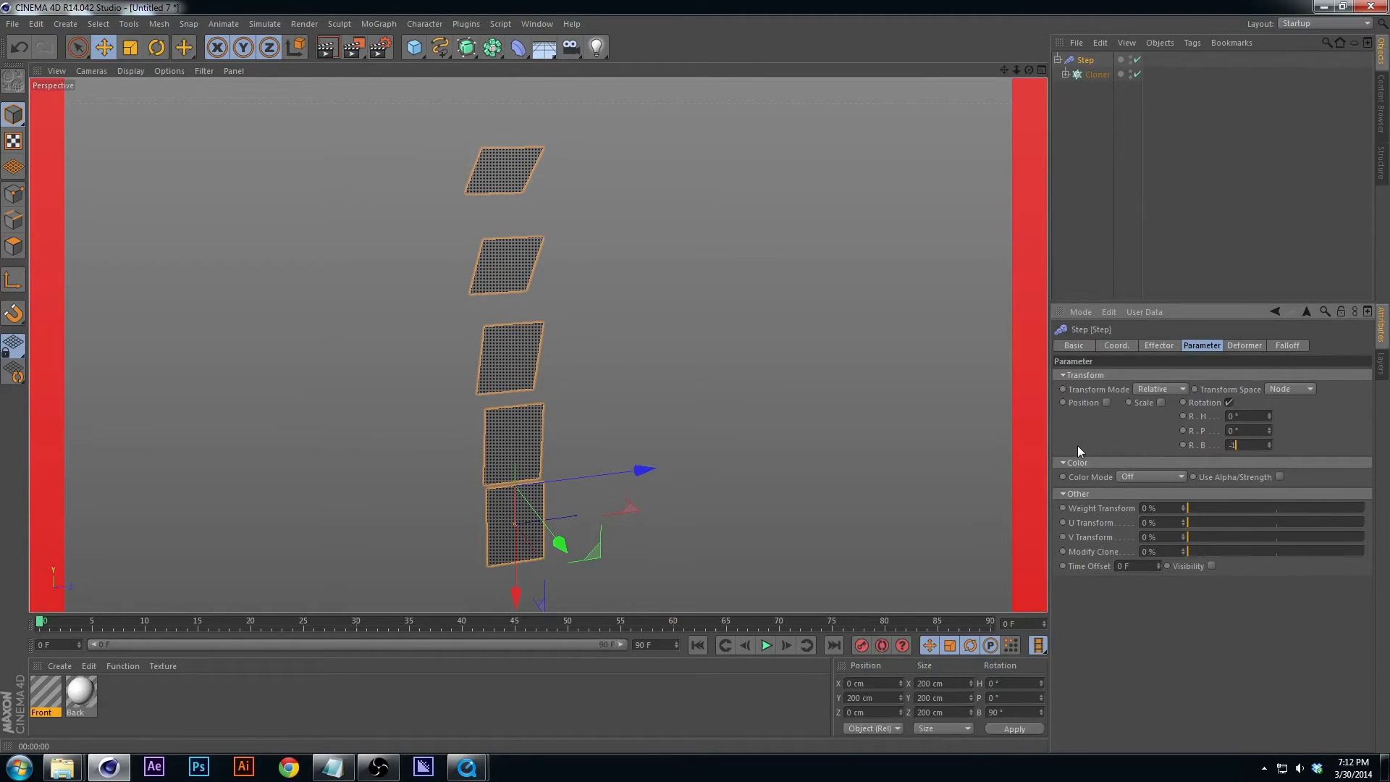
{"action": "key", "text": "Return"}
{"action": "scroll", "coordinate": [611, 378], "scroll_direction": "down", "scroll_amount": 5}
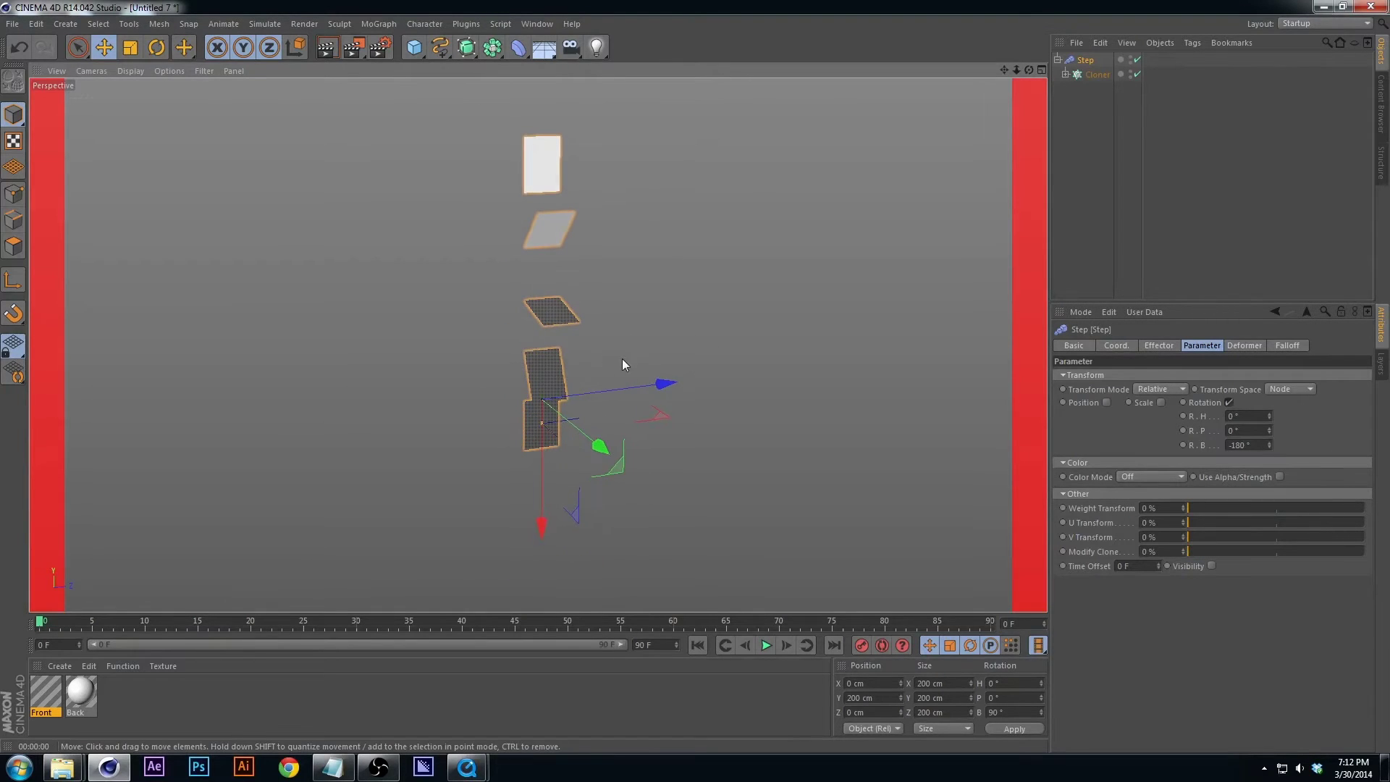
Enable the display of deformers in the perspective viewport.
{"action": "left_click", "coordinate": [205, 71]}
{"action": "left_click", "coordinate": [209, 71]}
{"action": "left_click", "coordinate": [203, 71]}
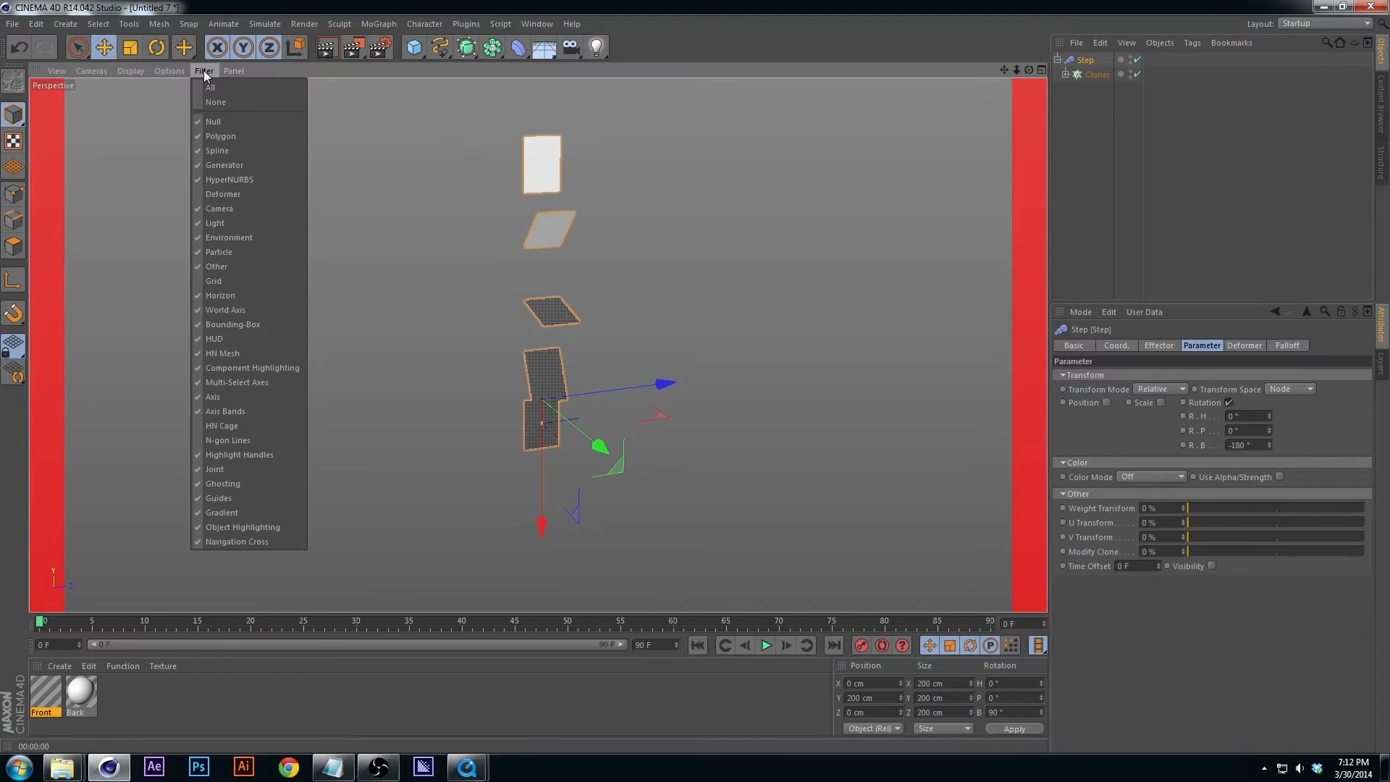
{"action": "left_click", "coordinate": [237, 194]}
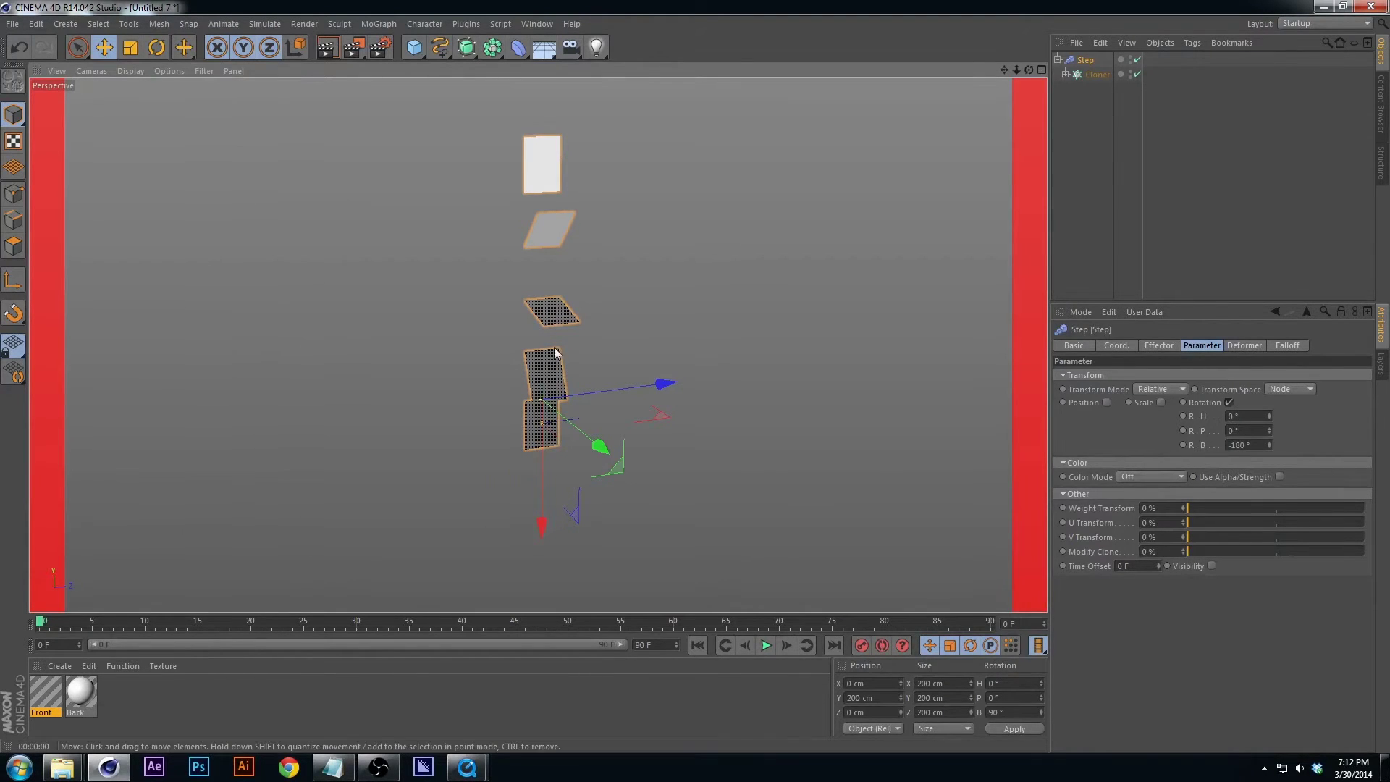
Try moving the Step effector downward with the Cloner nested inside it, and undo the move.
{"action": "left_click_drag", "start_coordinate": [621, 431], "coordinate": [471, 408], "text": "alt"}
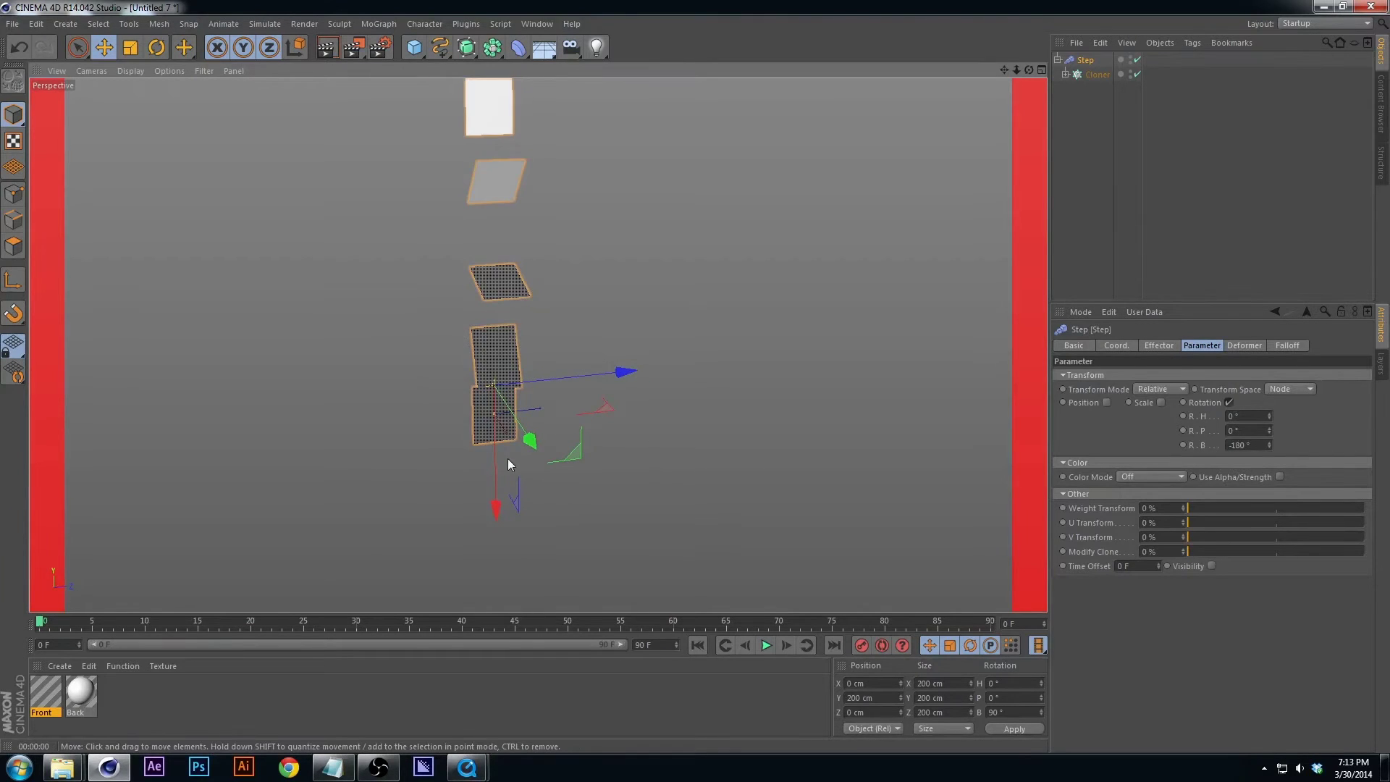
{"action": "left_click_drag", "start_coordinate": [495, 466], "coordinate": [515, 486]}
{"action": "key", "text": "ctrl+z"}
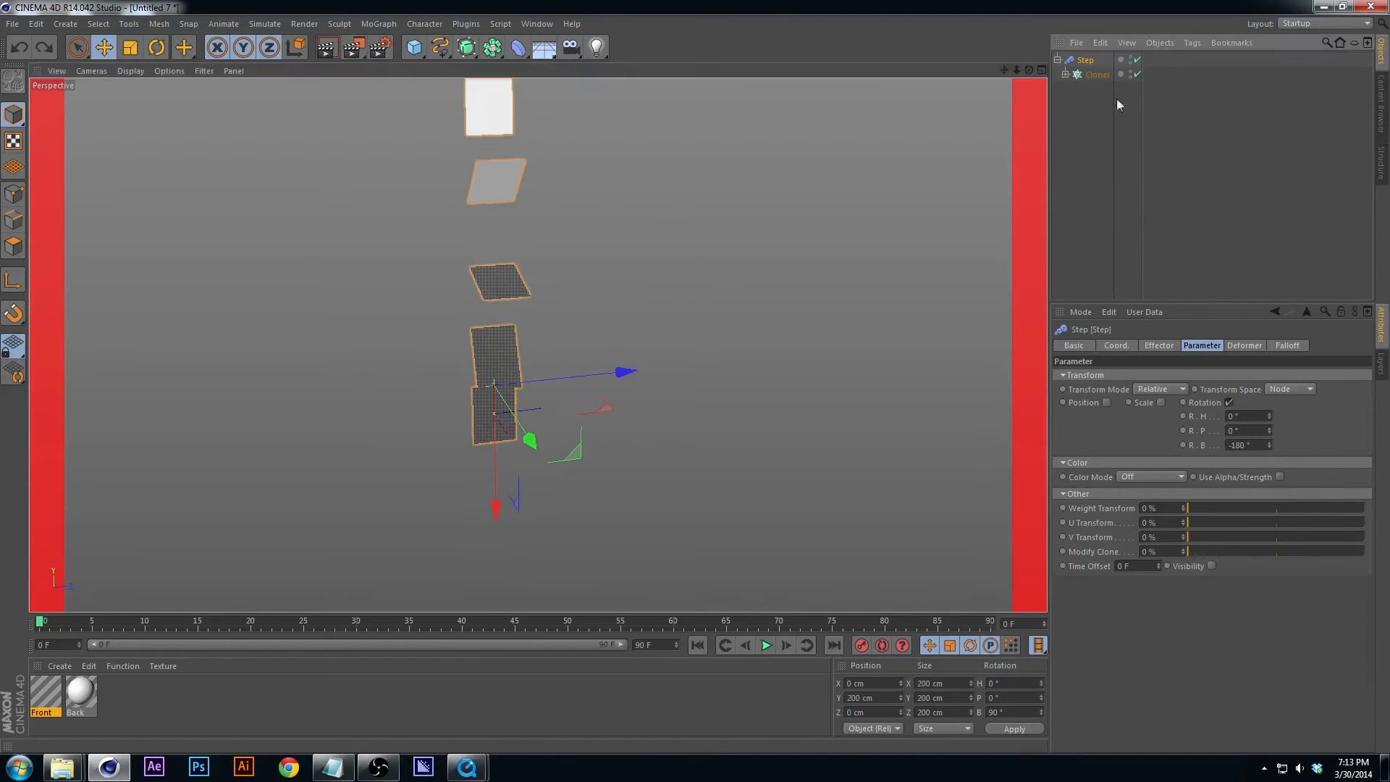
Take the Cloner out from under the Step effector and move the effector straight down to Y -360 cm.
{"action": "left_click", "coordinate": [1088, 75]}
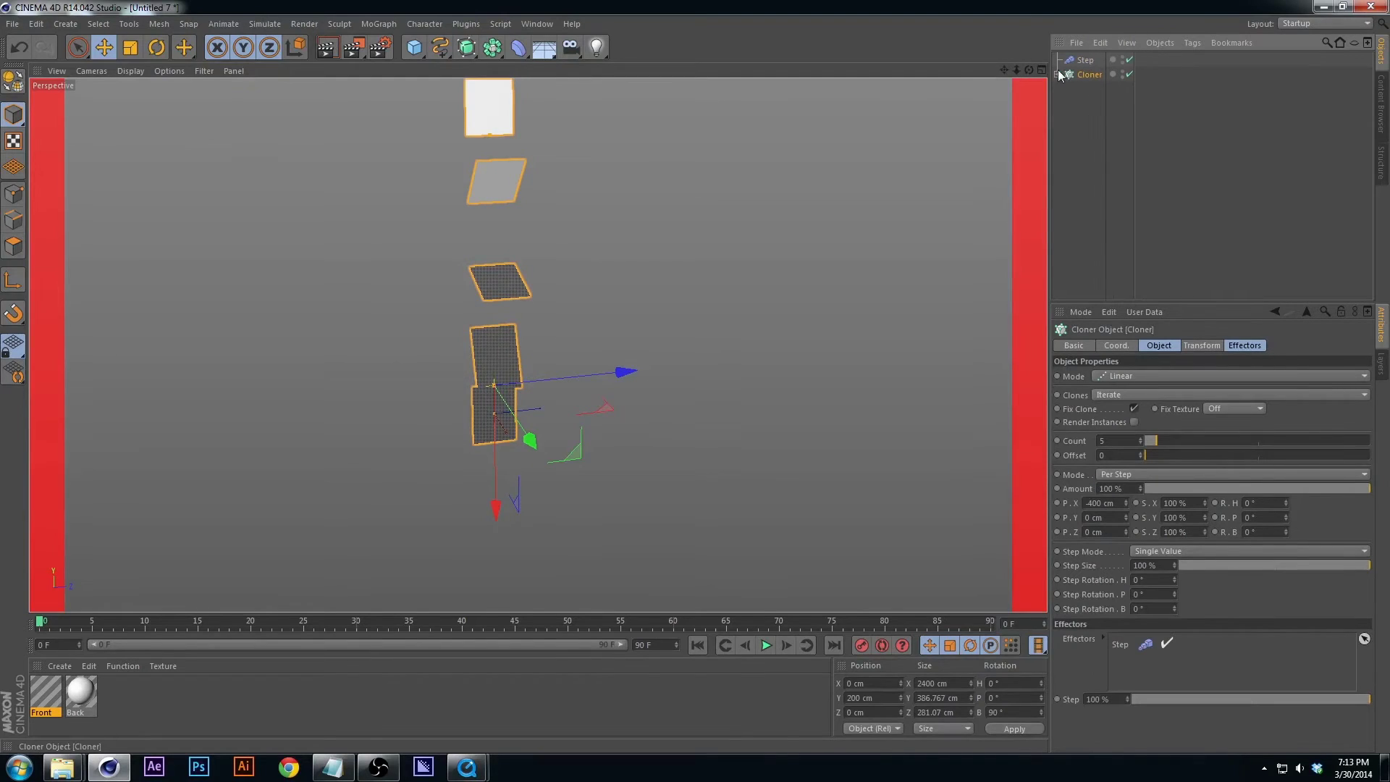
{"action": "left_click", "coordinate": [1082, 61]}
{"action": "left_click", "coordinate": [1083, 62]}
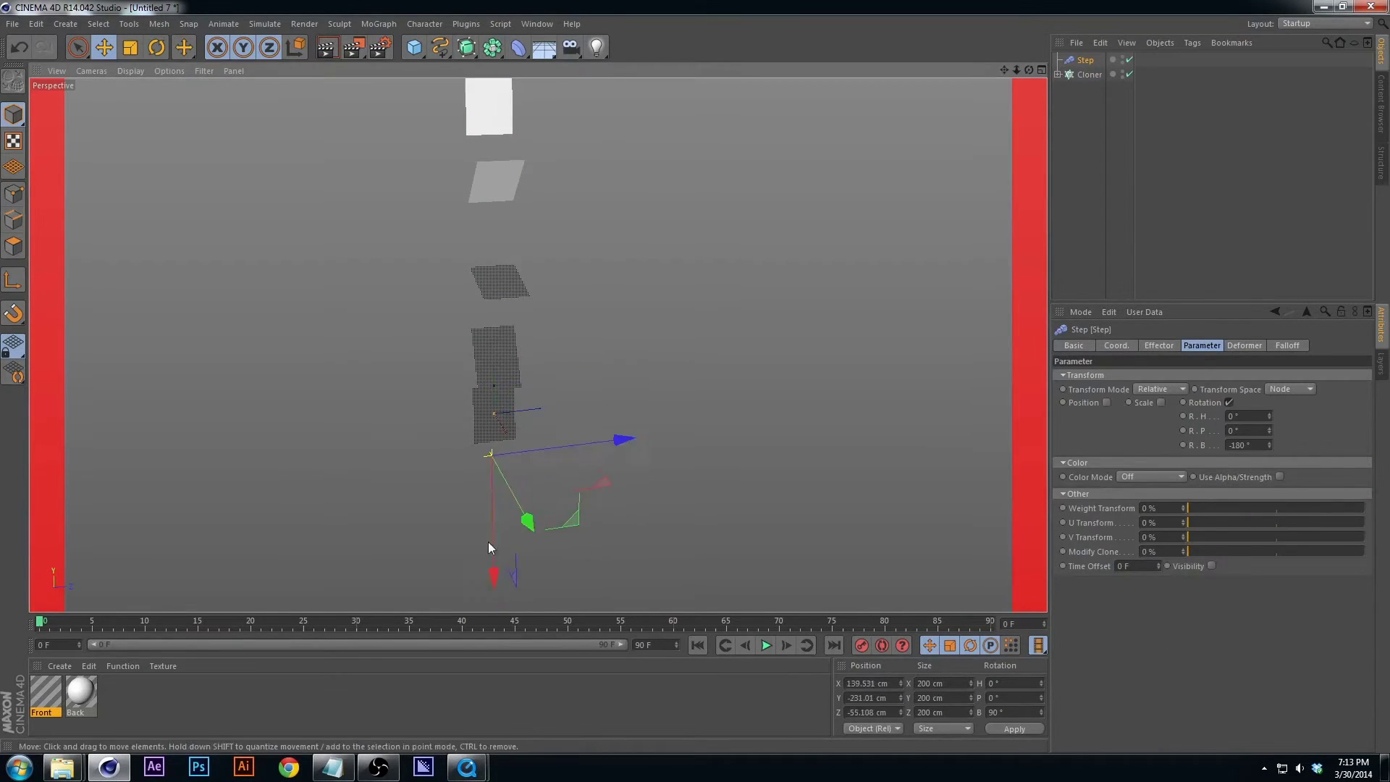
{"action": "key", "text": "ctrl+z"}
{"action": "left_click_drag", "start_coordinate": [498, 479], "coordinate": [495, 549], "text": "shift"}
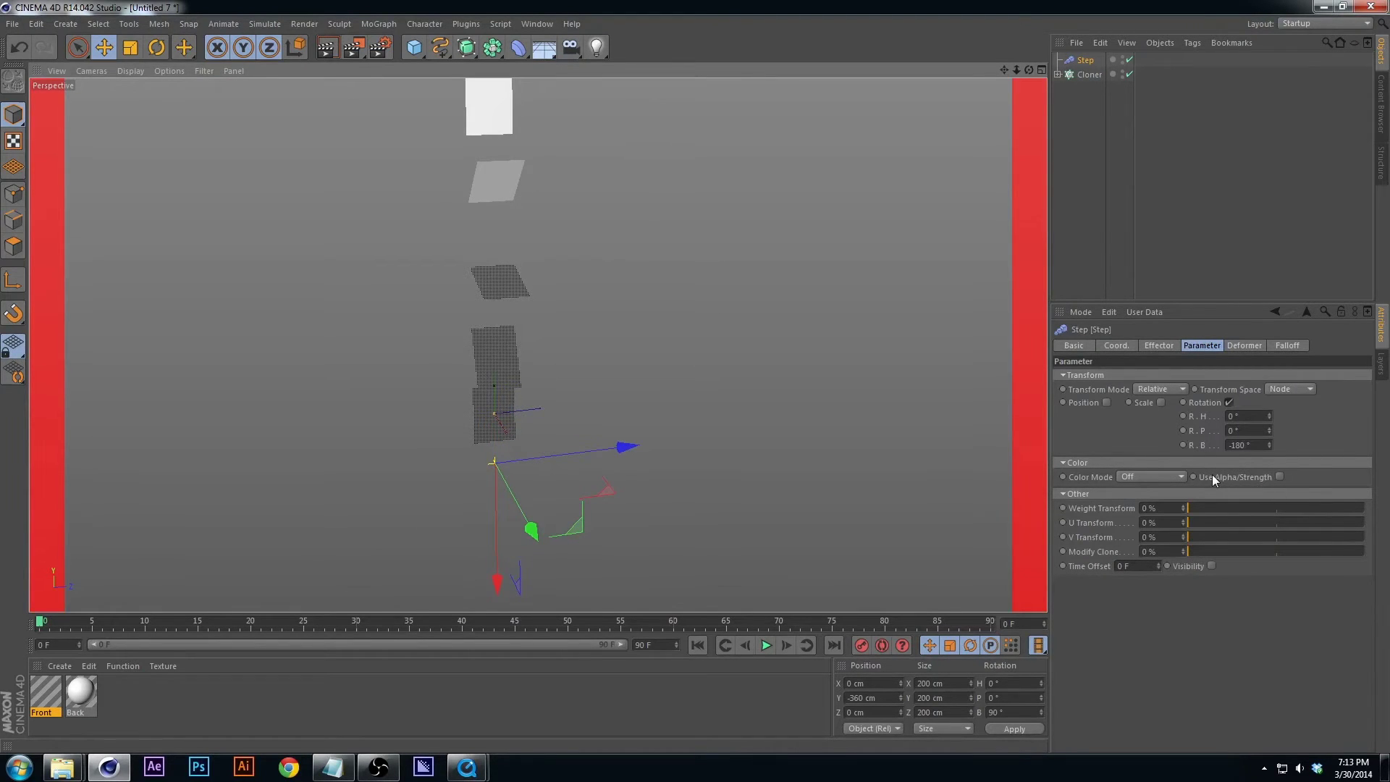
Raise the first point of the Step effector's spline to full height to flatten the curve, and set the falloff shape to Box.
{"action": "left_click", "coordinate": [1157, 345]}
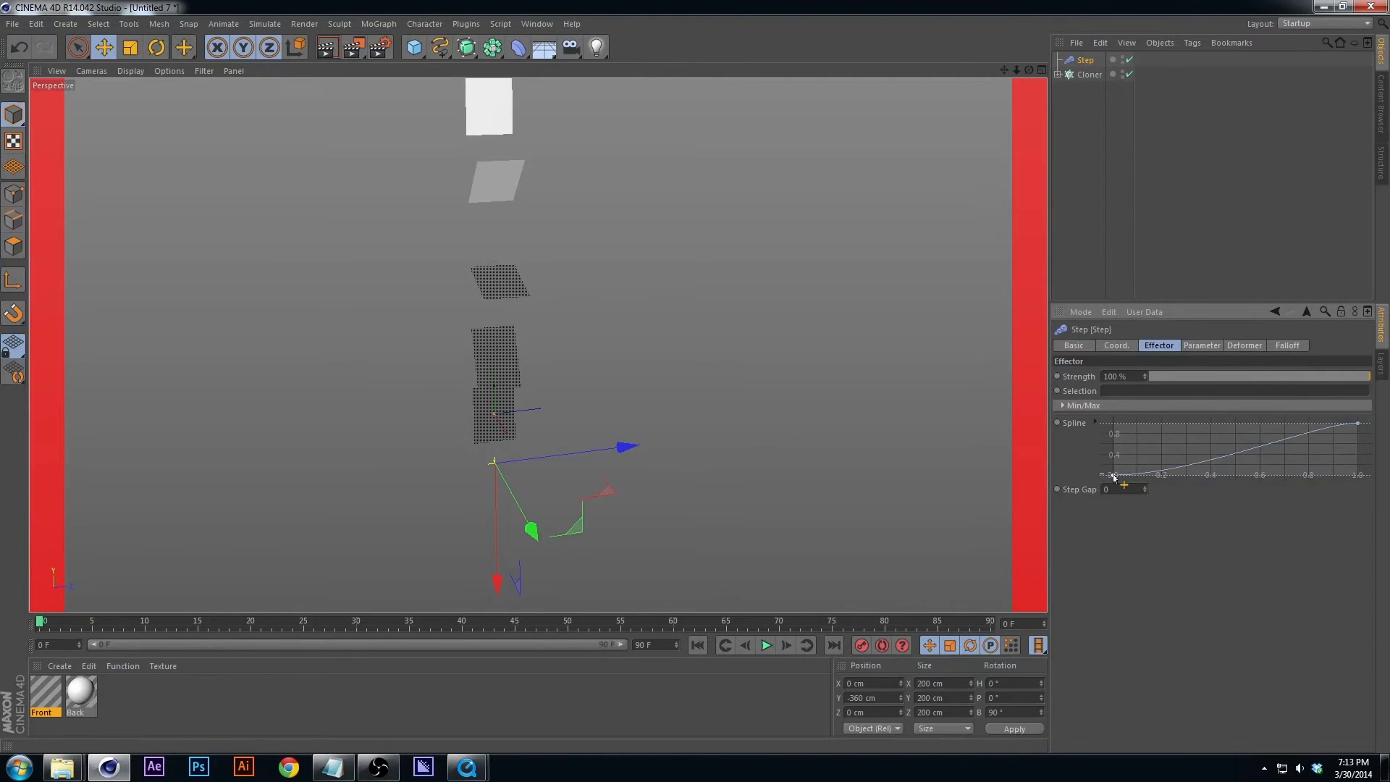
{"action": "left_click_drag", "start_coordinate": [1113, 478], "coordinate": [1090, 377]}
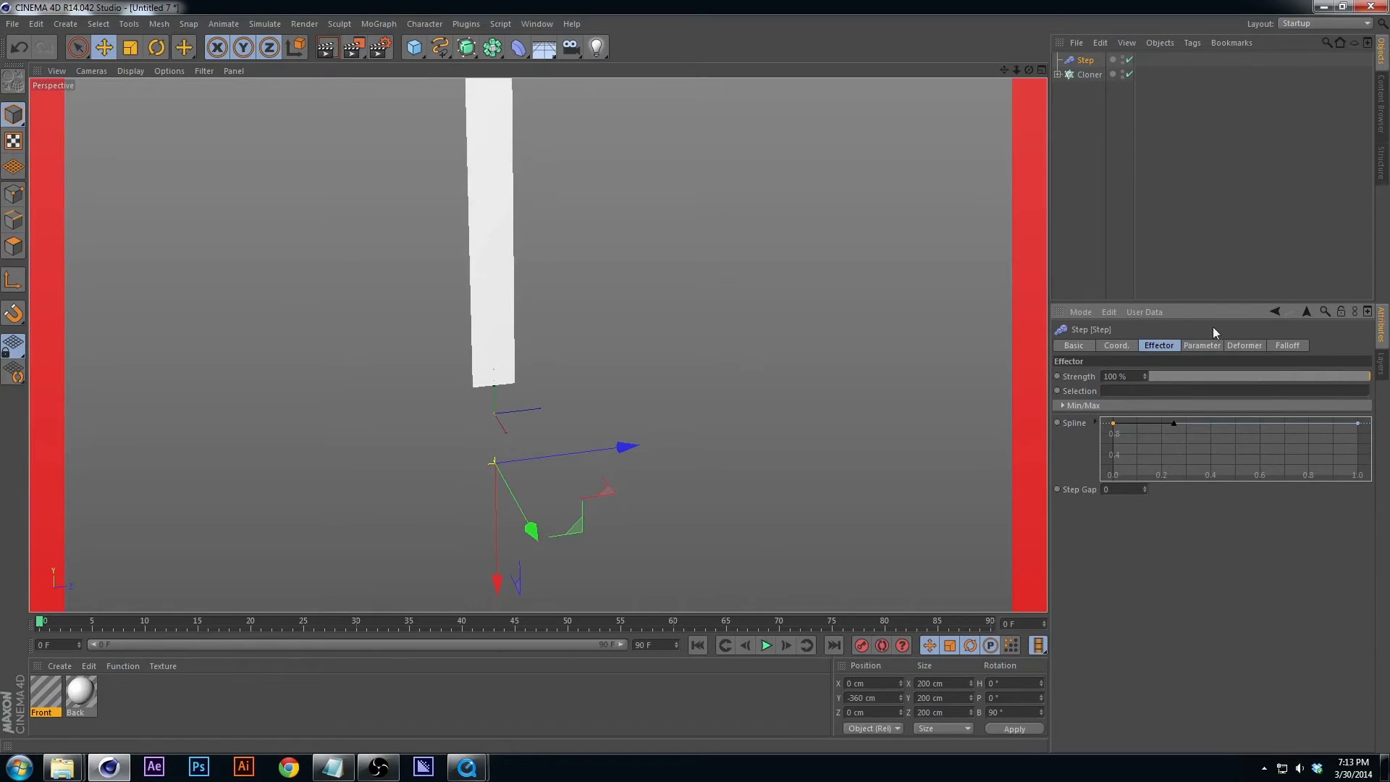
{"action": "left_click", "coordinate": [1205, 344]}
{"action": "left_click", "coordinate": [1258, 346]}
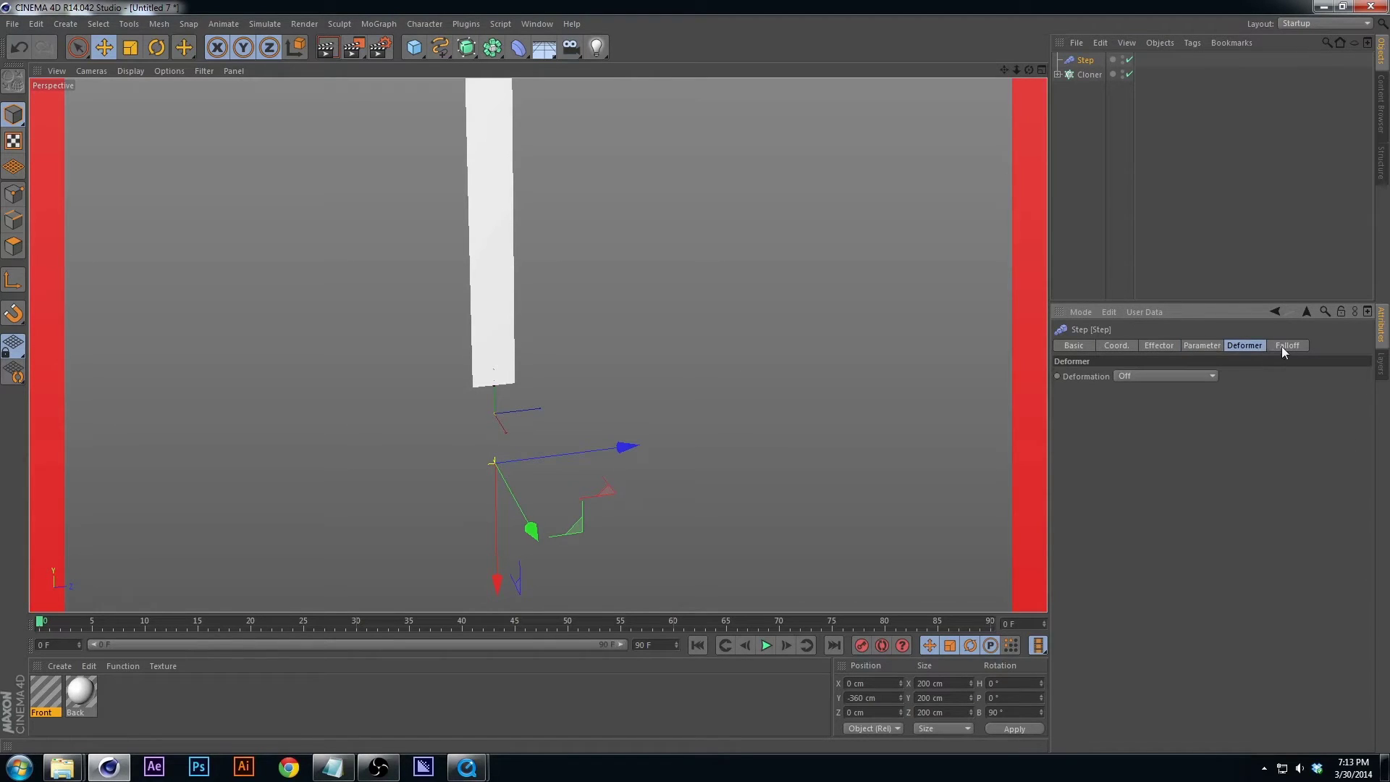
{"action": "left_click", "coordinate": [1281, 346]}
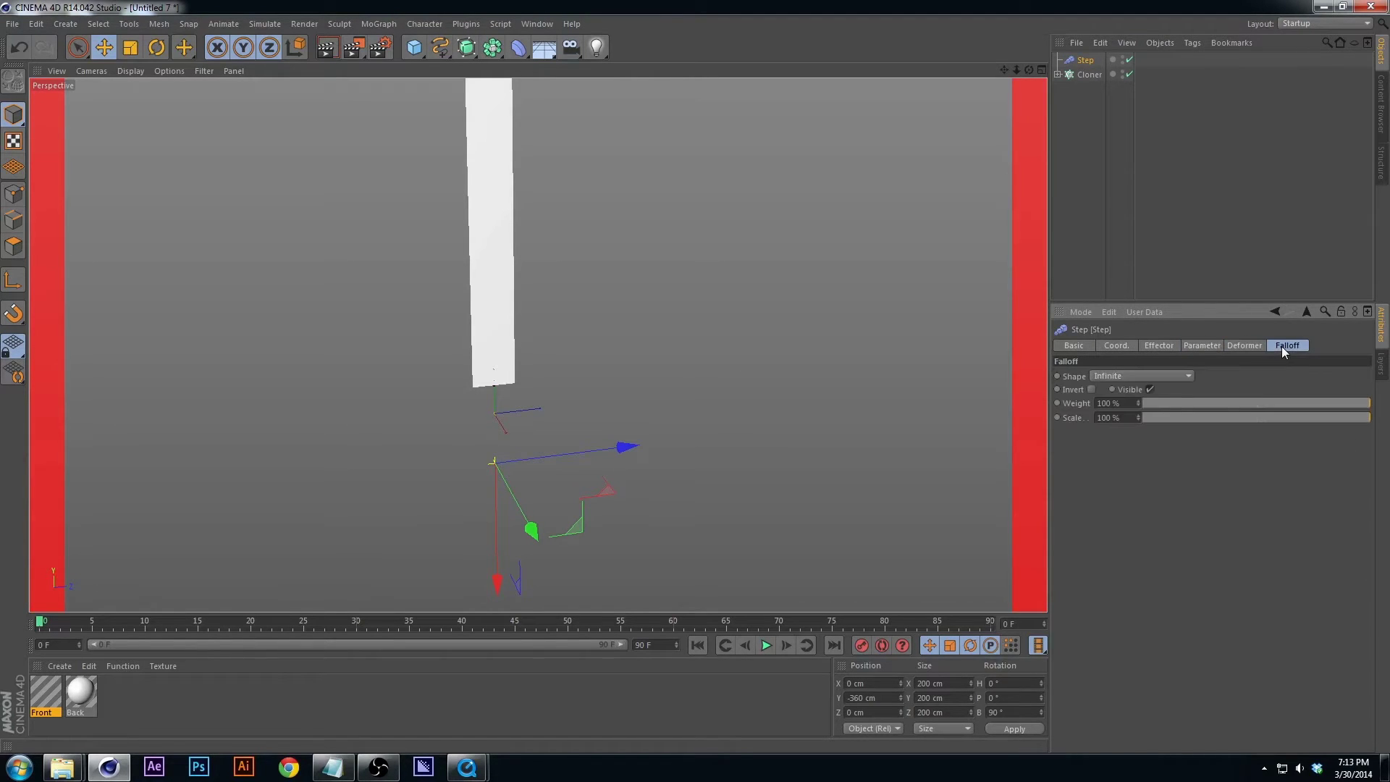
{"action": "left_click", "coordinate": [1158, 376]}
{"action": "left_click", "coordinate": [1143, 403]}
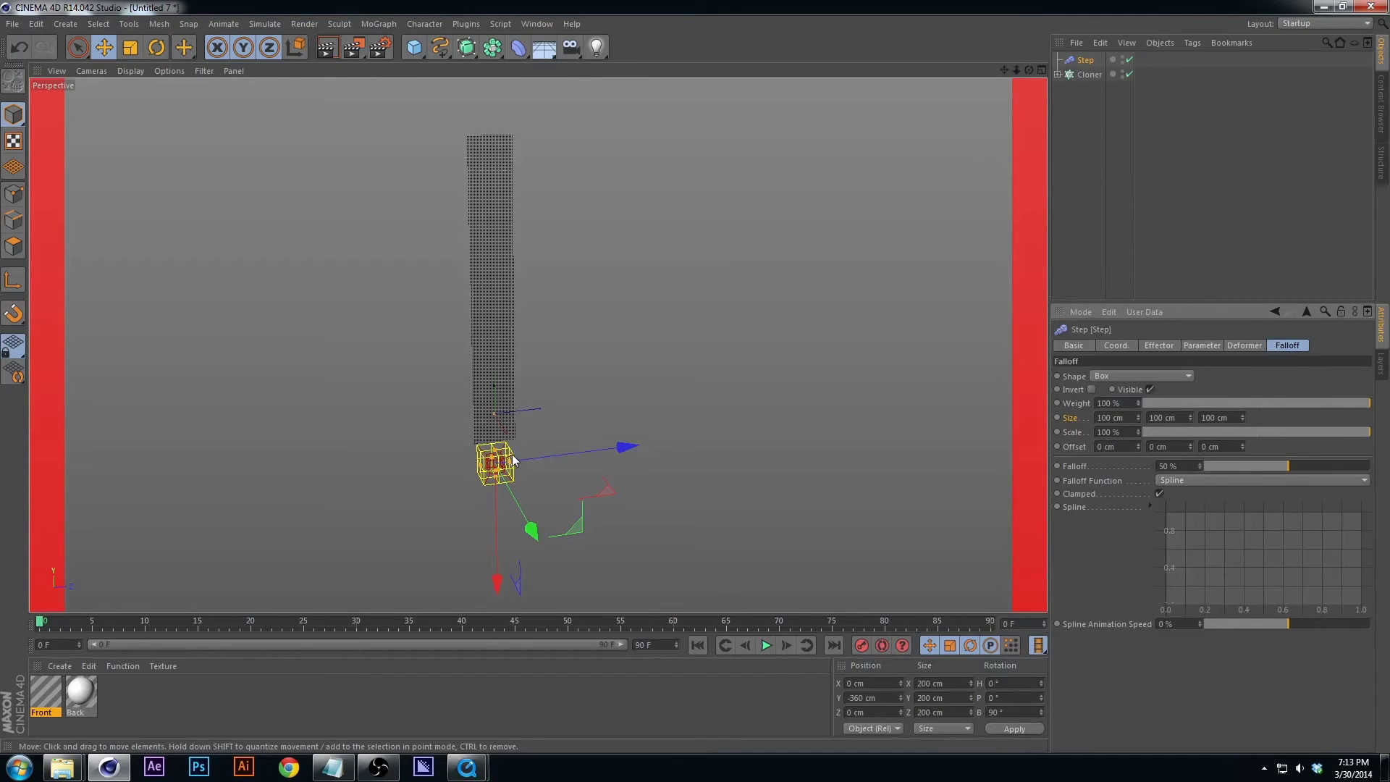
Enlarge the Step effector's box falloff to about 597 × 496 × 618 cm.
{"action": "left_click_drag", "start_coordinate": [509, 456], "coordinate": [492, 382]}
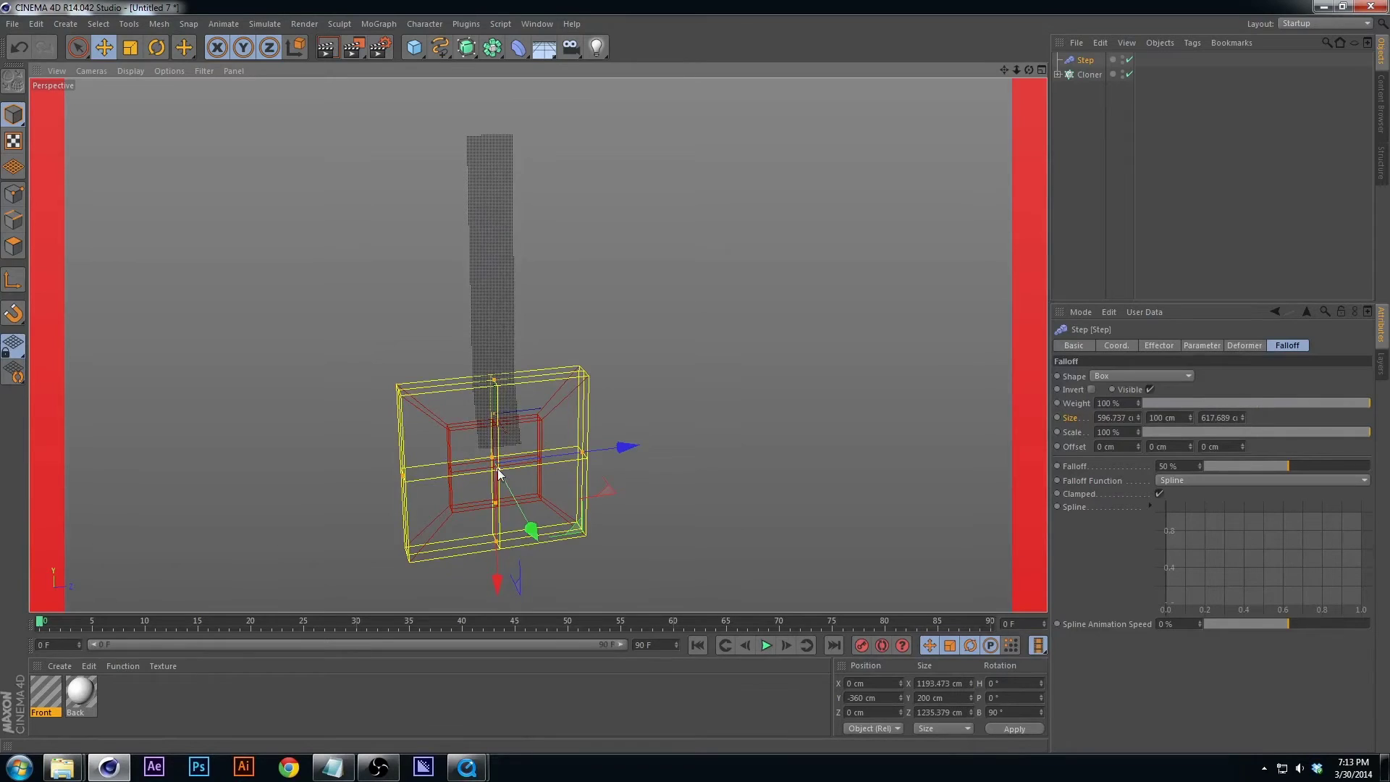
{"action": "left_click_drag", "start_coordinate": [498, 472], "coordinate": [512, 365]}
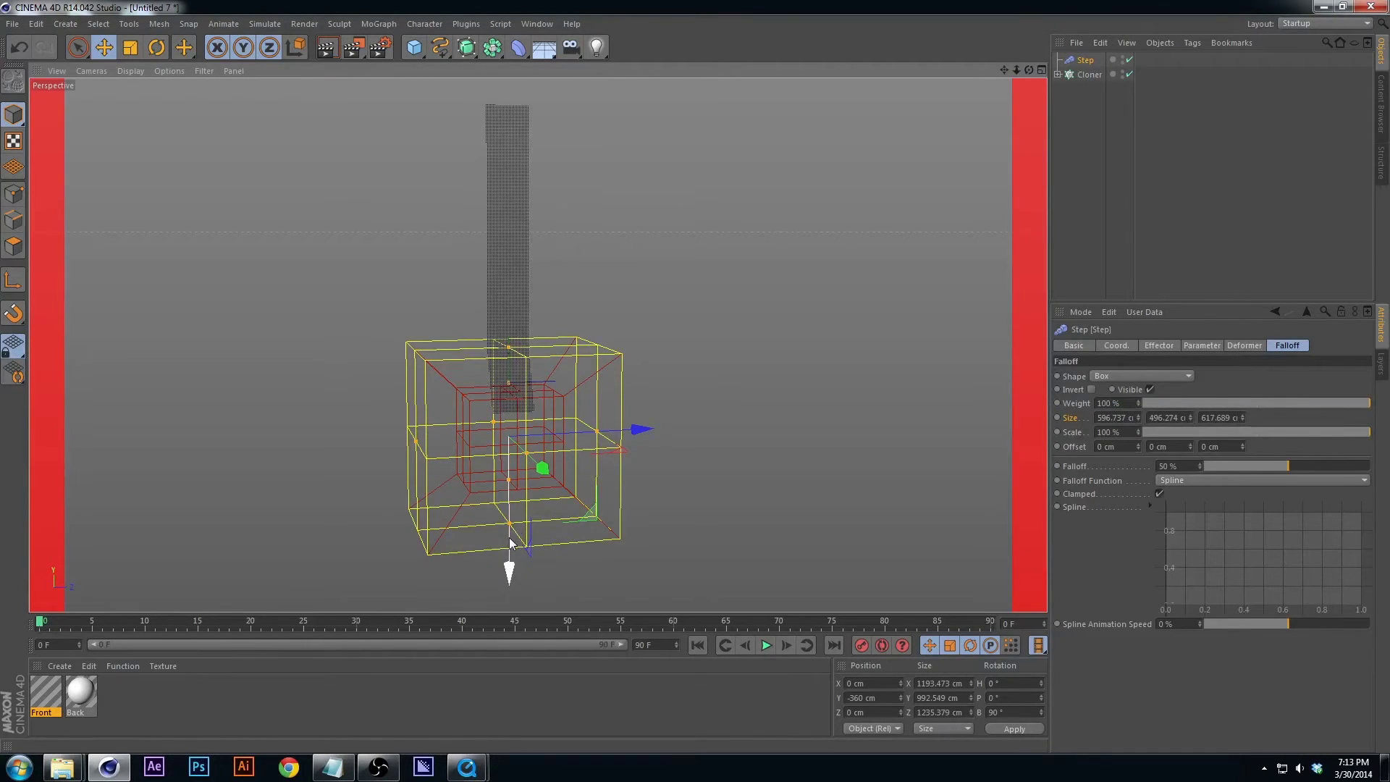
Set the Step effector's falloff to 70 % and move the effector down to about Y -394 cm.
{"action": "left_click_drag", "start_coordinate": [510, 542], "coordinate": [512, 572]}
{"action": "left_click_drag", "start_coordinate": [497, 476], "coordinate": [522, 403], "text": "alt"}
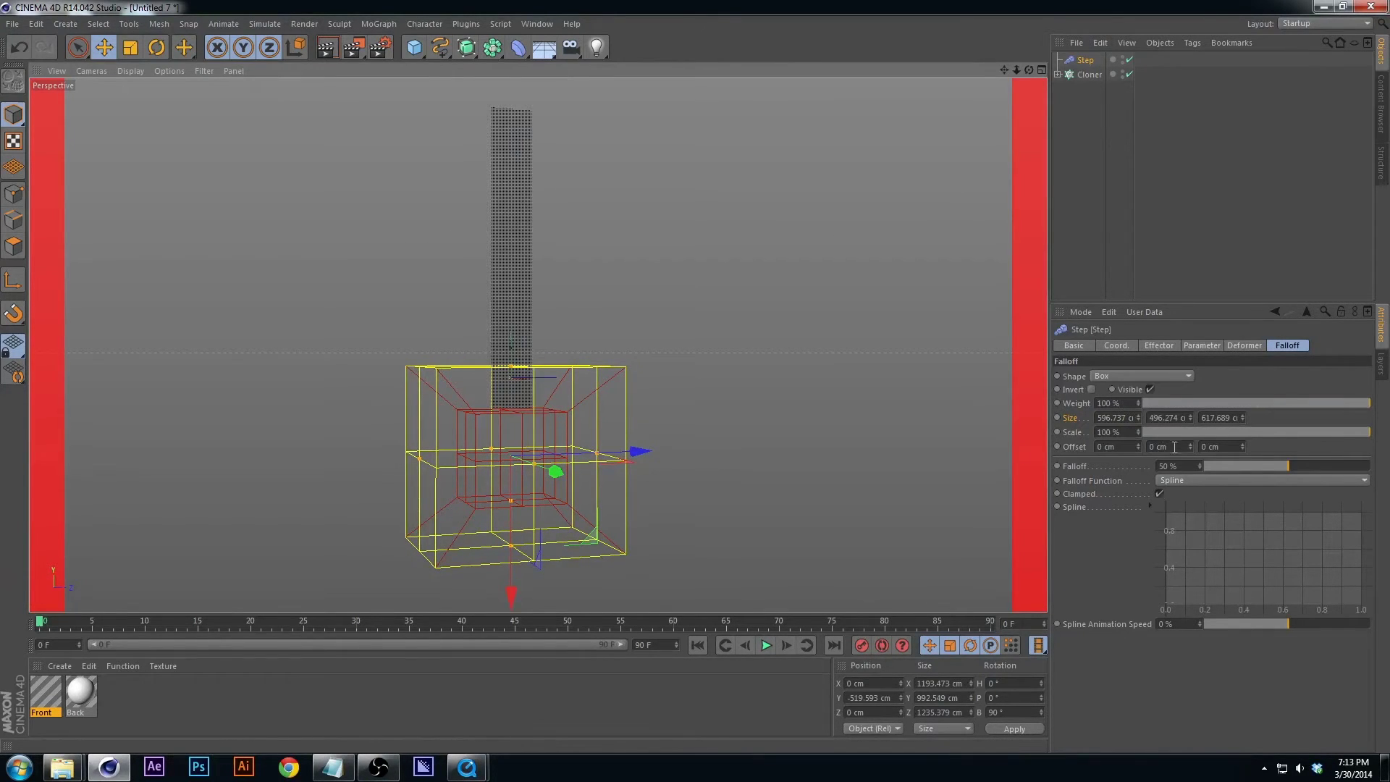
{"action": "type", "text": "70"}
{"action": "key", "text": "Return"}
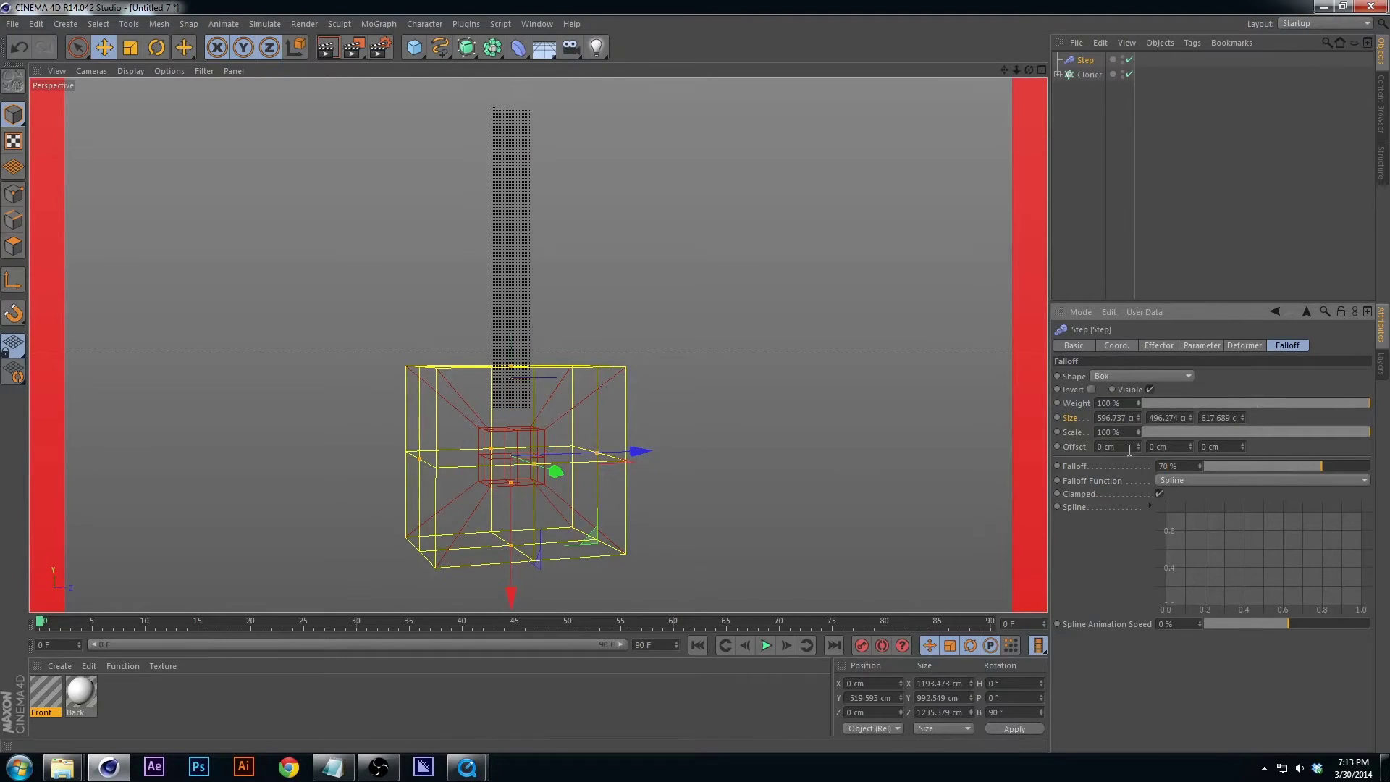
{"action": "left_click_drag", "start_coordinate": [512, 589], "coordinate": [512, 581]}
{"action": "left_click_drag", "start_coordinate": [482, 323], "coordinate": [463, 385], "text": "alt"}
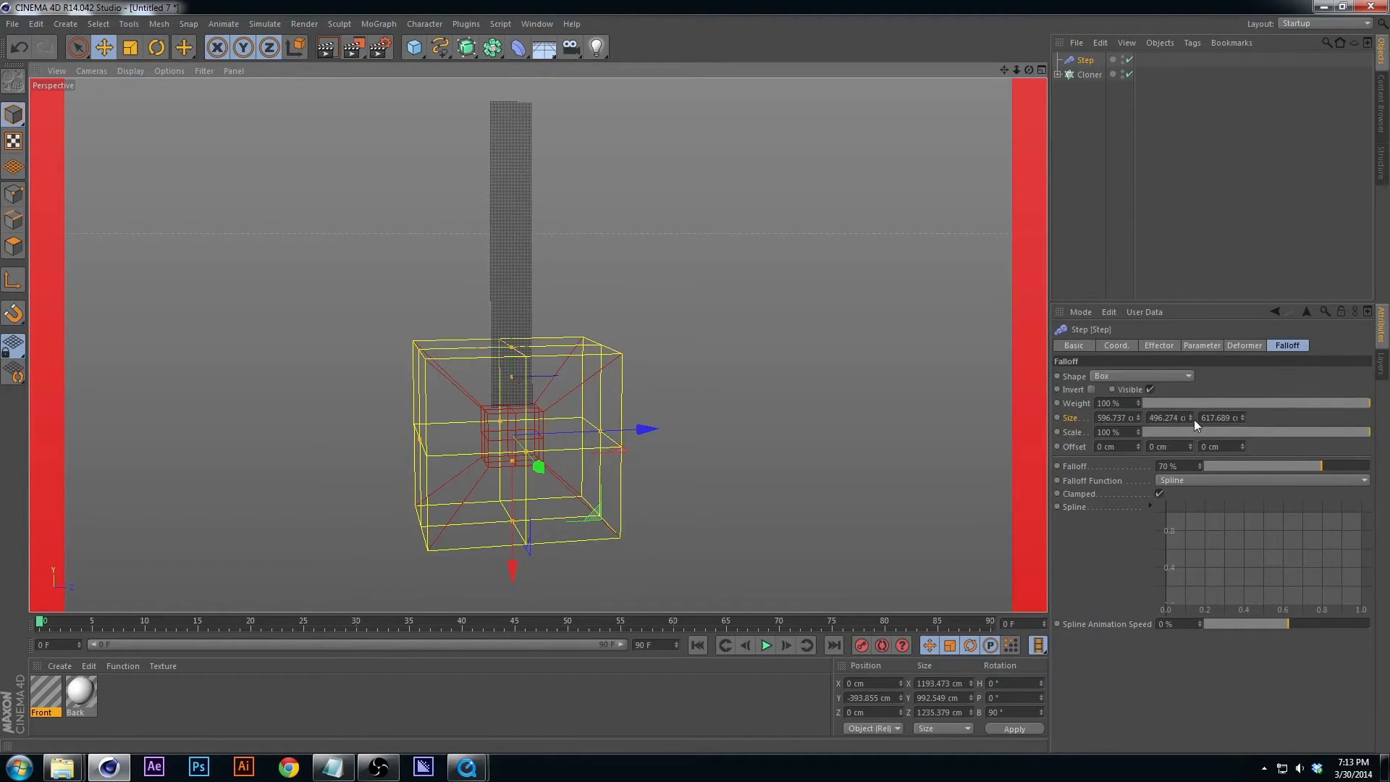
Try enlarging the Step effector's box falloff along its second and first size values, and undo the changes.
{"action": "left_click_drag", "start_coordinate": [1190, 416], "coordinate": [1190, 391]}
{"action": "key", "text": "ctrl+z"}
{"action": "left_click", "coordinate": [1137, 415]}
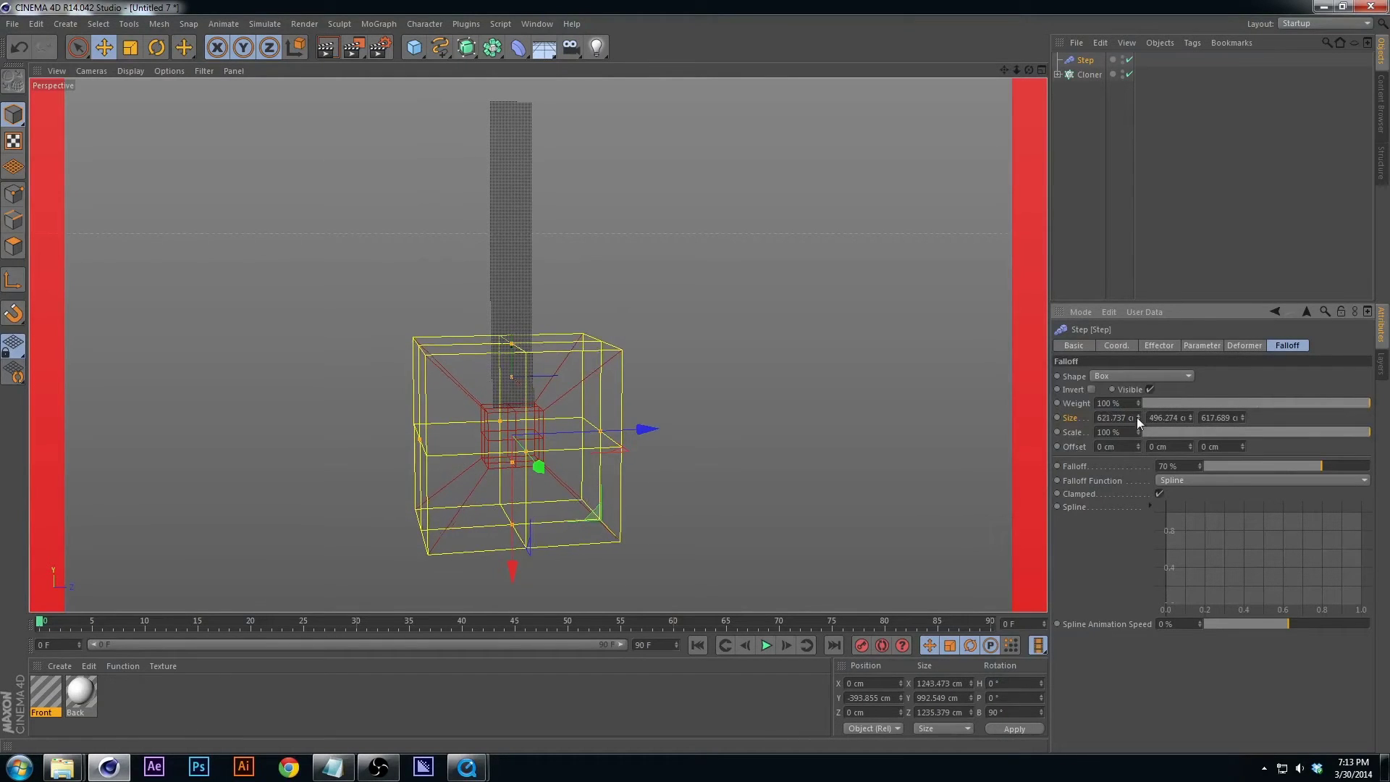
{"action": "left_click_drag", "start_coordinate": [1137, 418], "coordinate": [1136, 373]}
{"action": "key", "text": "ctrl+z"}
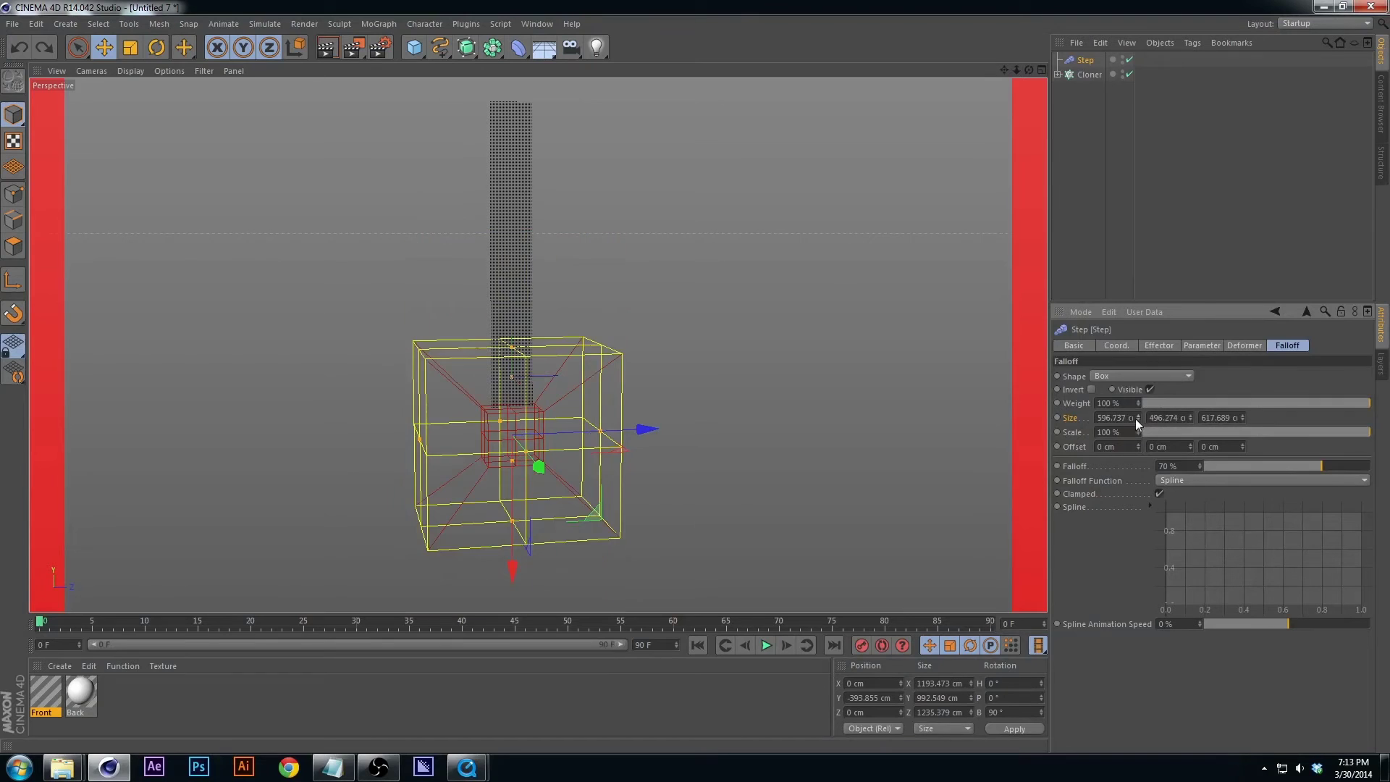
Keyframe the Step effector's falloff size at frame 0, and again at frame 40 with its first size value raised to about 8792 cm.
{"action": "left_click", "coordinate": [1057, 418], "text": "ctrl"}
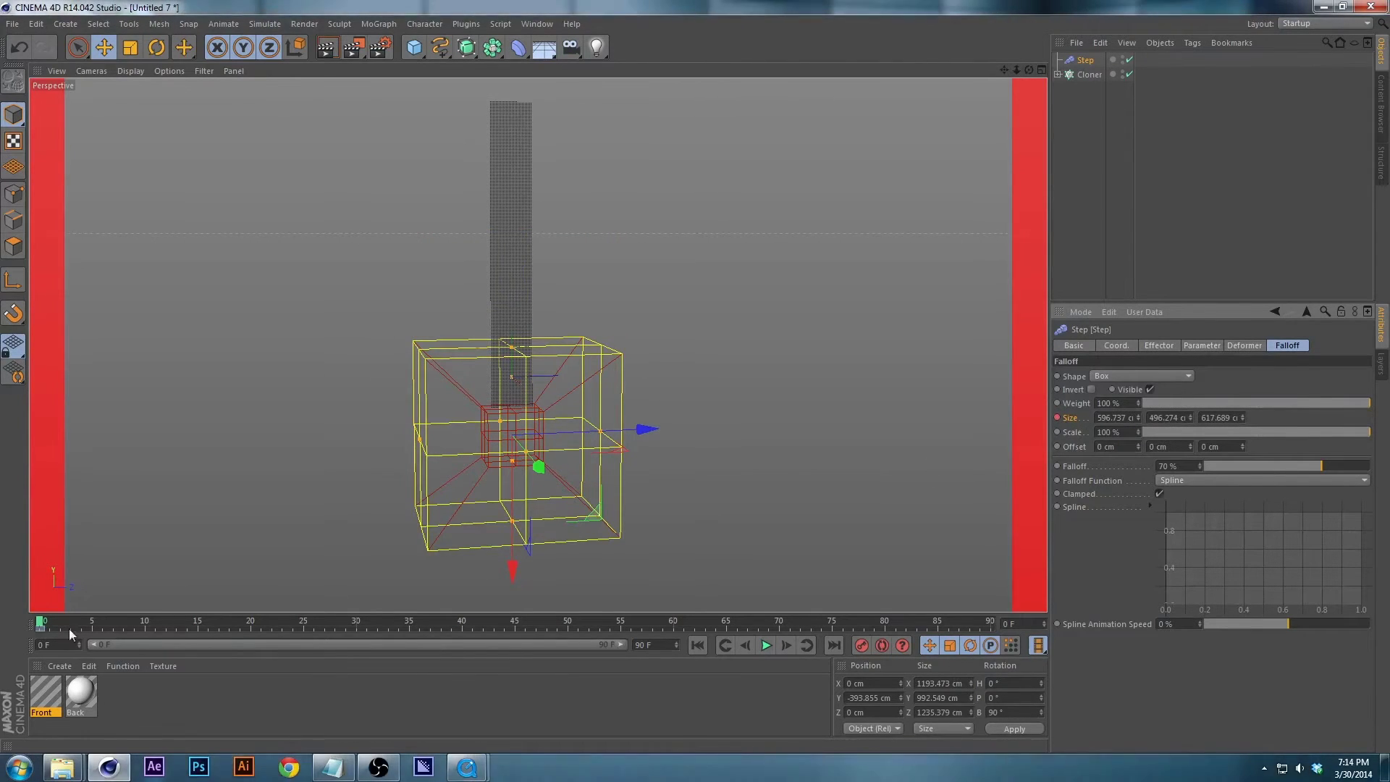
{"action": "left_click_drag", "start_coordinate": [42, 624], "coordinate": [124, 629]}
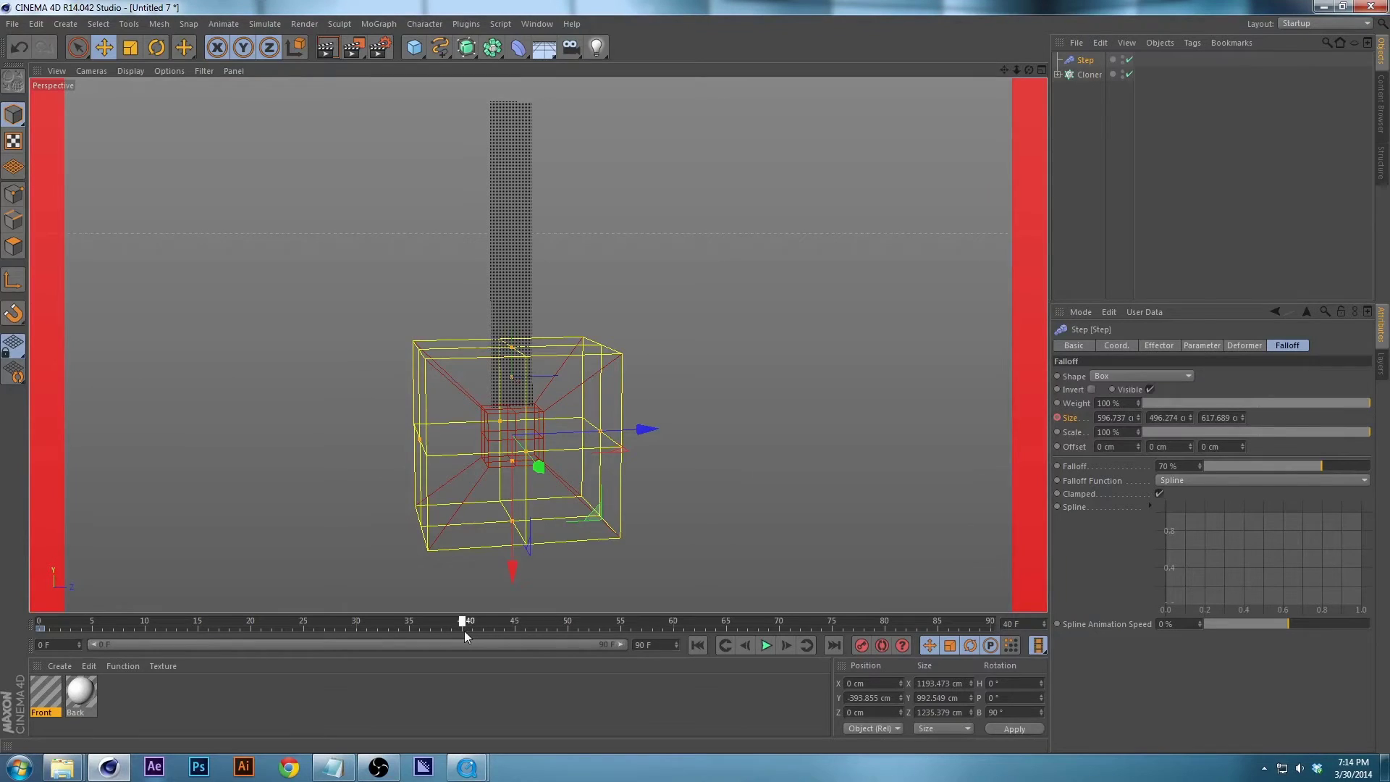
{"action": "left_click_drag", "start_coordinate": [1138, 418], "coordinate": [1138, 393]}
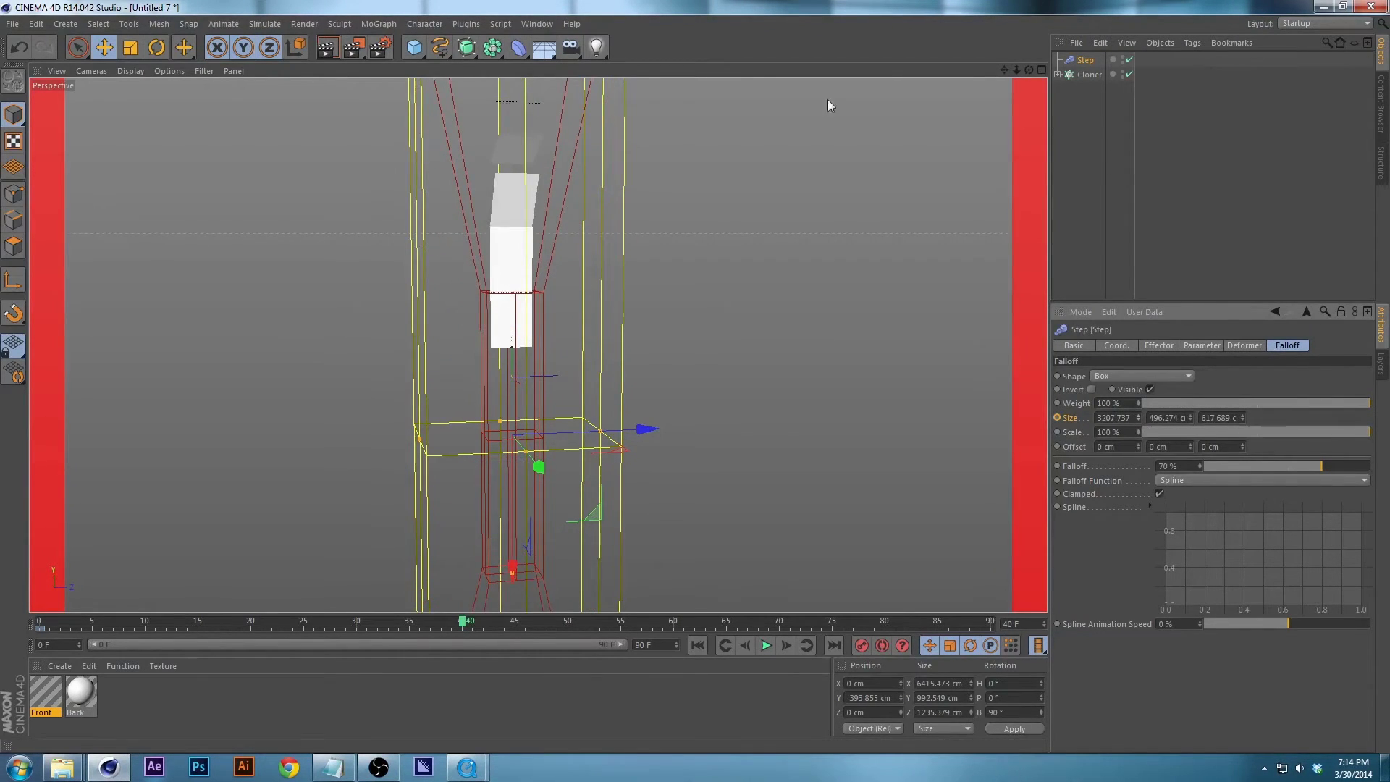
{"action": "right_click_drag", "start_coordinate": [611, 377], "coordinate": [618, 358], "text": "alt"}
{"action": "left_click_drag", "start_coordinate": [618, 358], "coordinate": [590, 353], "text": "alt"}
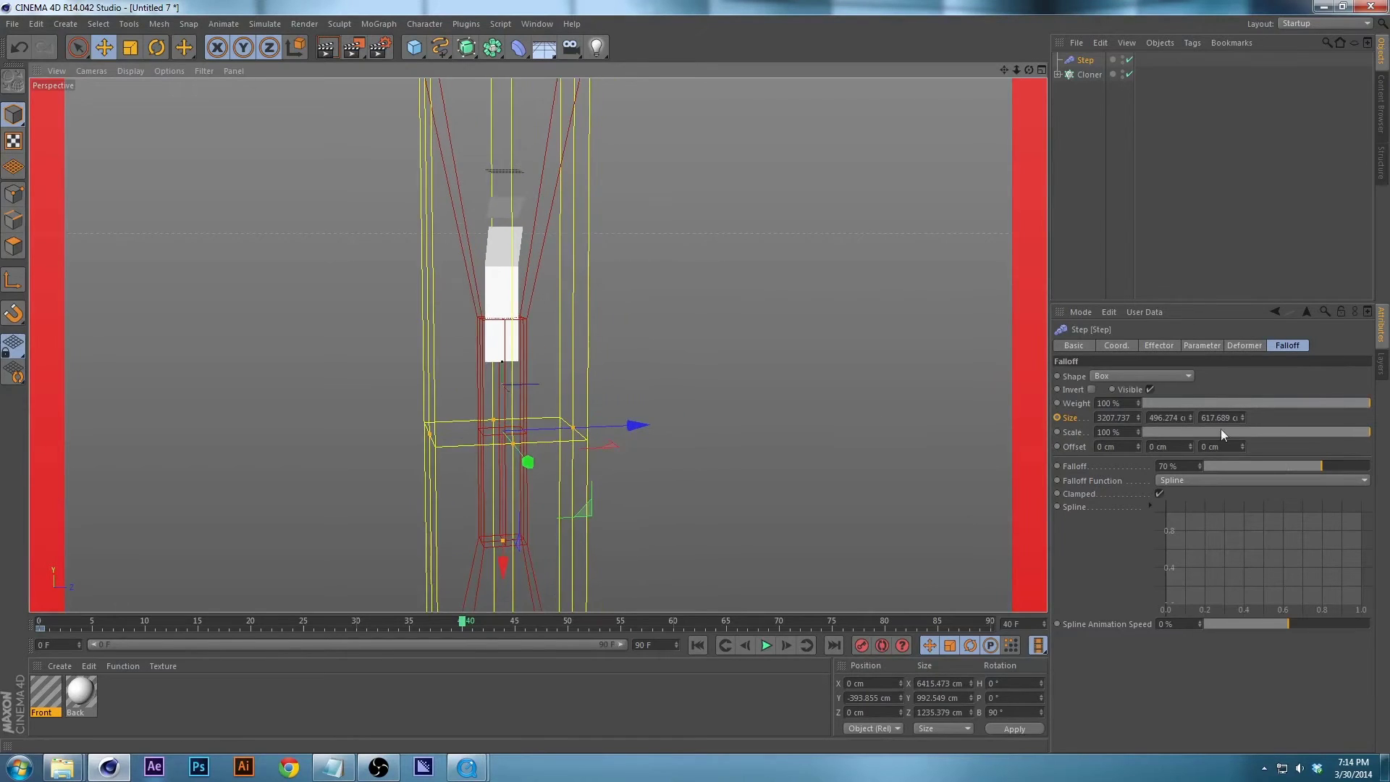
{"action": "left_click_drag", "start_coordinate": [1139, 420], "coordinate": [1140, 368]}
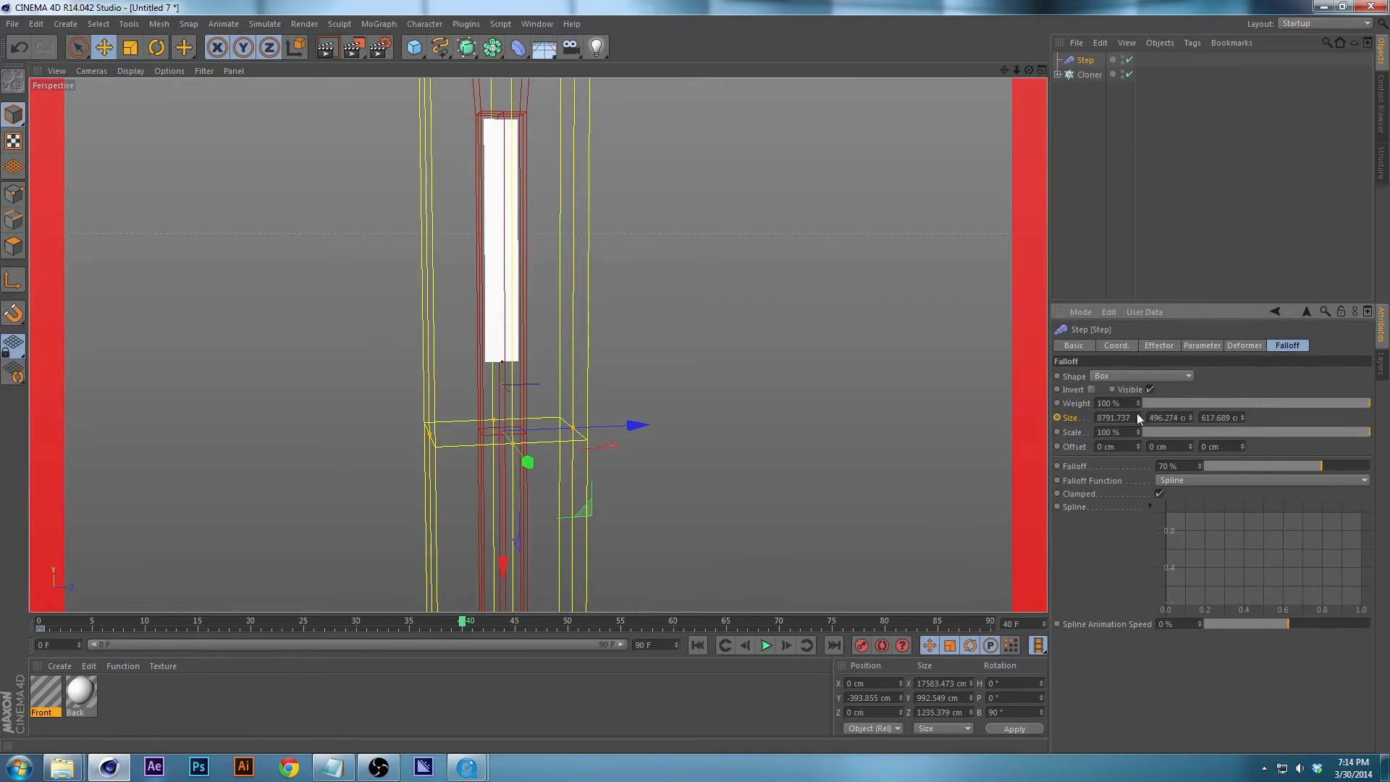
{"action": "middle_click_drag", "start_coordinate": [510, 77], "coordinate": [517, 320], "text": "alt"}
{"action": "mouse_move", "coordinate": [517, 320]}
{"action": "right_mouse_down", "text": "alt"}
{"action": "mouse_move", "coordinate": [535, 348]}
{"action": "mouse_move", "coordinate": [531, 332]}
{"action": "right_mouse_up", "text": "alt"}
{"action": "left_click_drag", "start_coordinate": [530, 332], "coordinate": [629, 288], "text": "alt"}
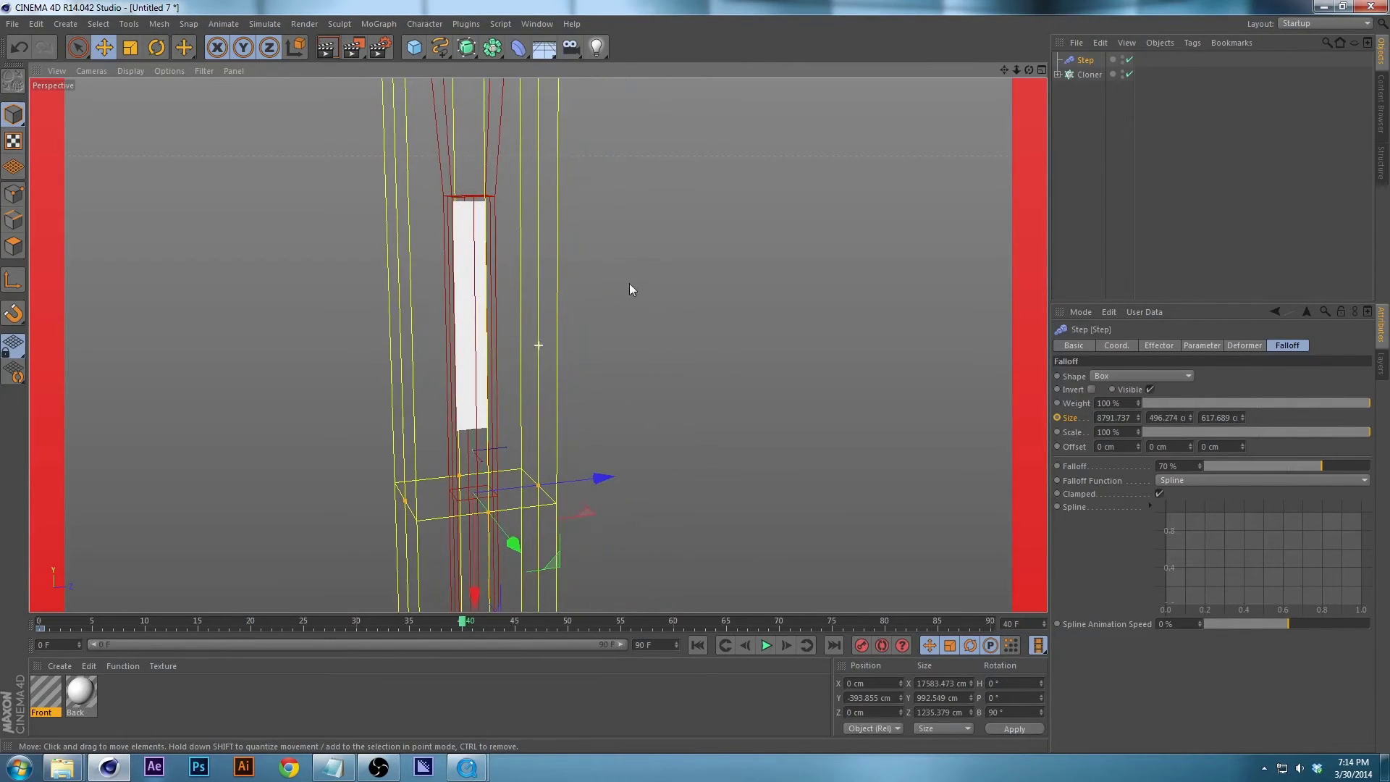
{"action": "left_click", "coordinate": [1057, 417], "text": "ctrl"}
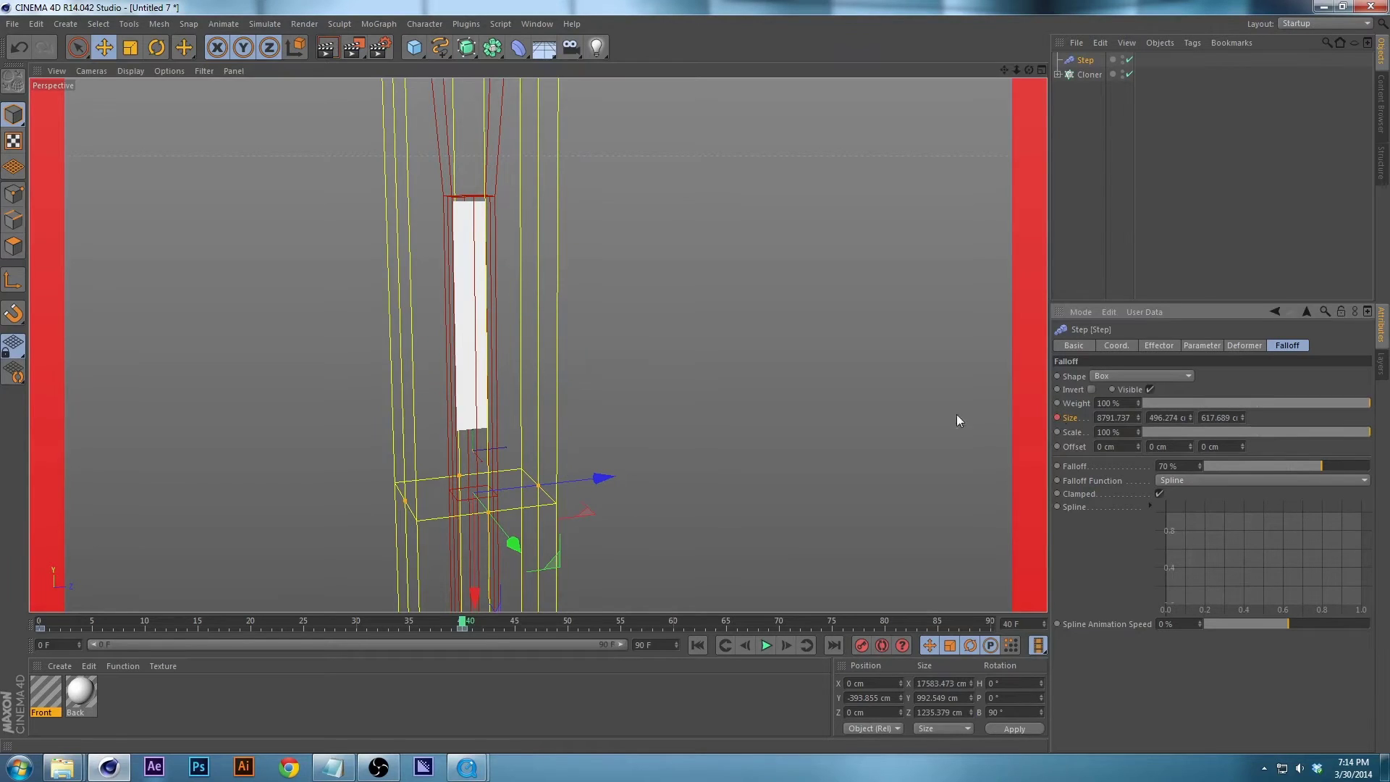
Play back the panel unfolding animation to check it, and return to frame 0.
{"action": "mouse_move", "coordinate": [590, 393]}
{"action": "left_mouse_down", "text": "alt"}
{"action": "mouse_move", "coordinate": [627, 220]}
{"action": "mouse_move", "coordinate": [646, 293]}
{"action": "mouse_move", "coordinate": [610, 354]}
{"action": "mouse_move", "coordinate": [595, 275]}
{"action": "mouse_move", "coordinate": [672, 321]}
{"action": "mouse_move", "coordinate": [637, 376]}
{"action": "left_mouse_up", "text": "alt"}
{"action": "left_click_drag", "start_coordinate": [479, 619], "coordinate": [40, 620]}
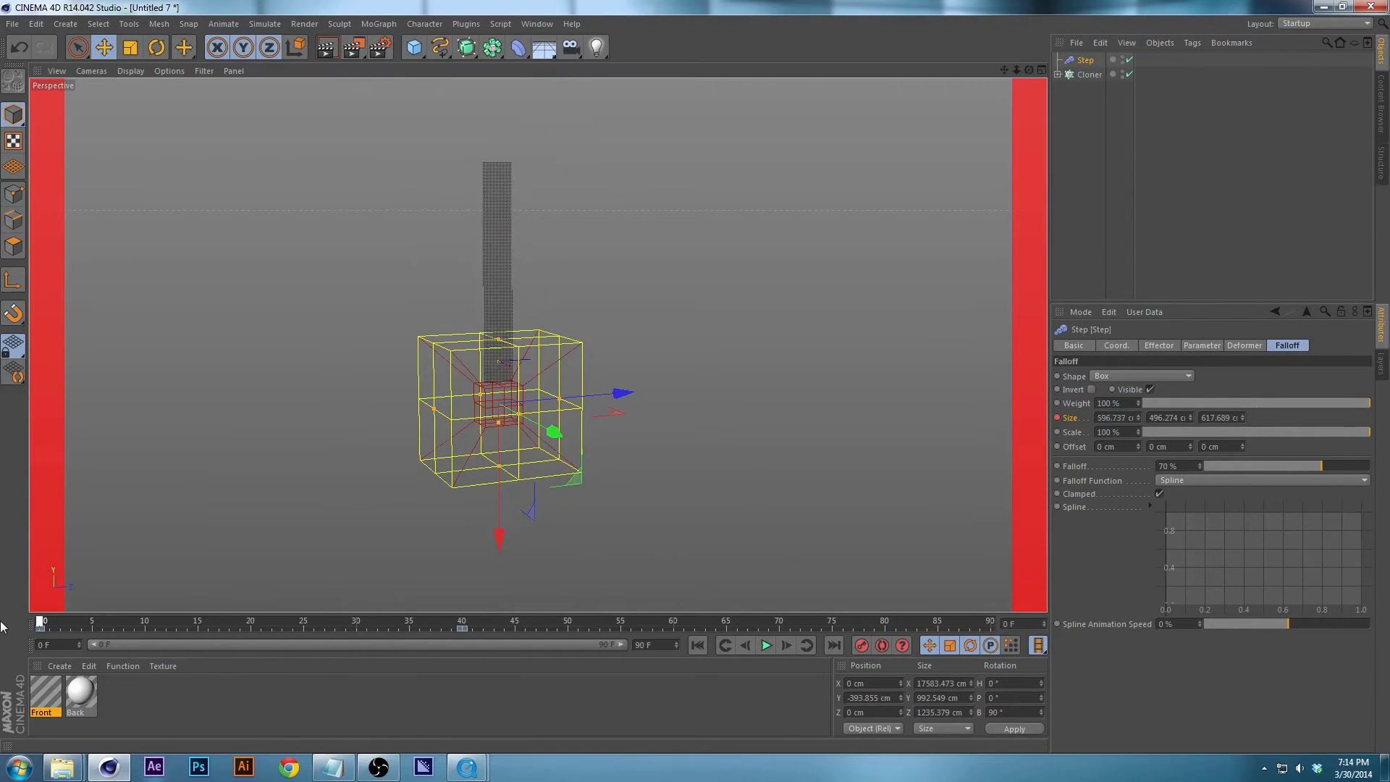
{"action": "left_click_drag", "start_coordinate": [512, 316], "coordinate": [666, 282], "text": "alt"}
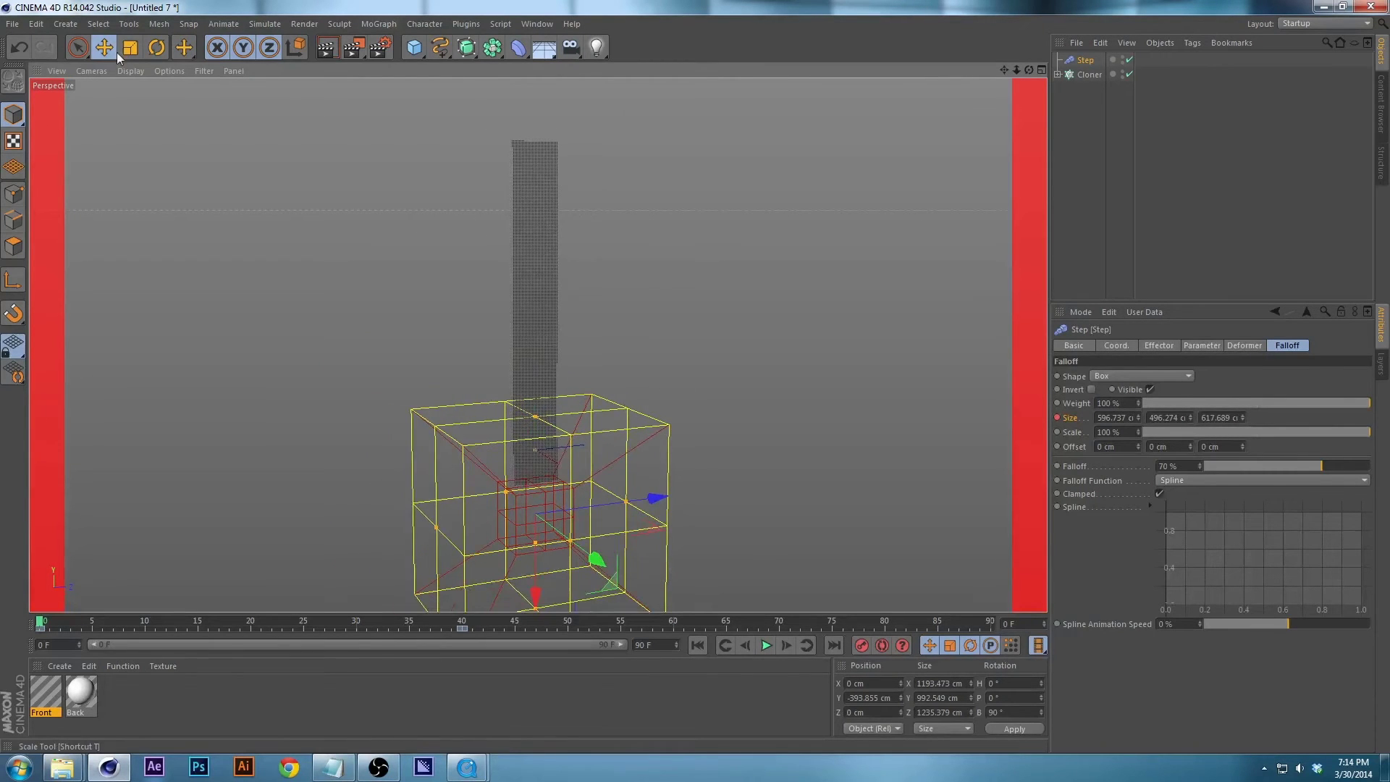
{"action": "left_click", "coordinate": [134, 71]}
{"action": "left_click", "coordinate": [136, 71]}
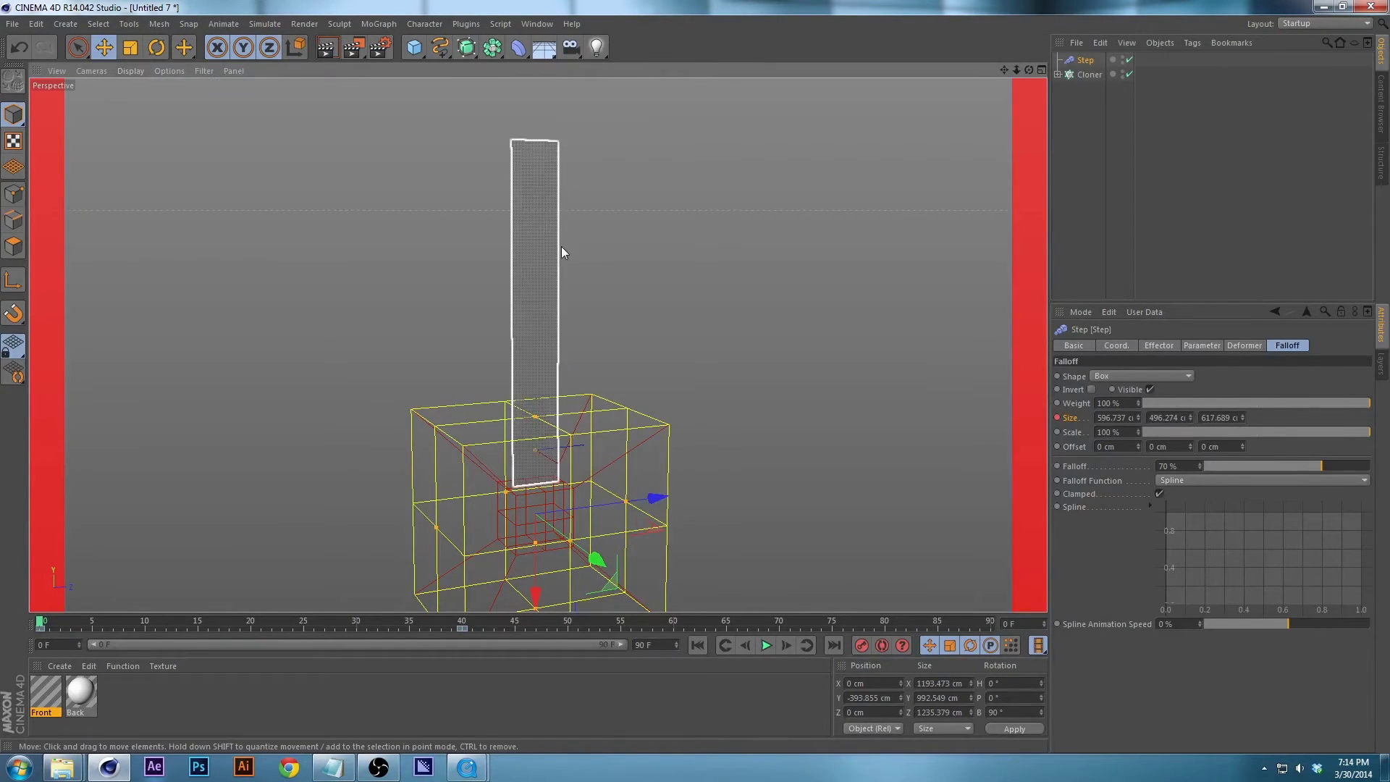
{"action": "key", "text": "F8"}
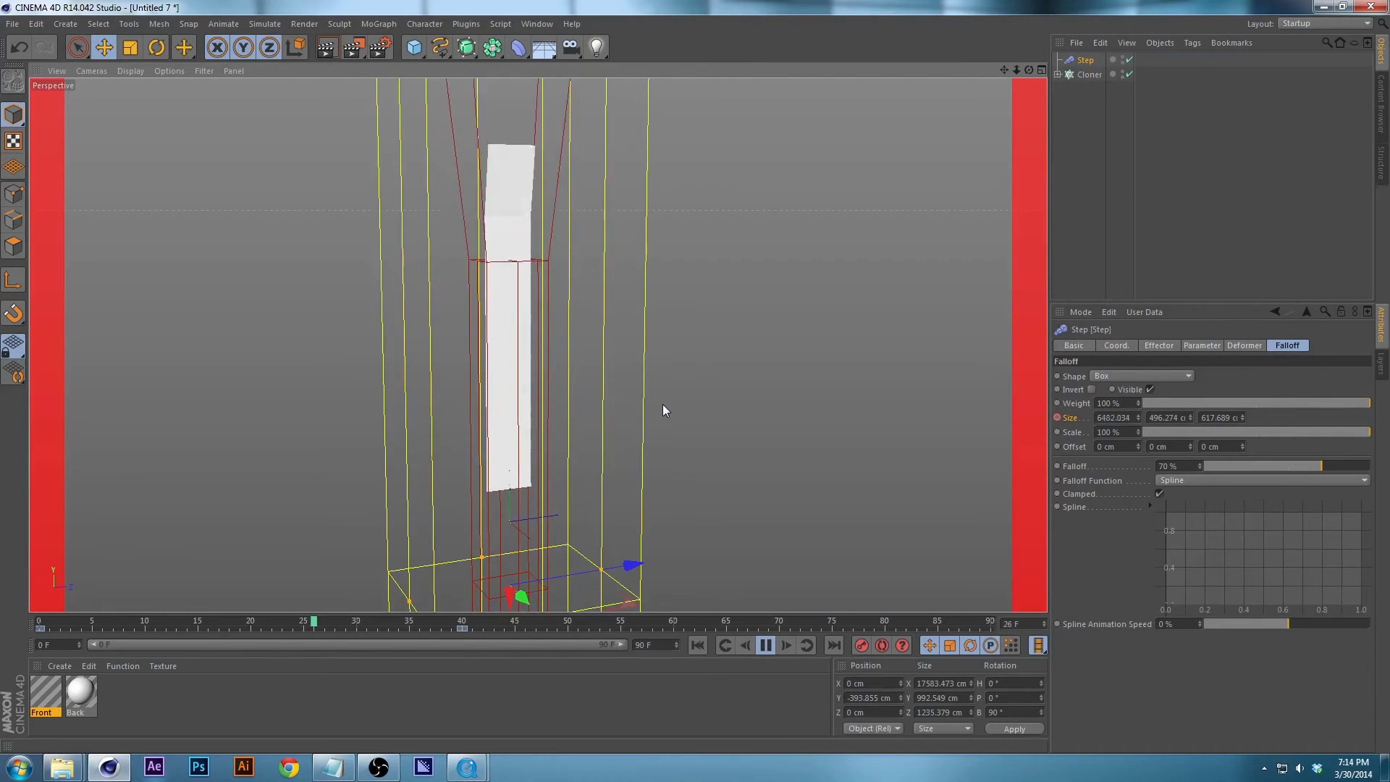
{"action": "key", "text": "F8"}
{"action": "left_click_drag", "start_coordinate": [464, 624], "coordinate": [5, 628]}
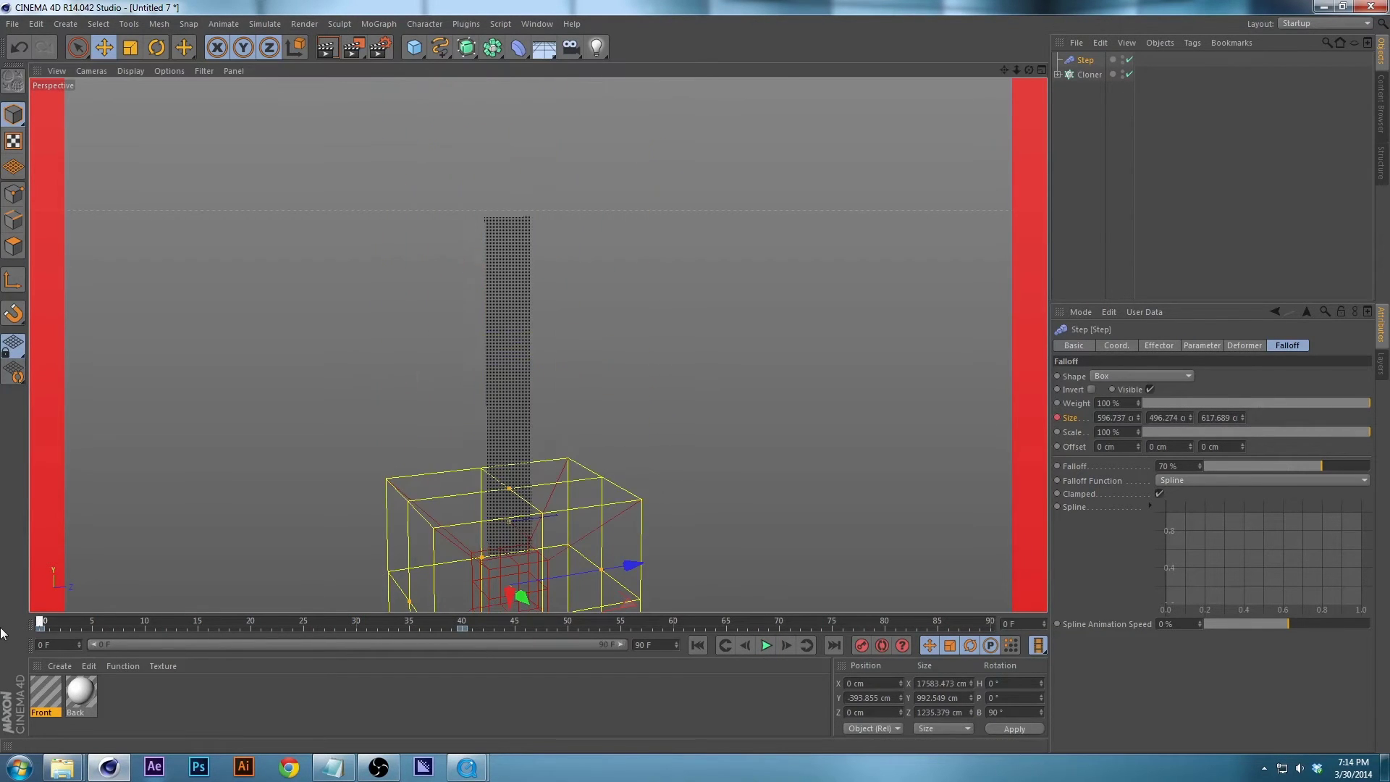
Hide deformers in the perspective view so the effector's falloff box is not drawn.
{"action": "left_click", "coordinate": [173, 71]}
{"action": "mouse_move", "coordinate": [199, 71]}
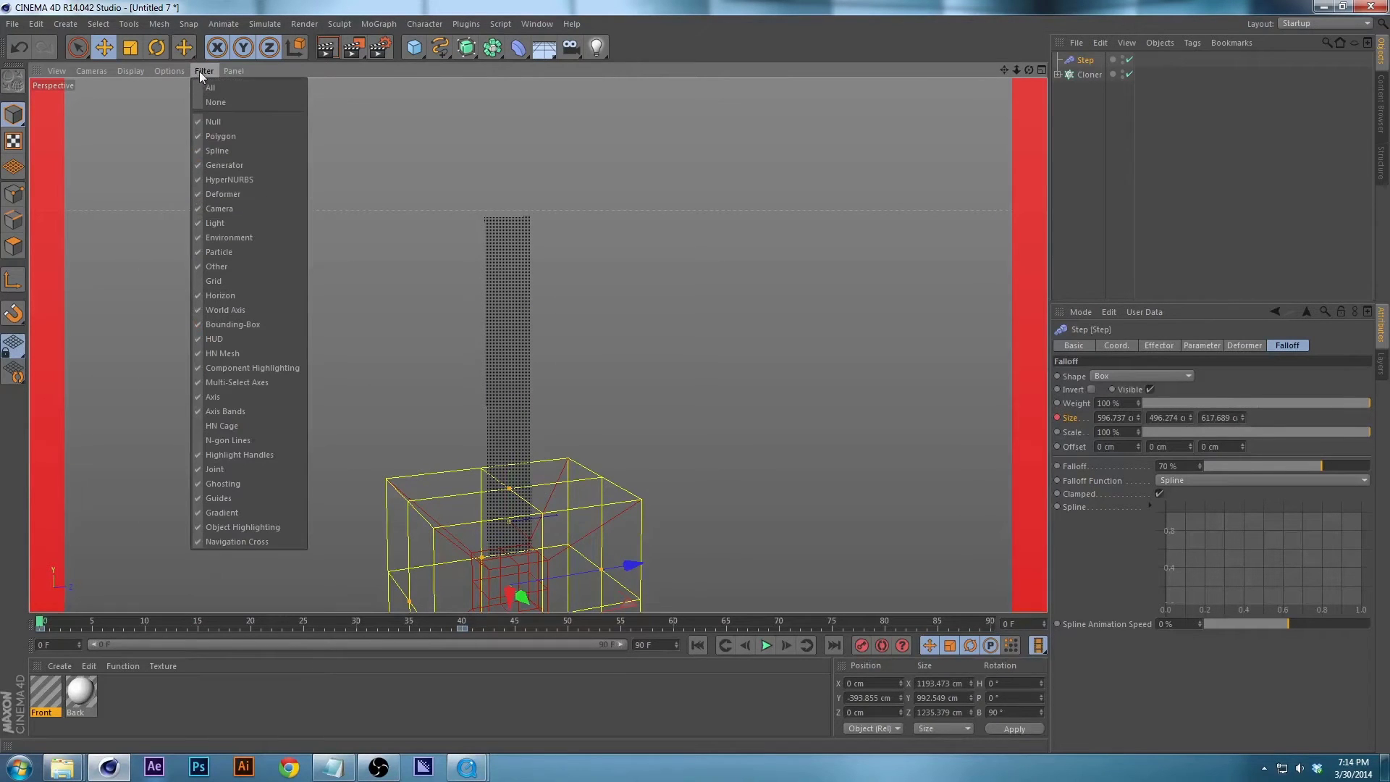
{"action": "left_click", "coordinate": [215, 194]}
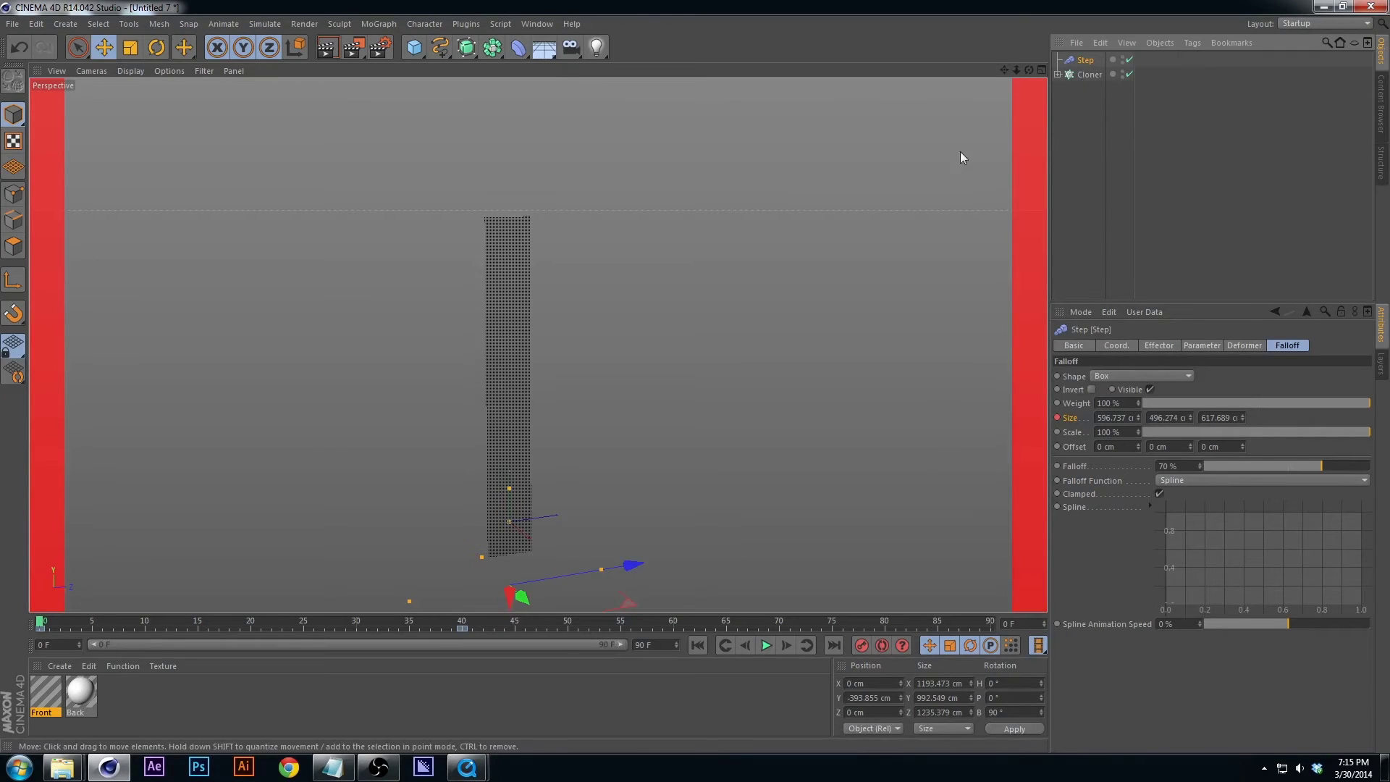
Save the scene as BuildingWithTheStepEffector_2.c4d in the C4D setups folder.
{"action": "key", "text": "ctrl+s"}
{"action": "left_click", "coordinate": [178, 116]}
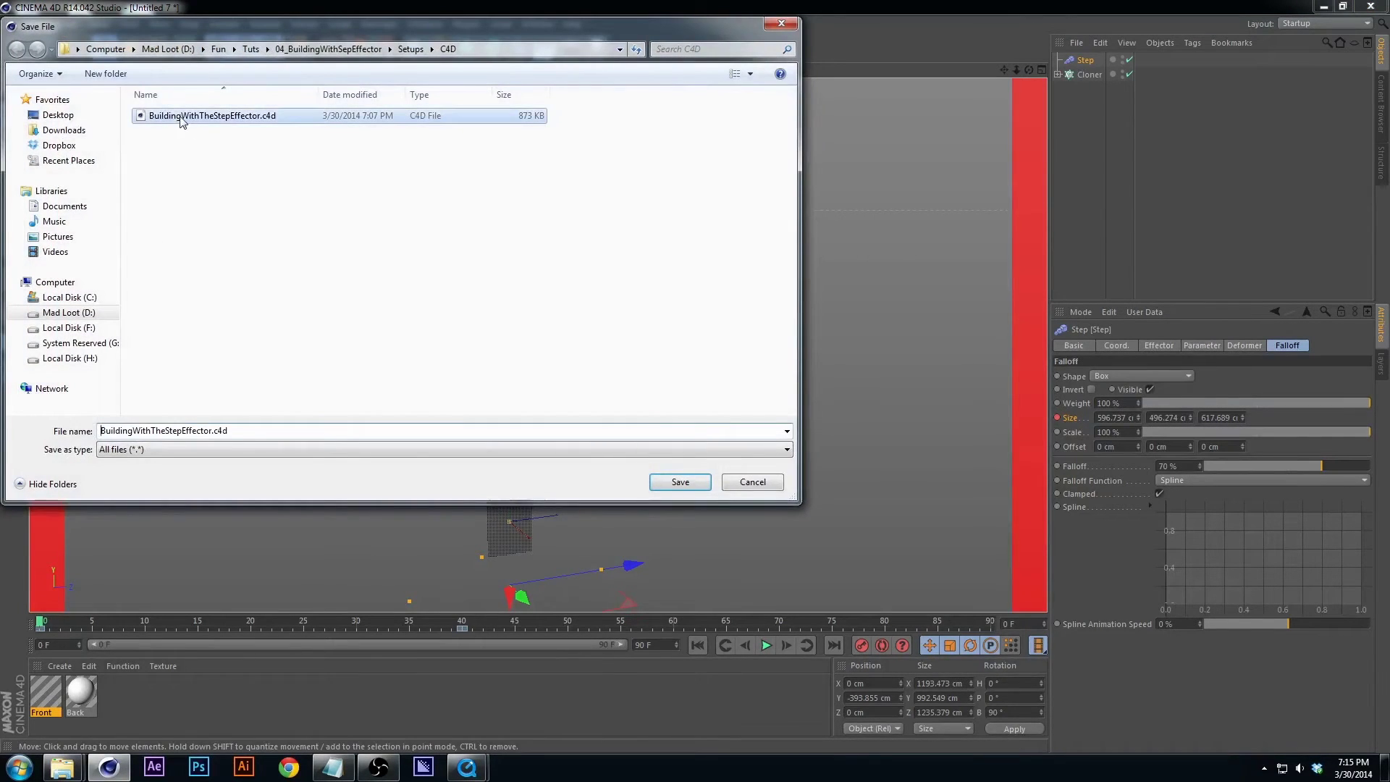
{"action": "left_click", "coordinate": [222, 433]}
{"action": "key", "text": "Right"}
{"action": "key", "text": "Left"}
{"action": "key", "text": "Left"}
{"action": "key", "text": "Left"}
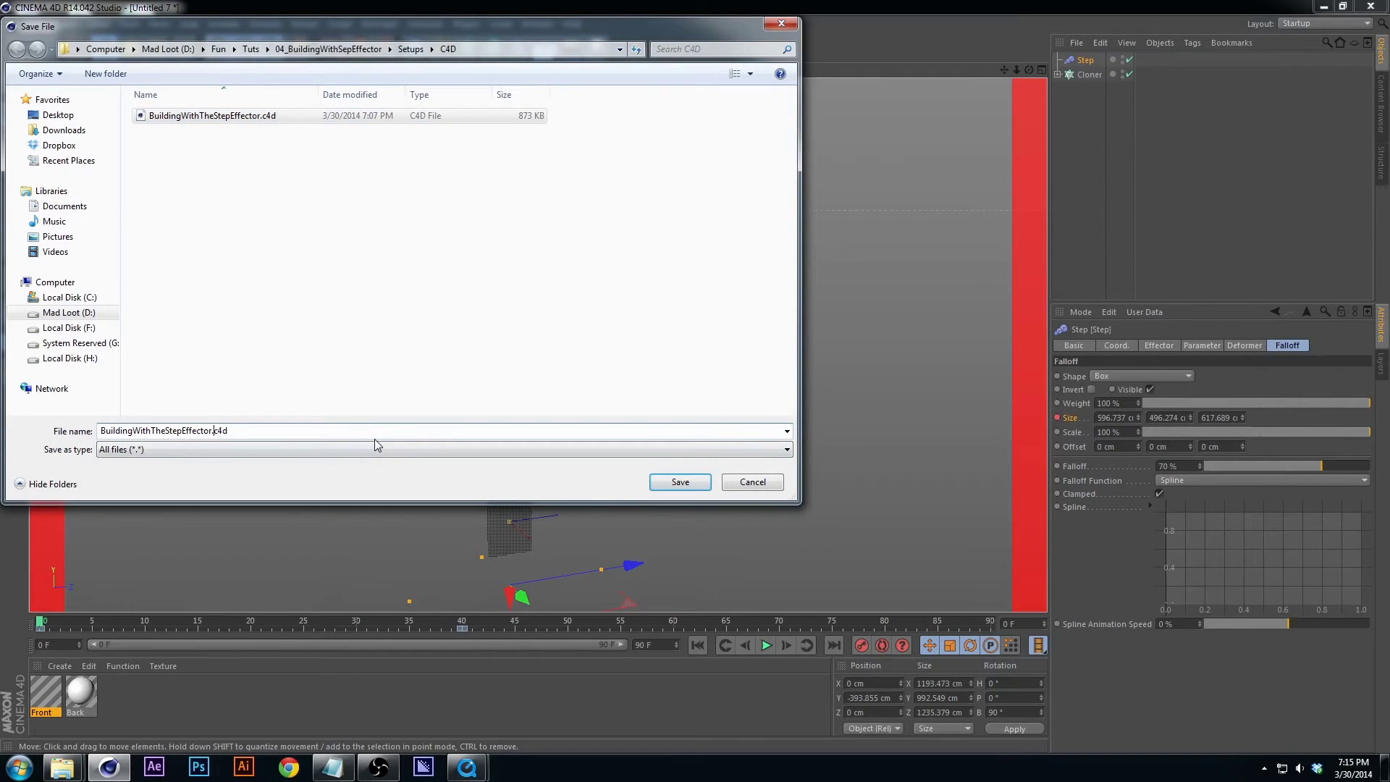
{"action": "key", "text": "Left"}
{"action": "type", "text": "_2"}
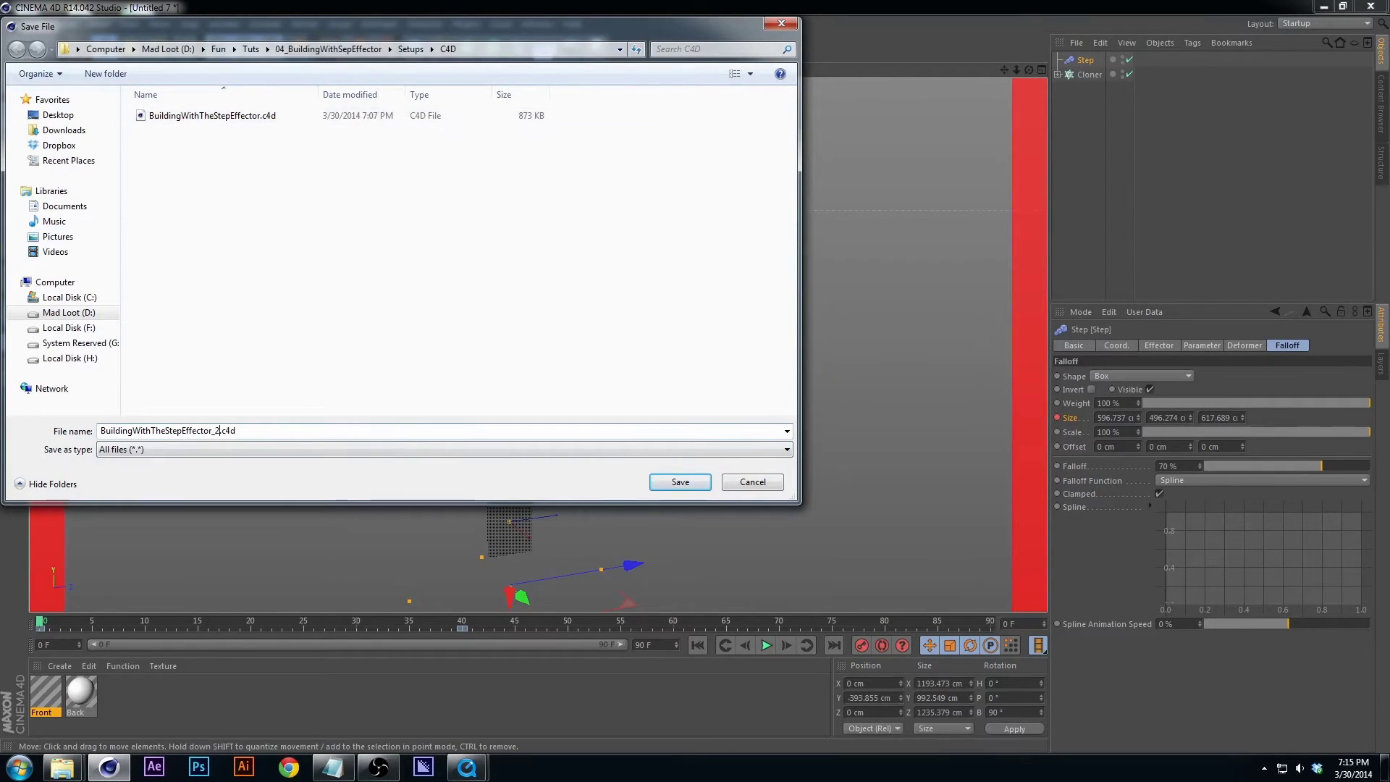
{"action": "key", "text": "Return"}
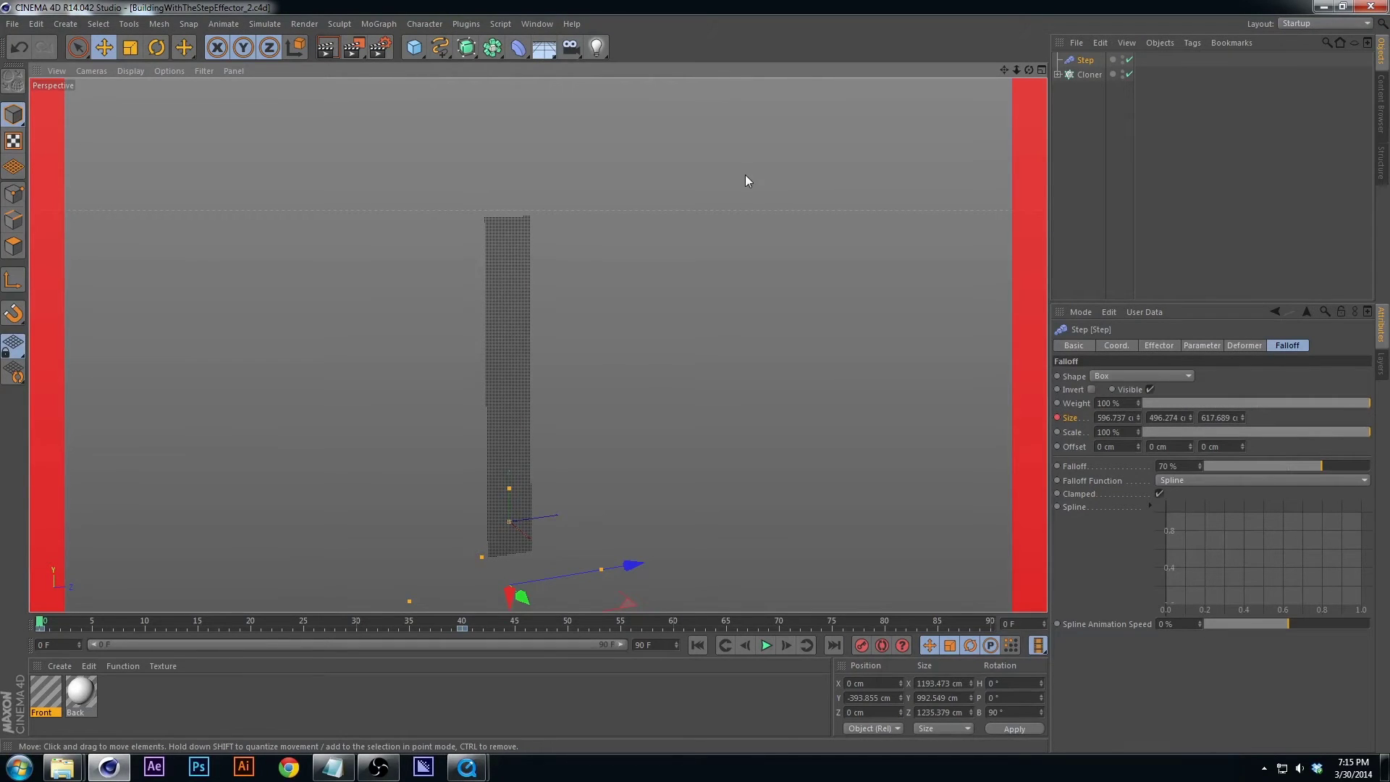
{"action": "left_click", "coordinate": [1088, 61]}
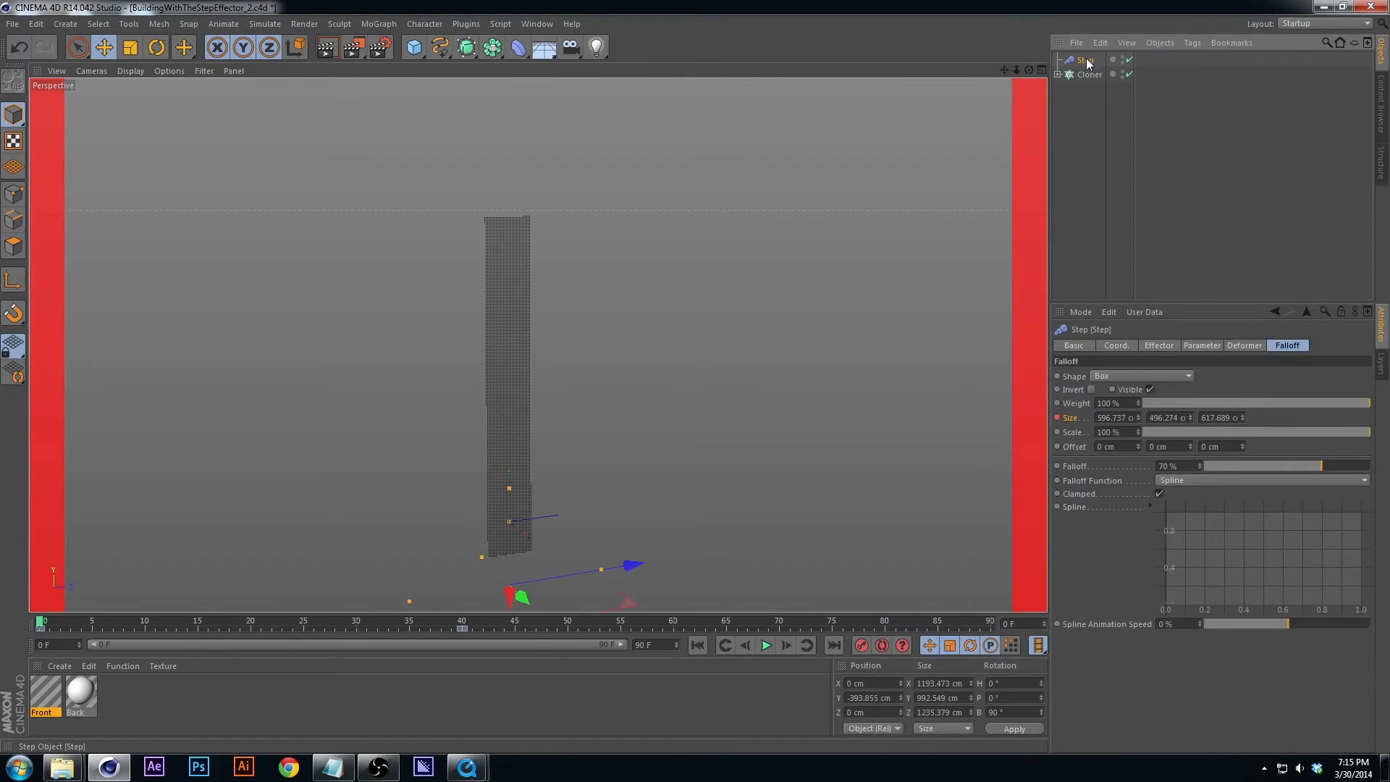
{"action": "left_click", "coordinate": [1087, 75], "text": "shift"}
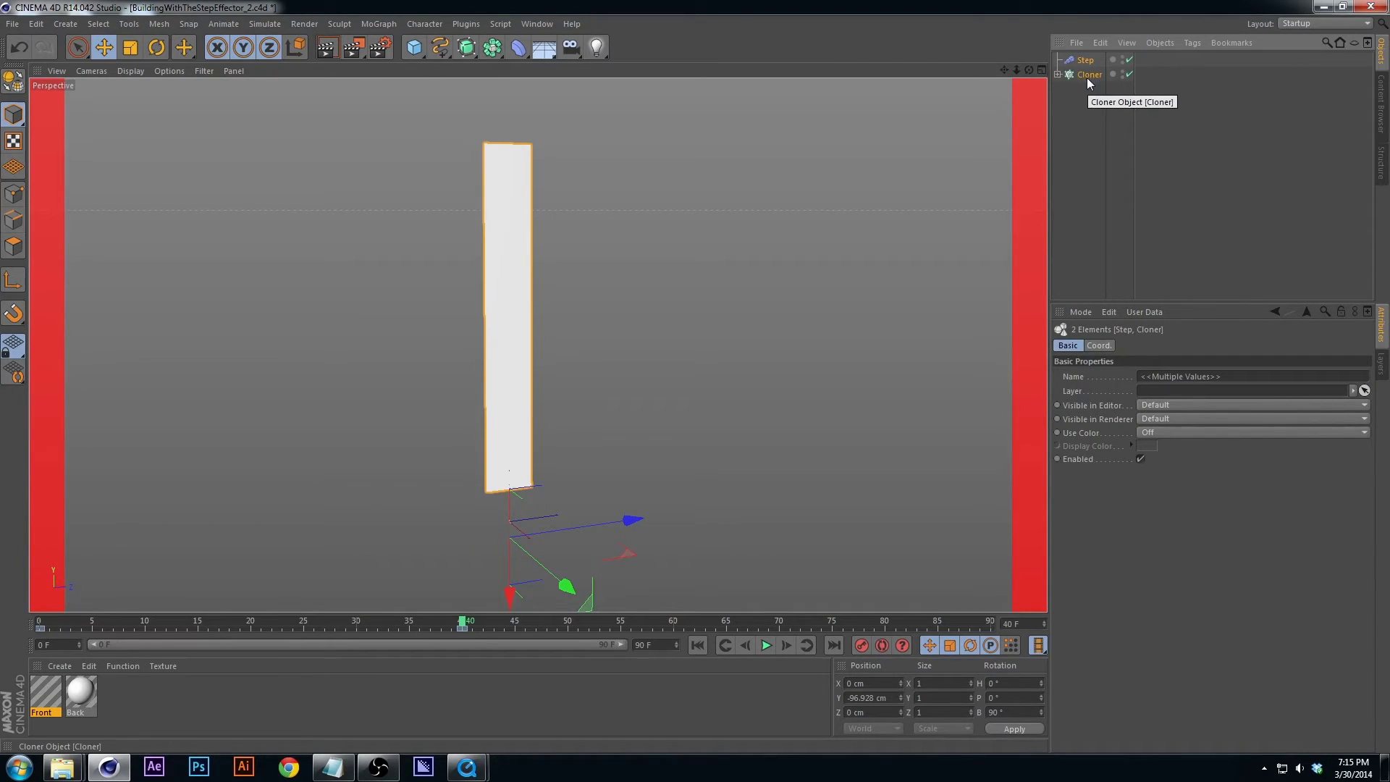
{"action": "left_click", "coordinate": [629, 418]}
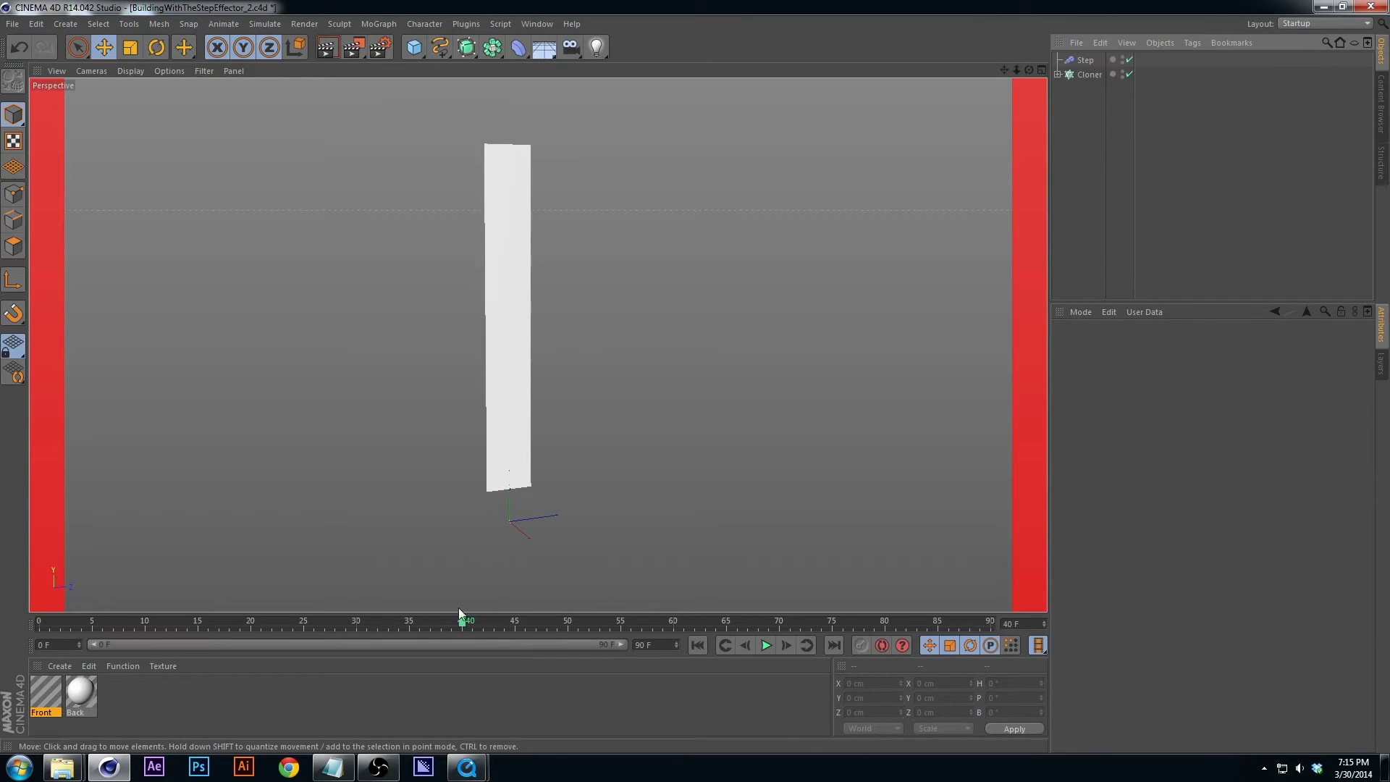
{"action": "left_click_drag", "start_coordinate": [452, 622], "coordinate": [4, 650]}
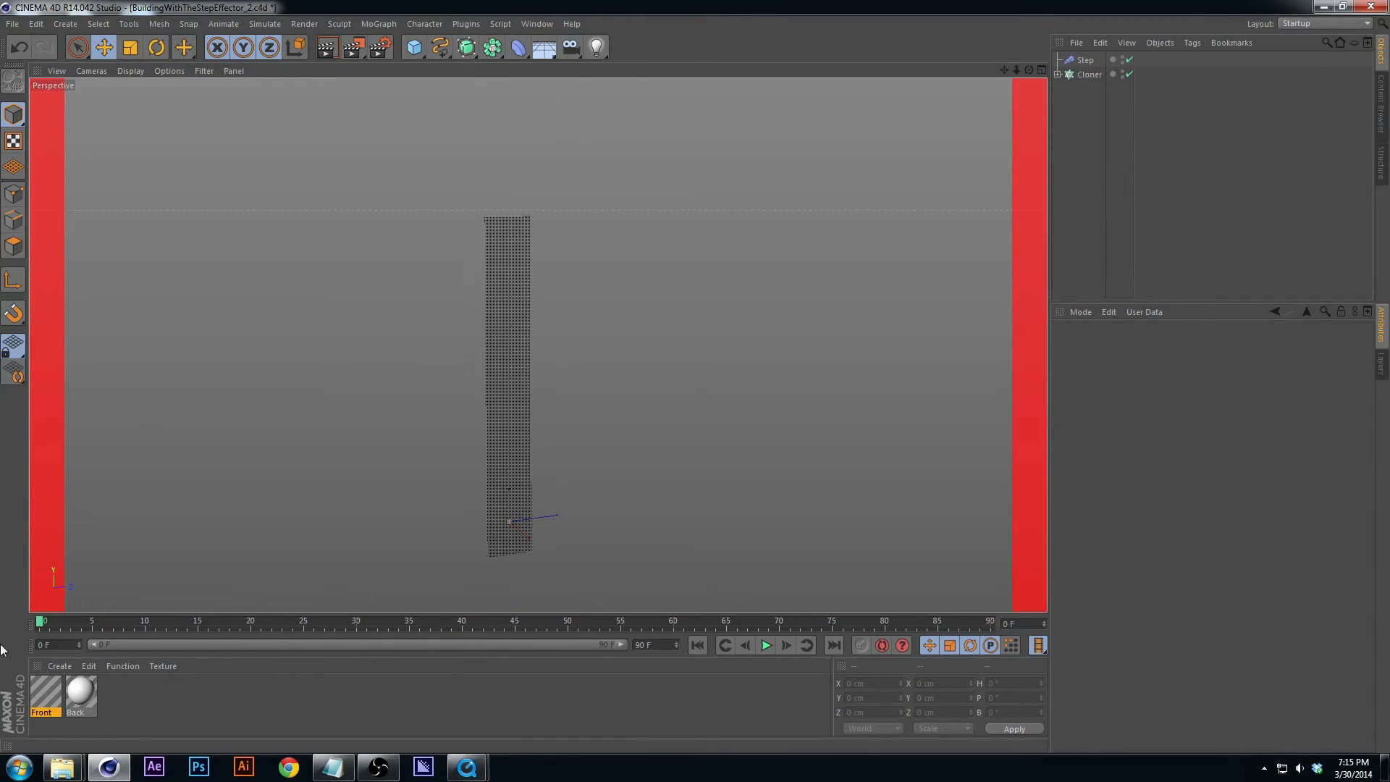
Group the Step effector and the Cloner under a null and name it Side.
{"action": "left_click", "coordinate": [1086, 60]}
{"action": "left_click", "coordinate": [1088, 74], "text": "shift"}
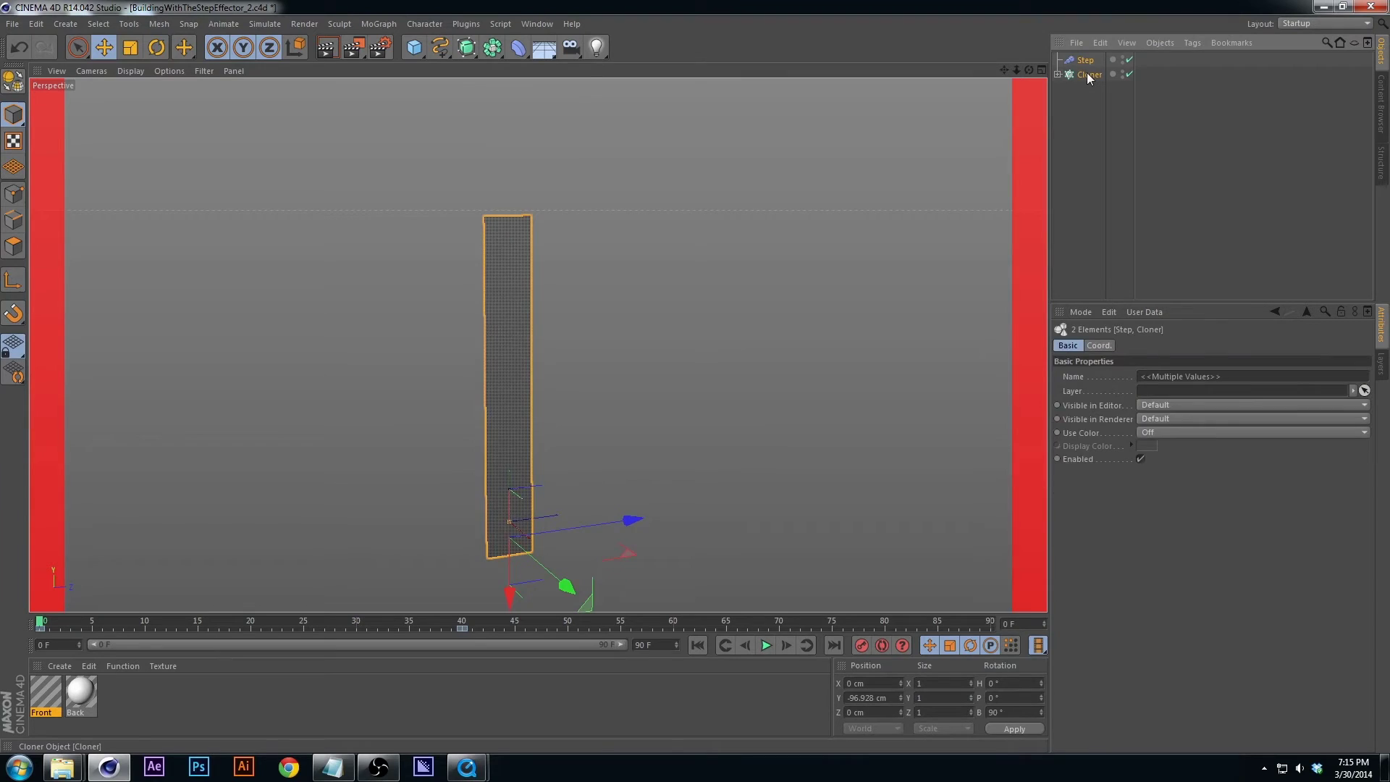
{"action": "key", "text": "alt+g"}
{"action": "double_click", "coordinate": [1082, 61]}
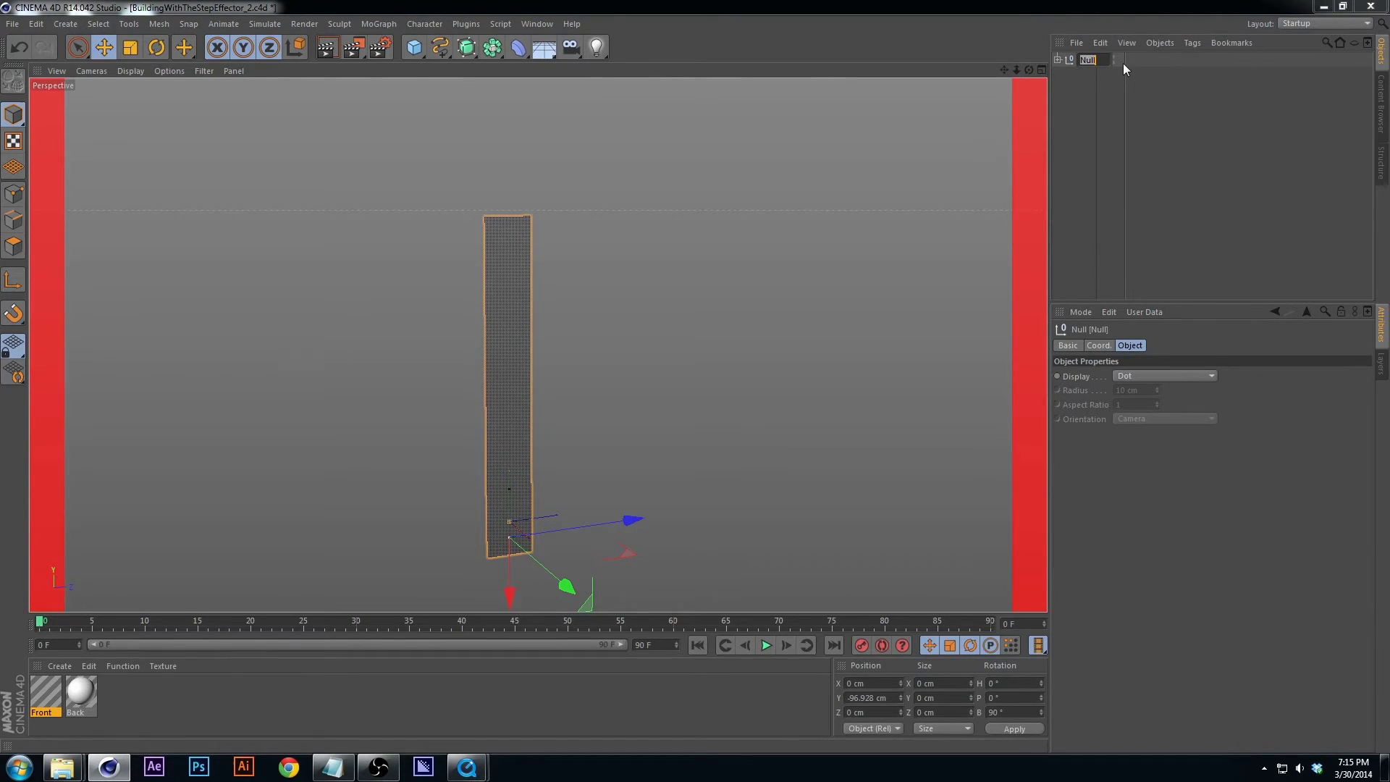
{"action": "type", "text": "FSide"}
{"action": "key", "text": "Return"}
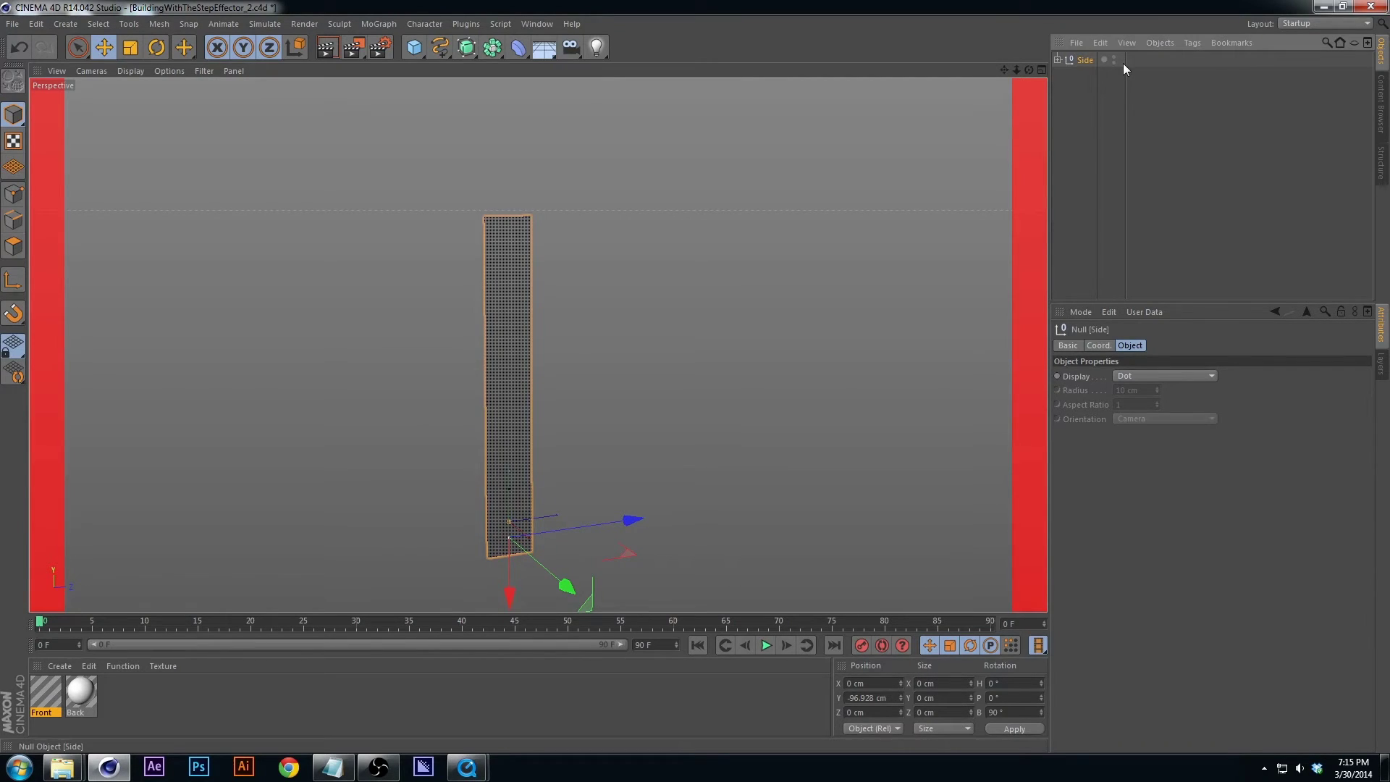
Duplicate the Side group and move the copy about 300 cm along Z, beside the original.
{"action": "left_click", "coordinate": [1087, 73]}
{"action": "left_click", "coordinate": [1083, 63]}
{"action": "left_click_drag", "start_coordinate": [610, 526], "coordinate": [654, 516], "text": "ctrl"}
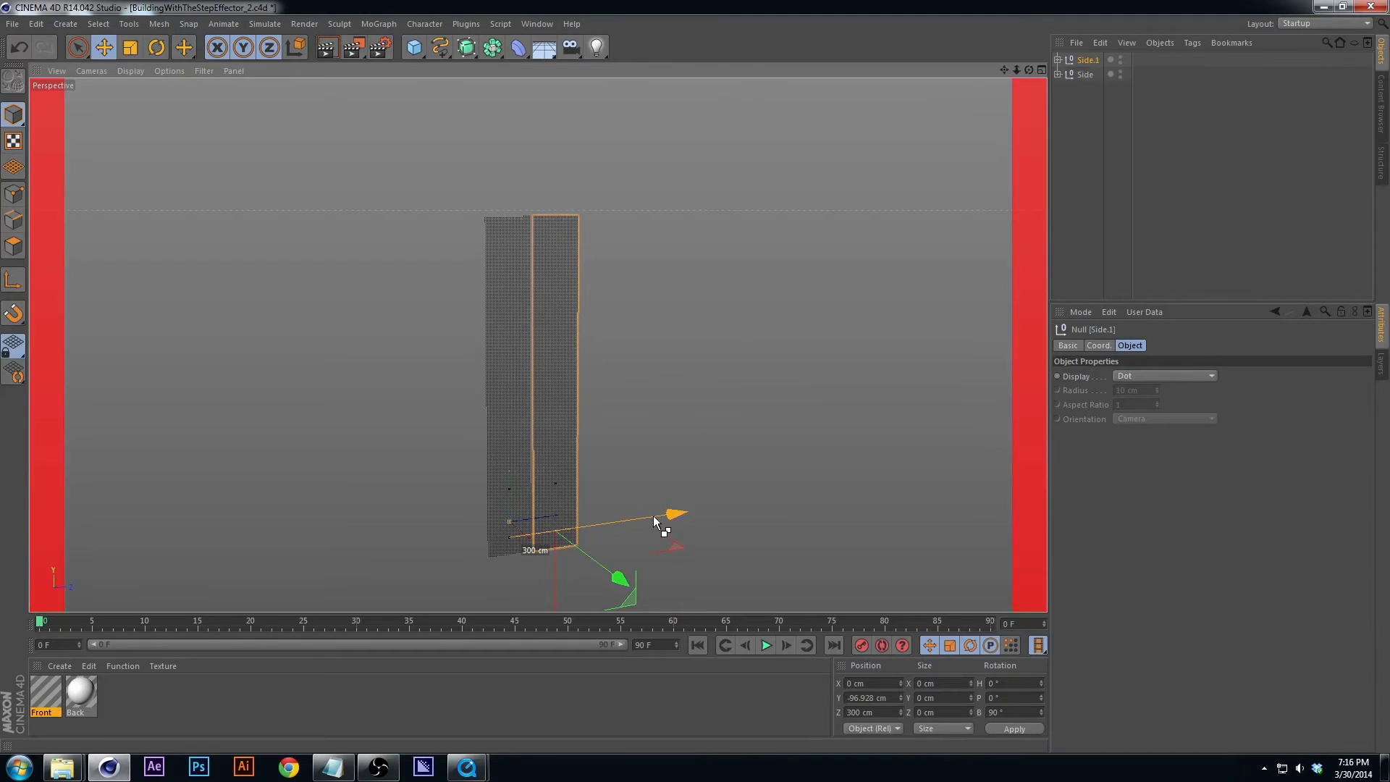
Adjust the copied side along Z to about 282.6 cm so its edge meets the original panel's edge.
{"action": "scroll", "coordinate": [511, 498], "scroll_direction": "up", "scroll_amount": 3}
{"action": "left_click_drag", "start_coordinate": [547, 502], "coordinate": [545, 455], "text": "alt"}
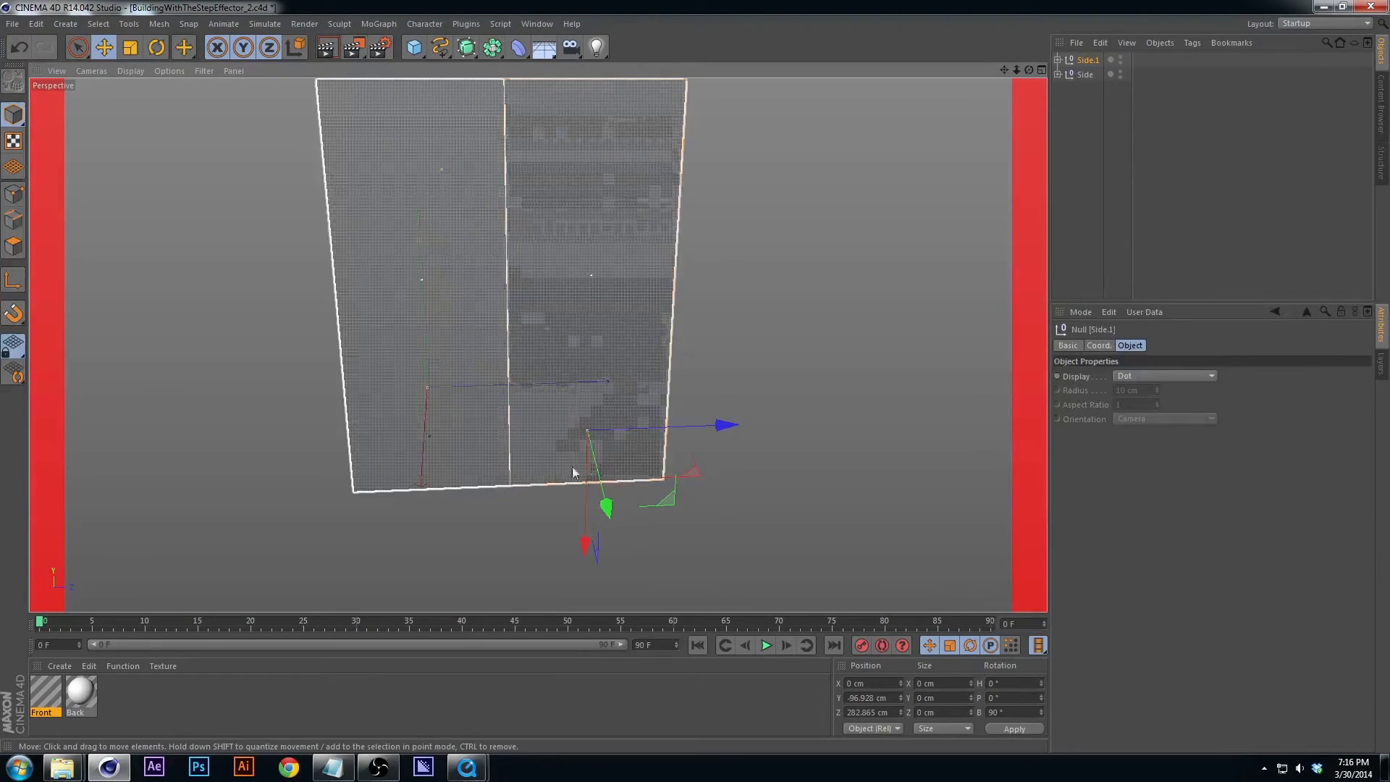
{"action": "left_click_drag", "start_coordinate": [576, 471], "coordinate": [615, 440], "text": "alt"}
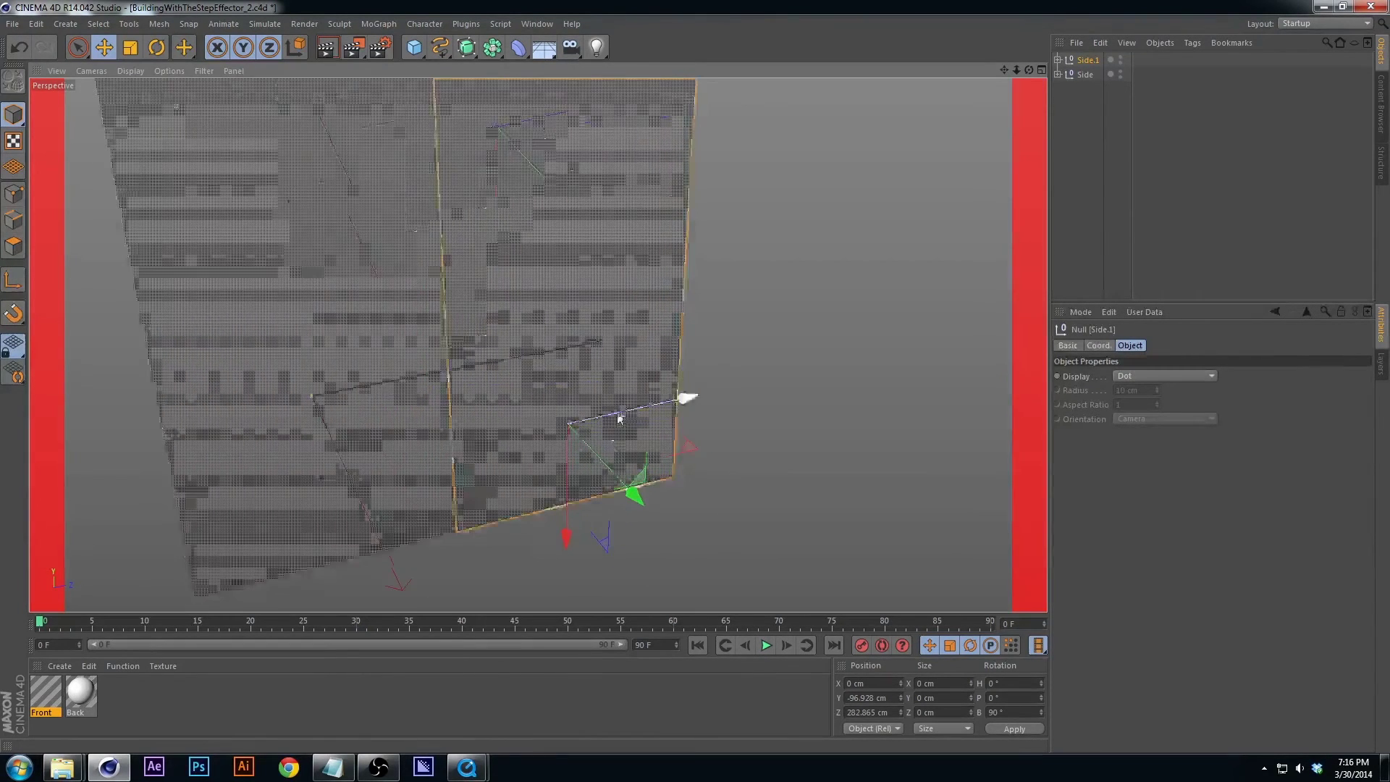
{"action": "left_click_drag", "start_coordinate": [683, 395], "coordinate": [624, 411]}
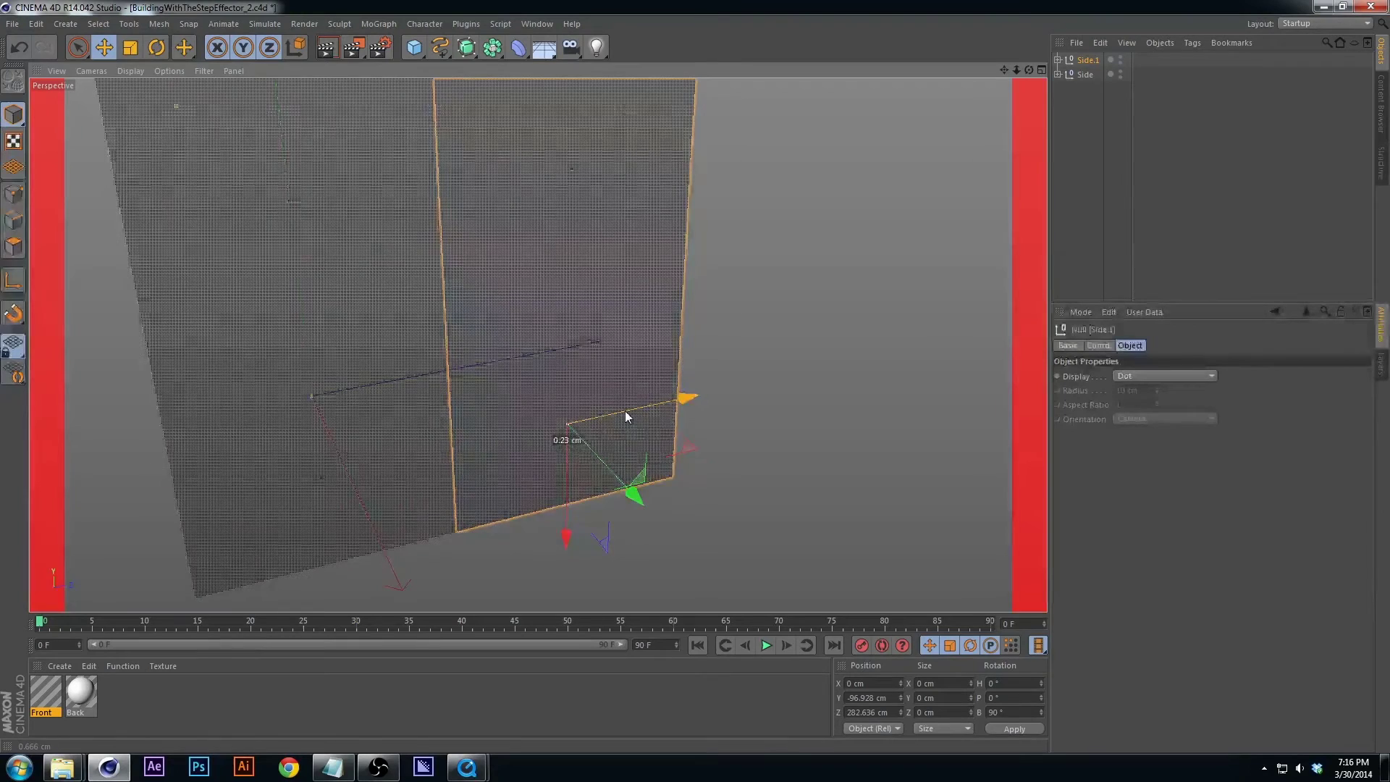
{"action": "right_click_drag", "start_coordinate": [624, 410], "coordinate": [617, 390], "text": "alt"}
{"action": "left_click_drag", "start_coordinate": [618, 391], "coordinate": [619, 353], "text": "alt"}
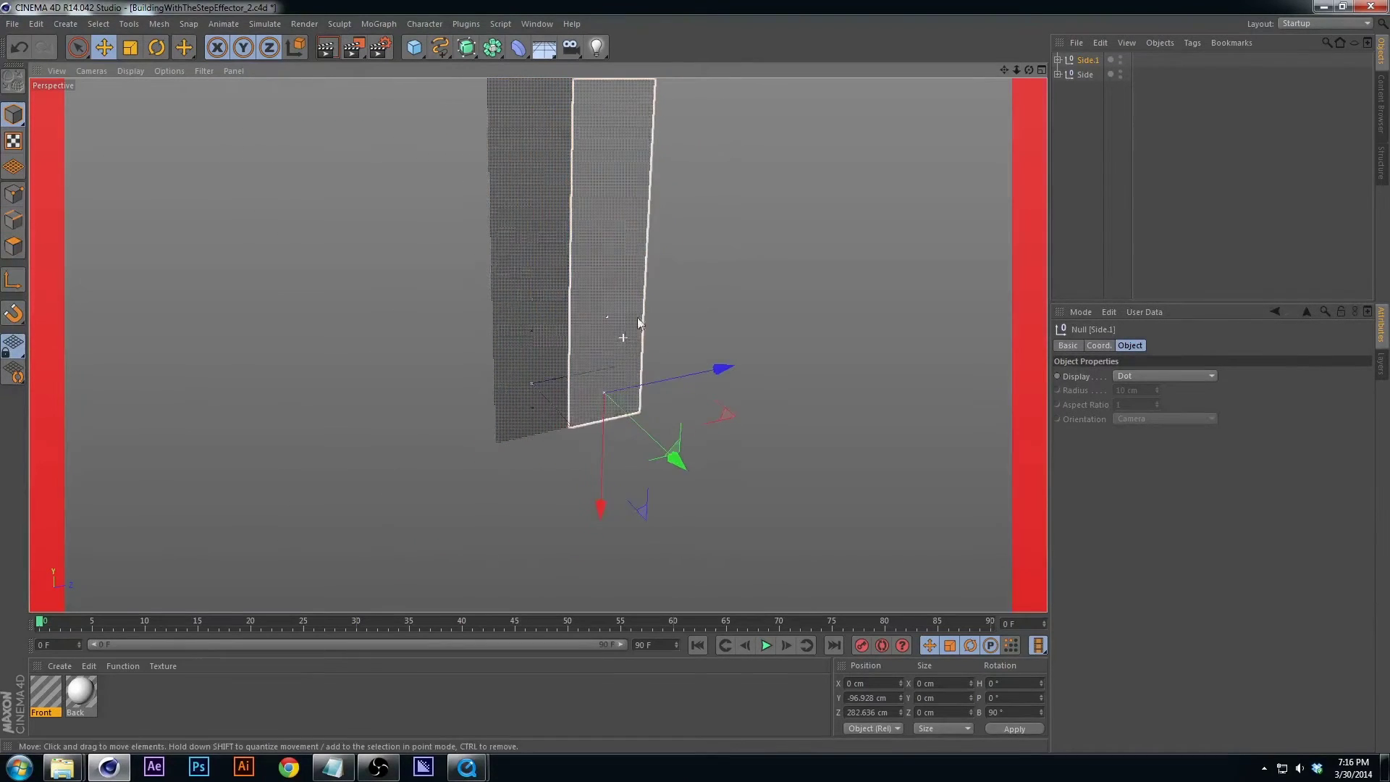
Examine the seam between the two side panels at frame 45 with an interactive render region.
{"action": "left_click_drag", "start_coordinate": [637, 322], "coordinate": [641, 558], "text": "alt"}
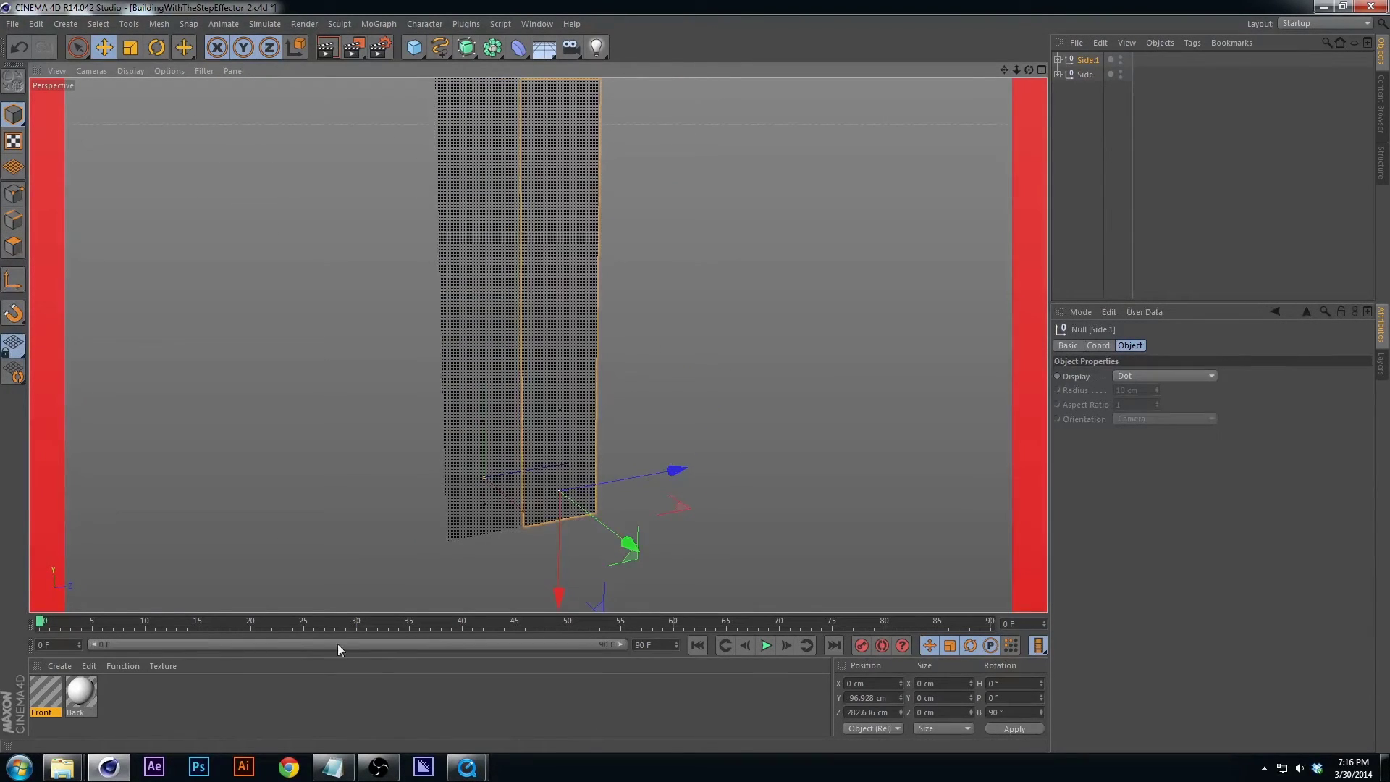
{"action": "left_click_drag", "start_coordinate": [301, 623], "coordinate": [514, 622]}
{"action": "key", "text": "alt+r"}
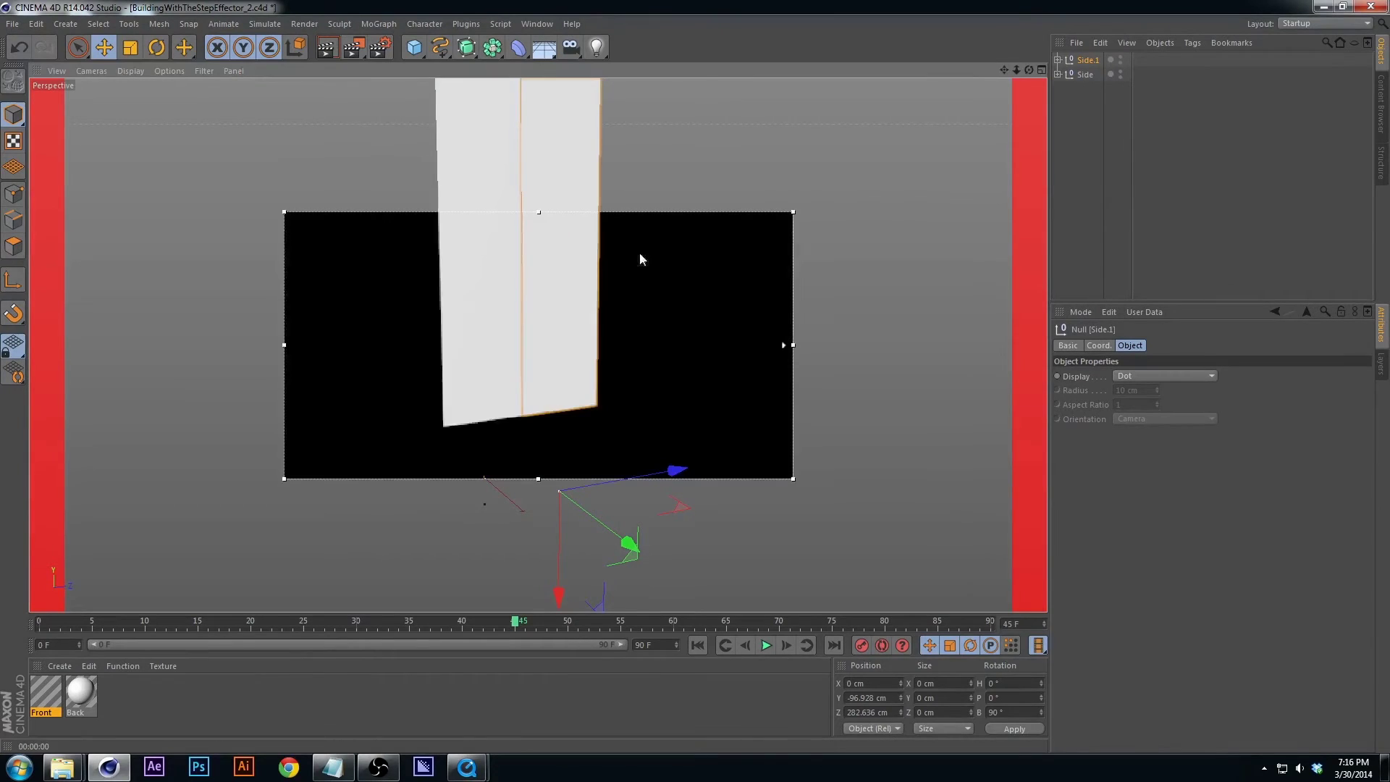
{"action": "left_click", "coordinate": [942, 492]}
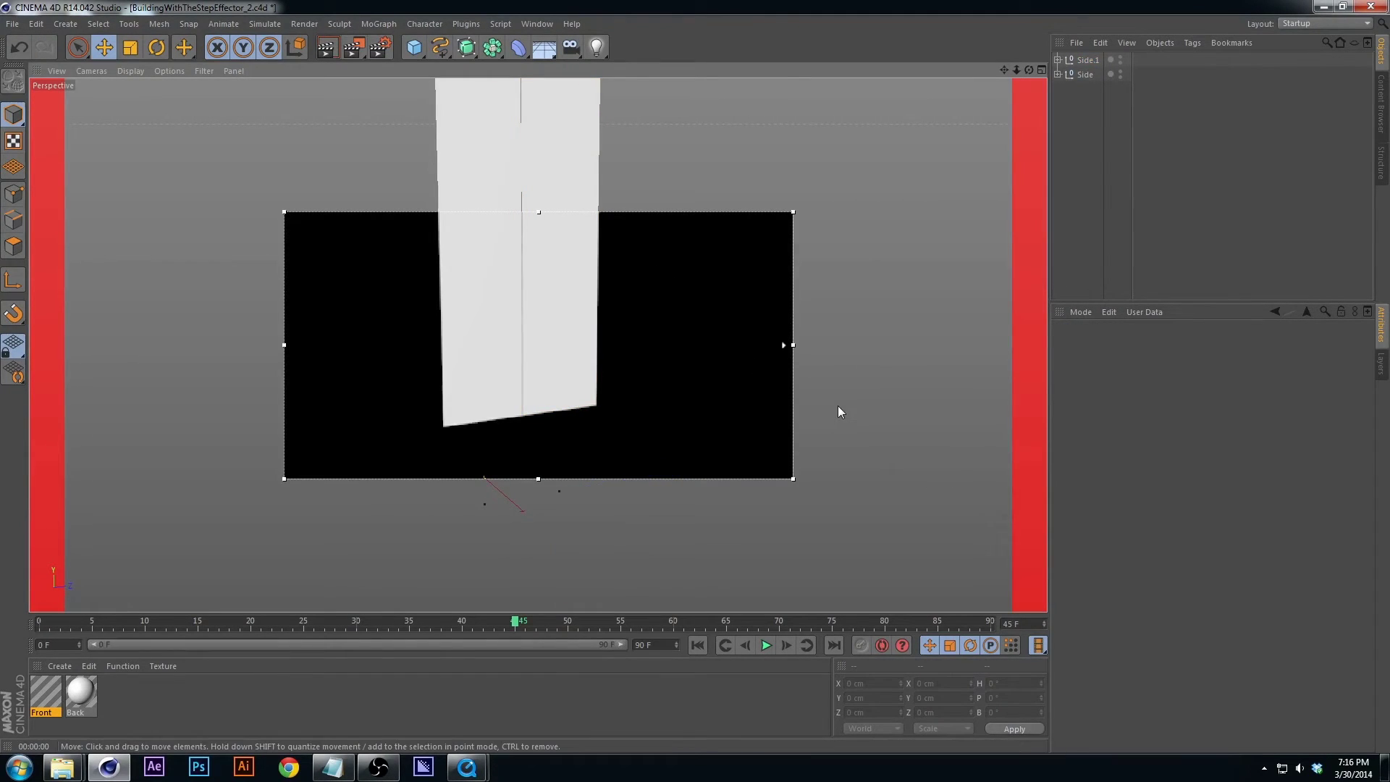
{"action": "scroll", "coordinate": [837, 407], "scroll_direction": "up", "scroll_amount": 1}
{"action": "middle_click_drag", "start_coordinate": [524, 299], "coordinate": [581, 389], "text": "alt"}
{"action": "scroll", "coordinate": [579, 378], "scroll_direction": "up", "scroll_amount": 1}
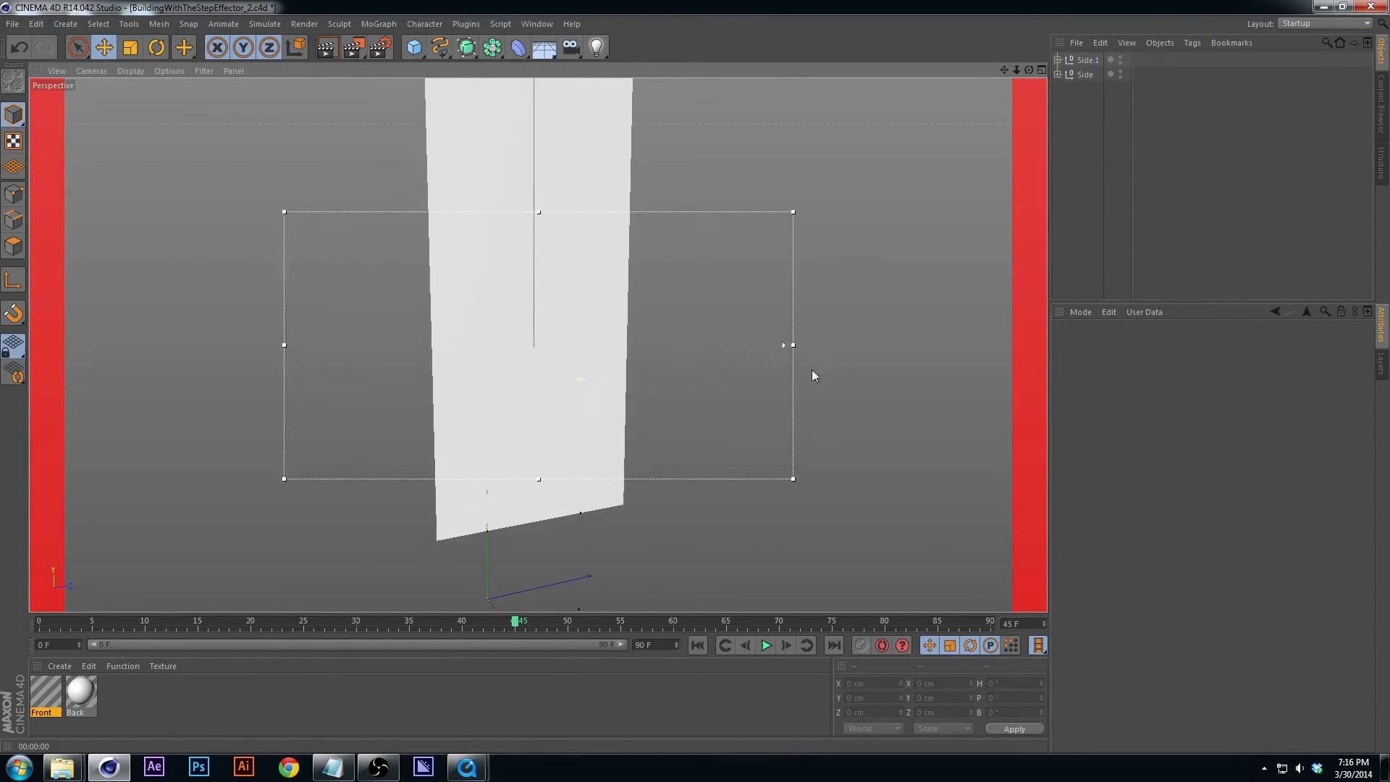
{"action": "key", "text": "alt+r"}
{"action": "scroll", "coordinate": [780, 337], "scroll_direction": "up", "scroll_amount": 2}
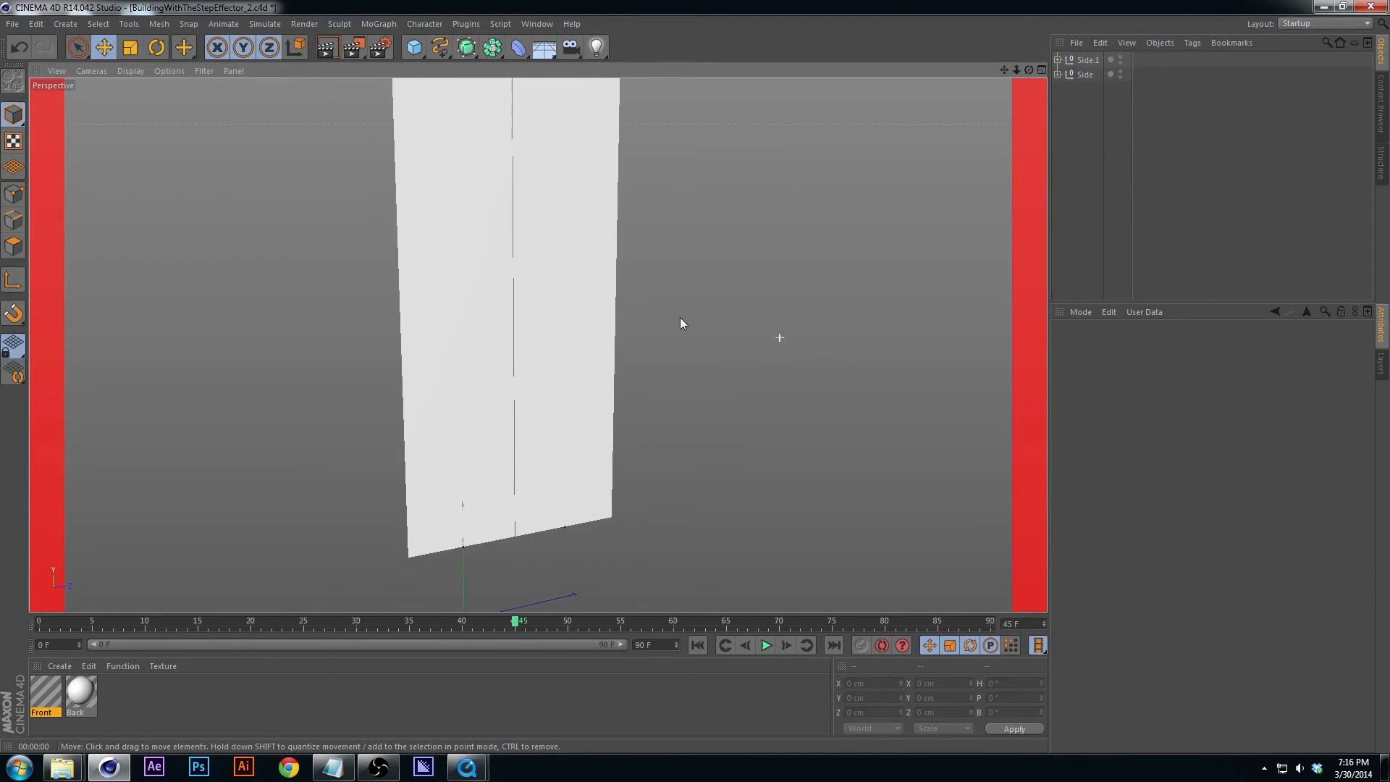
{"action": "left_click_drag", "start_coordinate": [679, 323], "coordinate": [841, 362], "text": "alt"}
{"action": "key", "text": "alt+r"}
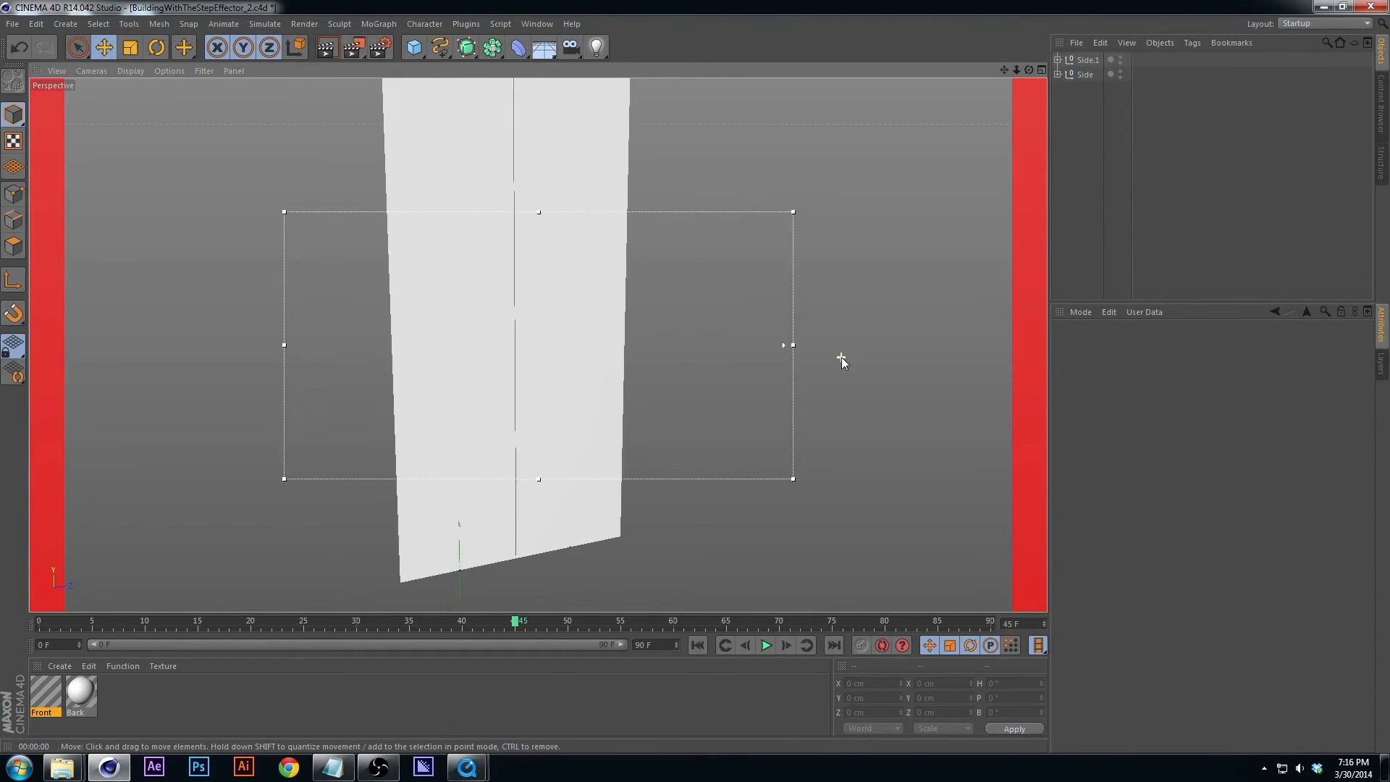
Move the copied side along Z to about 276.6 cm to close the gap to the original panel.
{"action": "left_click", "coordinate": [1086, 60]}
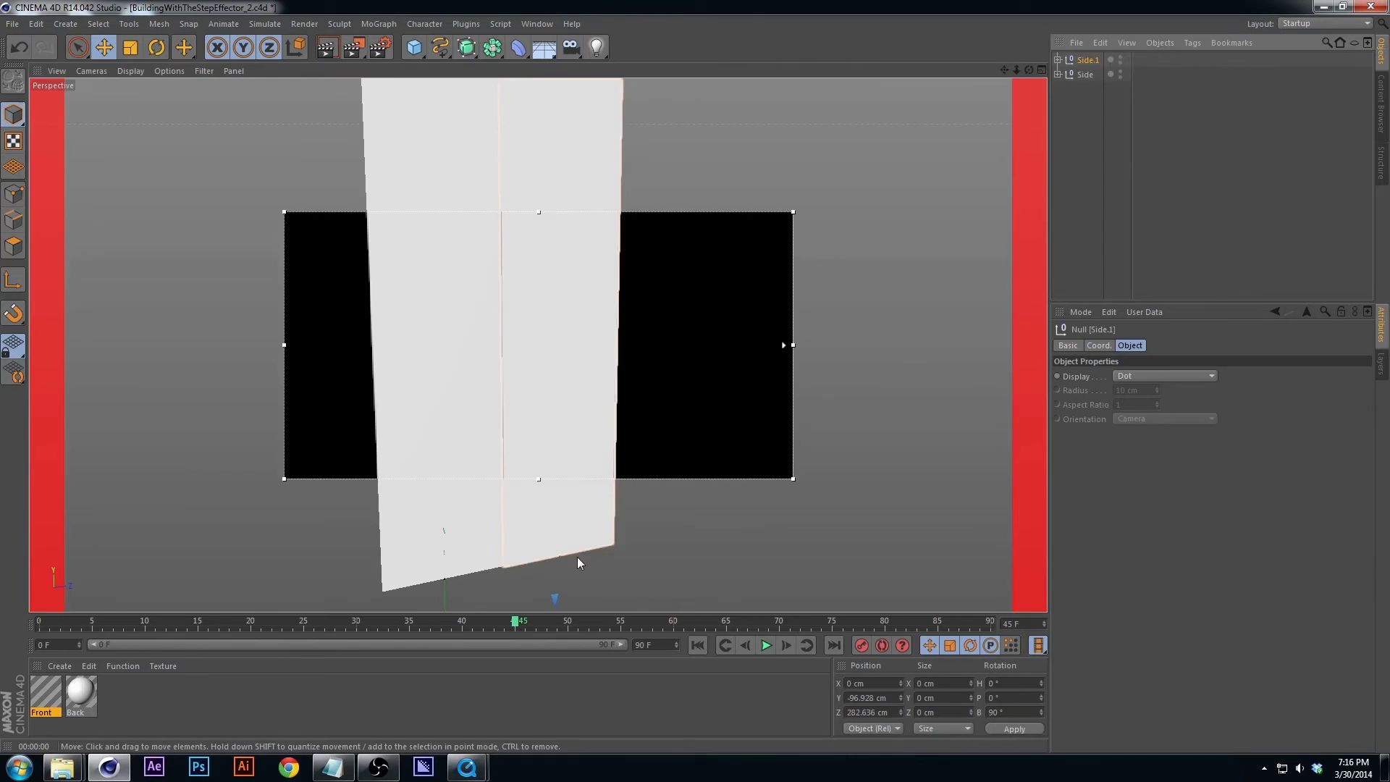
{"action": "left_click_drag", "start_coordinate": [695, 546], "coordinate": [695, 403], "text": "alt"}
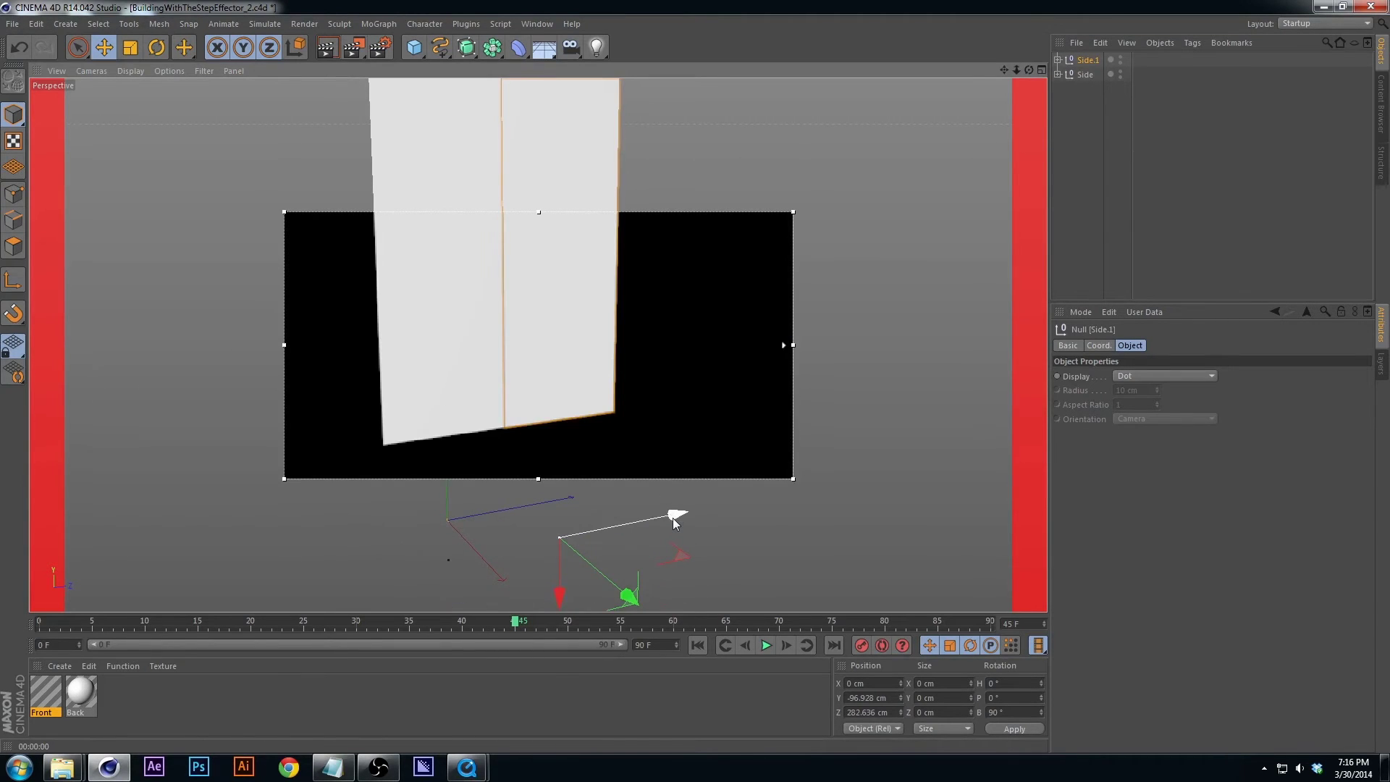
{"action": "left_click_drag", "start_coordinate": [673, 518], "coordinate": [667, 520]}
{"action": "left_click", "coordinate": [844, 405]}
{"action": "scroll", "coordinate": [843, 397], "scroll_direction": "down", "scroll_amount": 2}
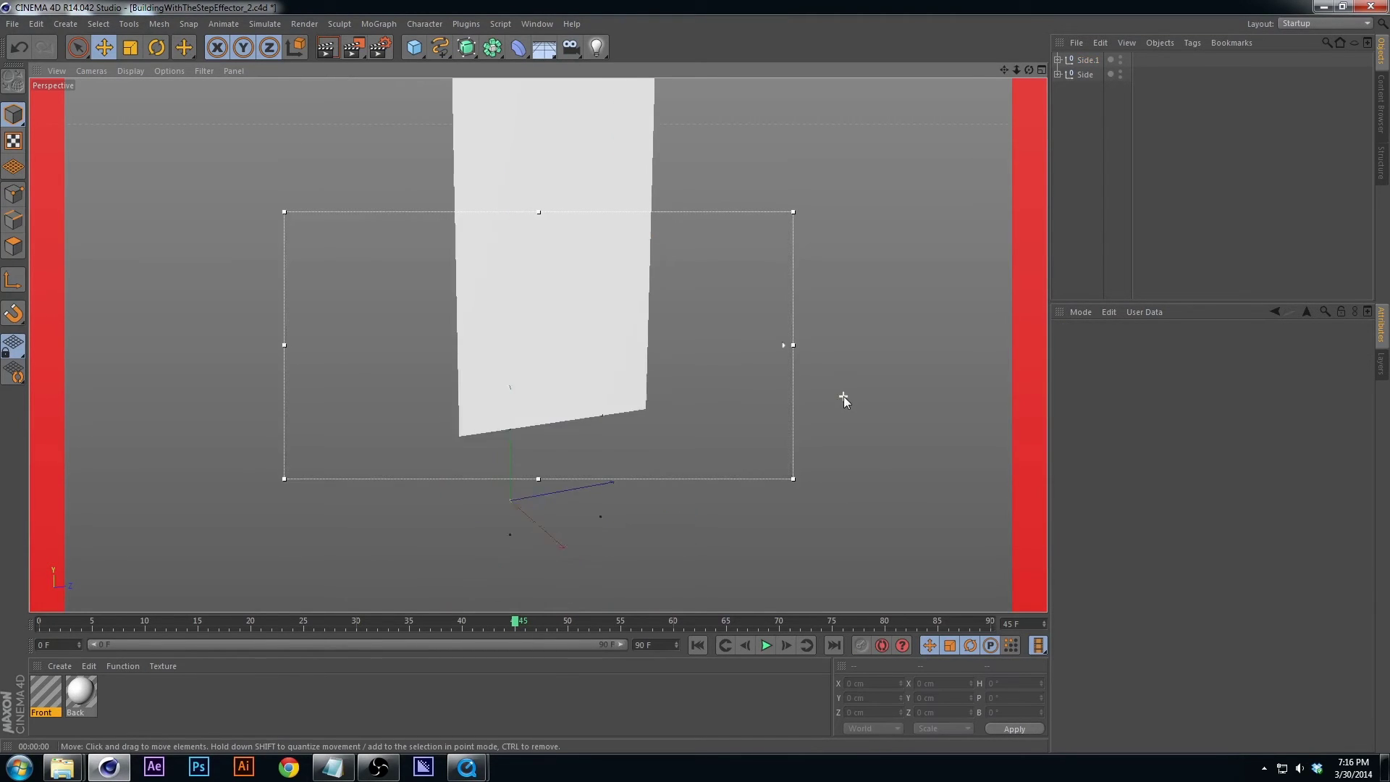
{"action": "scroll", "coordinate": [844, 396], "scroll_direction": "down", "scroll_amount": 4}
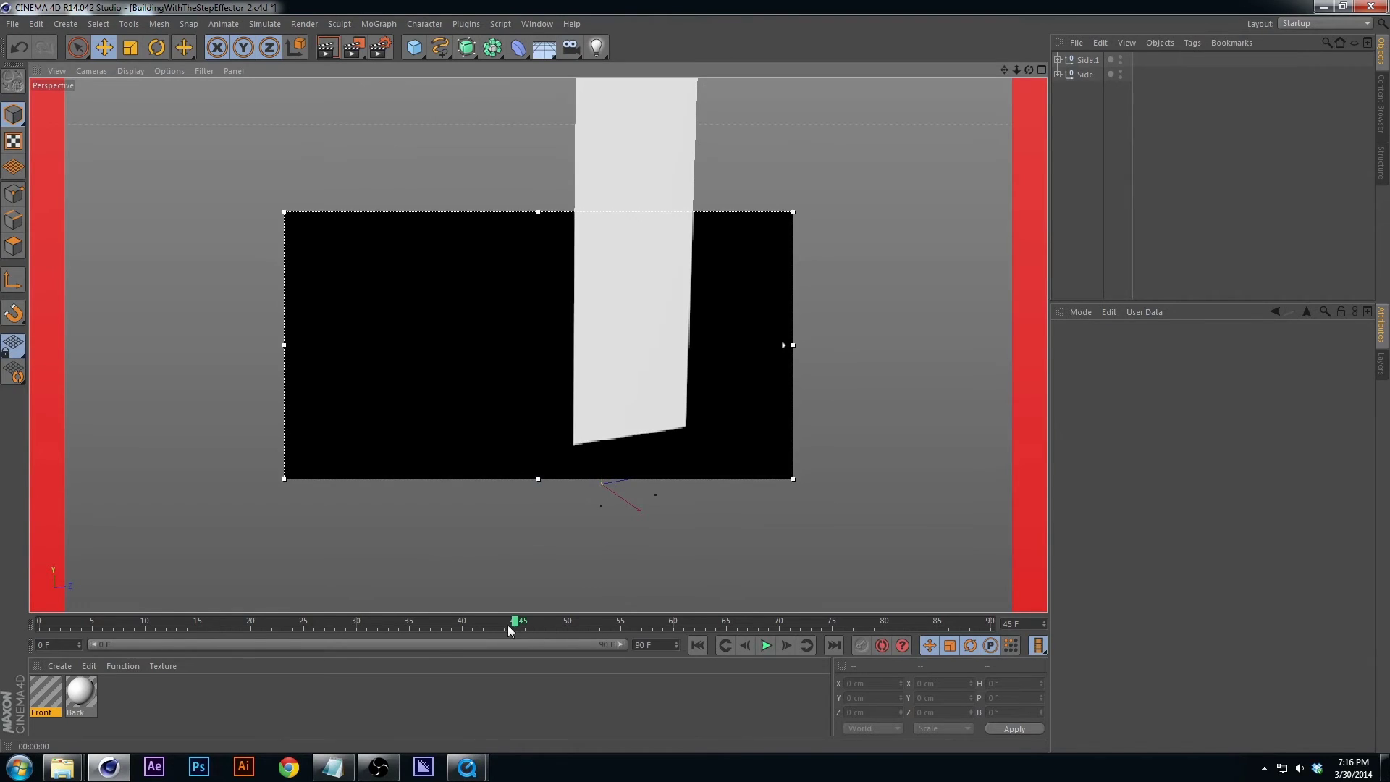
Return to frame 0 and turn off the interactive render region.
{"action": "left_click_drag", "start_coordinate": [511, 624], "coordinate": [74, 543]}
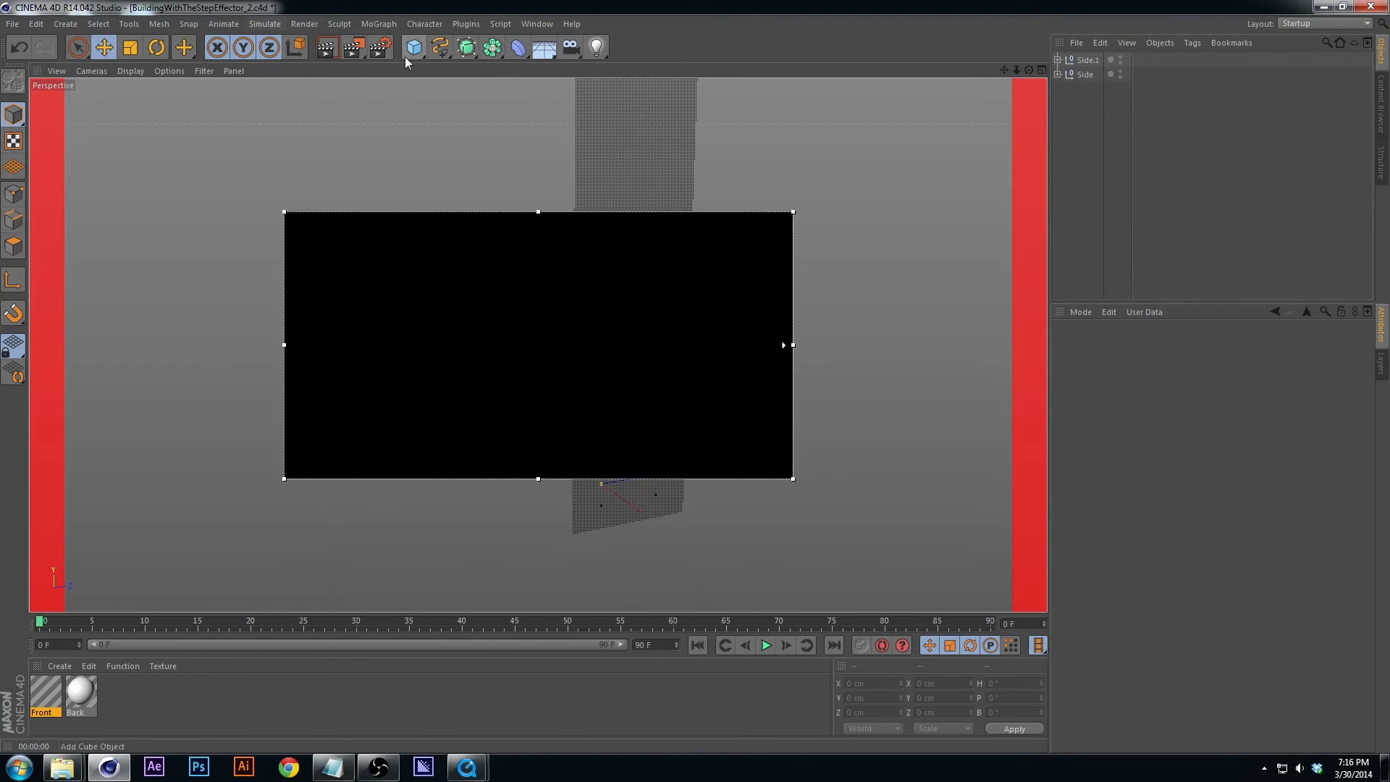
{"action": "left_click_drag", "start_coordinate": [355, 48], "coordinate": [443, 233]}
{"action": "scroll", "coordinate": [763, 284], "scroll_direction": "down", "scroll_amount": 3}
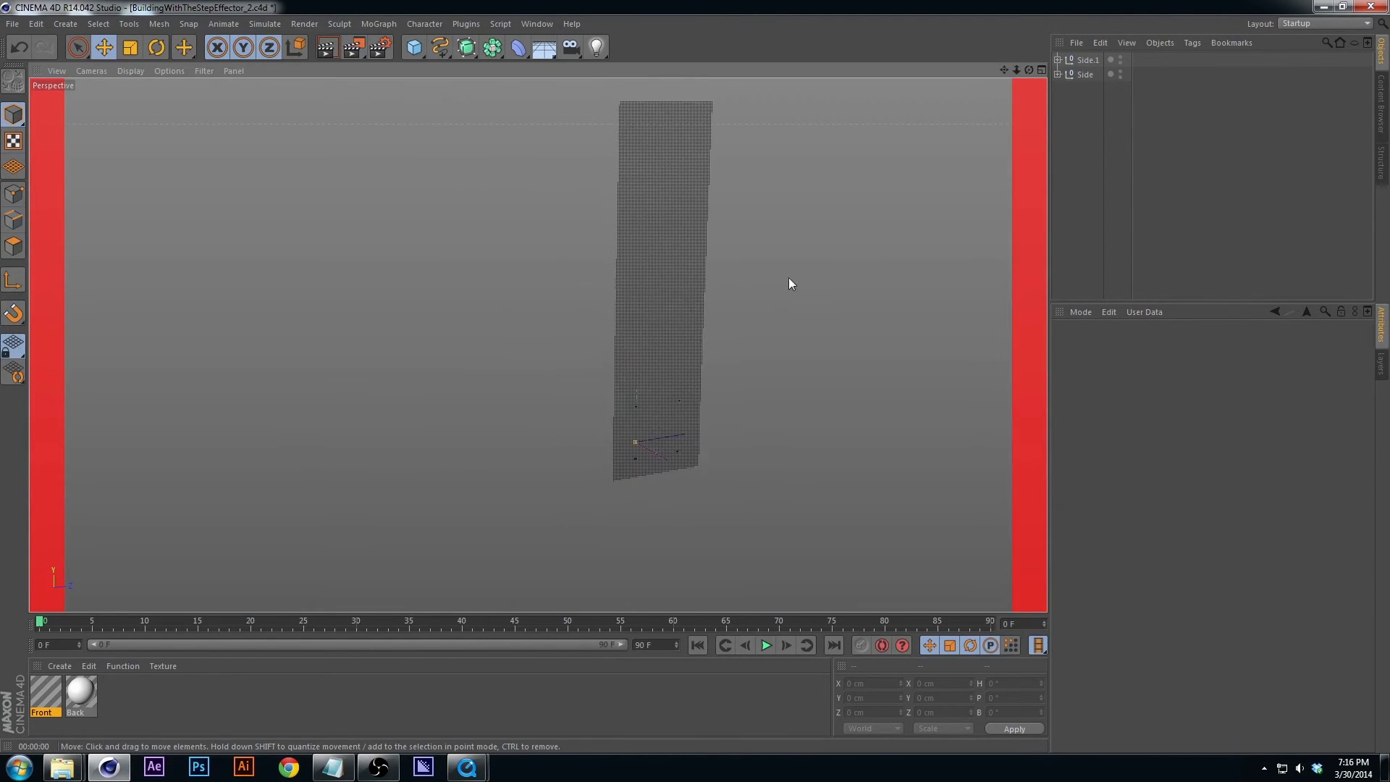
Duplicate the pair of Side groups three times along Z, edge to edge, to form a wall of eight panels.
{"action": "left_click", "coordinate": [1085, 61]}
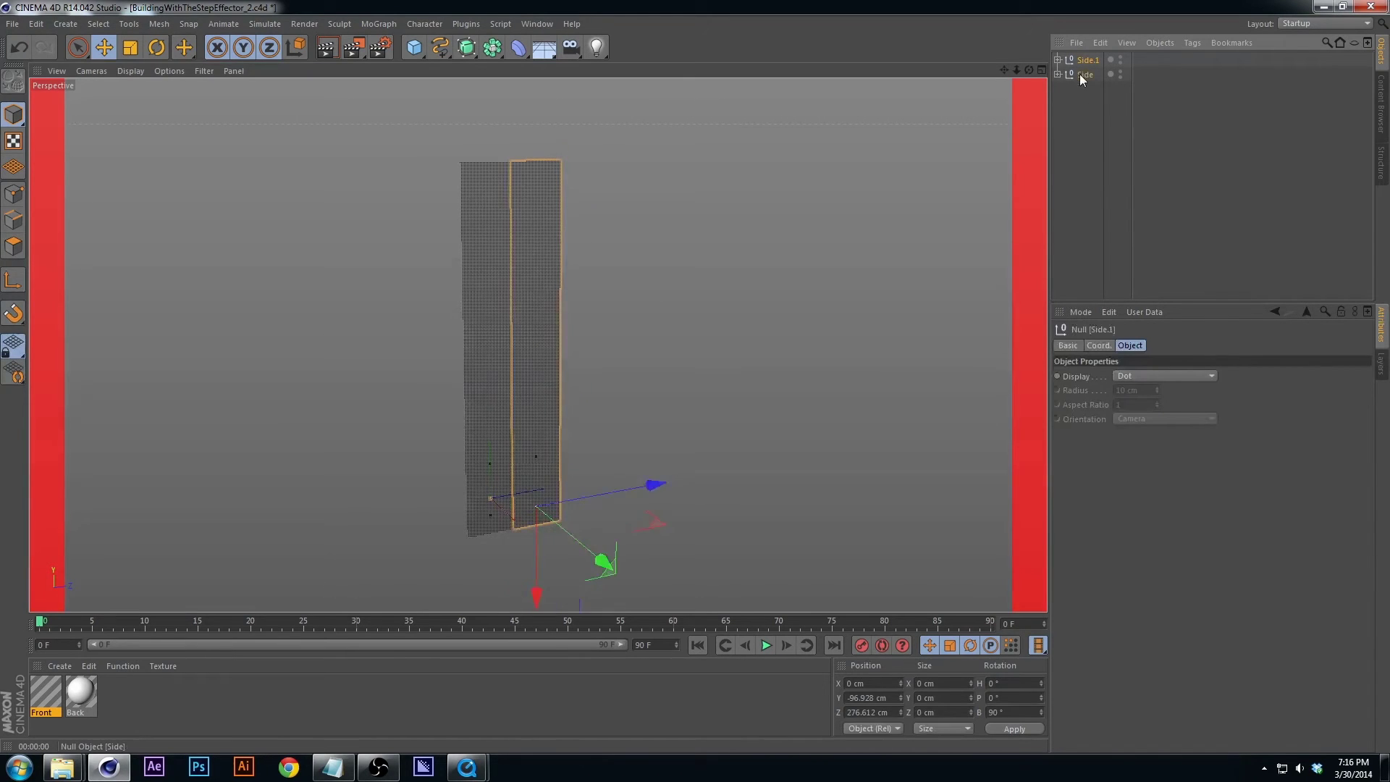
{"action": "left_click", "coordinate": [1079, 73], "text": "ctrl"}
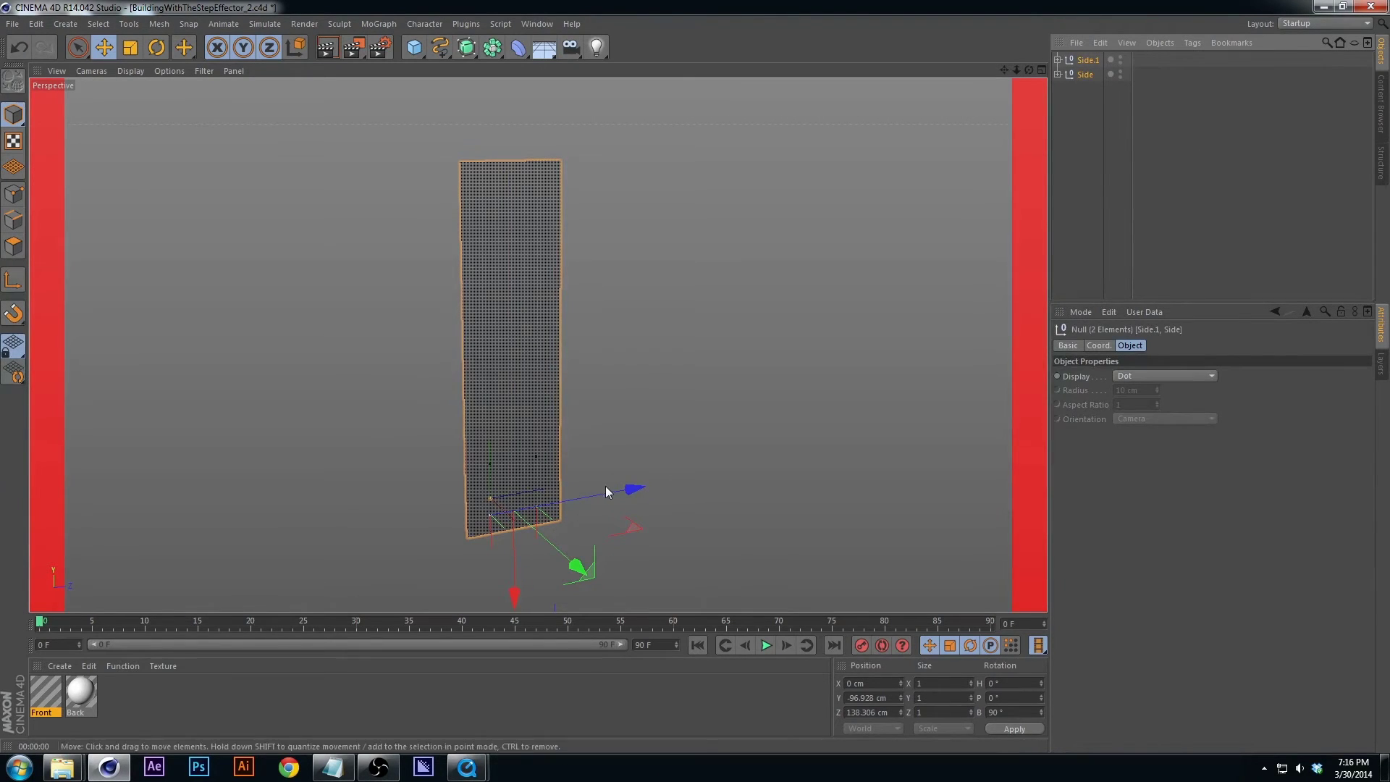
{"action": "left_click_drag", "start_coordinate": [1087, 128], "coordinate": [1084, 74]}
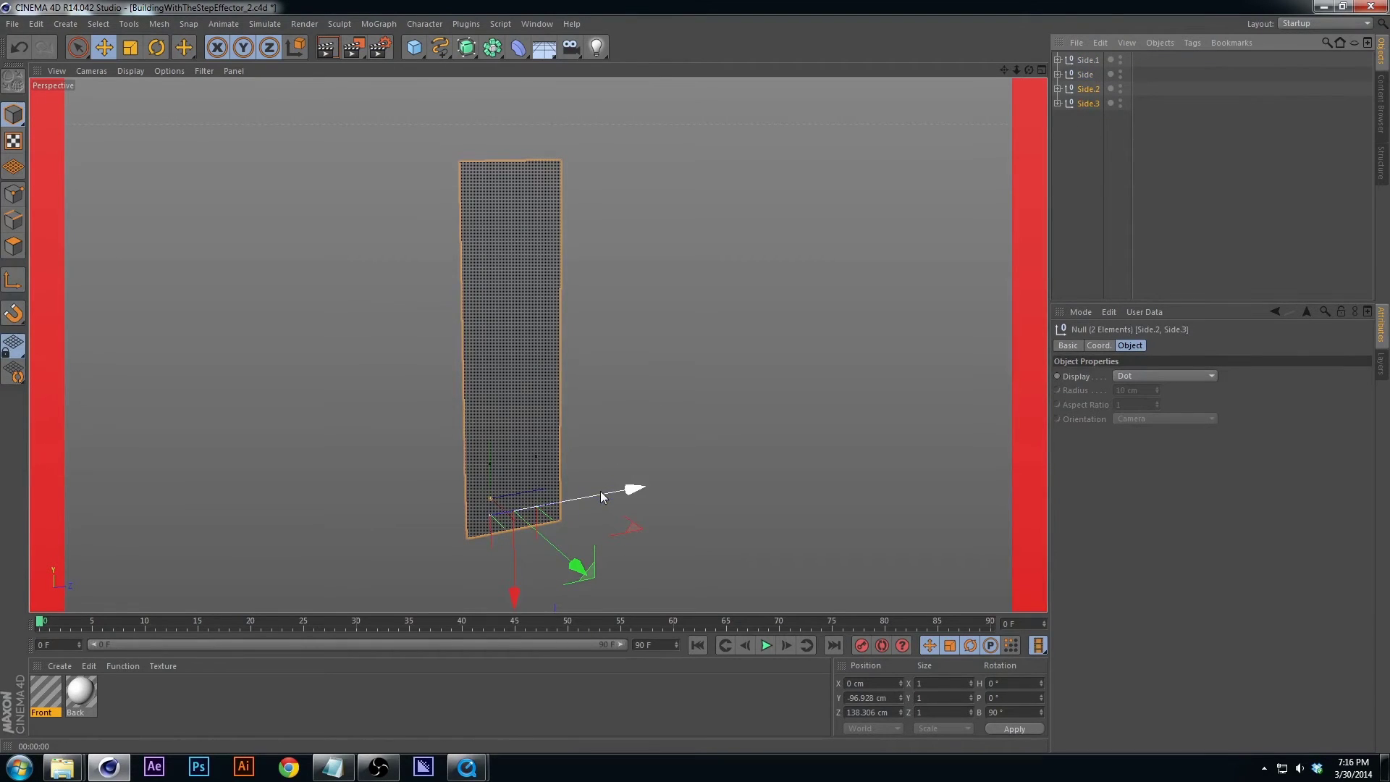
{"action": "left_click_drag", "start_coordinate": [601, 491], "coordinate": [846, 449]}
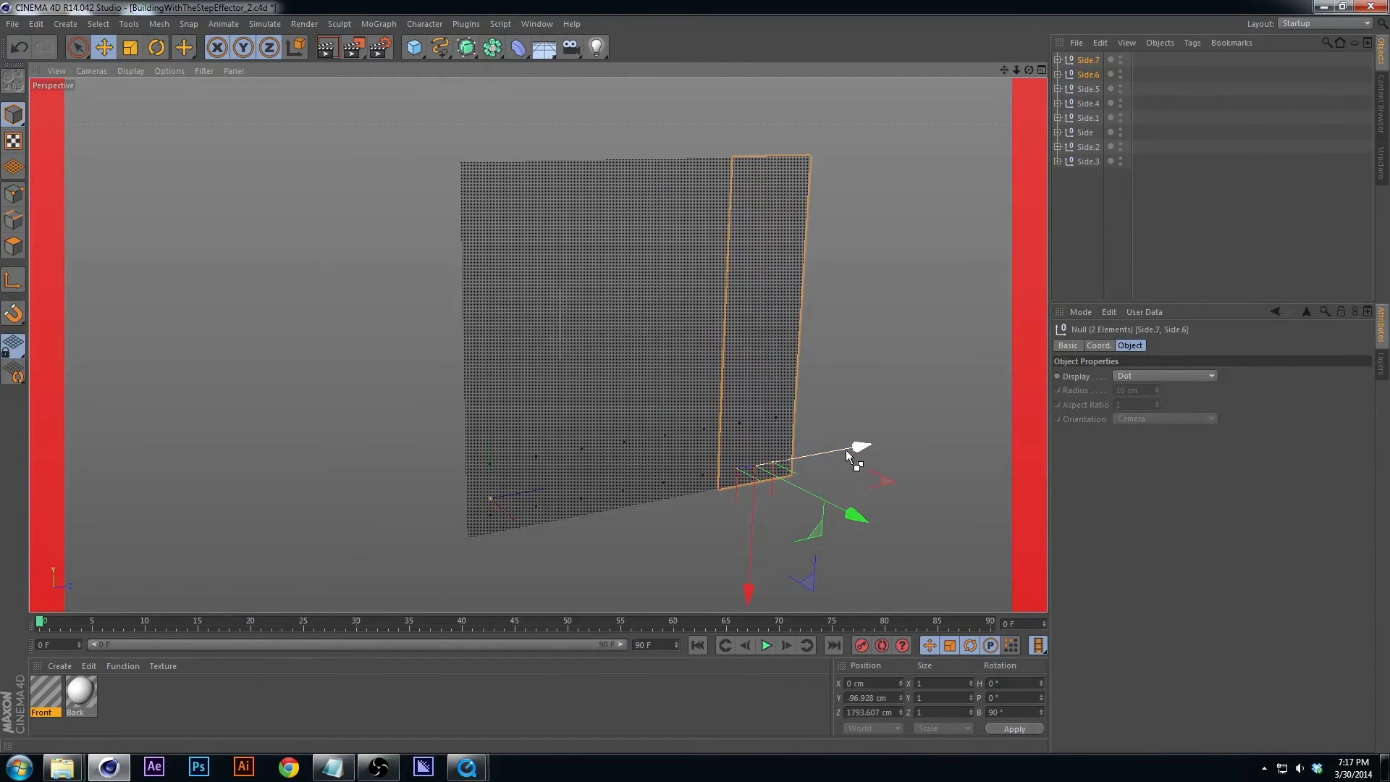
Scrub the animation to frame 38 and inspect the eight-panel wall from another angle.
{"action": "left_click", "coordinate": [57, 621]}
{"action": "left_click_drag", "start_coordinate": [58, 621], "coordinate": [199, 623]}
{"action": "left_click_drag", "start_coordinate": [136, 658], "coordinate": [441, 634]}
{"action": "scroll", "coordinate": [782, 304], "scroll_direction": "down", "scroll_amount": 1}
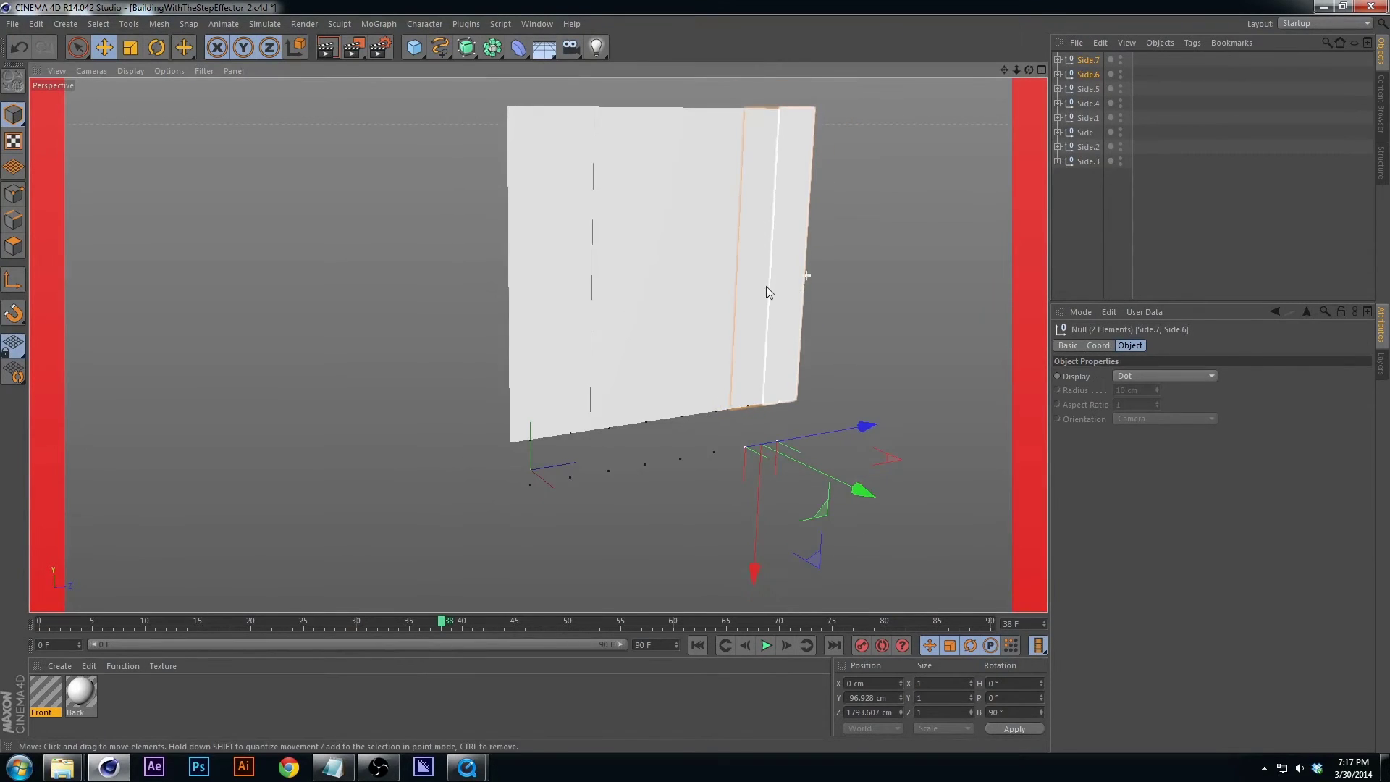
{"action": "middle_click_drag", "start_coordinate": [765, 286], "coordinate": [702, 302], "text": "alt"}
{"action": "left_click_drag", "start_coordinate": [701, 304], "coordinate": [732, 337], "text": "alt"}
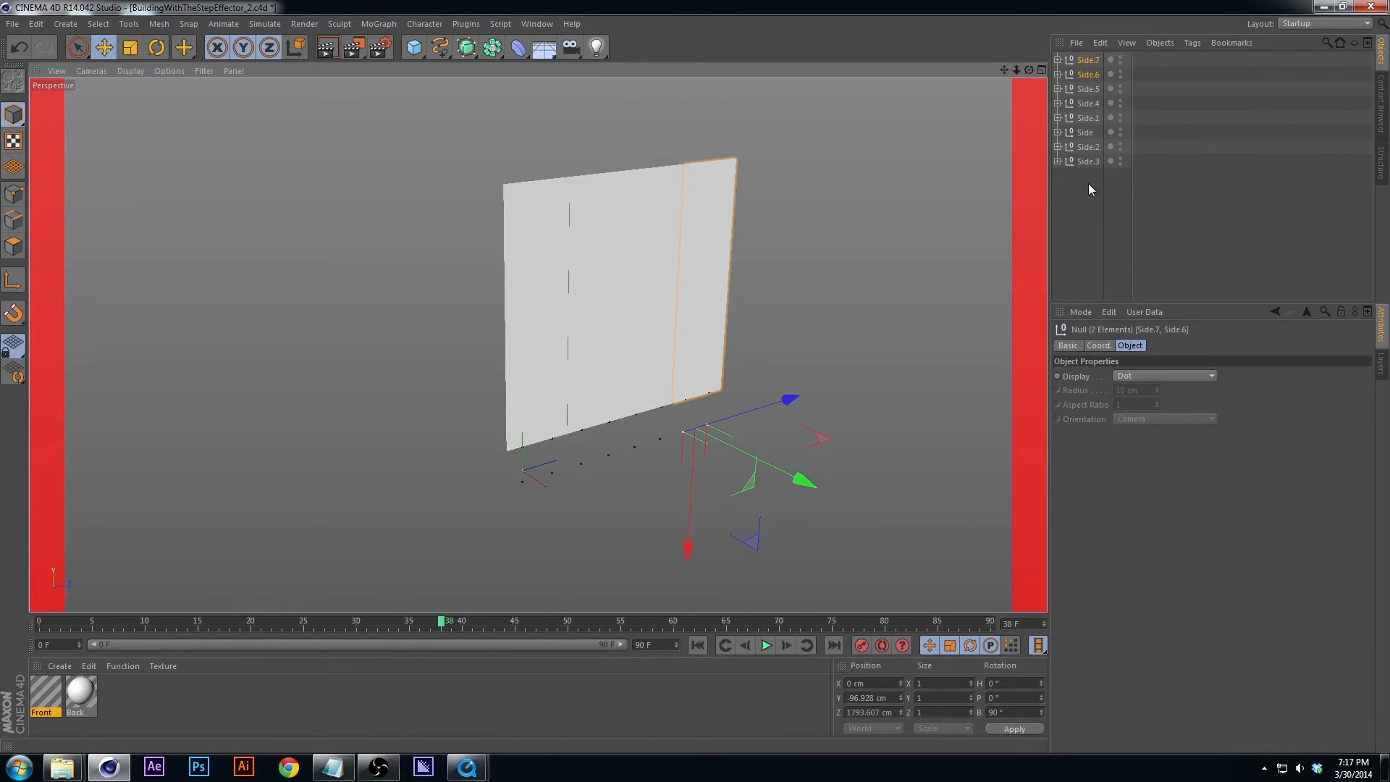
Group all eight Side groups under one null.
{"action": "left_click", "coordinate": [1087, 60]}
{"action": "left_click", "coordinate": [1079, 161], "text": "shift"}
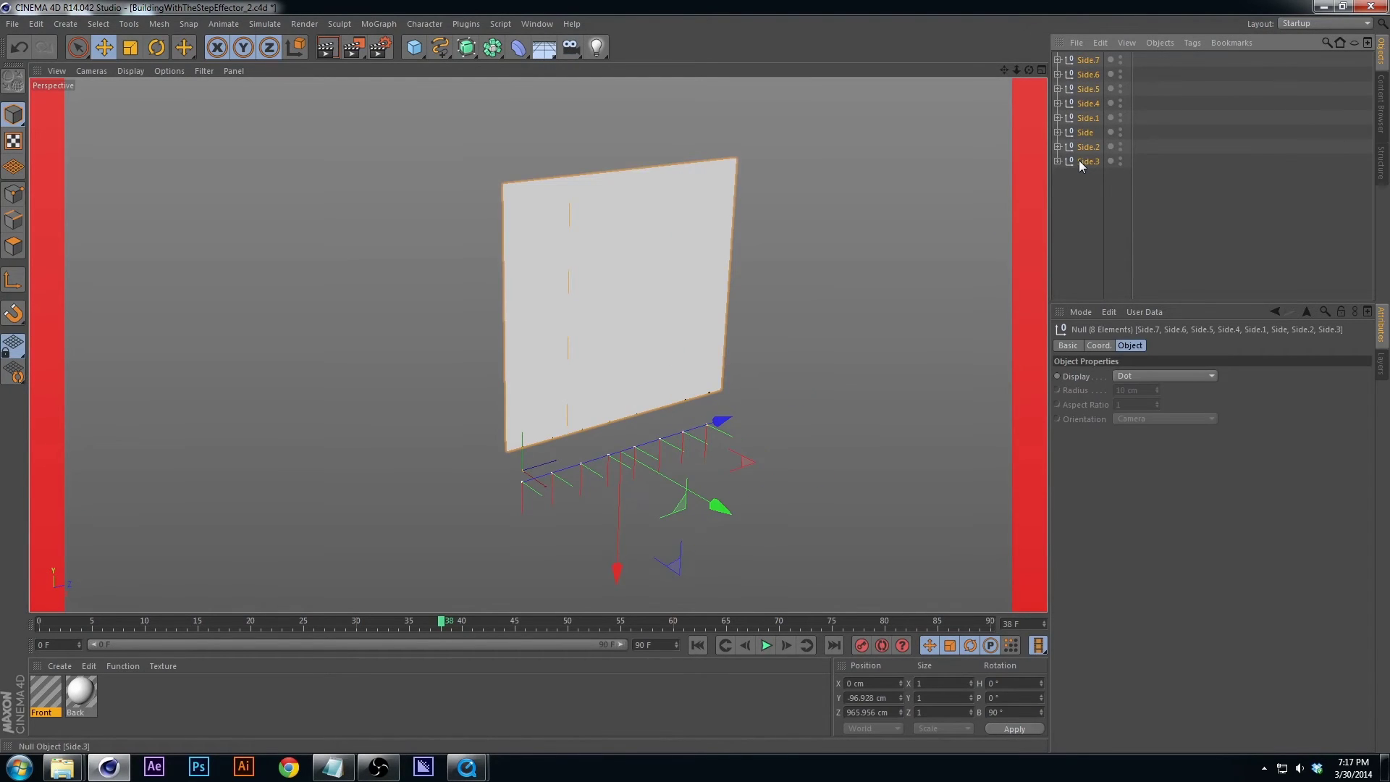
{"action": "key", "text": "alt+g"}
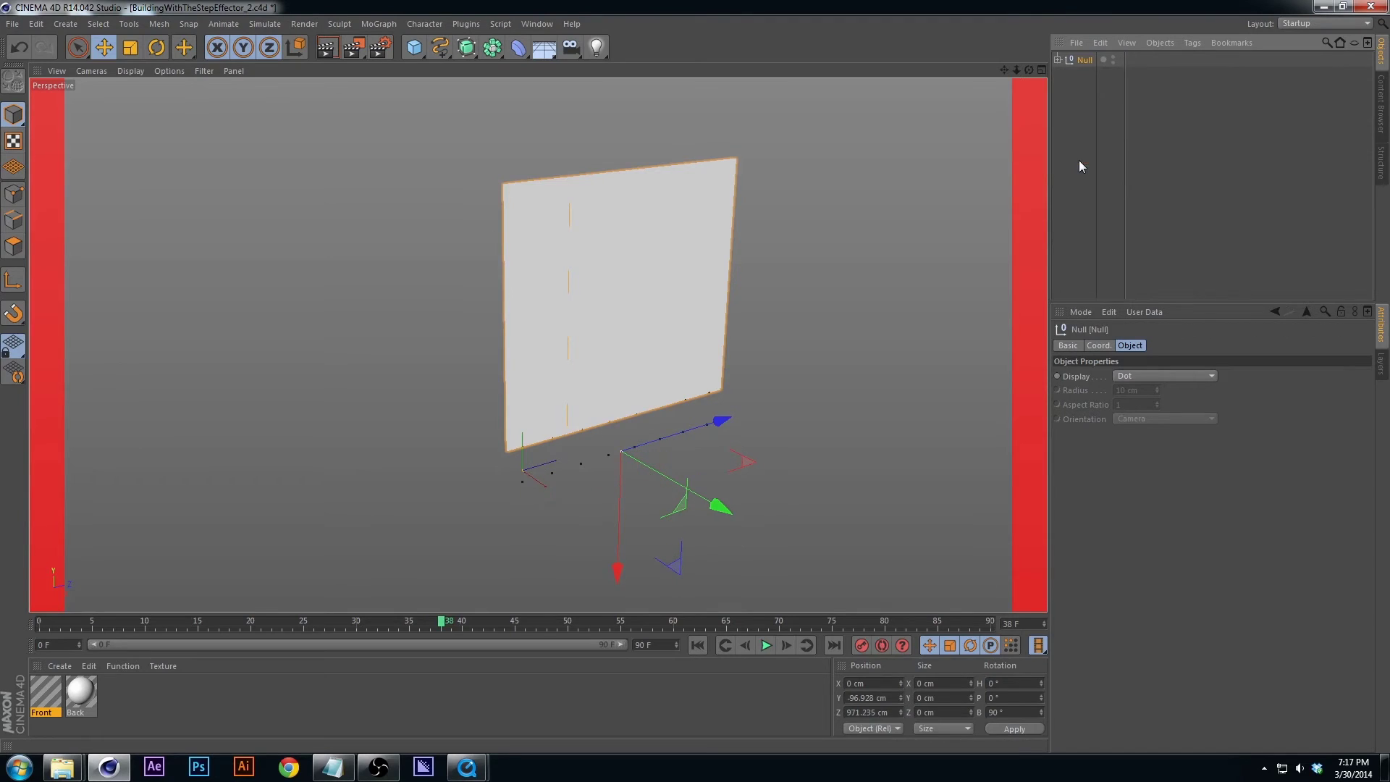
Duplicate the wall null, rotate the copy to a heading of -90° and move it to meet the first wall at a corner.
{"action": "left_click_drag", "start_coordinate": [1080, 62], "coordinate": [1085, 86]}
{"action": "key", "text": "r"}
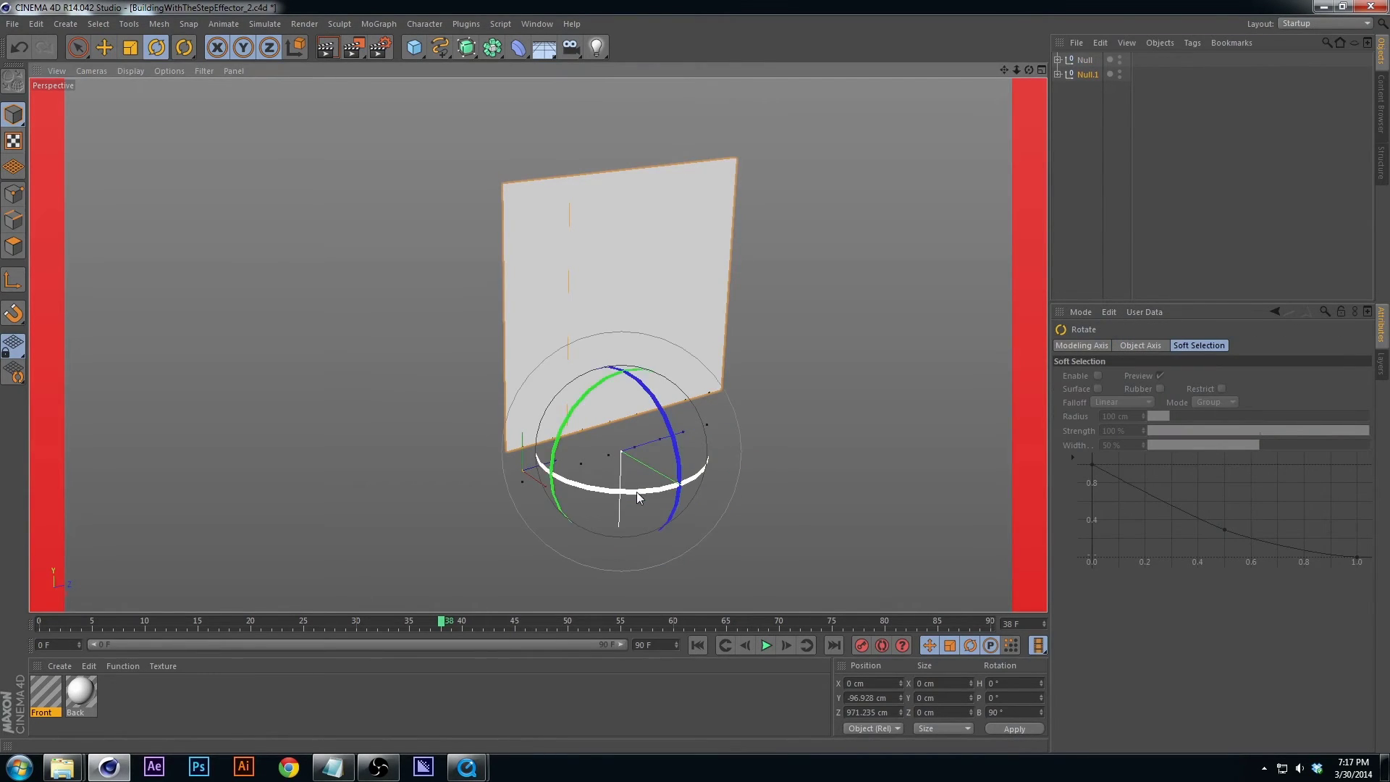
{"action": "left_click_drag", "start_coordinate": [636, 493], "coordinate": [511, 458]}
{"action": "key", "text": "e"}
{"action": "left_click_drag", "start_coordinate": [595, 511], "coordinate": [395, 497]}
{"action": "right_click_drag", "start_coordinate": [476, 240], "coordinate": [509, 316], "text": "alt"}
{"action": "left_click_drag", "start_coordinate": [510, 323], "coordinate": [389, 405], "text": "alt"}
{"action": "left_click_drag", "start_coordinate": [389, 405], "coordinate": [619, 278], "text": "alt"}
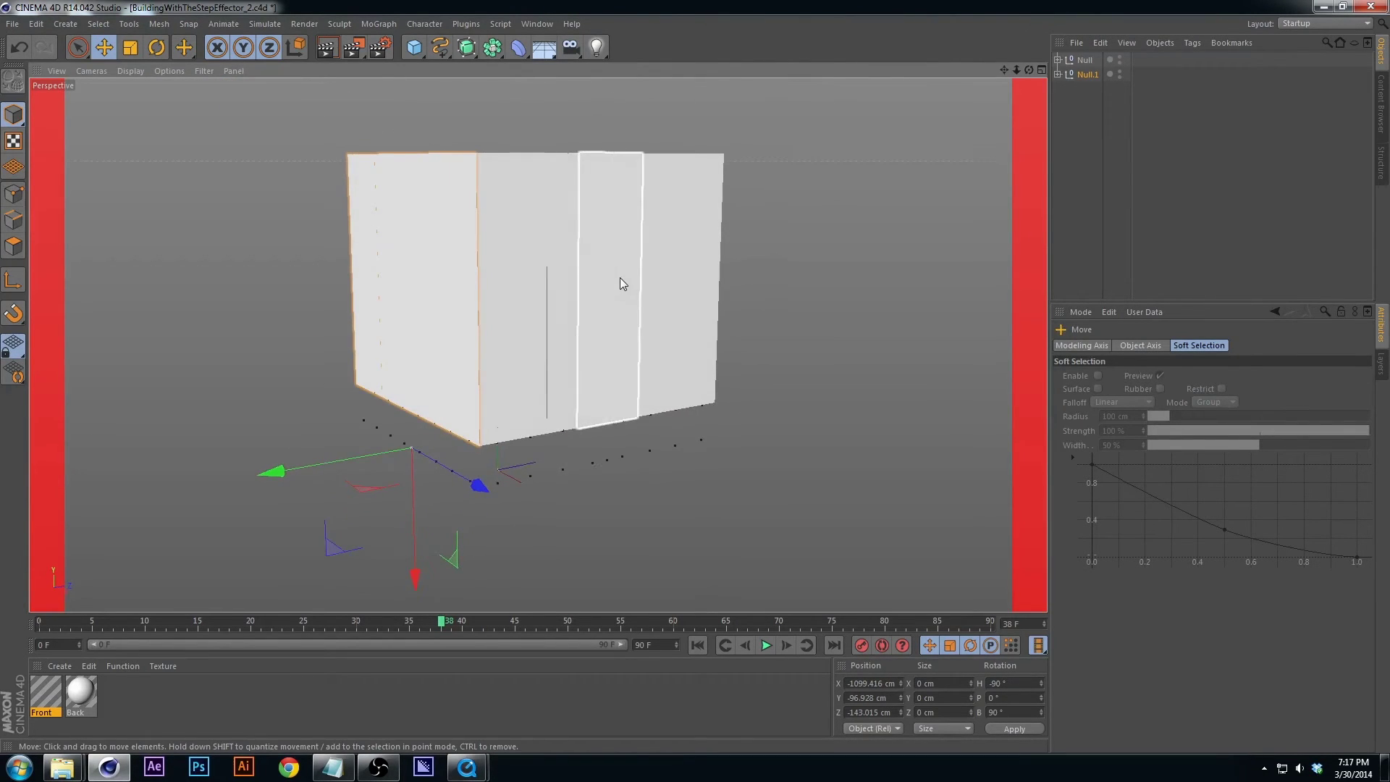
Preview the two joined walls and scrub to frame 12 to examine how their panels unfold.
{"action": "key", "text": "ctrl+r"}
{"action": "key", "text": "a"}
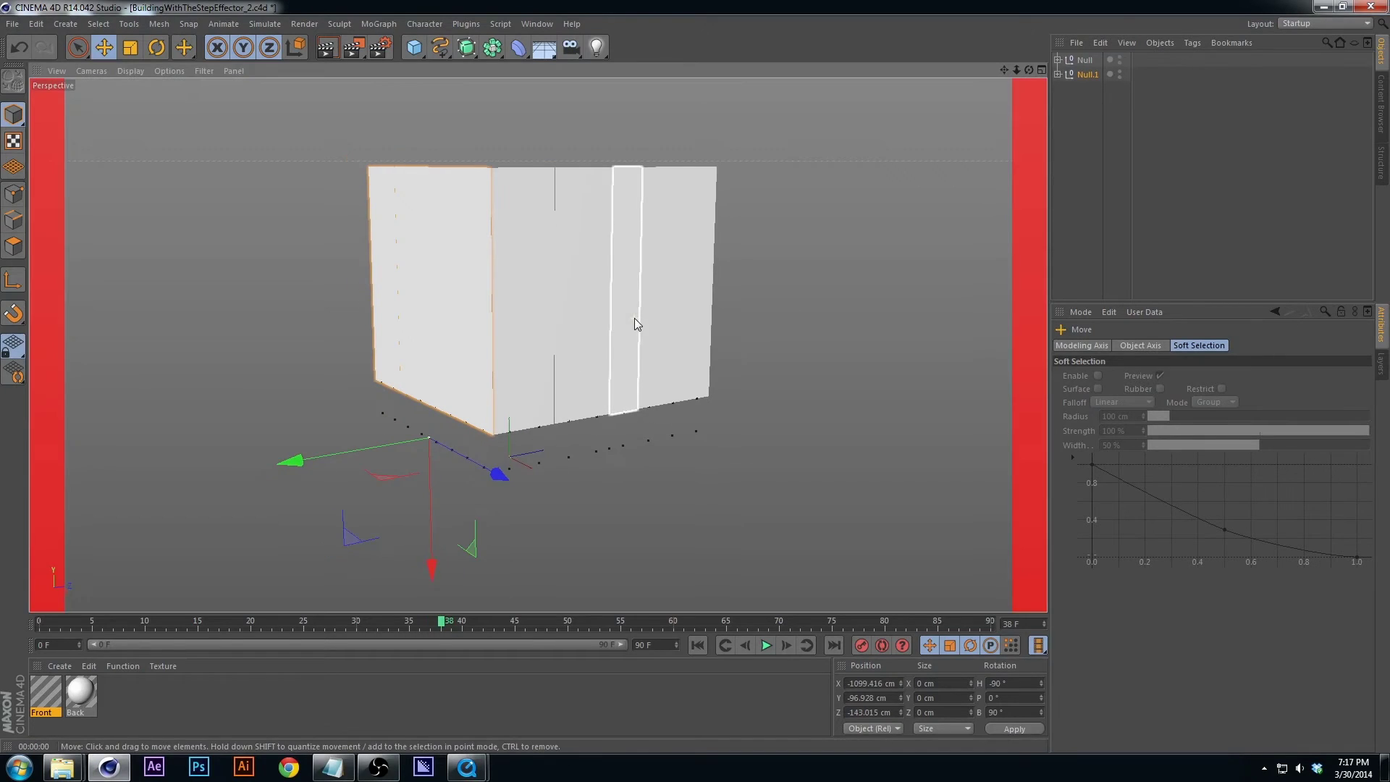
{"action": "left_click_drag", "start_coordinate": [417, 626], "coordinate": [163, 595]}
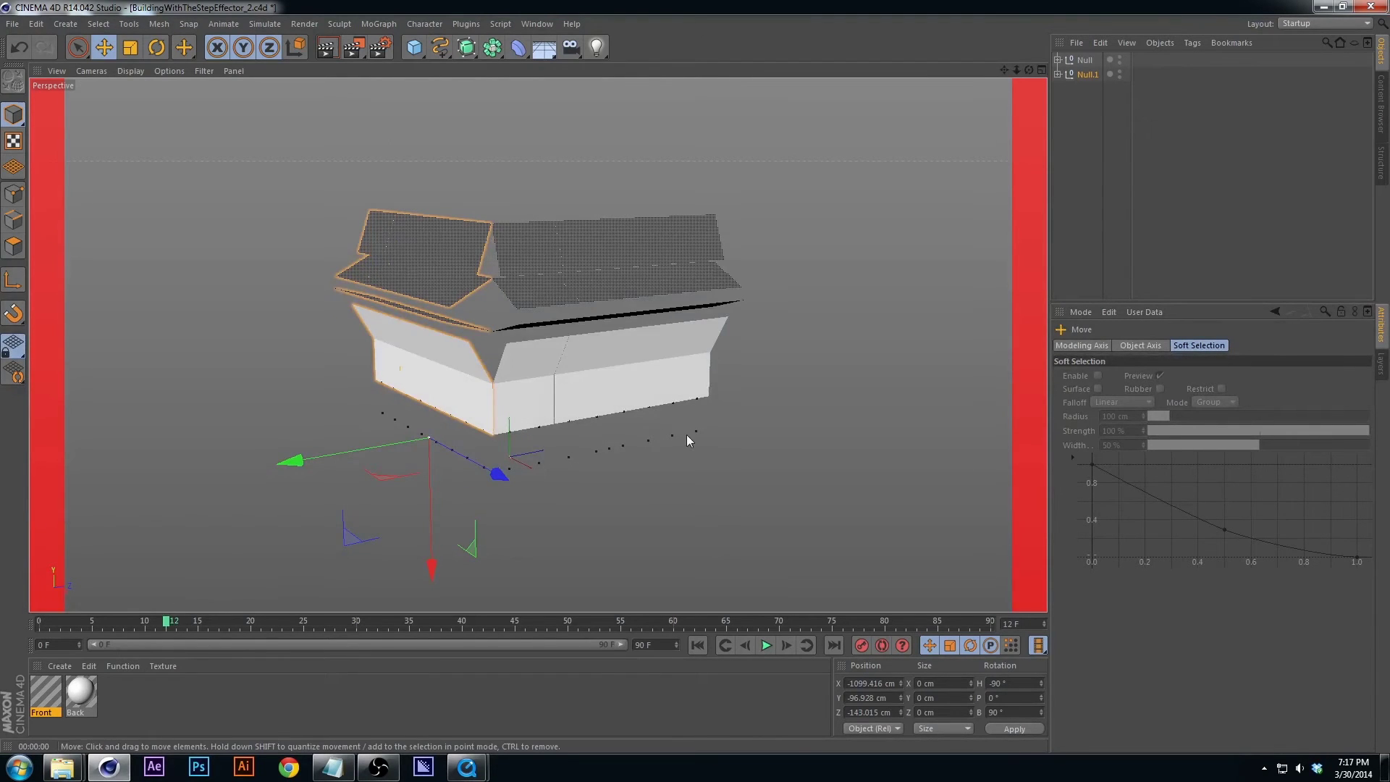
{"action": "key", "text": "ctrl+r"}
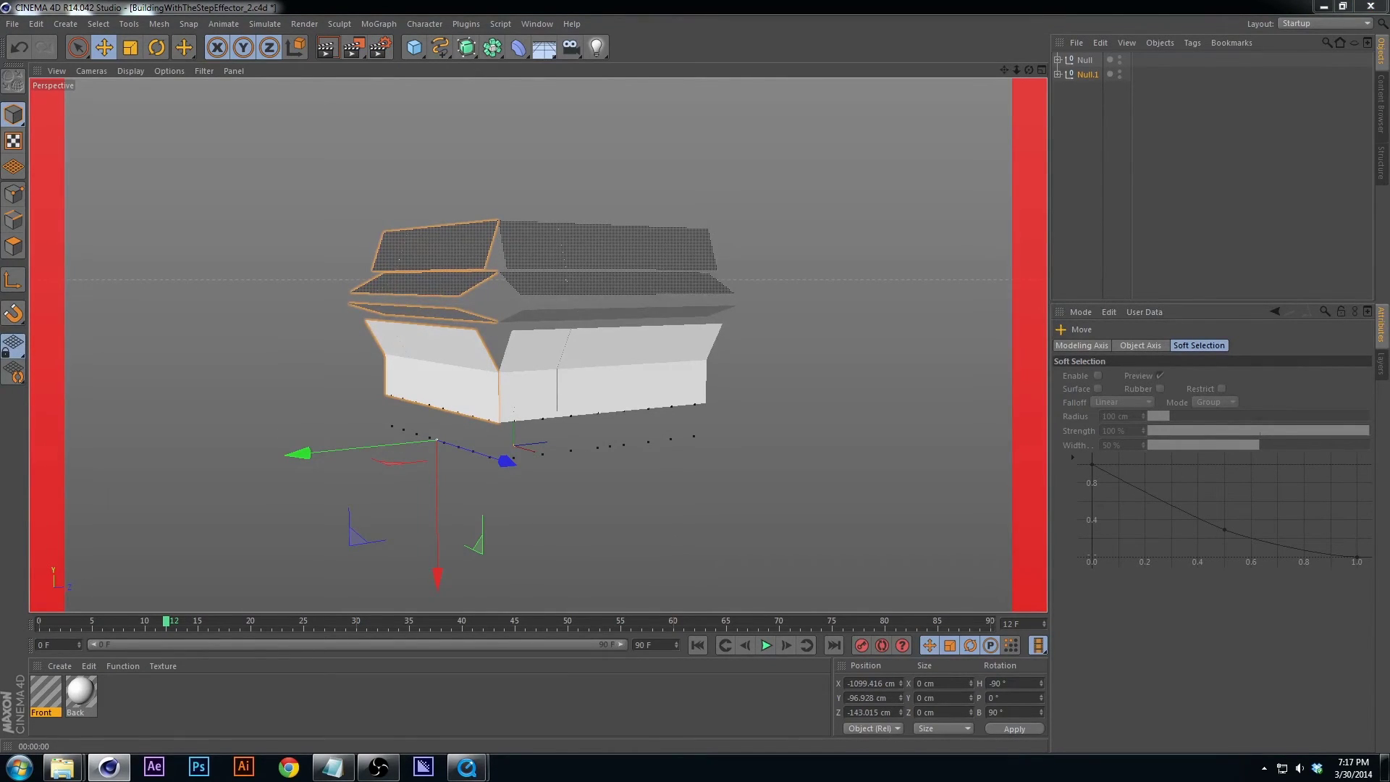
{"action": "left_click", "coordinate": [724, 131]}
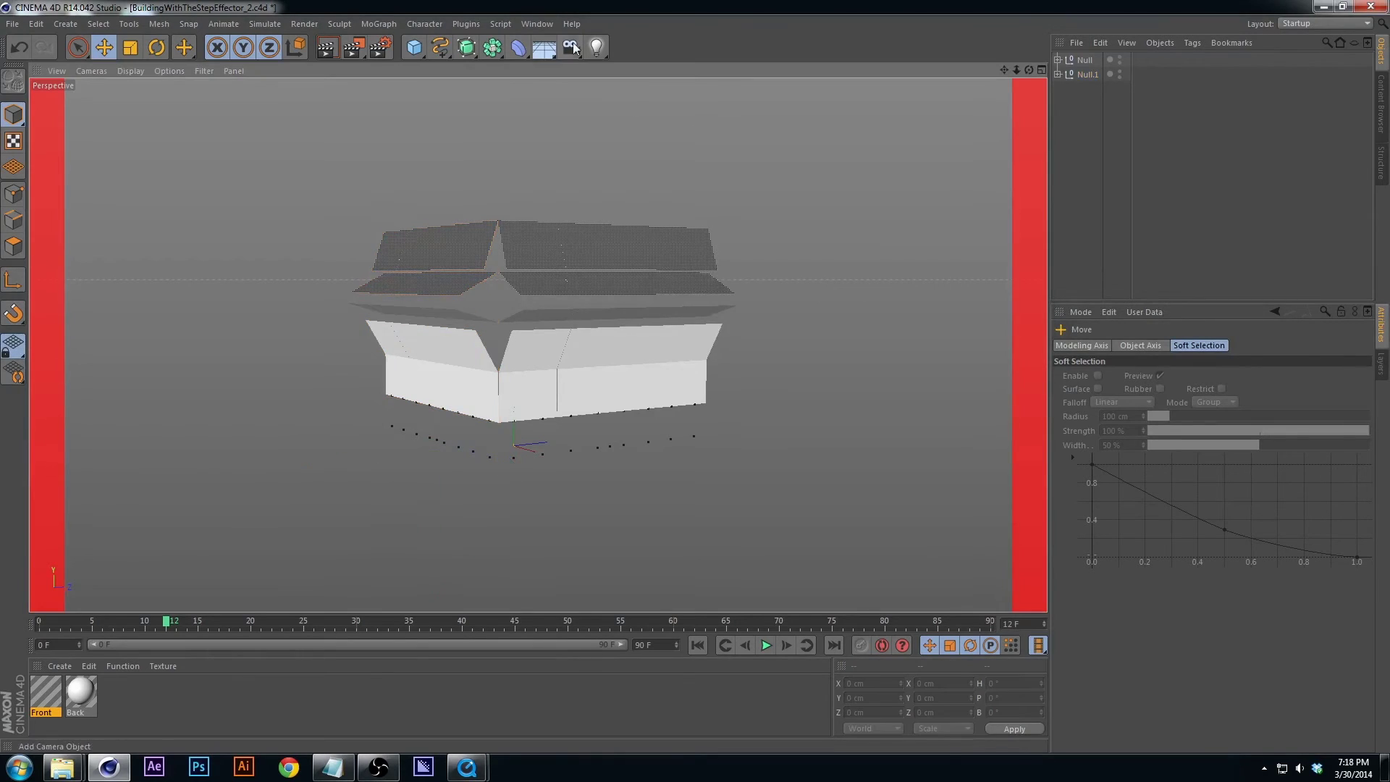
Open the Timeline and enlarge its window so all Step effector tracks fit.
{"action": "left_click", "coordinate": [537, 23]}
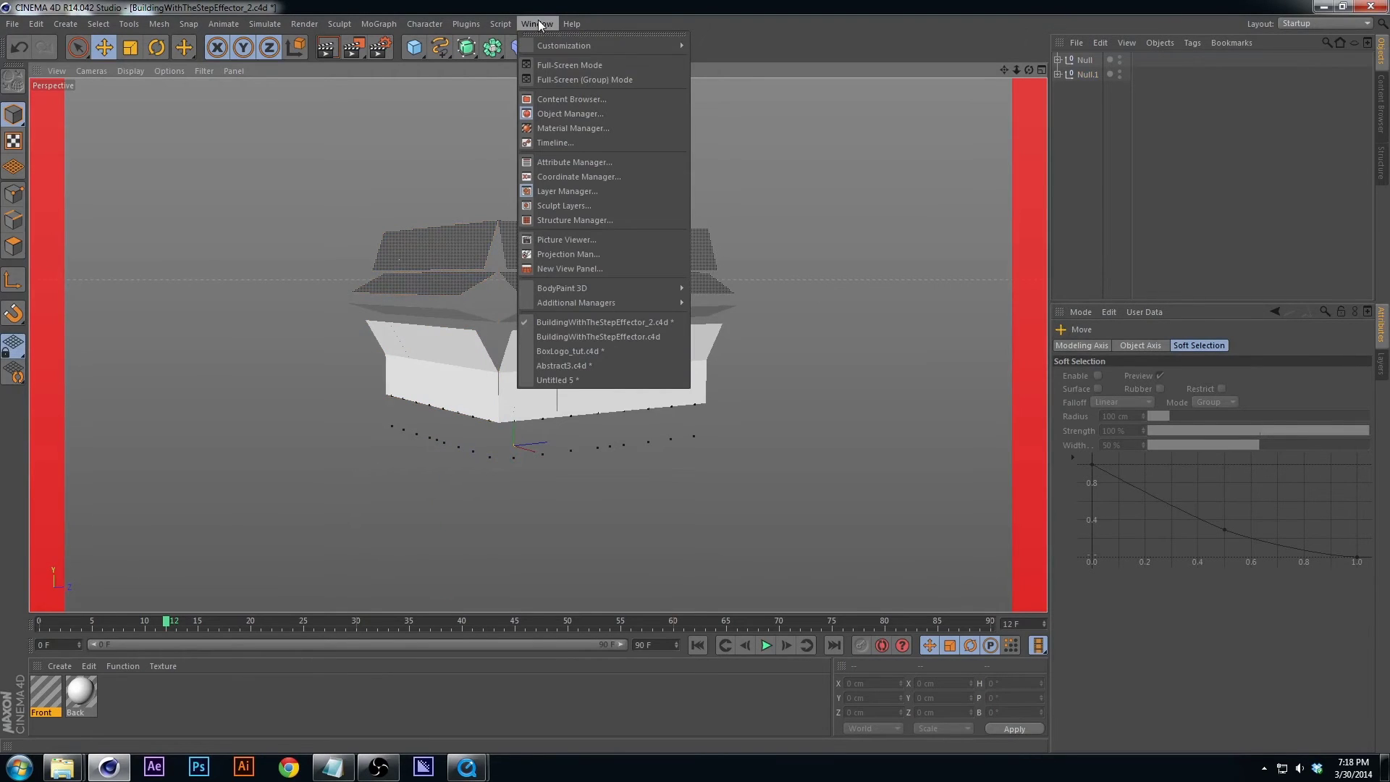
{"action": "left_click", "coordinate": [562, 144]}
{"action": "key", "text": "shift+F3"}
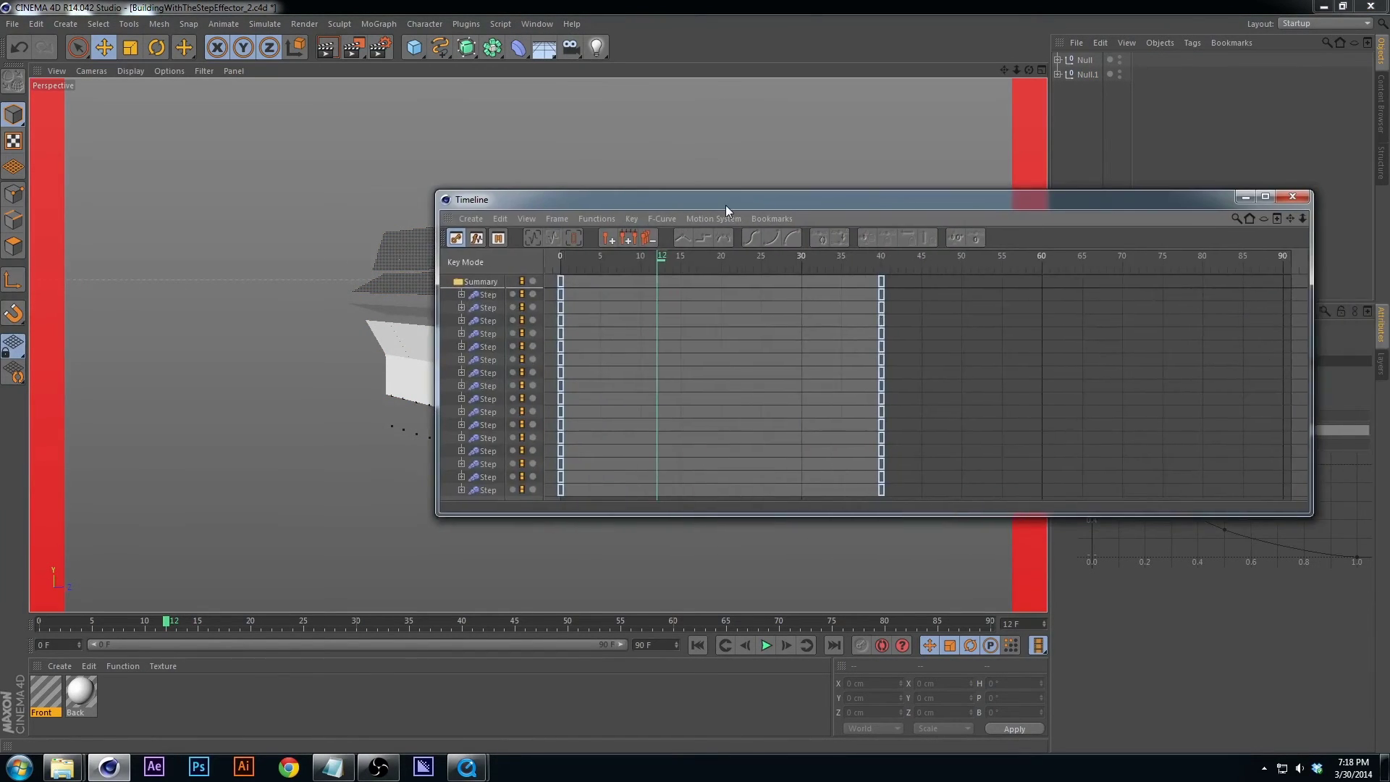
{"action": "left_click_drag", "start_coordinate": [726, 205], "coordinate": [752, 159]}
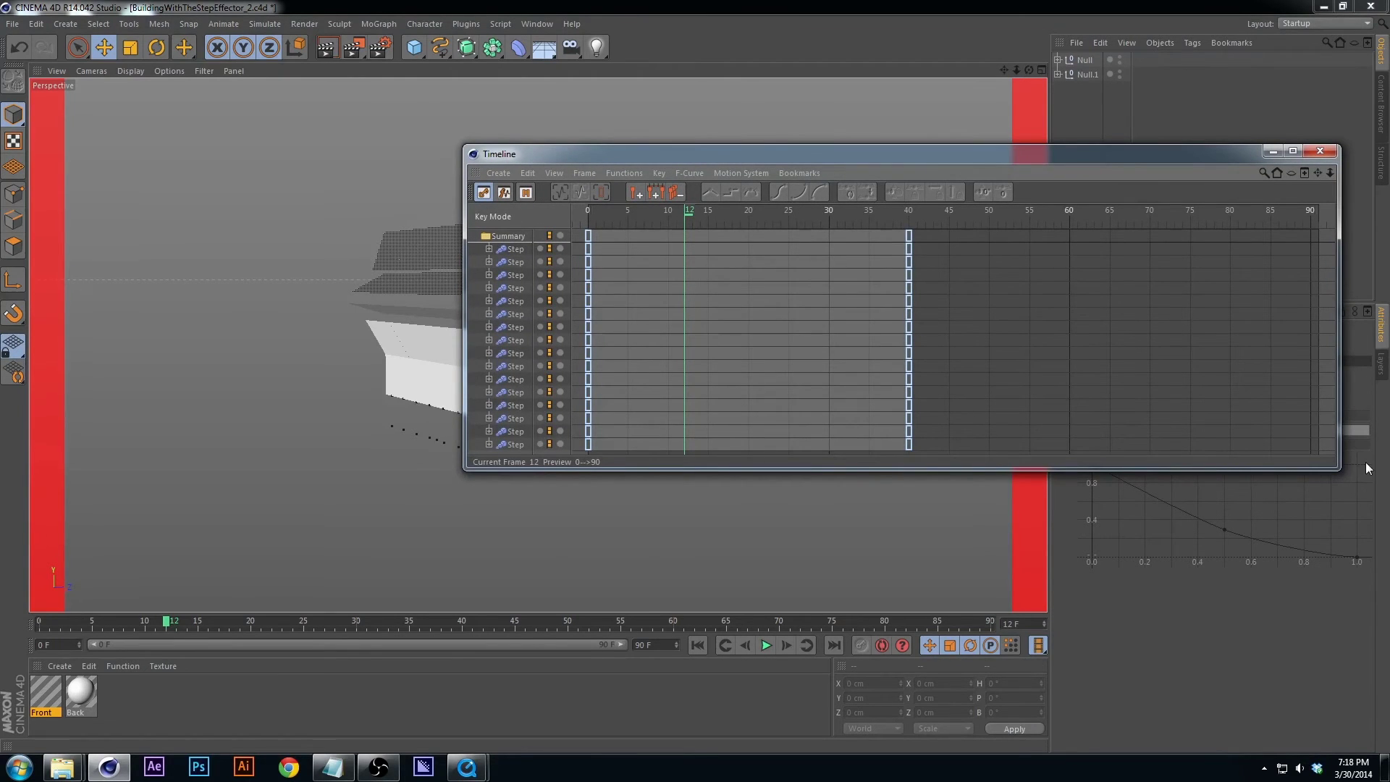
{"action": "left_click_drag", "start_coordinate": [1341, 467], "coordinate": [1350, 598]}
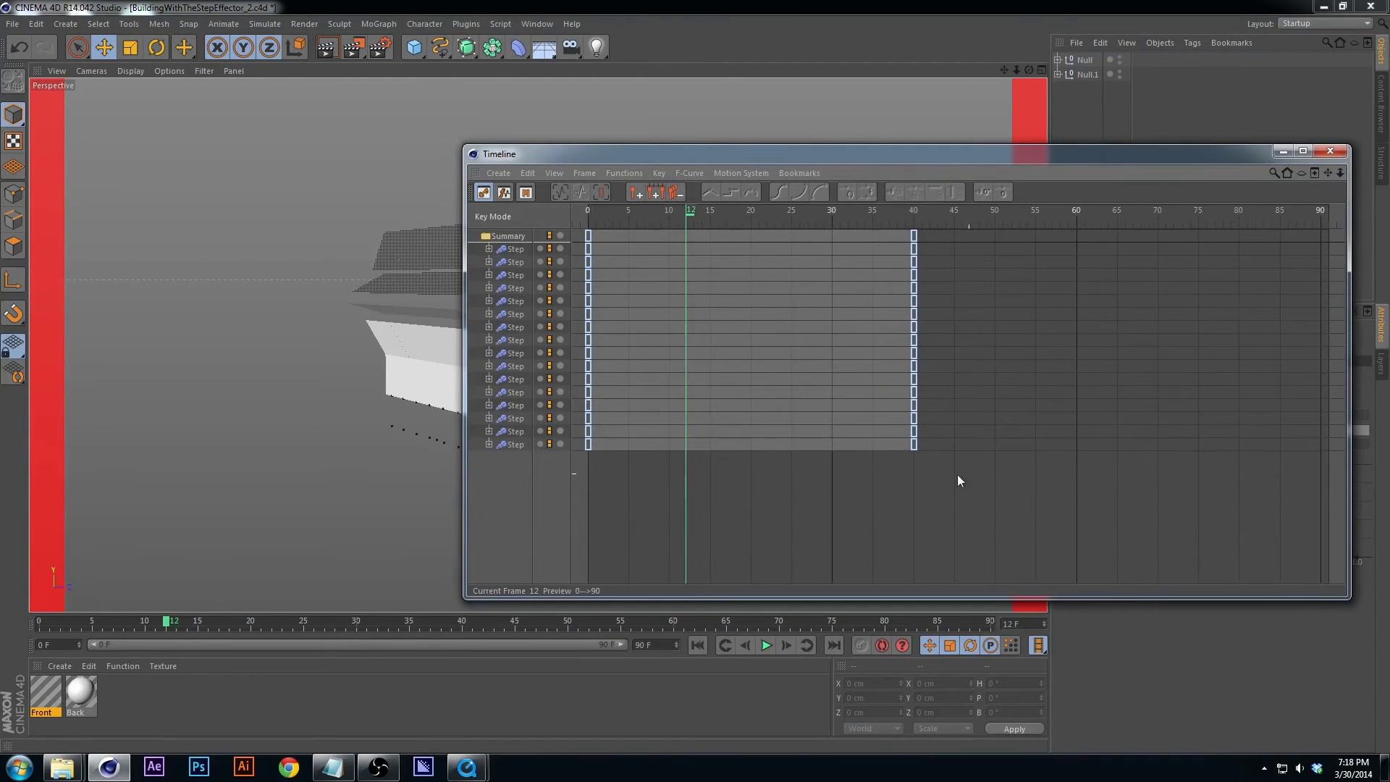
Offset the Step keyframes in blocks so tracks 2–3 start at frame 5, tracks 4–7 at 11, track 8 at 7 and tracks 9–16 at 10.
{"action": "left_click_drag", "start_coordinate": [979, 470], "coordinate": [627, 271]}
{"action": "left_click_drag", "start_coordinate": [1139, 558], "coordinate": [678, 292]}
{"action": "left_click_drag", "start_coordinate": [1098, 542], "coordinate": [648, 341]}
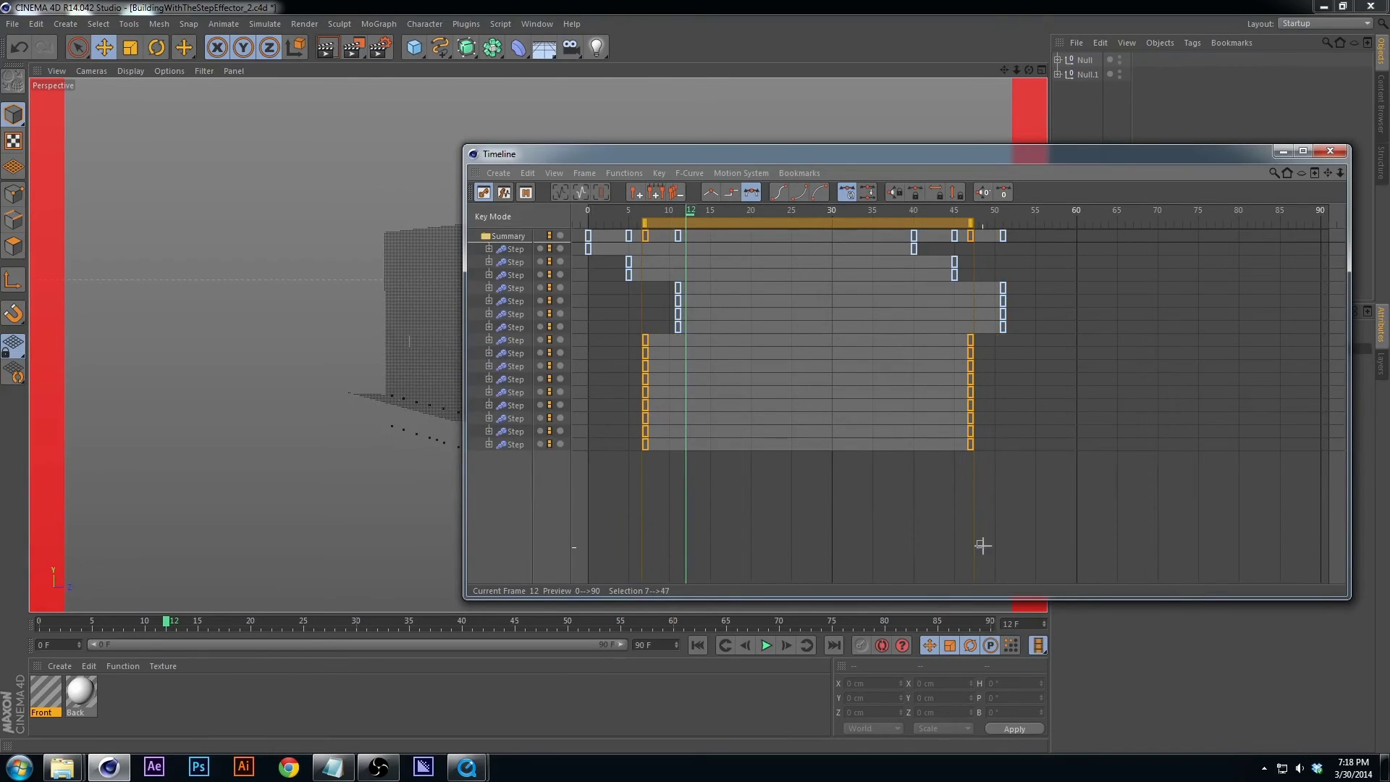
{"action": "left_click_drag", "start_coordinate": [980, 546], "coordinate": [670, 359]}
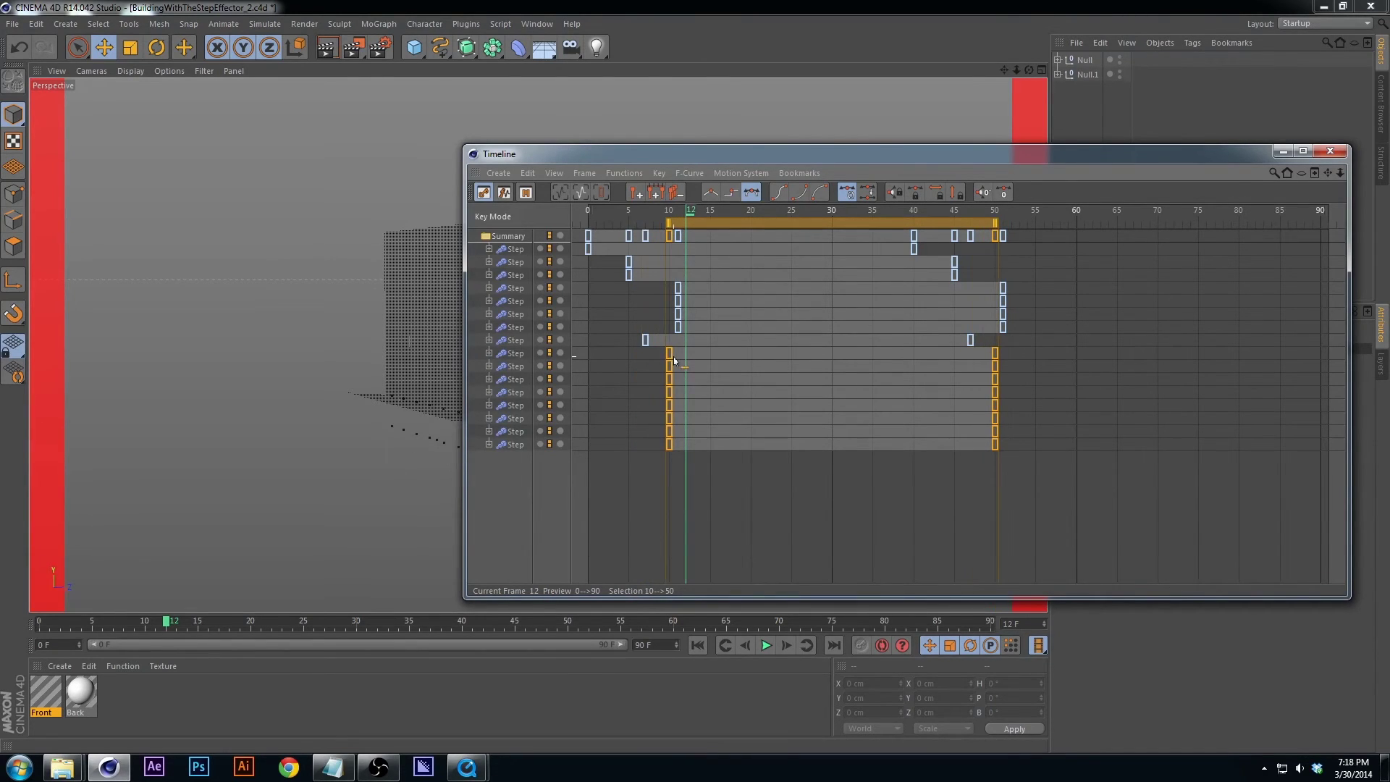
Stagger the last five Step tracks' keyframes to start at frames 3, 6, 11, 16 and 12.
{"action": "left_click_drag", "start_coordinate": [1040, 555], "coordinate": [649, 433]}
{"action": "left_click", "coordinate": [989, 549]}
{"action": "left_click_drag", "start_coordinate": [817, 451], "coordinate": [678, 430]}
{"action": "left_click_drag", "start_coordinate": [1167, 546], "coordinate": [718, 438]}
{"action": "left_click_drag", "start_coordinate": [807, 432], "coordinate": [689, 448]}
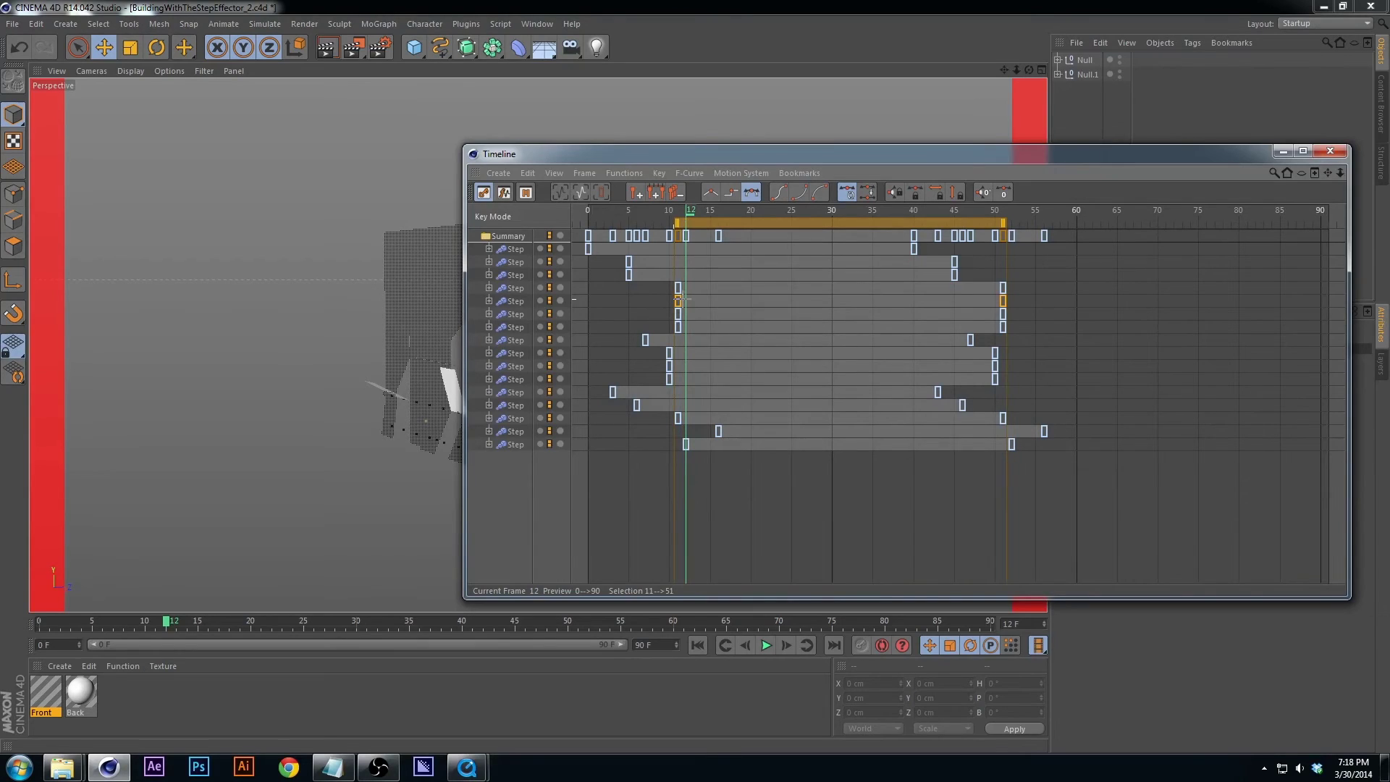
Stagger the middle Step tracks so tracks 3, 5, 7, 10 and 11 start at frames 9, 5, 14, 13 and 9.
{"action": "left_click_drag", "start_coordinate": [683, 299], "coordinate": [956, 305]}
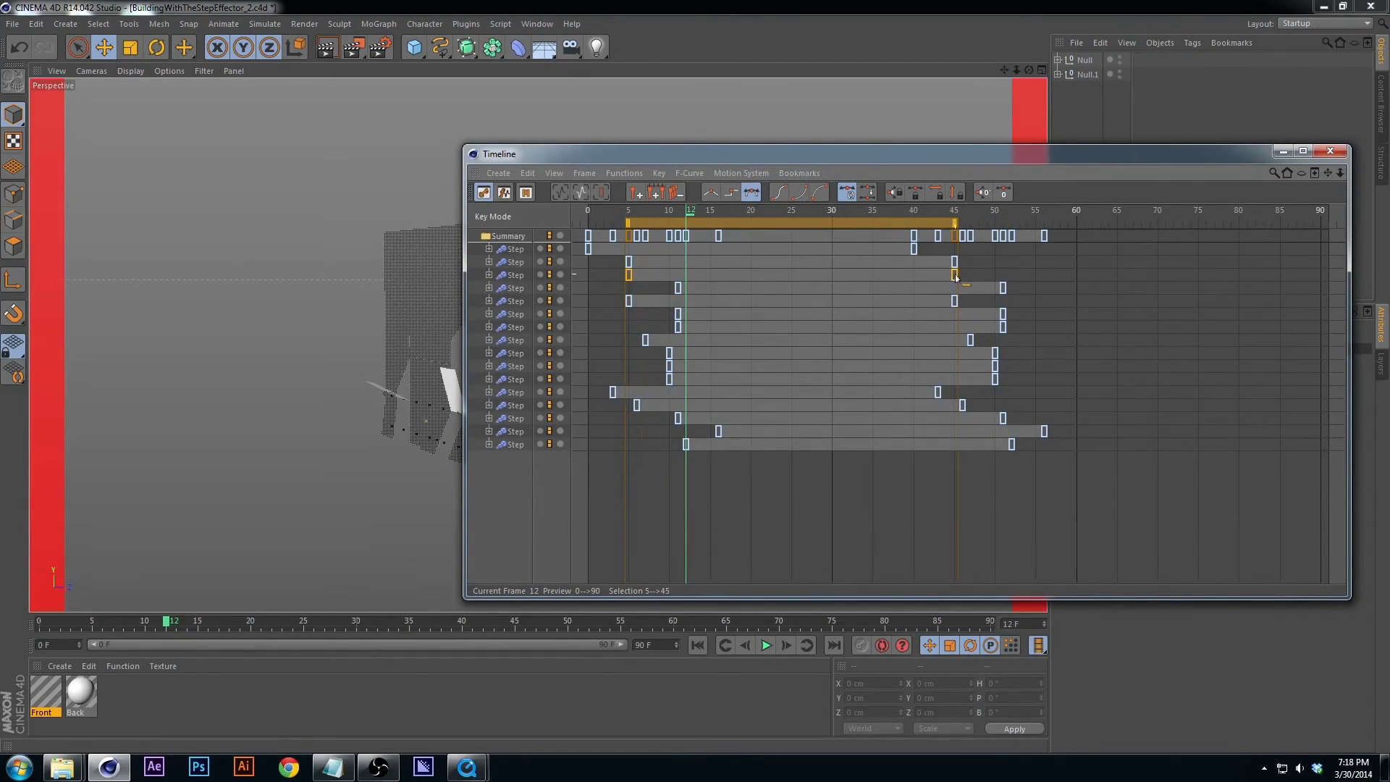
{"action": "left_click_drag", "start_coordinate": [956, 278], "coordinate": [990, 276]}
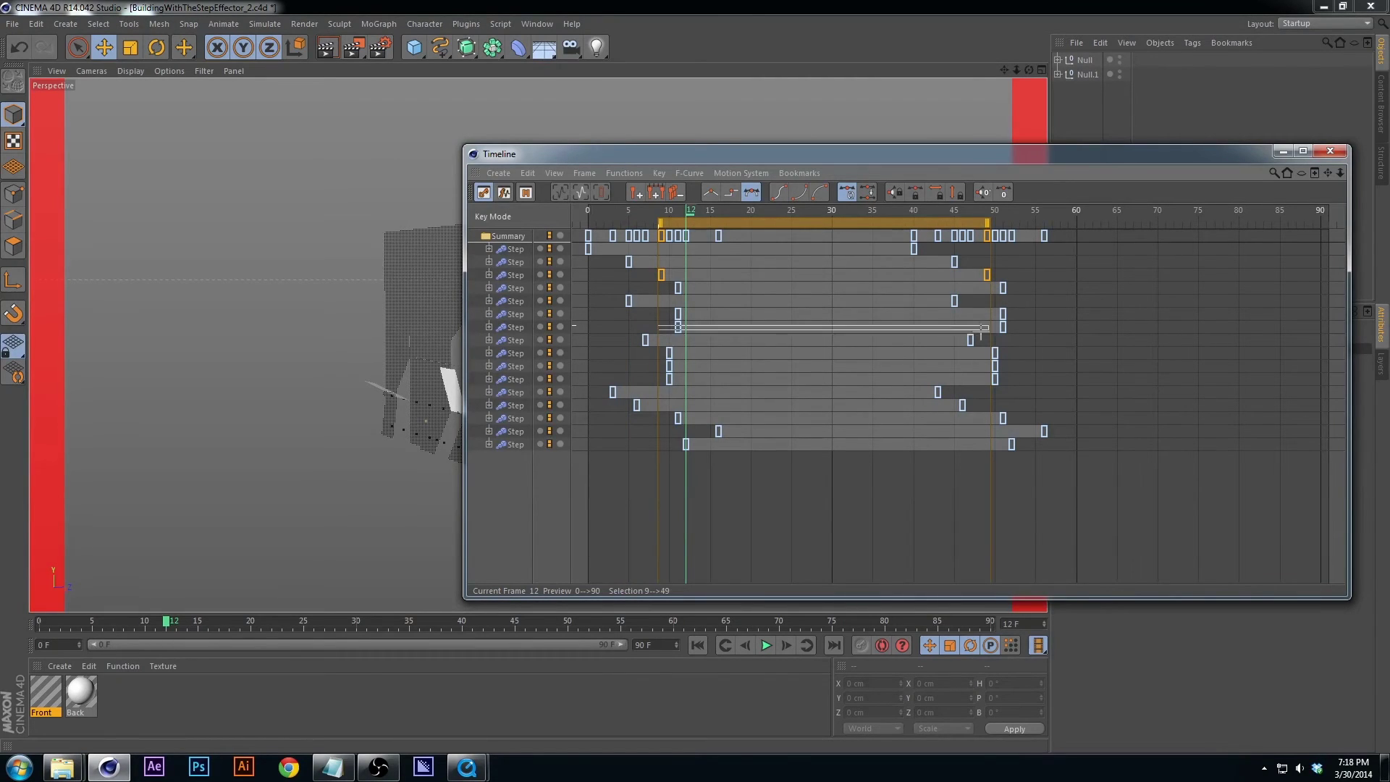
{"action": "left_click_drag", "start_coordinate": [1018, 327], "coordinate": [1006, 329]}
{"action": "left_click_drag", "start_coordinate": [624, 316], "coordinate": [692, 358]}
{"action": "left_click_drag", "start_coordinate": [983, 364], "coordinate": [1021, 370]}
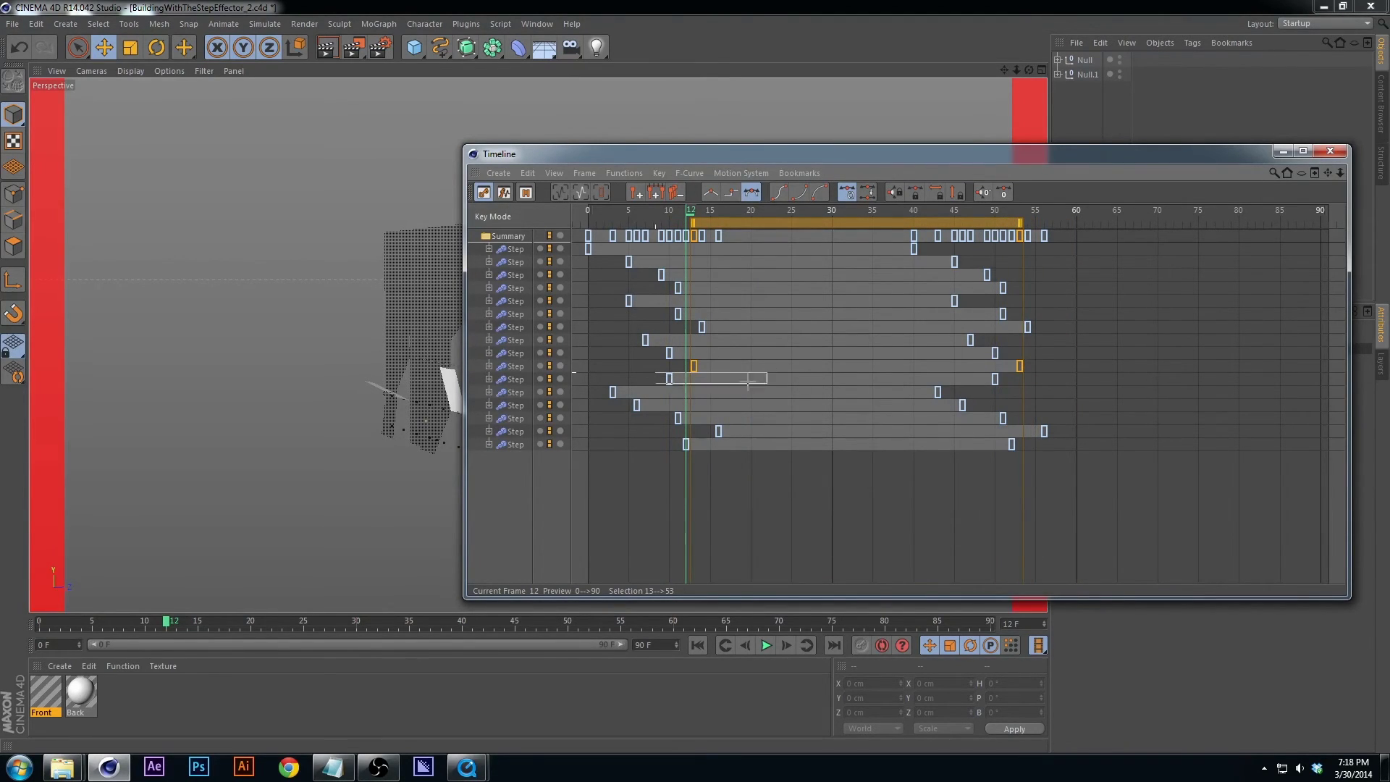
{"action": "left_click_drag", "start_coordinate": [996, 380], "coordinate": [988, 382]}
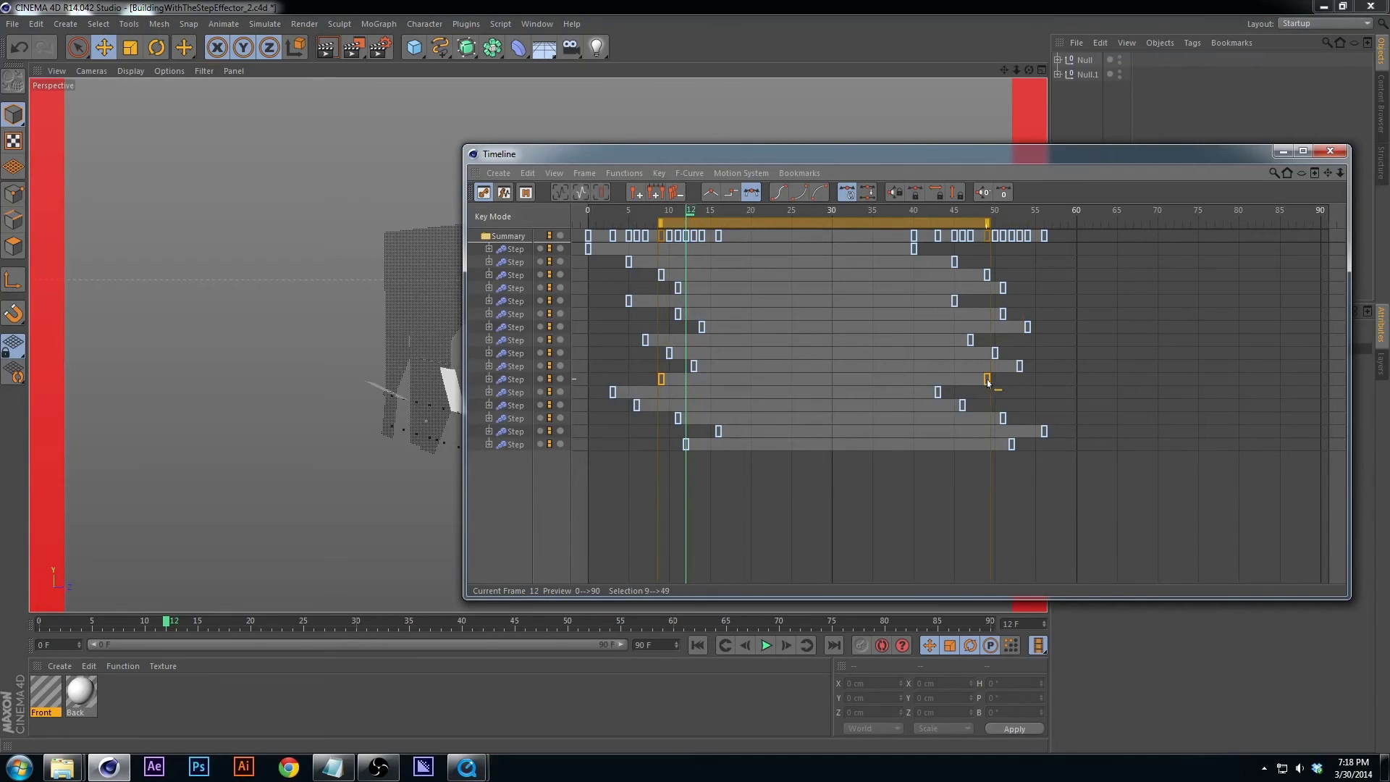
{"action": "left_click", "coordinate": [1084, 496]}
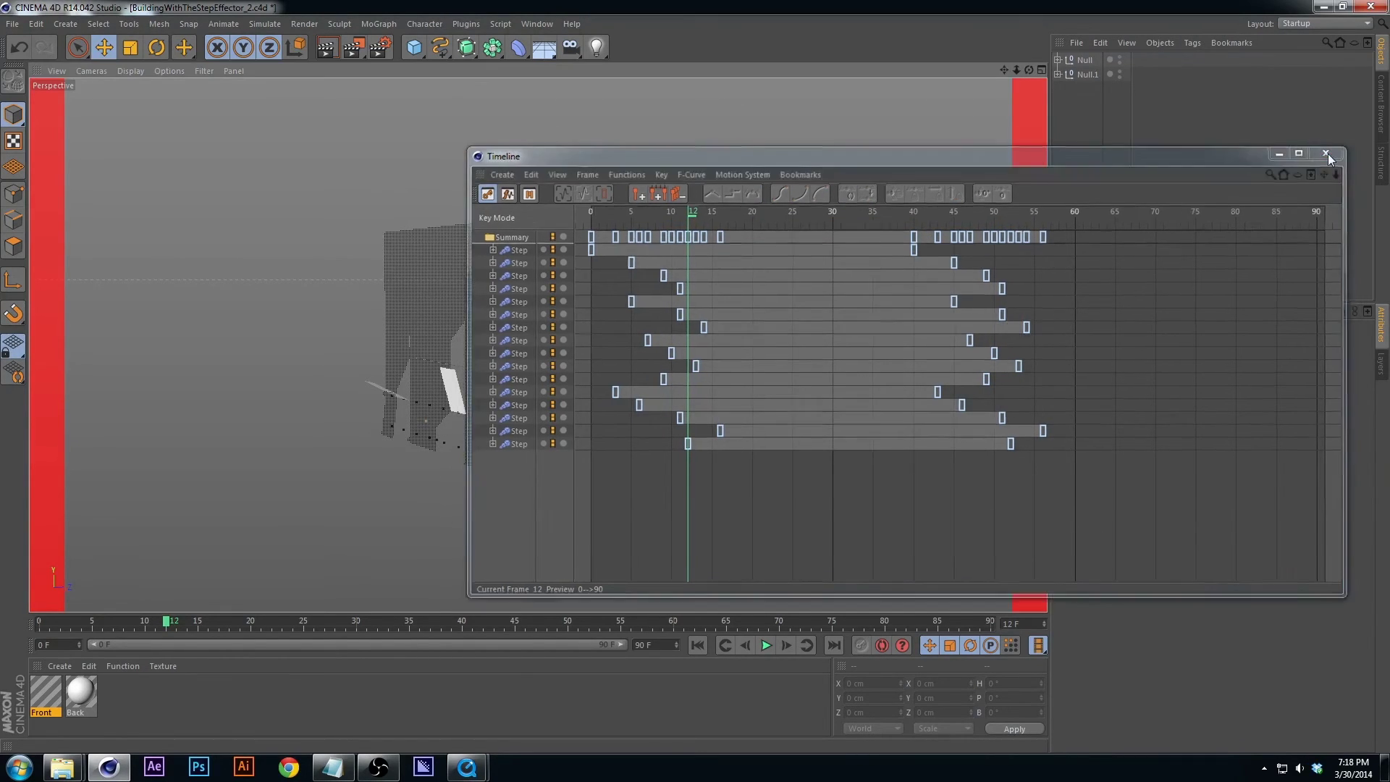
Close the Timeline, scrub to frame 22 and test-render the two partly unfolded walls.
{"action": "left_click", "coordinate": [1330, 151]}
{"action": "left_click", "coordinate": [337, 621]}
{"action": "mouse_move", "coordinate": [337, 621]}
{"action": "left_mouse_down"}
{"action": "mouse_move", "coordinate": [33, 619]}
{"action": "mouse_move", "coordinate": [242, 622]}
{"action": "mouse_move", "coordinate": [396, 586]}
{"action": "mouse_move", "coordinate": [273, 592]}
{"action": "left_mouse_up"}
{"action": "mouse_move", "coordinate": [489, 373]}
{"action": "left_mouse_down", "text": "alt"}
{"action": "mouse_move", "coordinate": [566, 354]}
{"action": "mouse_move", "coordinate": [604, 384]}
{"action": "mouse_move", "coordinate": [596, 372]}
{"action": "left_mouse_up", "text": "alt"}
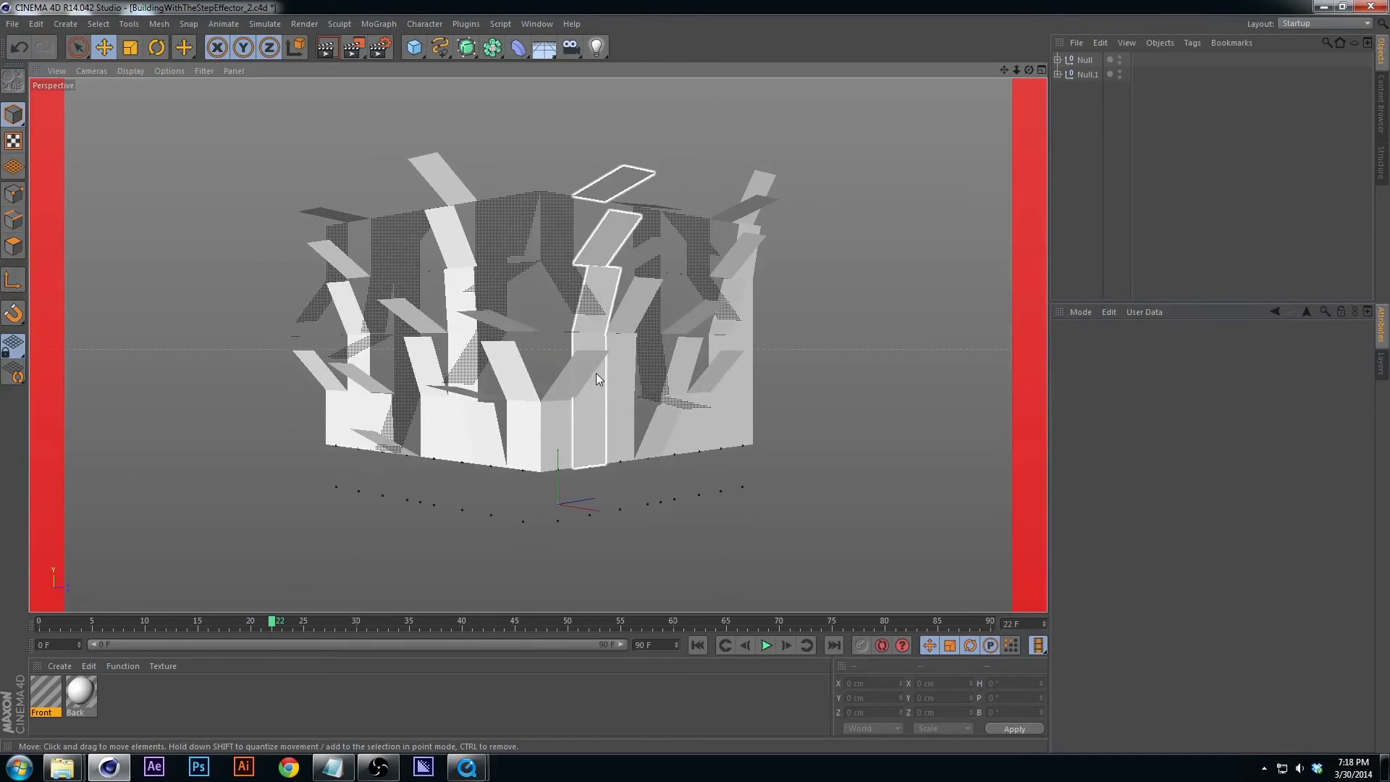
{"action": "key", "text": "ctrl+r"}
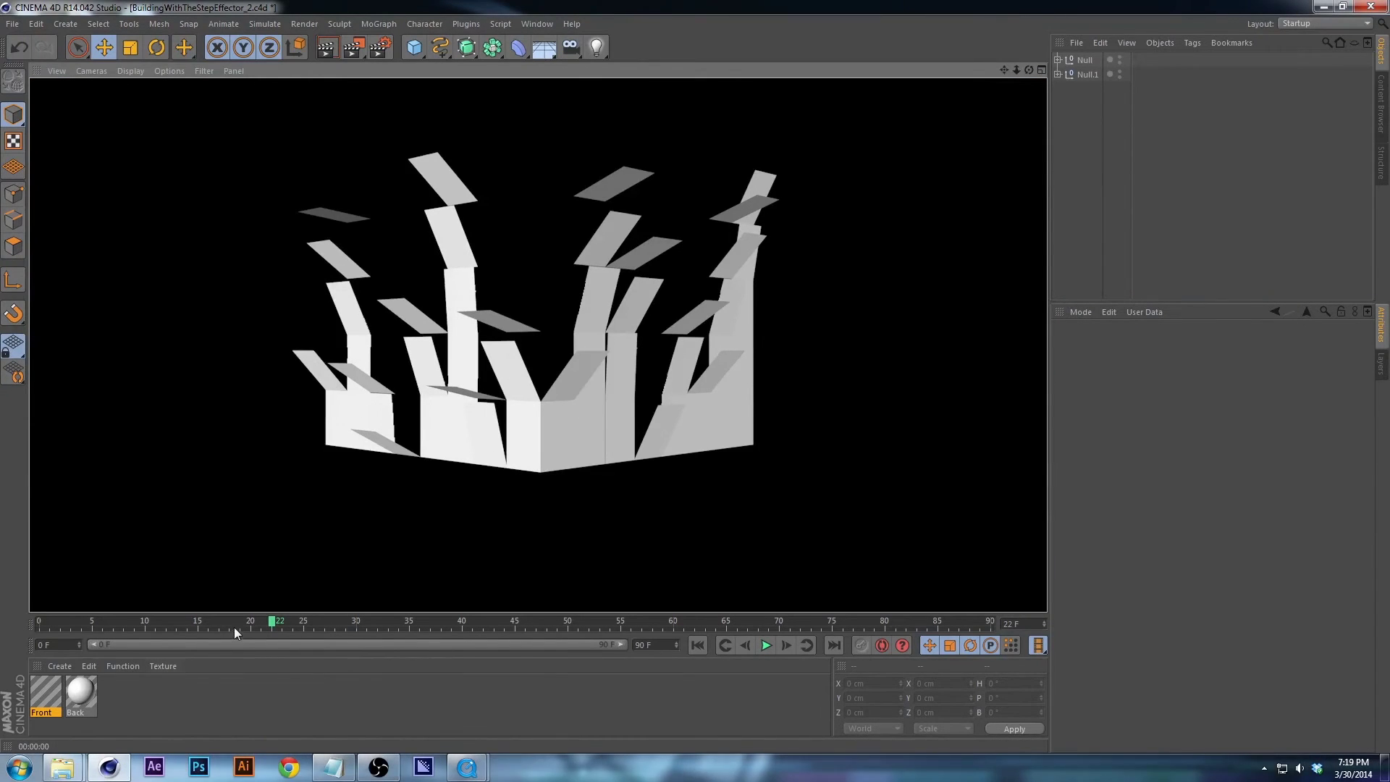
Scrub the animation forward to frame 60 and save the project.
{"action": "mouse_move", "coordinate": [236, 620]}
{"action": "left_mouse_down"}
{"action": "mouse_move", "coordinate": [85, 614]}
{"action": "mouse_move", "coordinate": [551, 589]}
{"action": "mouse_move", "coordinate": [671, 597]}
{"action": "mouse_move", "coordinate": [540, 611]}
{"action": "mouse_move", "coordinate": [673, 612]}
{"action": "left_mouse_up"}
{"action": "key", "text": "ctrl+s"}
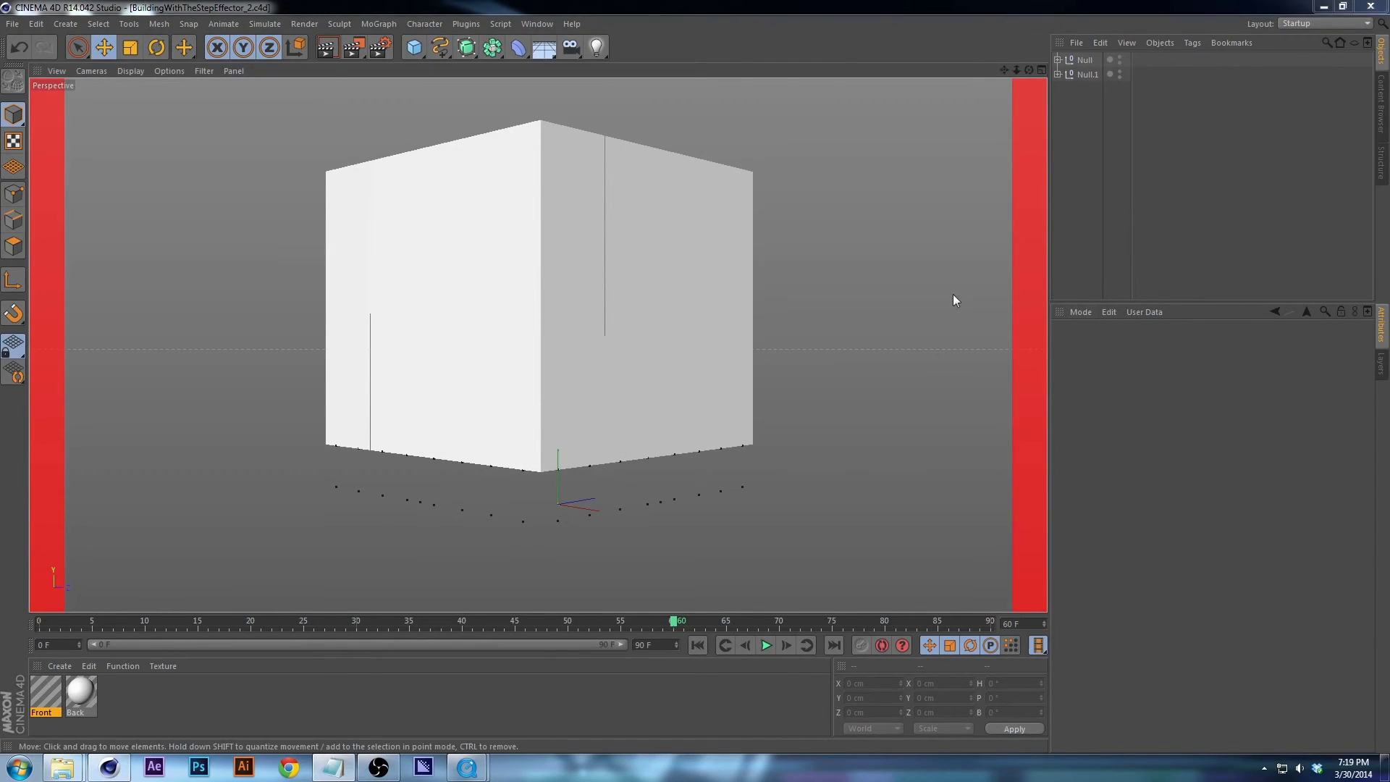
{"action": "left_click", "coordinate": [838, 269]}
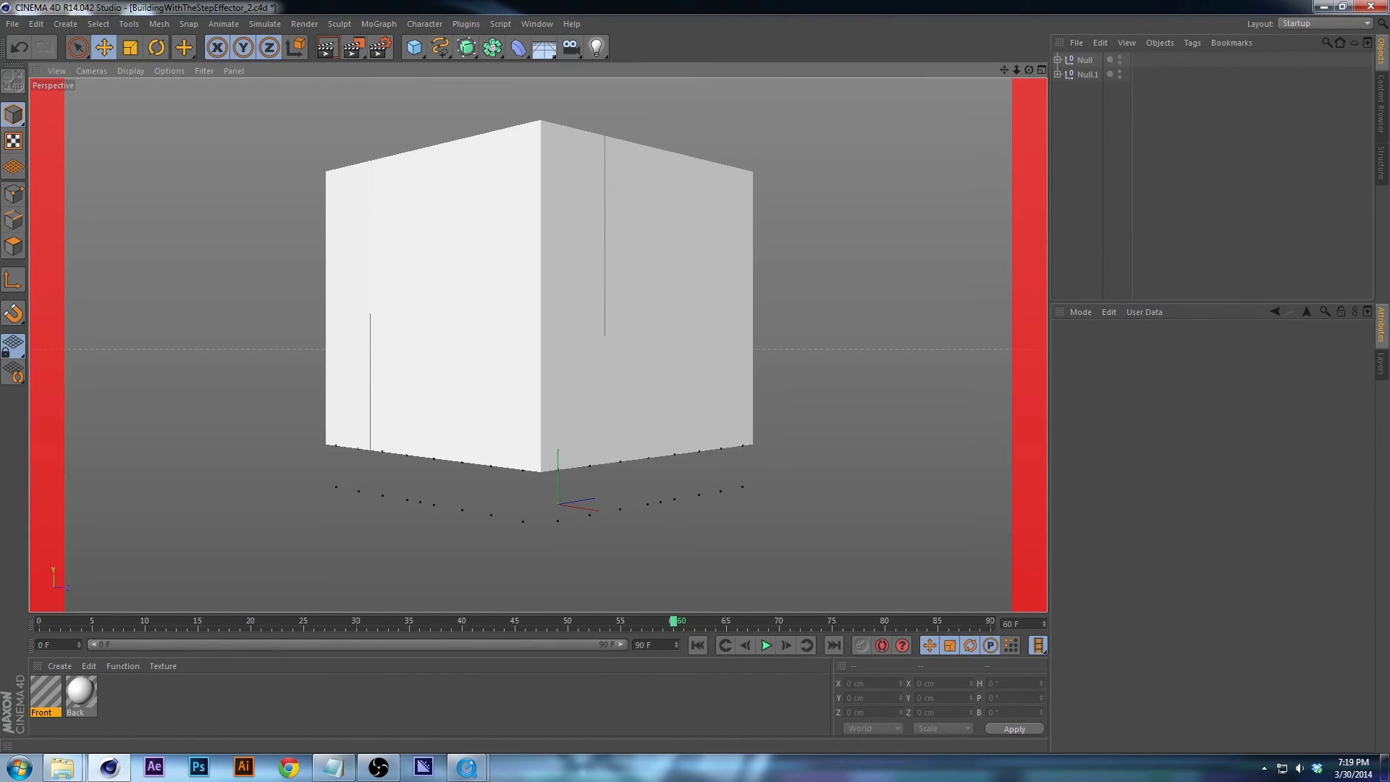
Turn on Global Illumination in the render settings.
{"action": "left_click", "coordinate": [380, 47]}
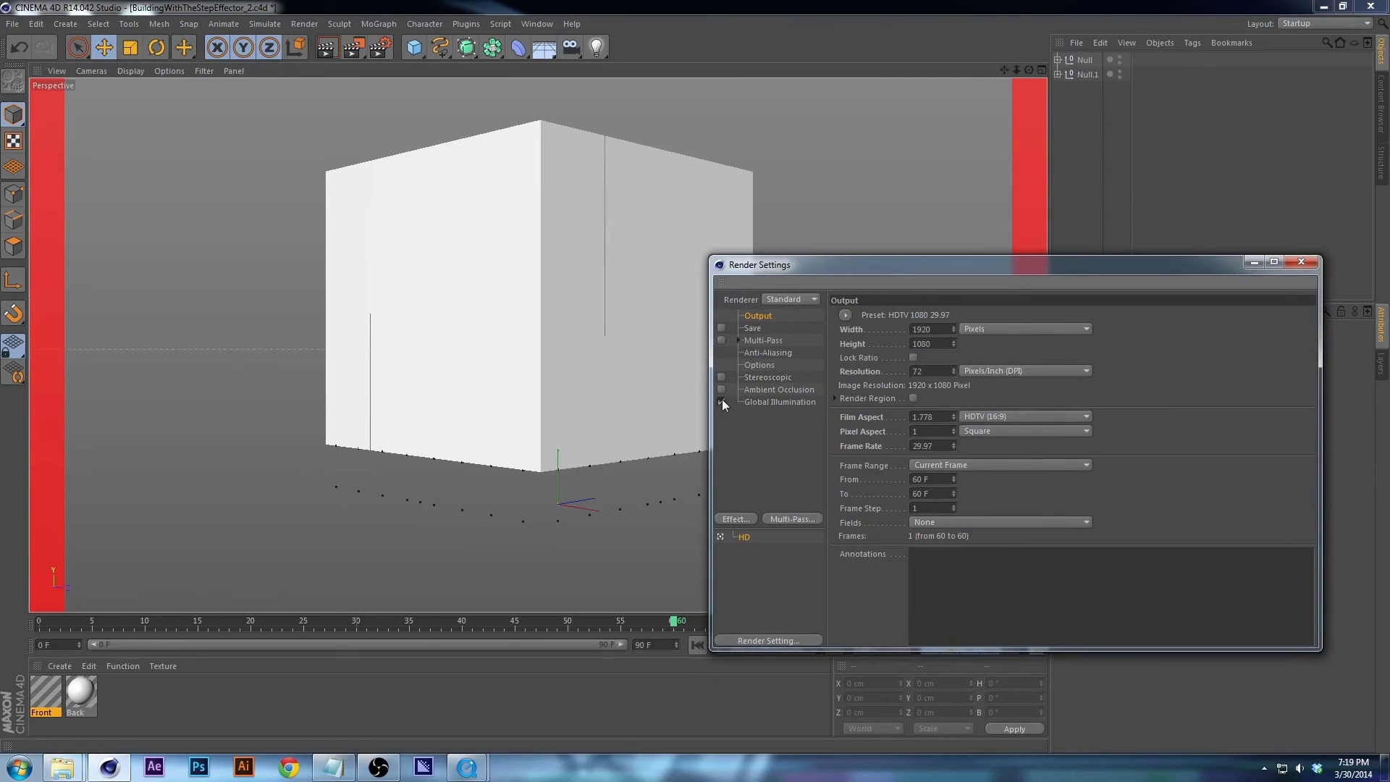
{"action": "left_click", "coordinate": [1309, 267]}
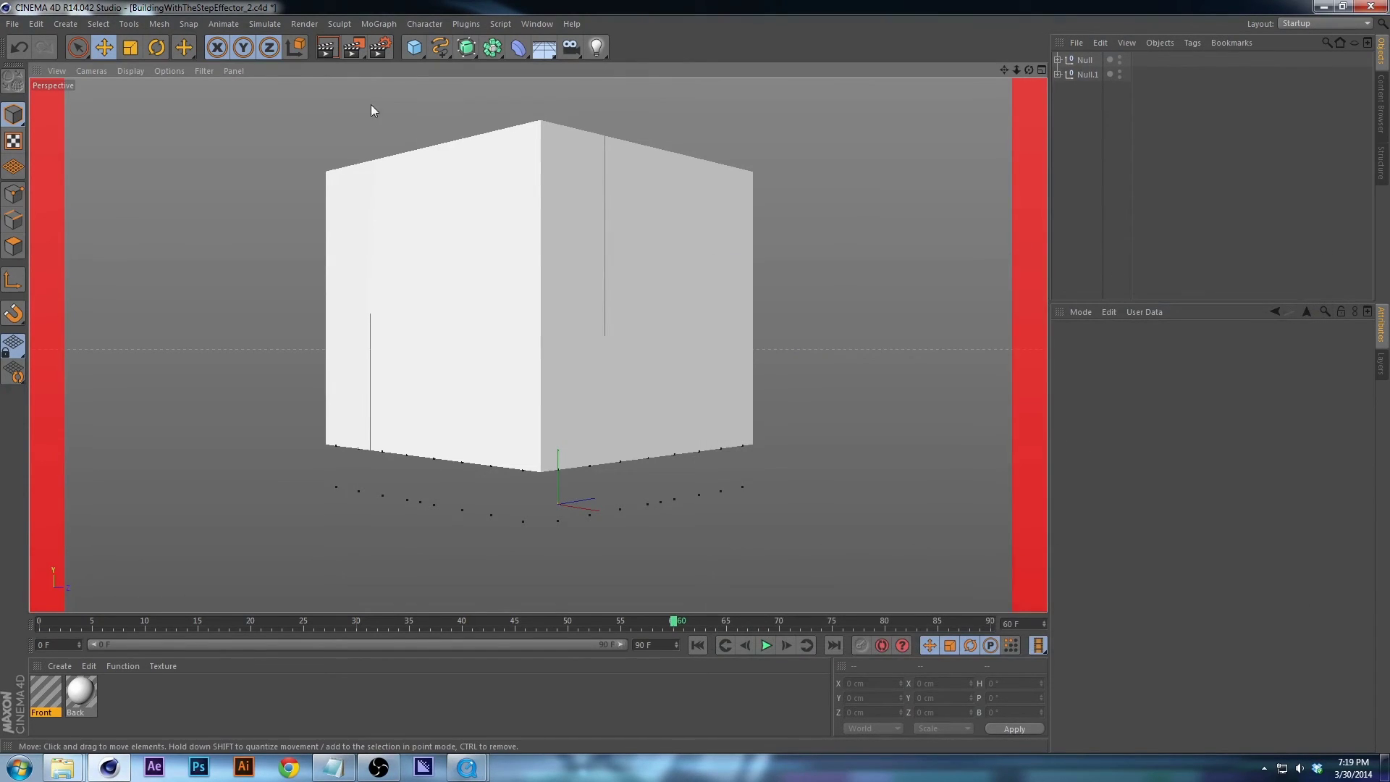
Add a Floor object and raise it to about Y 204.7 cm, near the base of the walls.
{"action": "left_click", "coordinate": [544, 49]}
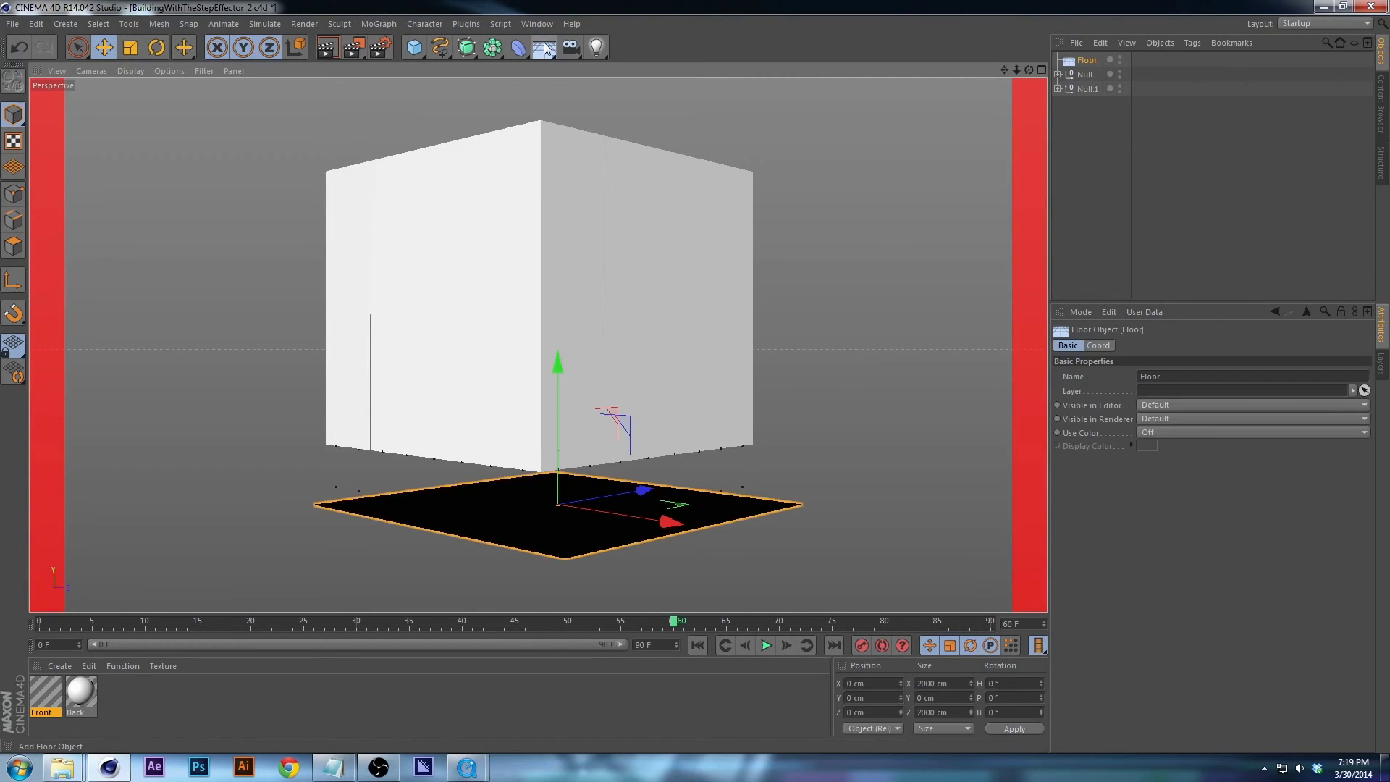
{"action": "key", "text": "ctrl+z"}
{"action": "left_click_drag", "start_coordinate": [540, 49], "coordinate": [602, 72]}
{"action": "left_click_drag", "start_coordinate": [553, 413], "coordinate": [549, 371]}
{"action": "left_click_drag", "start_coordinate": [576, 486], "coordinate": [451, 347], "text": "alt"}
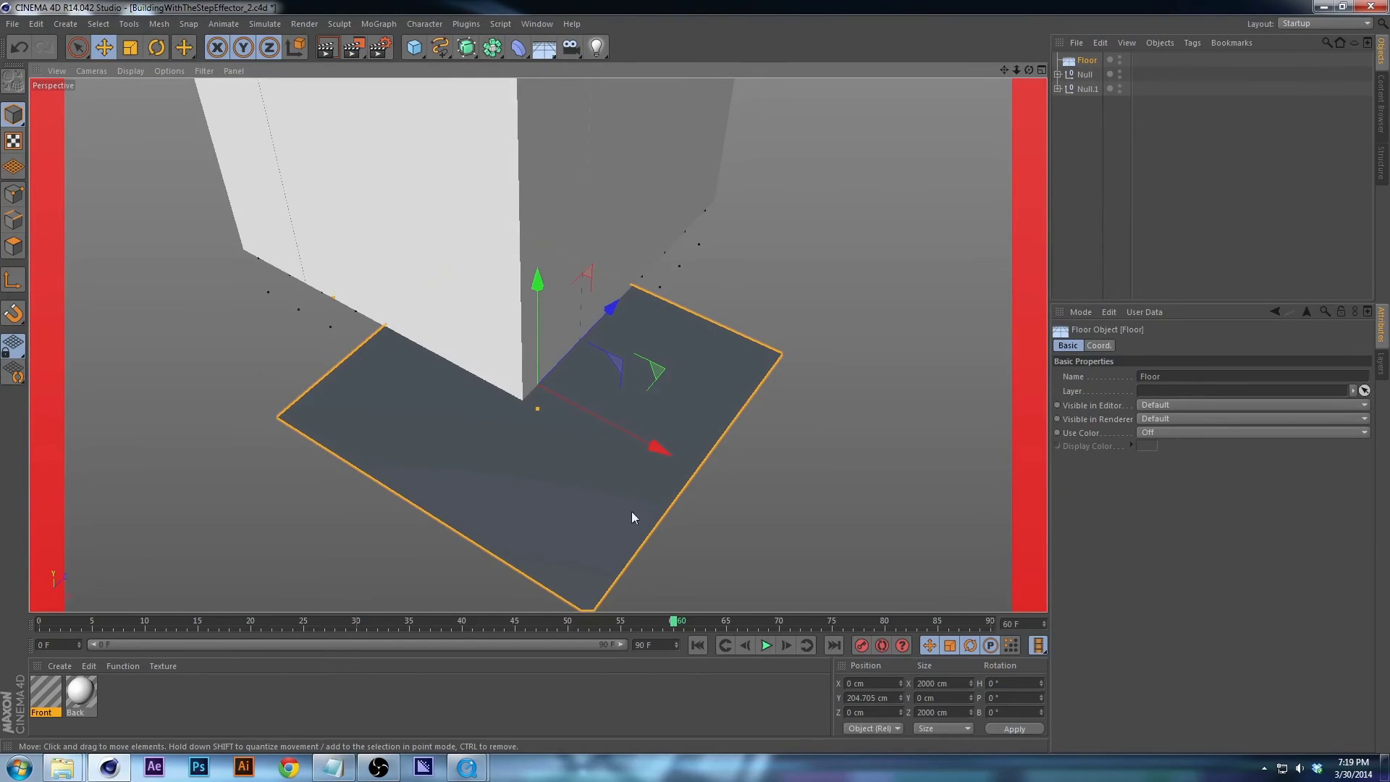
Test-render the building with its floor, turn off Global Illumination in the render settings and render again.
{"action": "left_click_drag", "start_coordinate": [631, 511], "coordinate": [540, 307], "text": "alt"}
{"action": "key", "text": "ctrl+r"}
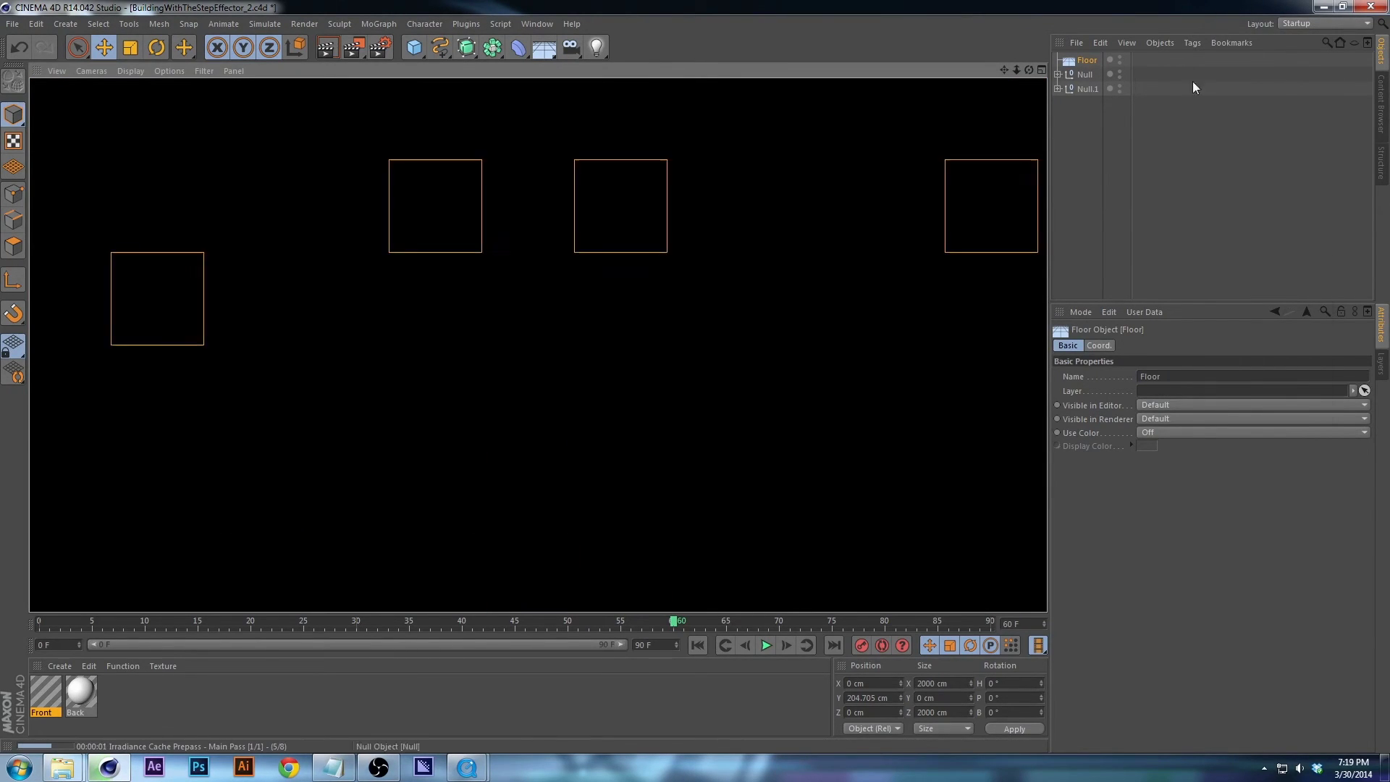
{"action": "key", "text": "ctrl+b"}
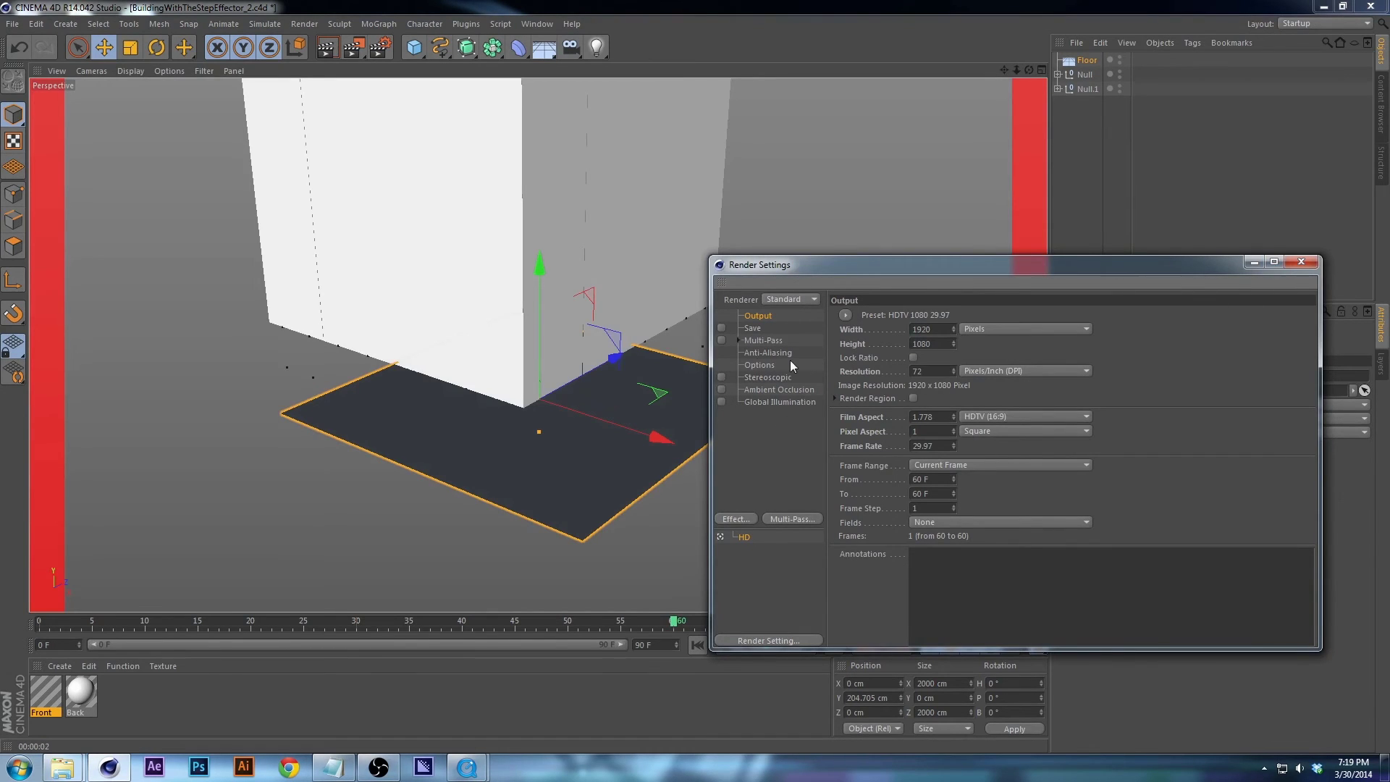
{"action": "left_click", "coordinate": [1300, 261]}
{"action": "key", "text": "ctrl+r"}
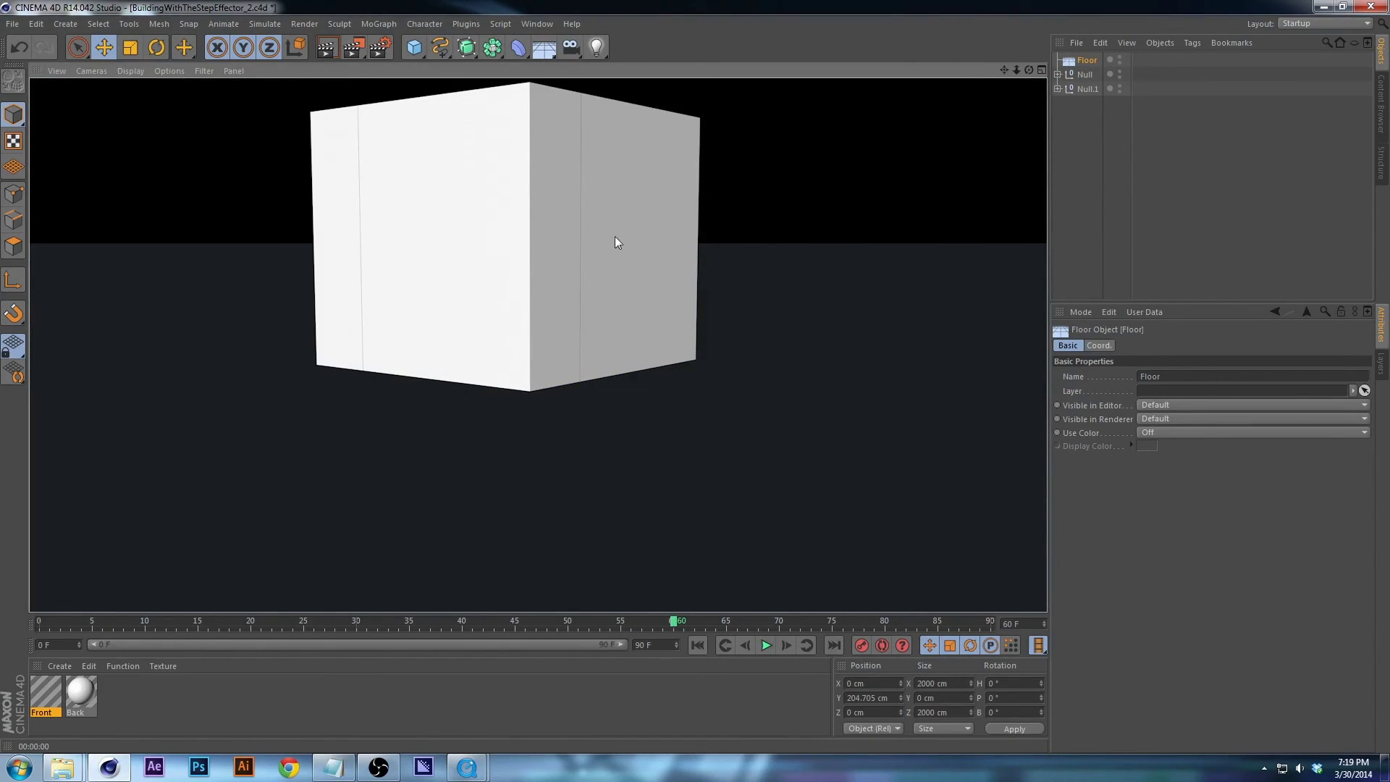
Create a new material named Floor and apply it to the Floor object.
{"action": "right_click_drag", "start_coordinate": [580, 378], "coordinate": [581, 382], "text": "alt"}
{"action": "left_click_drag", "start_coordinate": [547, 395], "coordinate": [727, 415], "text": "alt"}
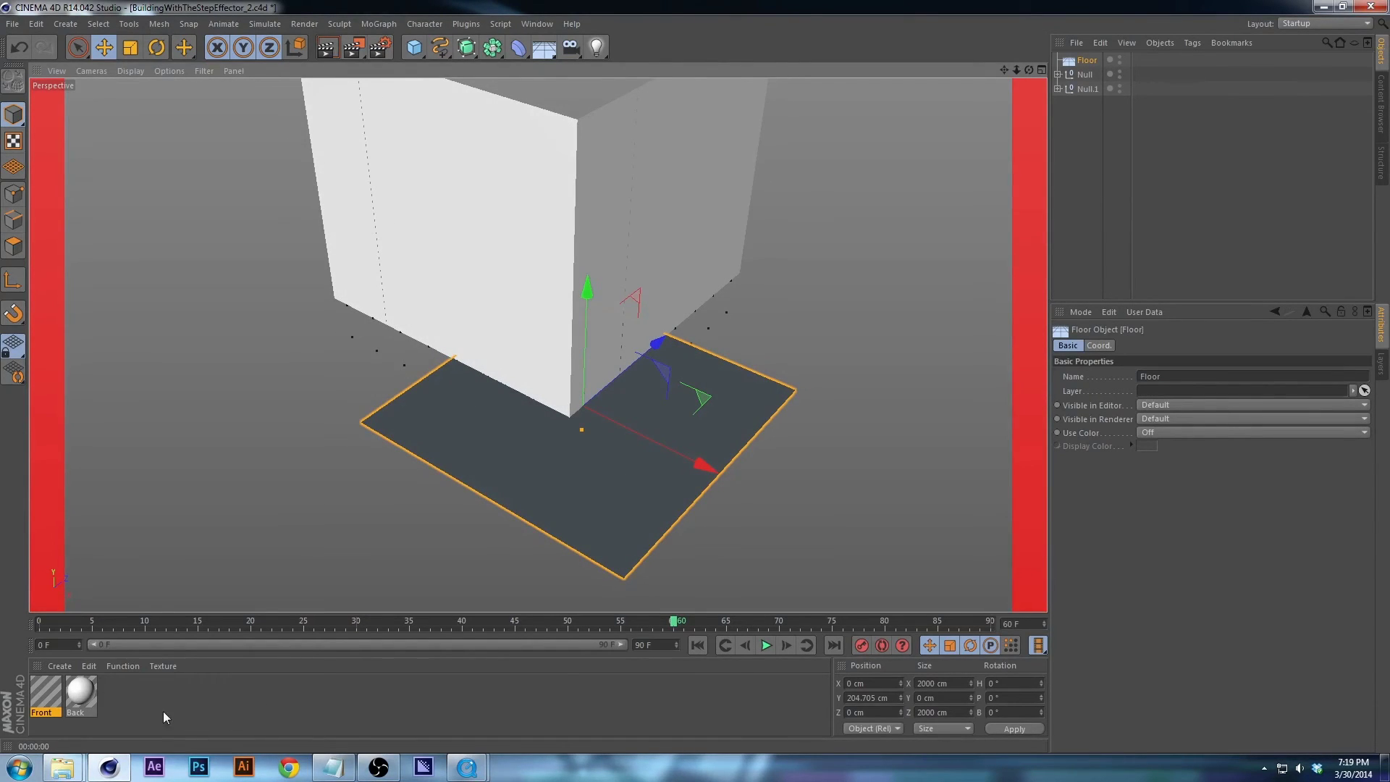
{"action": "double_click", "coordinate": [136, 709]}
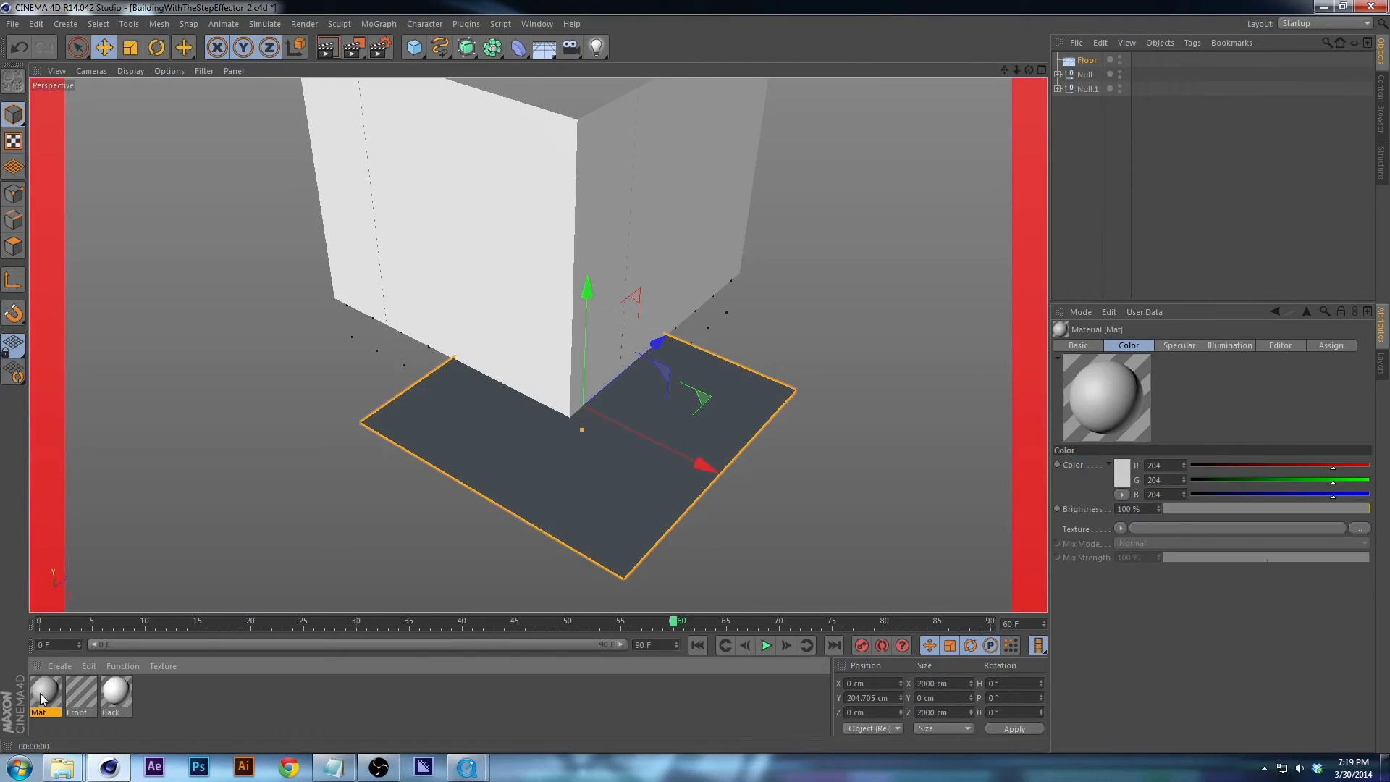
{"action": "double_click", "coordinate": [46, 711]}
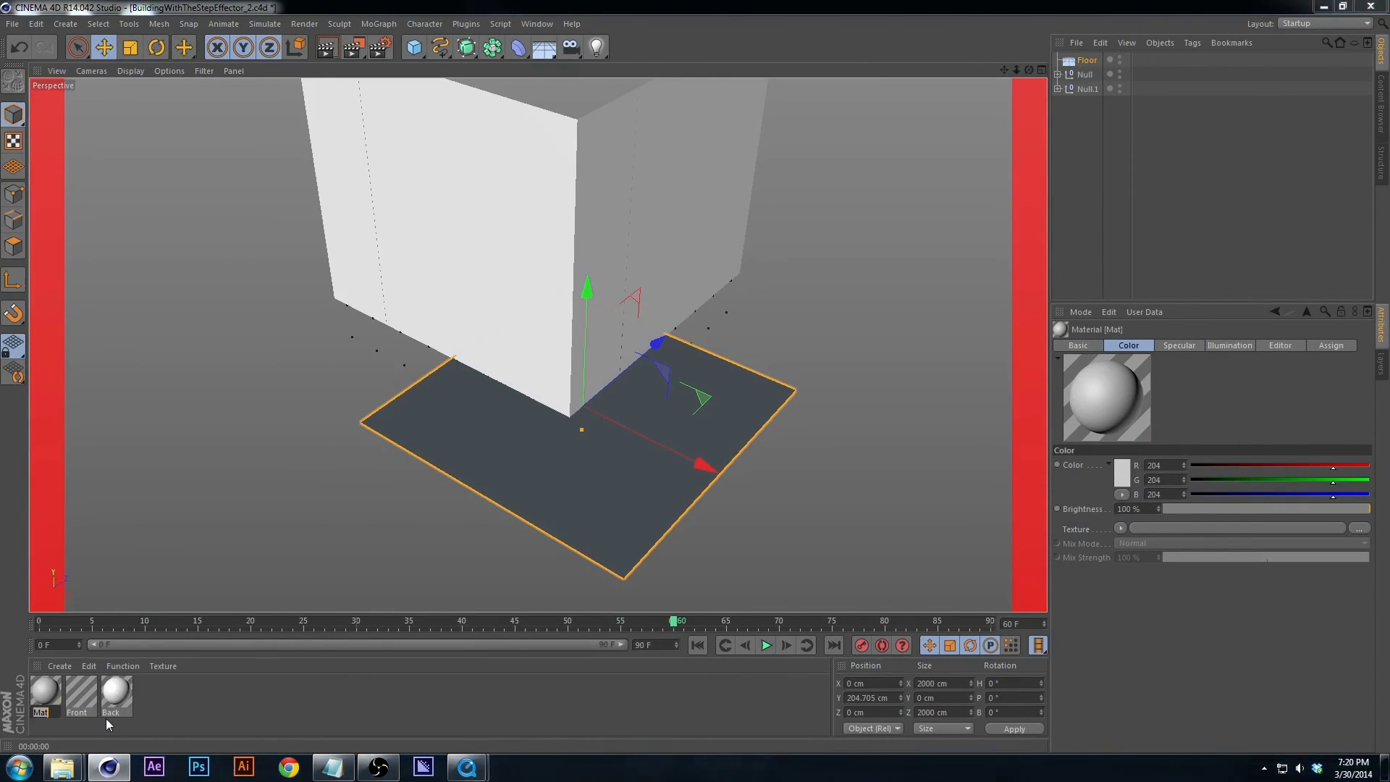
{"action": "type", "text": "Floor"}
{"action": "key", "text": "Return"}
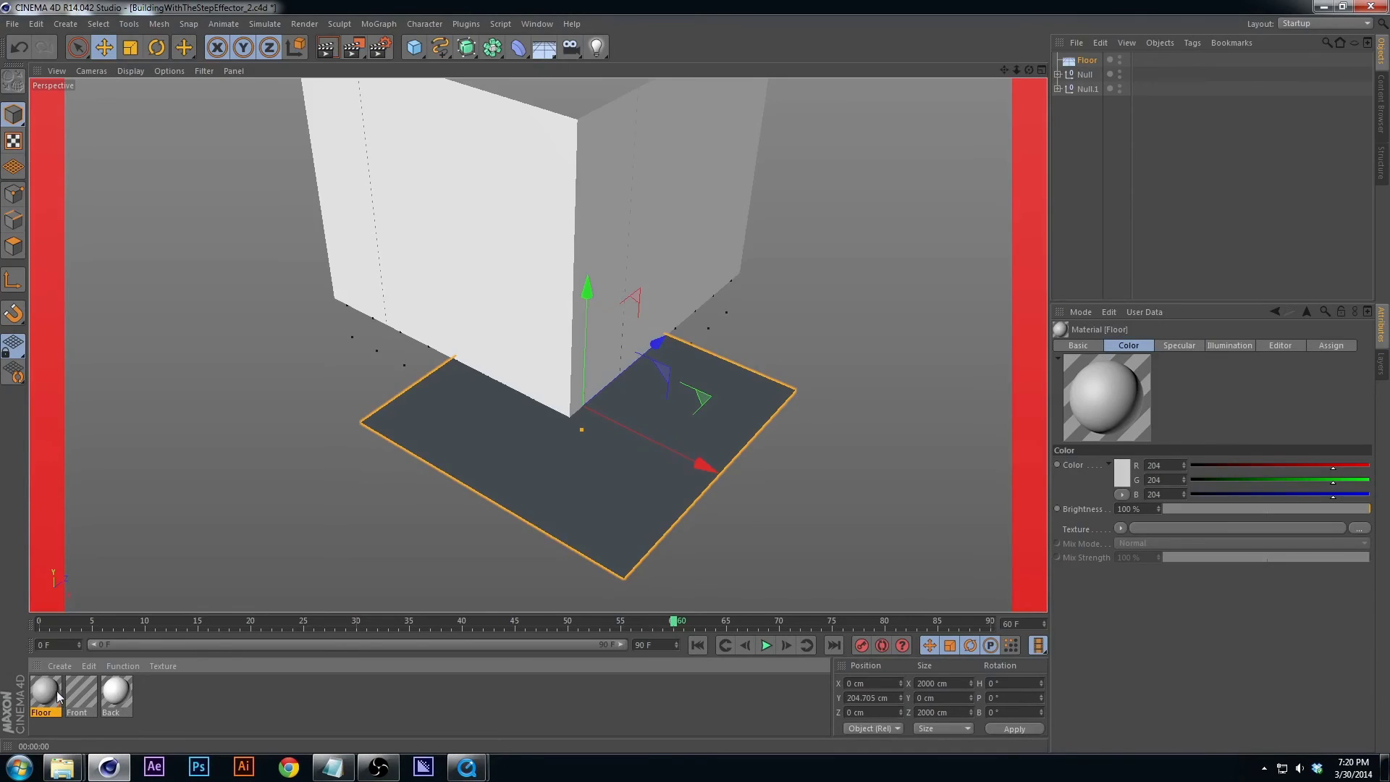
{"action": "left_click_drag", "start_coordinate": [58, 694], "coordinate": [608, 498]}
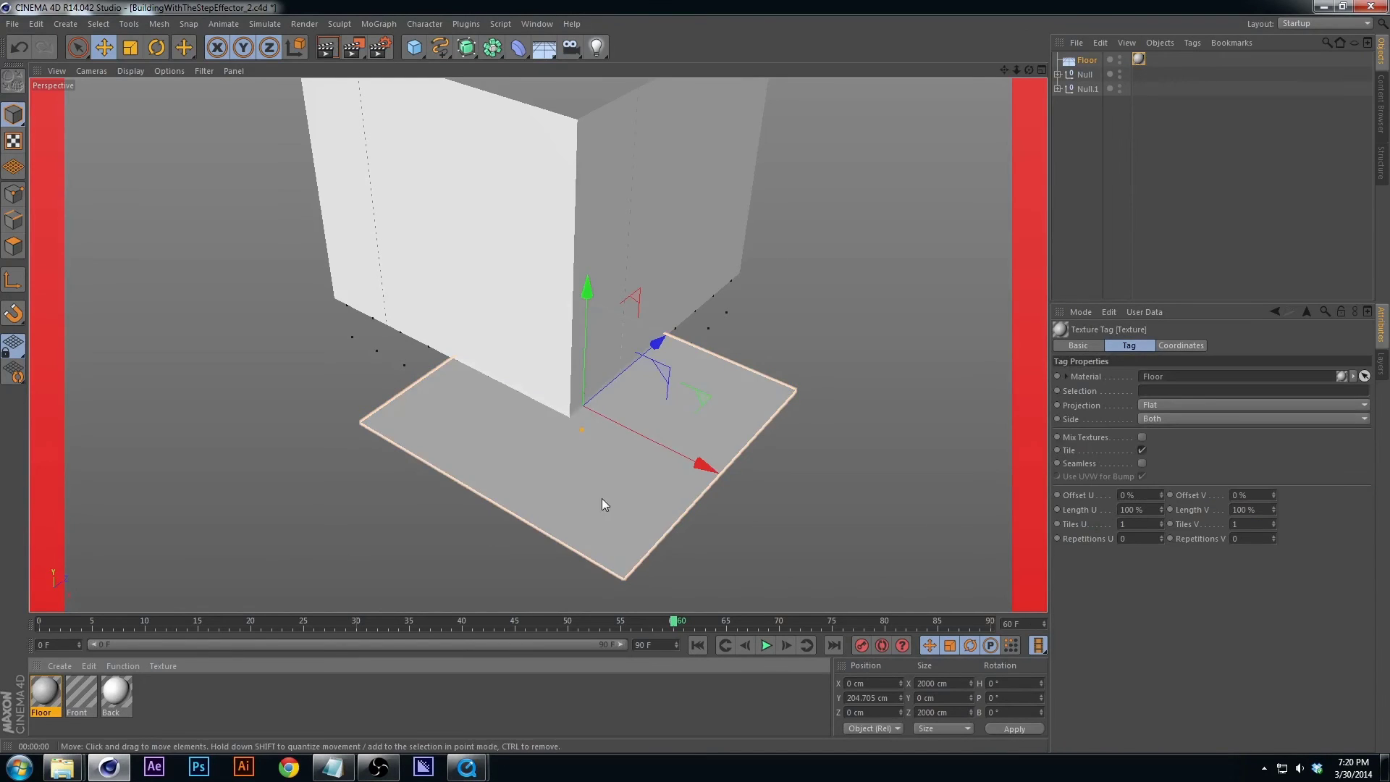
Enable Luminance on the Floor material and test-render the scene.
{"action": "double_click", "coordinate": [40, 697]}
{"action": "left_click_drag", "start_coordinate": [438, 94], "coordinate": [889, 129]}
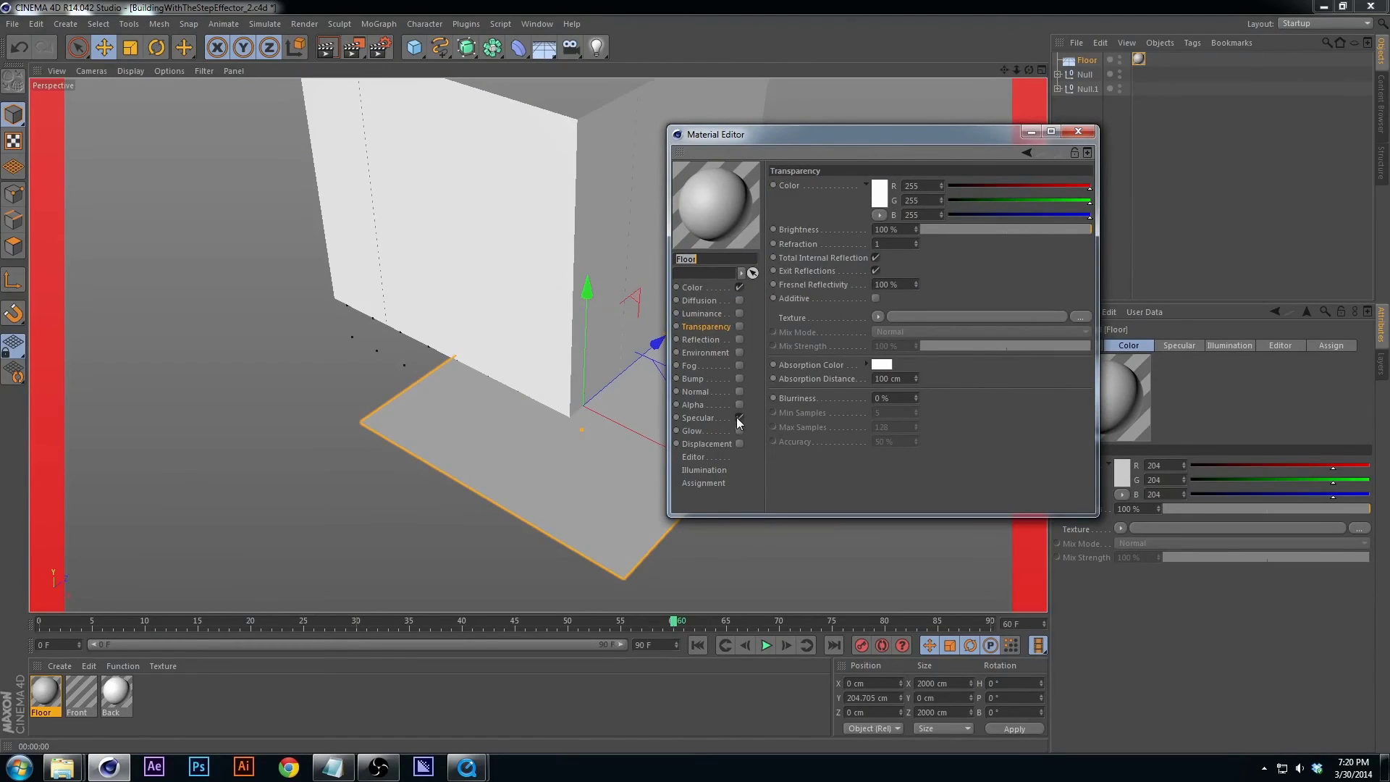
{"action": "left_click", "coordinate": [739, 313]}
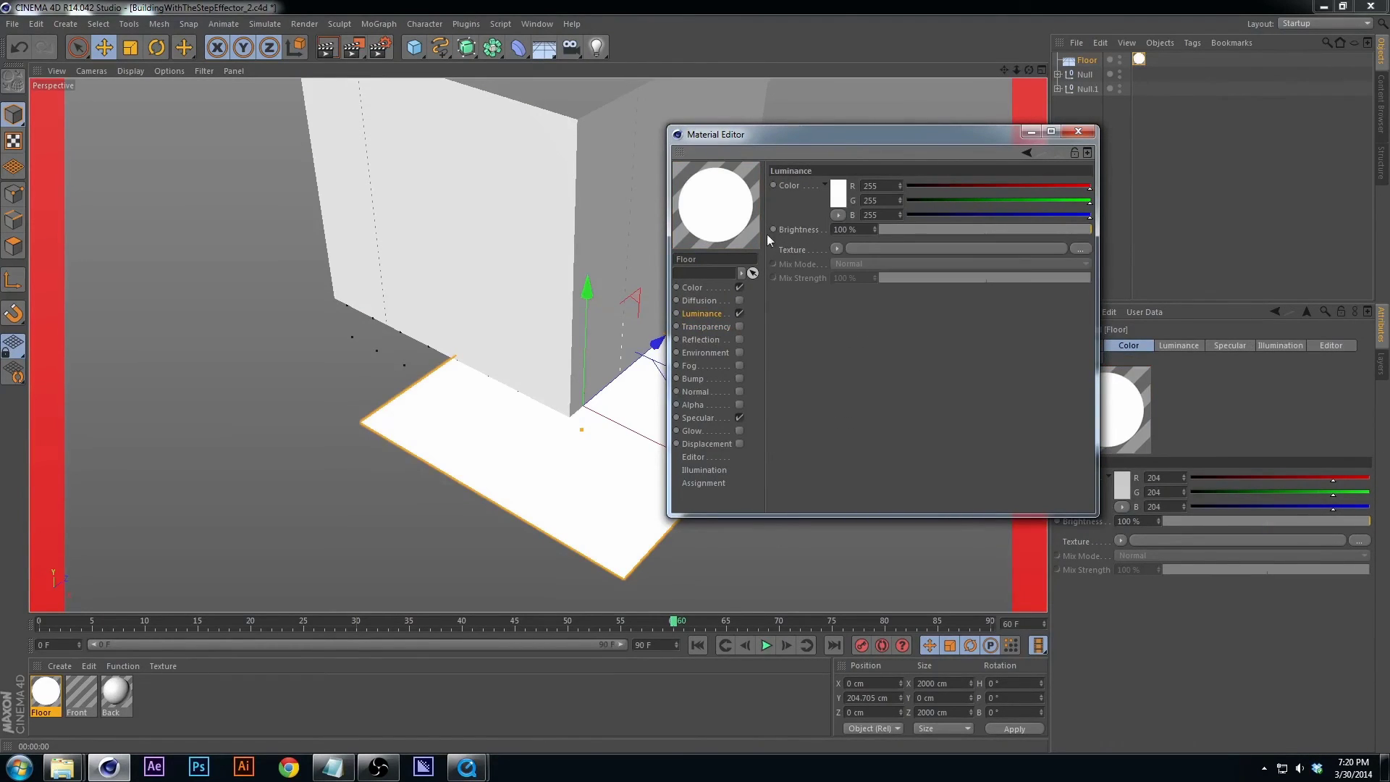
{"action": "left_click", "coordinate": [1078, 131]}
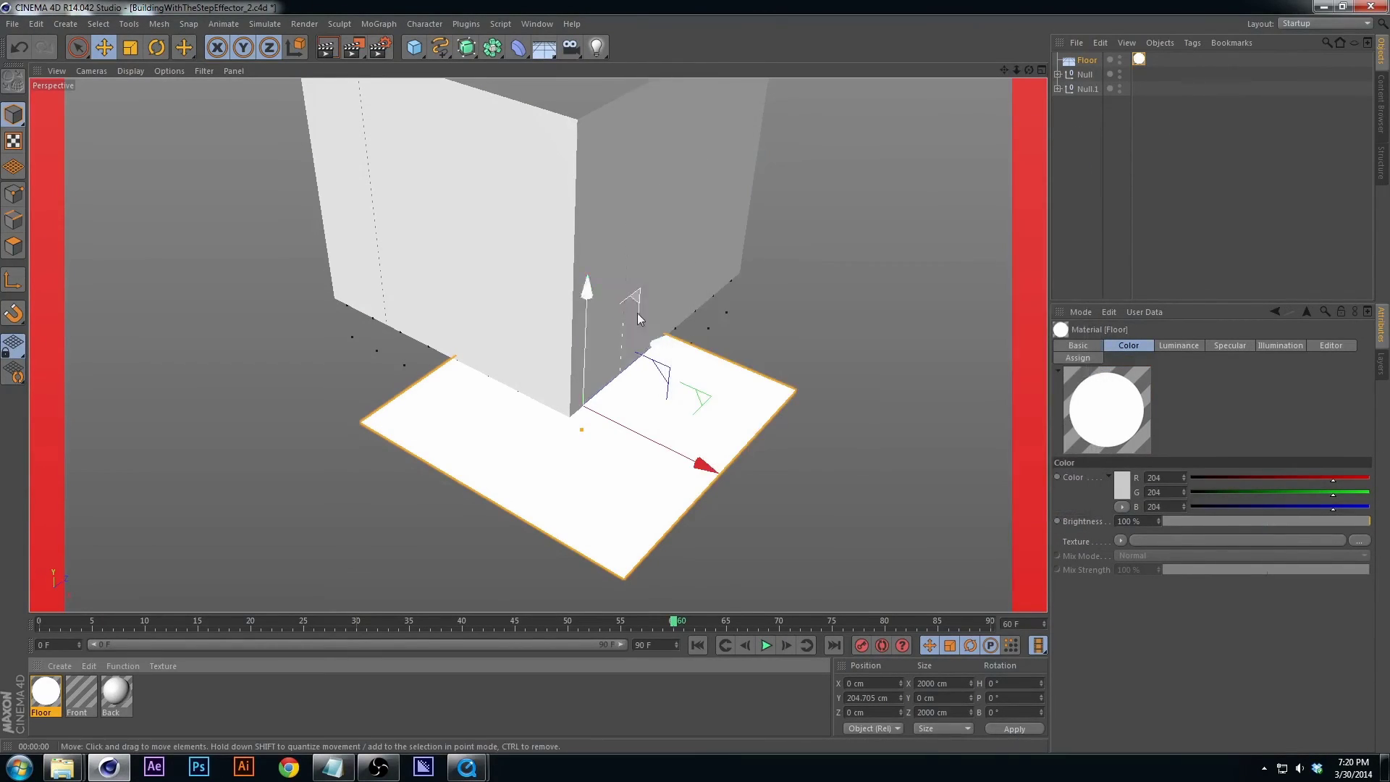
{"action": "left_click_drag", "start_coordinate": [637, 312], "coordinate": [640, 340], "text": "alt"}
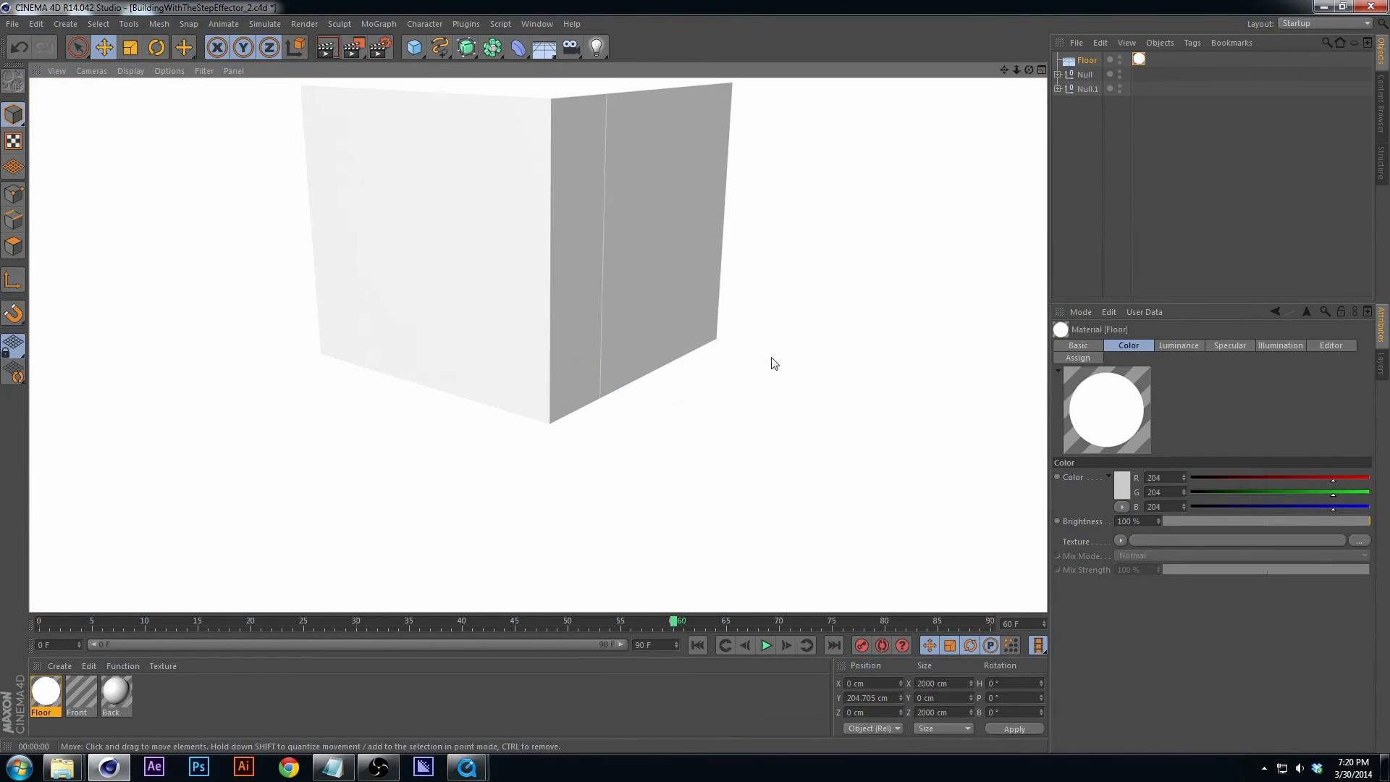
Add a Background object to the scene behind the building.
{"action": "scroll", "coordinate": [735, 411], "scroll_direction": "down", "scroll_amount": 3}
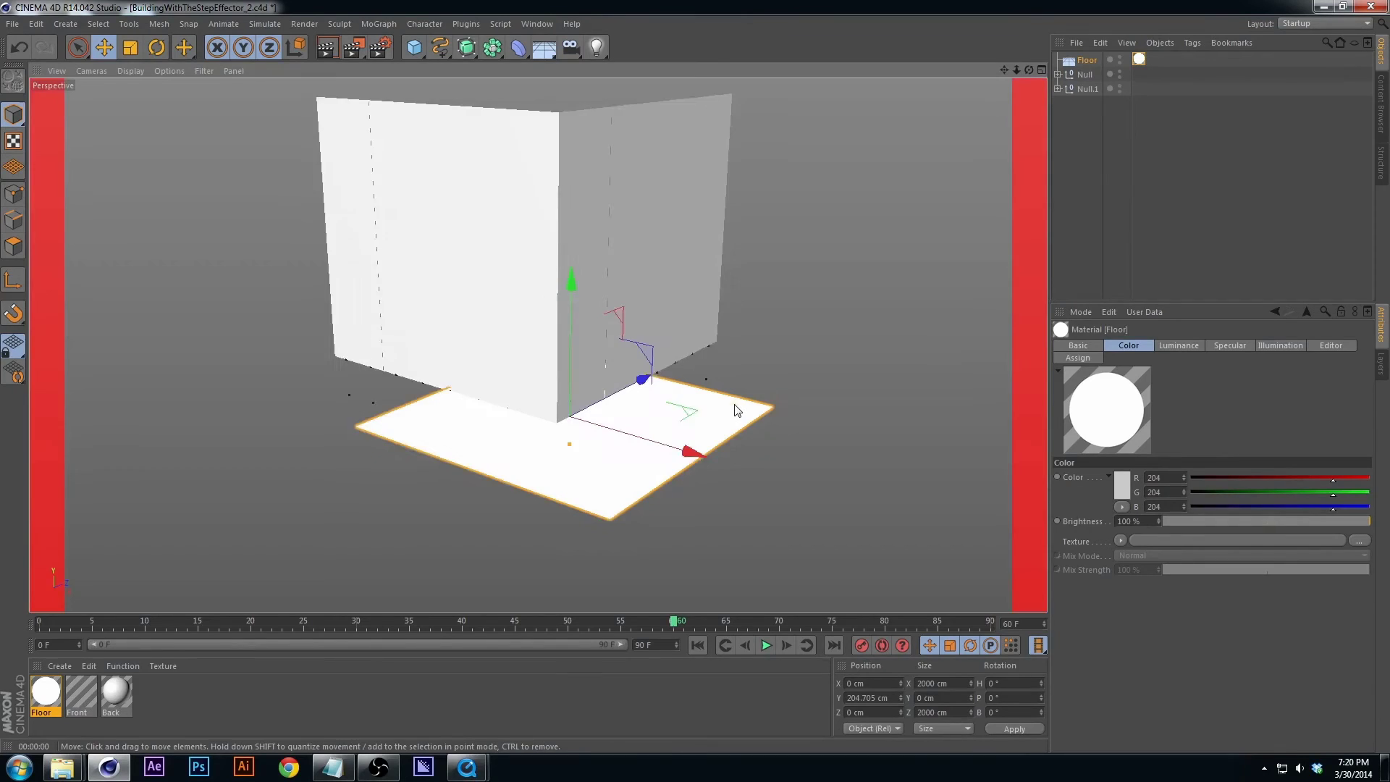
{"action": "scroll", "coordinate": [735, 411], "scroll_direction": "up", "scroll_amount": 1}
{"action": "scroll", "coordinate": [693, 398], "scroll_direction": "down", "scroll_amount": 5}
{"action": "middle_click_drag", "start_coordinate": [689, 389], "coordinate": [674, 406], "text": "alt"}
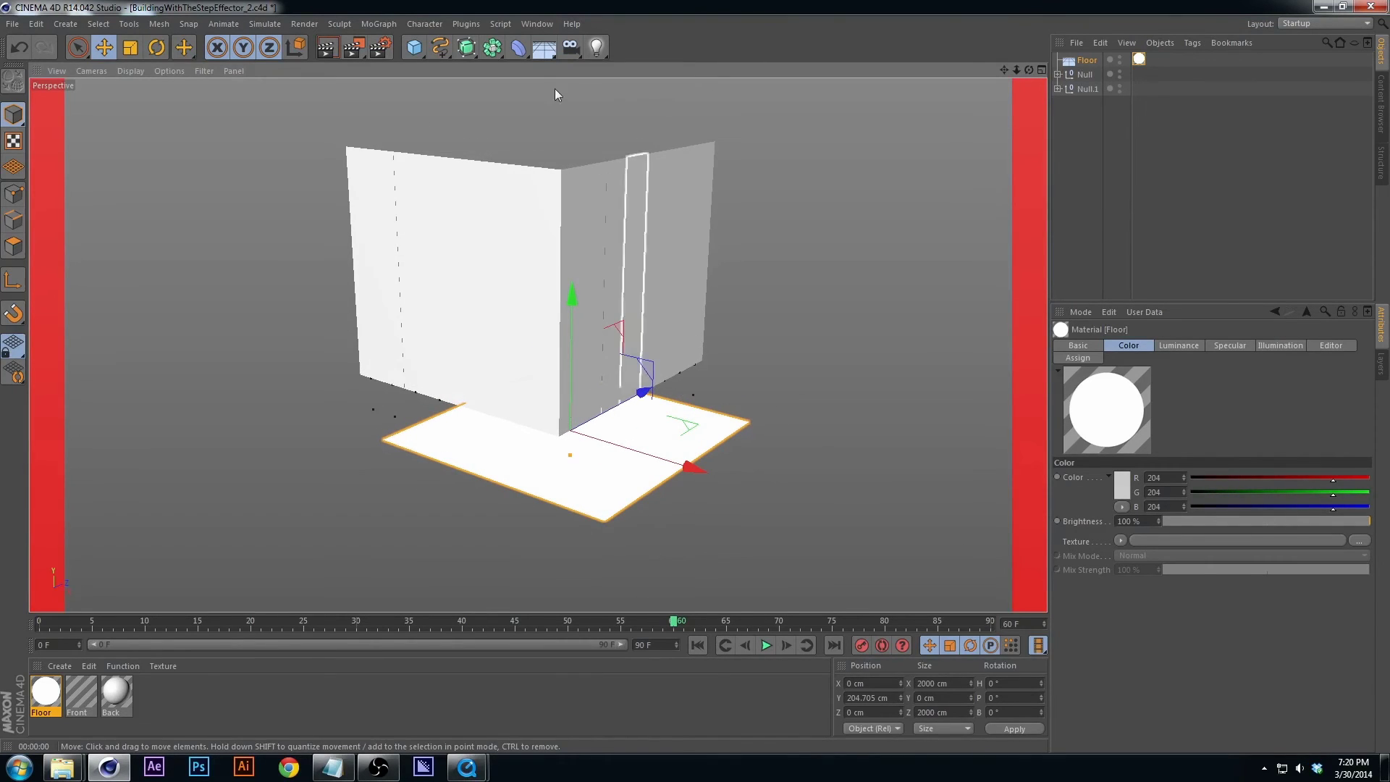
{"action": "left_click", "coordinate": [541, 50]}
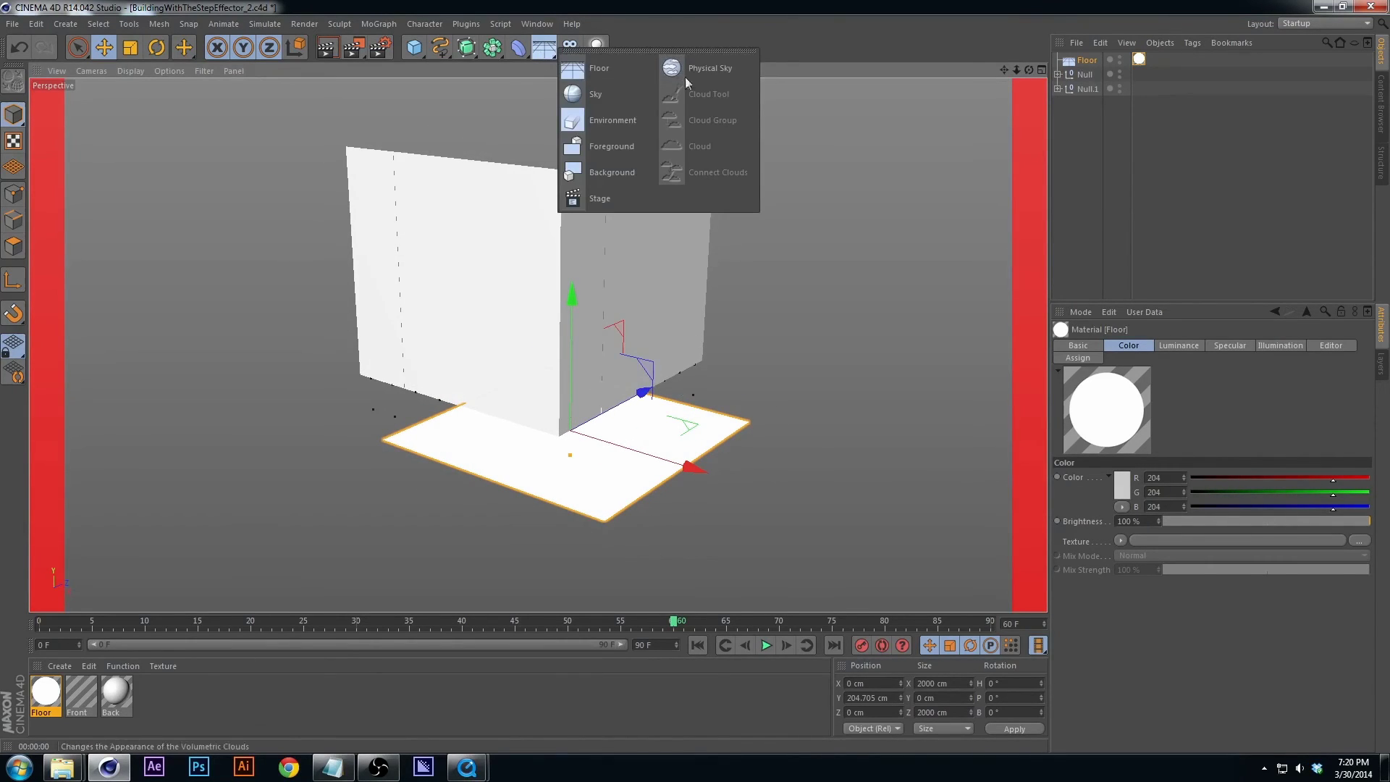
{"action": "left_click", "coordinate": [618, 172]}
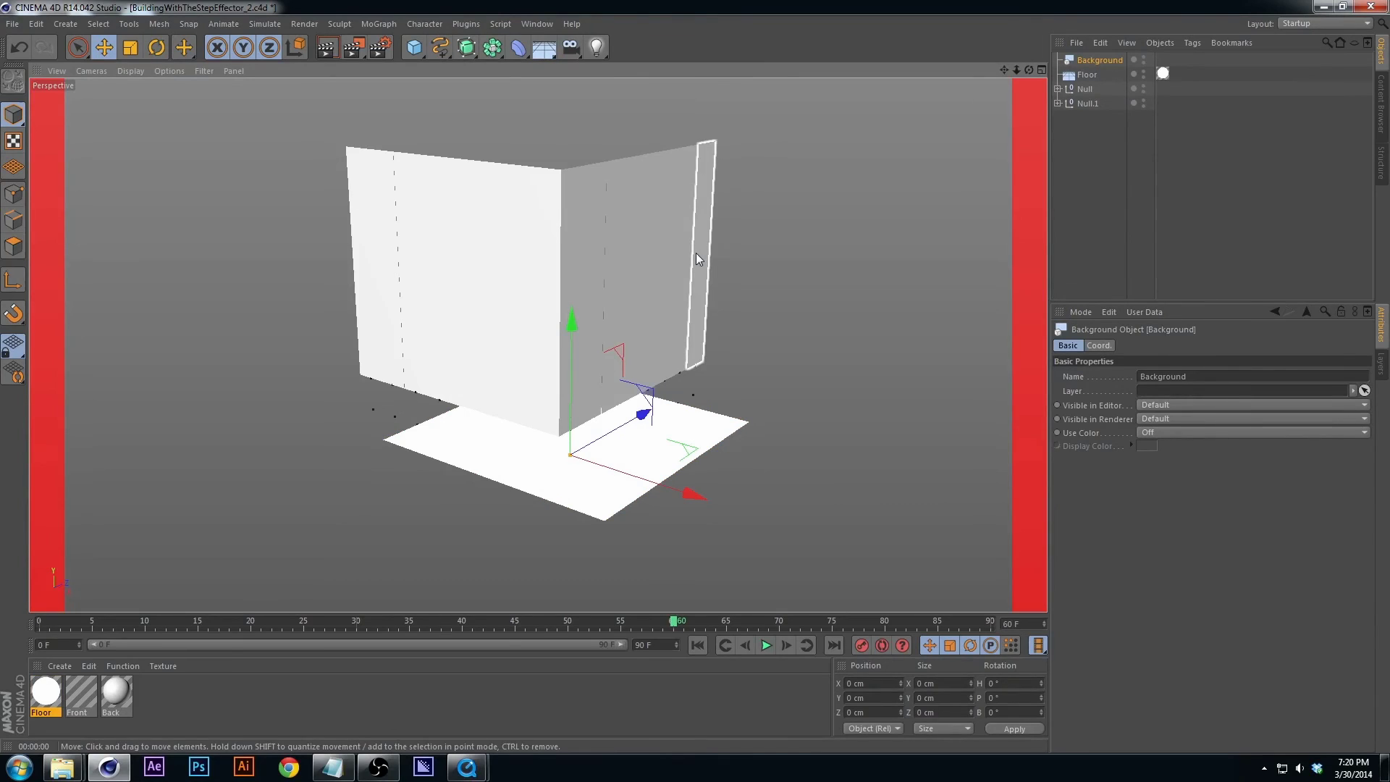
Create a new material named BG and apply it to the Background object.
{"action": "double_click", "coordinate": [126, 719]}
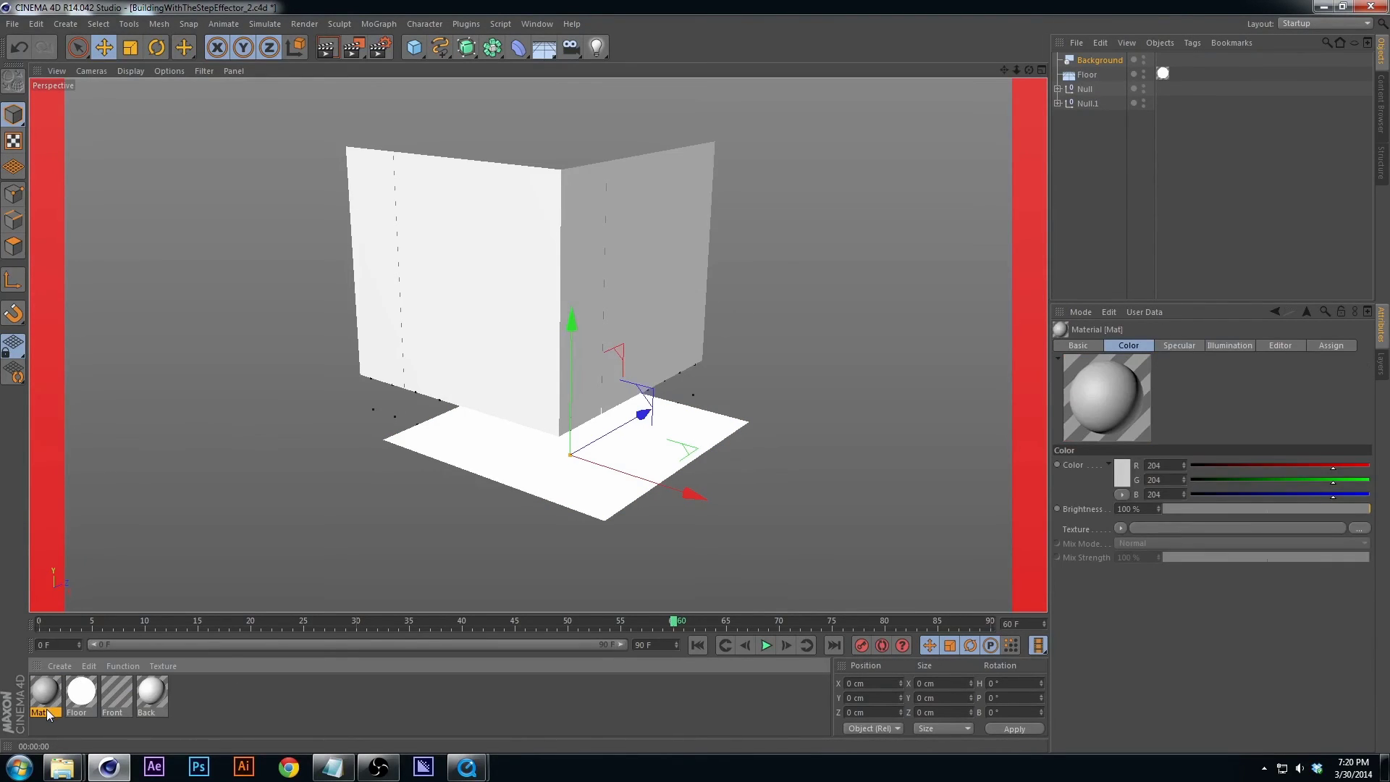
{"action": "double_click", "coordinate": [47, 714]}
{"action": "type", "text": "BG"}
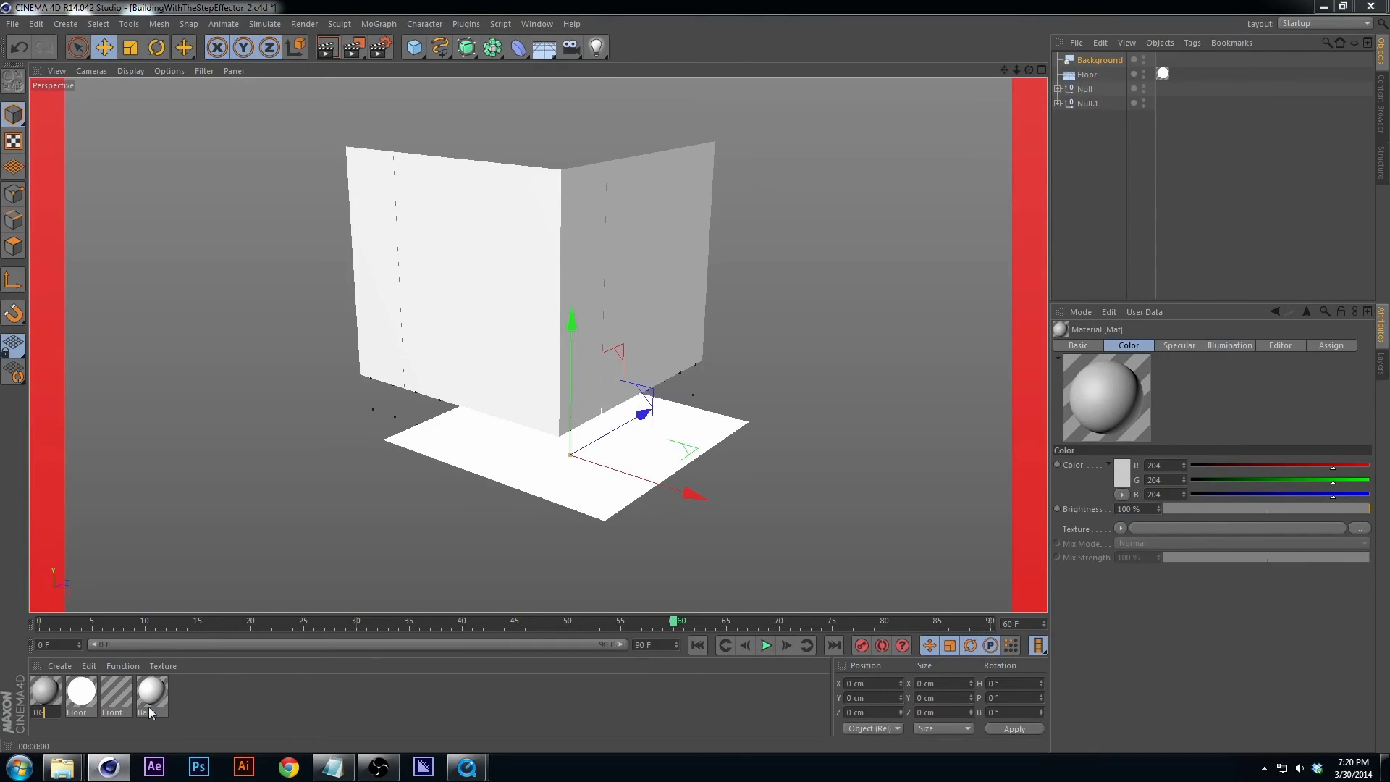
{"action": "key", "text": "Return"}
{"action": "left_click_drag", "start_coordinate": [58, 708], "coordinate": [1102, 58]}
{"action": "left_click", "coordinate": [746, 195]}
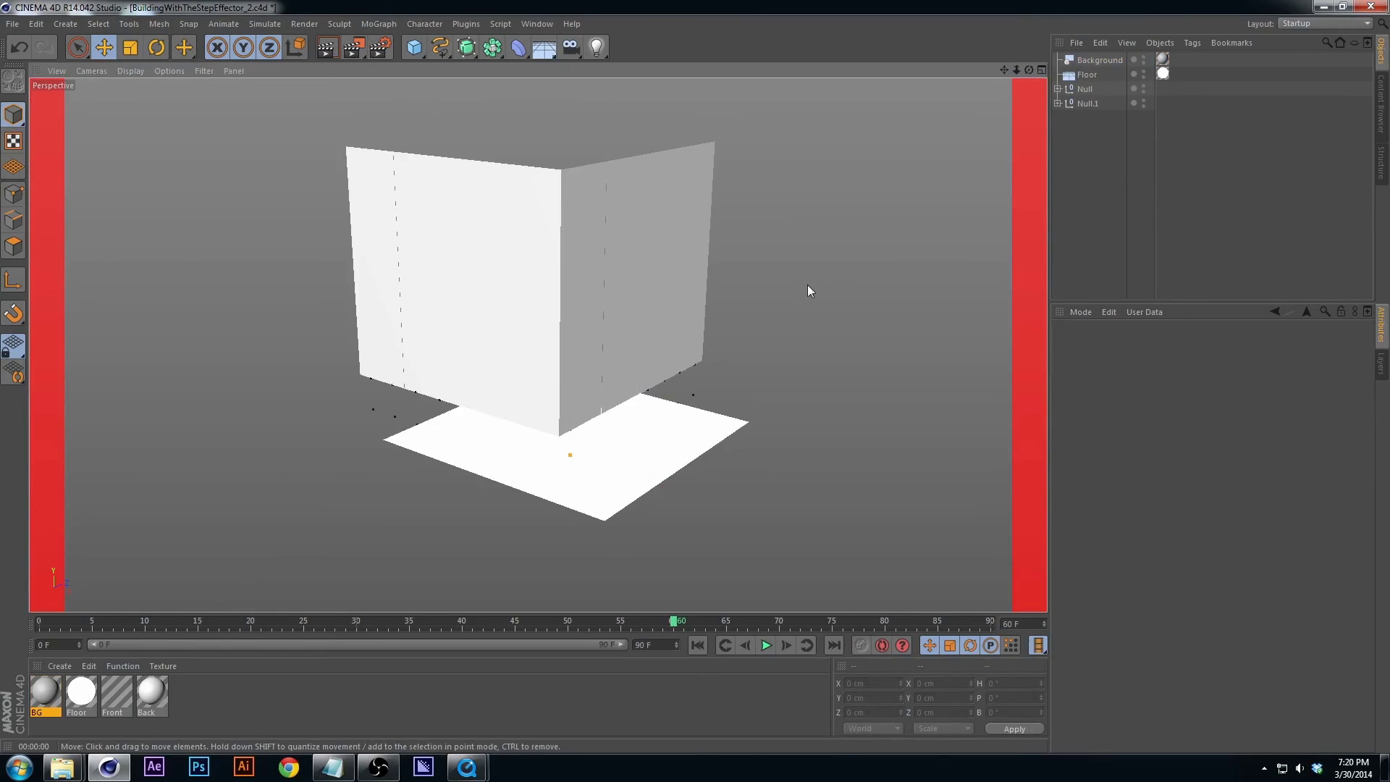
Preview the partly unfolded building at frame 23 in an interactive render region enlarged to cover the whole structure.
{"action": "left_click_drag", "start_coordinate": [806, 285], "coordinate": [789, 253], "text": "alt"}
{"action": "right_click_drag", "start_coordinate": [789, 250], "coordinate": [771, 267], "text": "alt"}
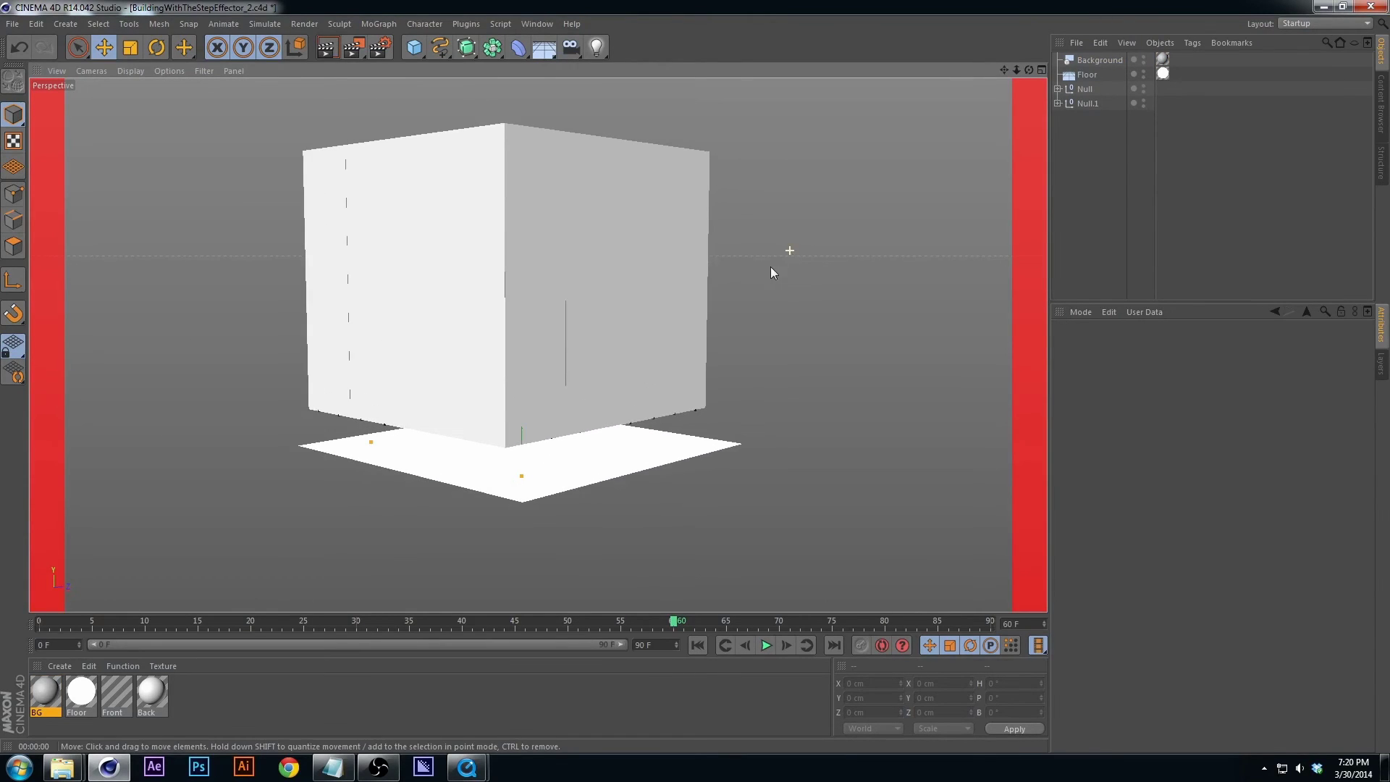
{"action": "middle_click_drag", "start_coordinate": [771, 267], "coordinate": [807, 269], "text": "alt"}
{"action": "left_click_drag", "start_coordinate": [637, 620], "coordinate": [281, 633]}
{"action": "right_click_drag", "start_coordinate": [775, 273], "coordinate": [722, 345], "text": "alt"}
{"action": "left_click_drag", "start_coordinate": [722, 344], "coordinate": [796, 351], "text": "alt"}
{"action": "left_click_drag", "start_coordinate": [358, 48], "coordinate": [418, 245]}
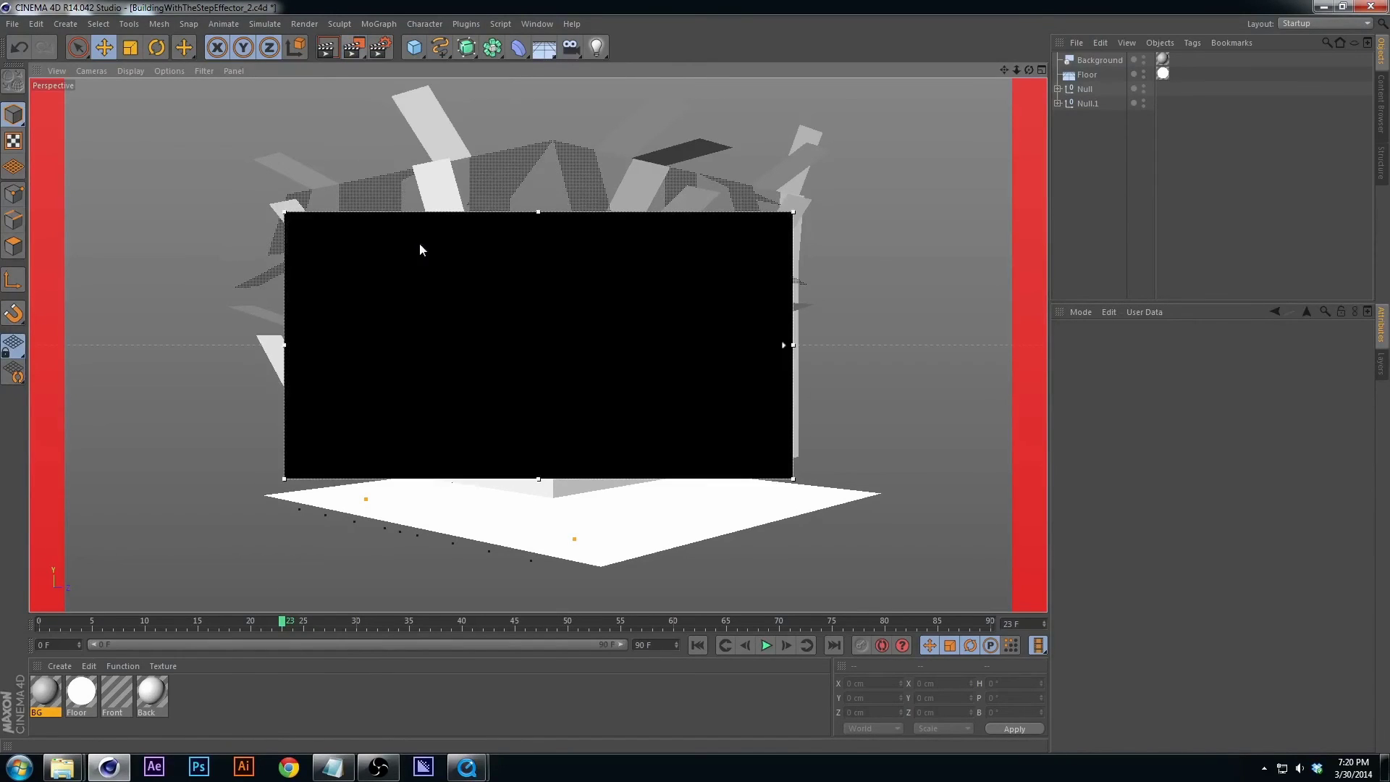
{"action": "left_click_drag", "start_coordinate": [285, 209], "coordinate": [172, 100]}
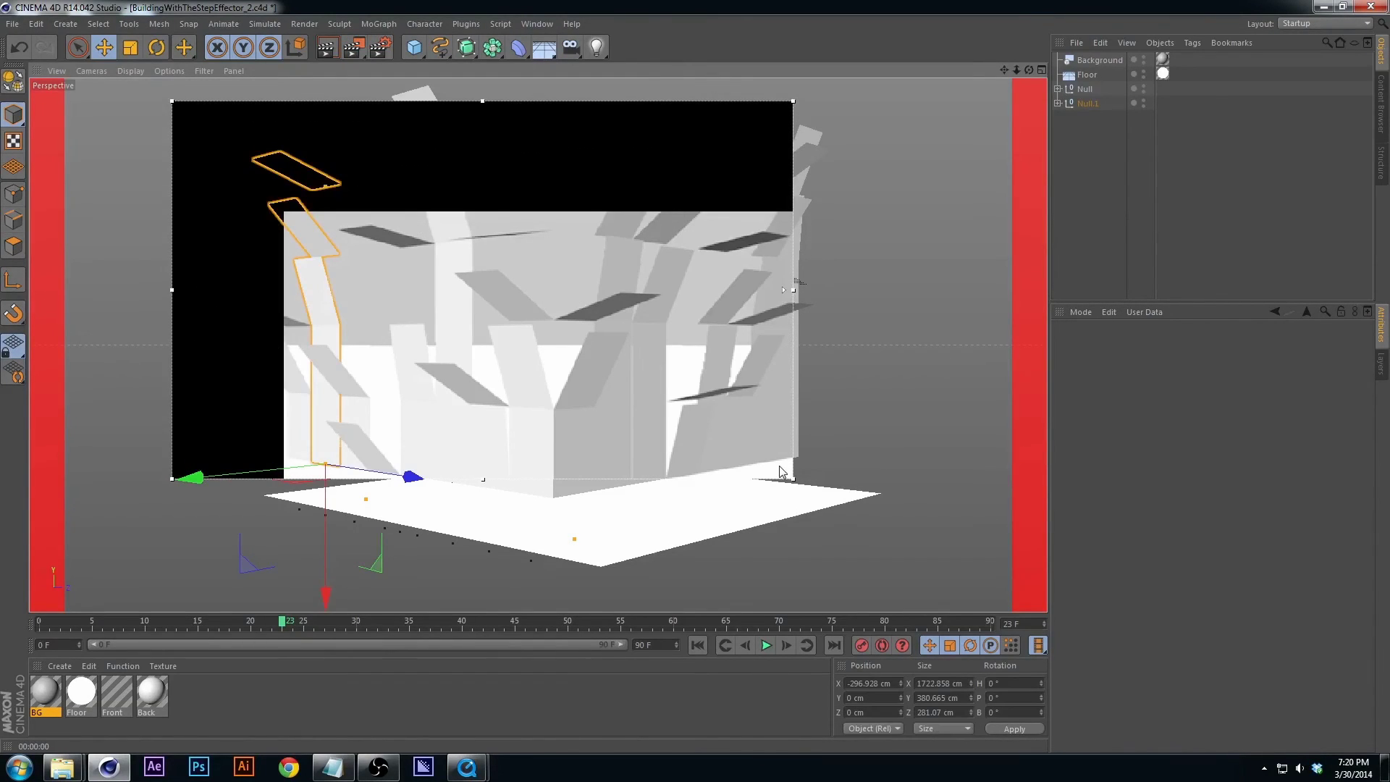
{"action": "left_click_drag", "start_coordinate": [793, 478], "coordinate": [871, 556]}
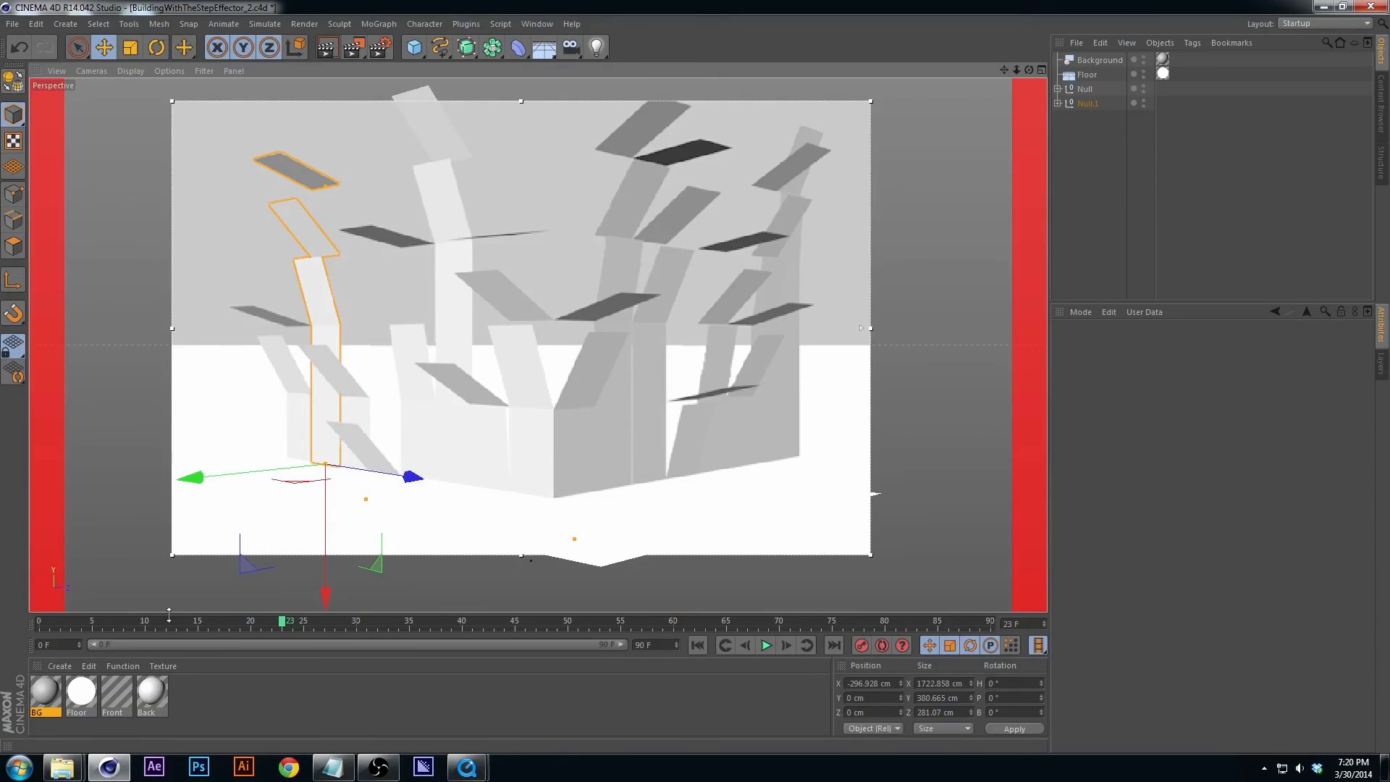
Load a Gradient shader as the texture of the BG material's Color channel.
{"action": "double_click", "coordinate": [42, 695]}
{"action": "left_click_drag", "start_coordinate": [475, 100], "coordinate": [1067, 181]}
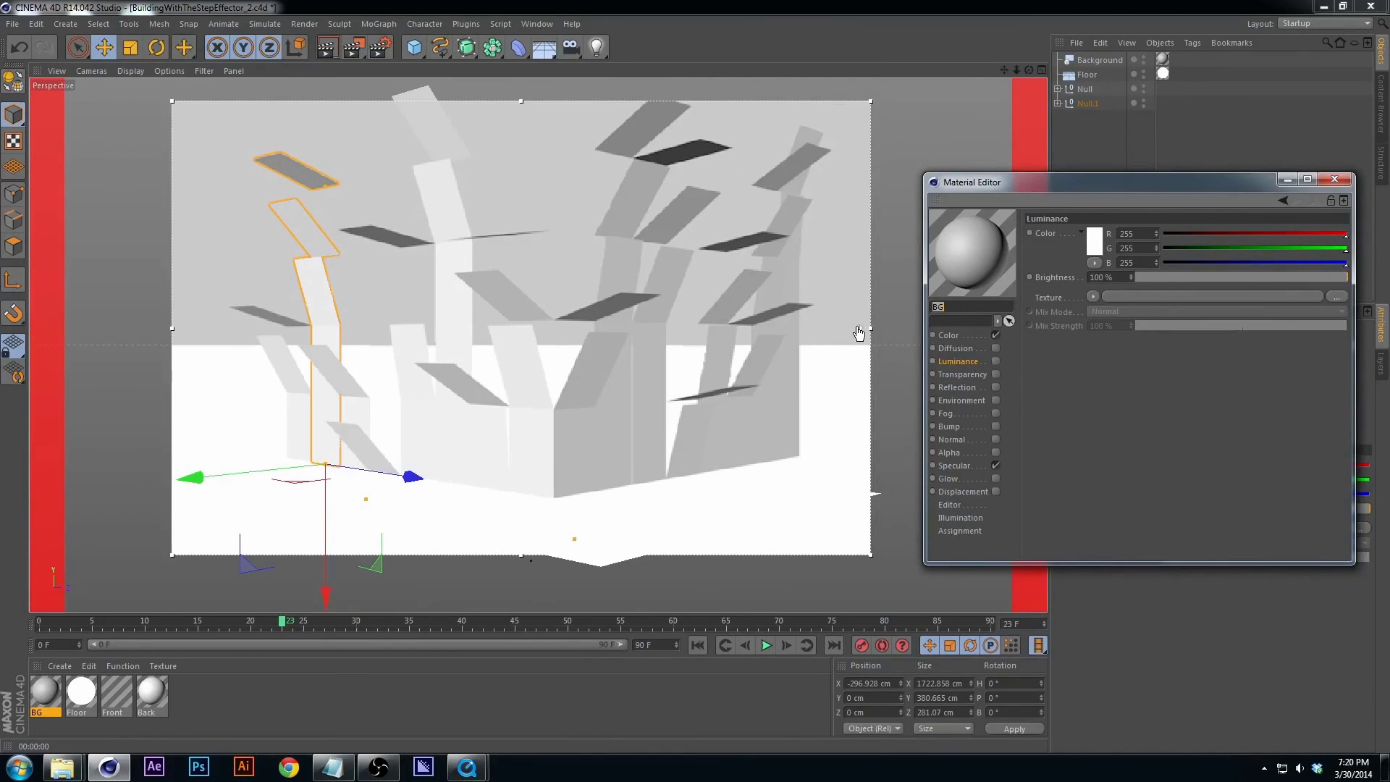
{"action": "left_click", "coordinate": [858, 104]}
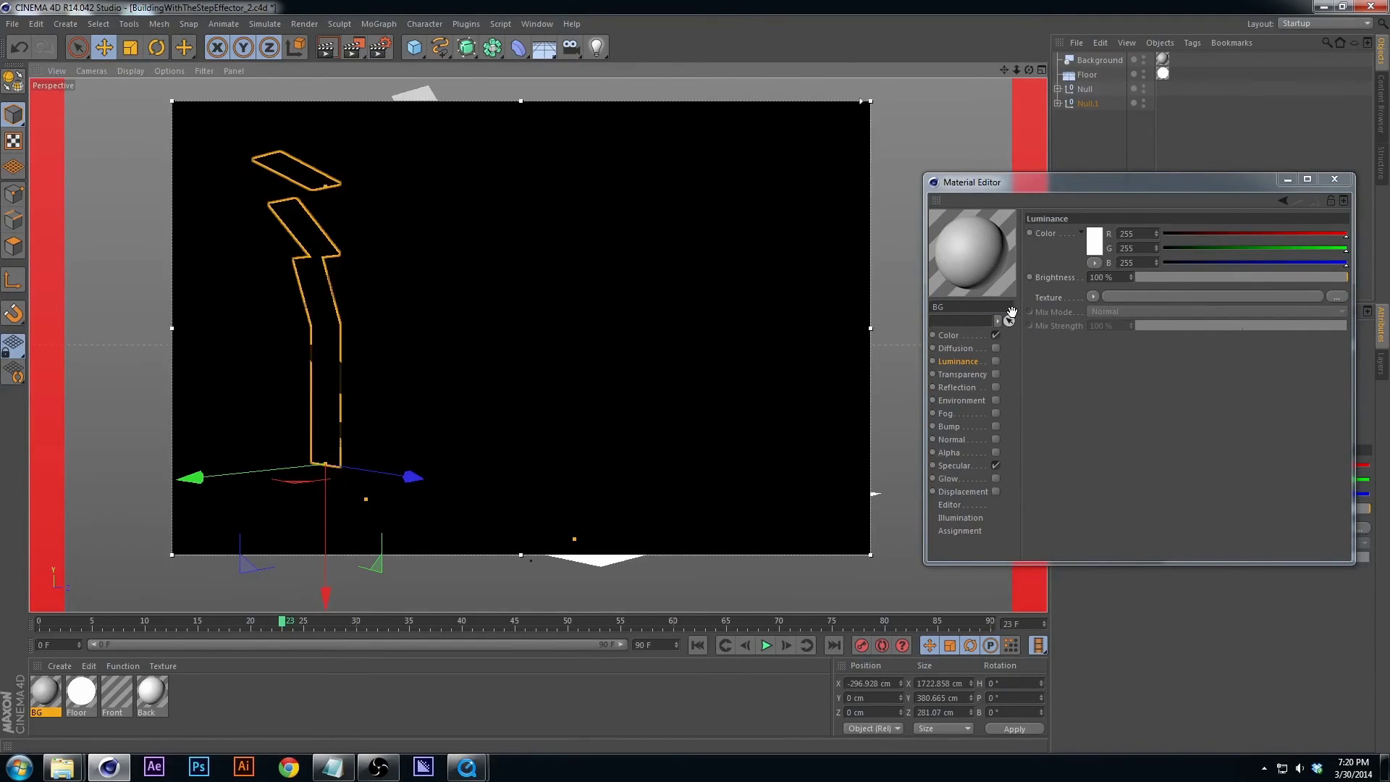
{"action": "left_click", "coordinate": [975, 337]}
{"action": "left_click", "coordinate": [1092, 297]}
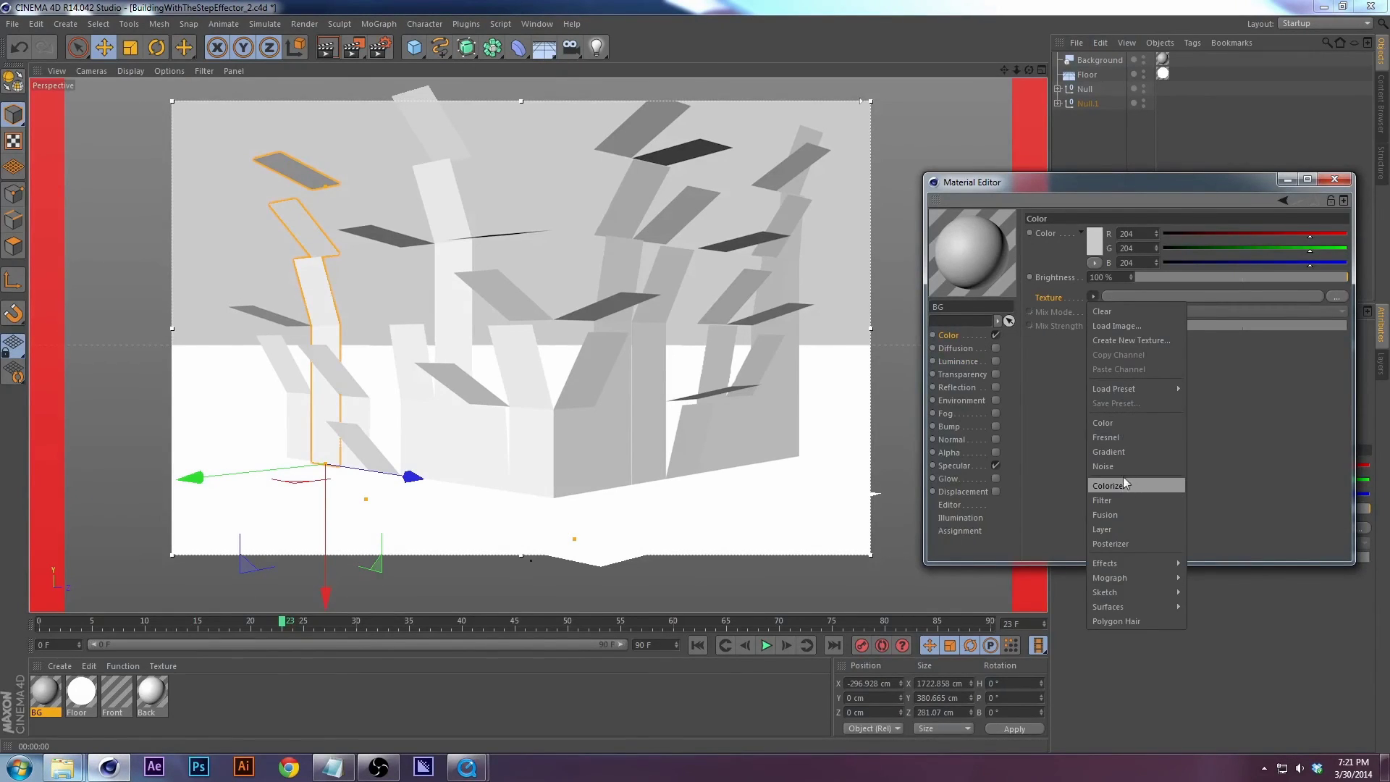
{"action": "left_click", "coordinate": [1123, 453]}
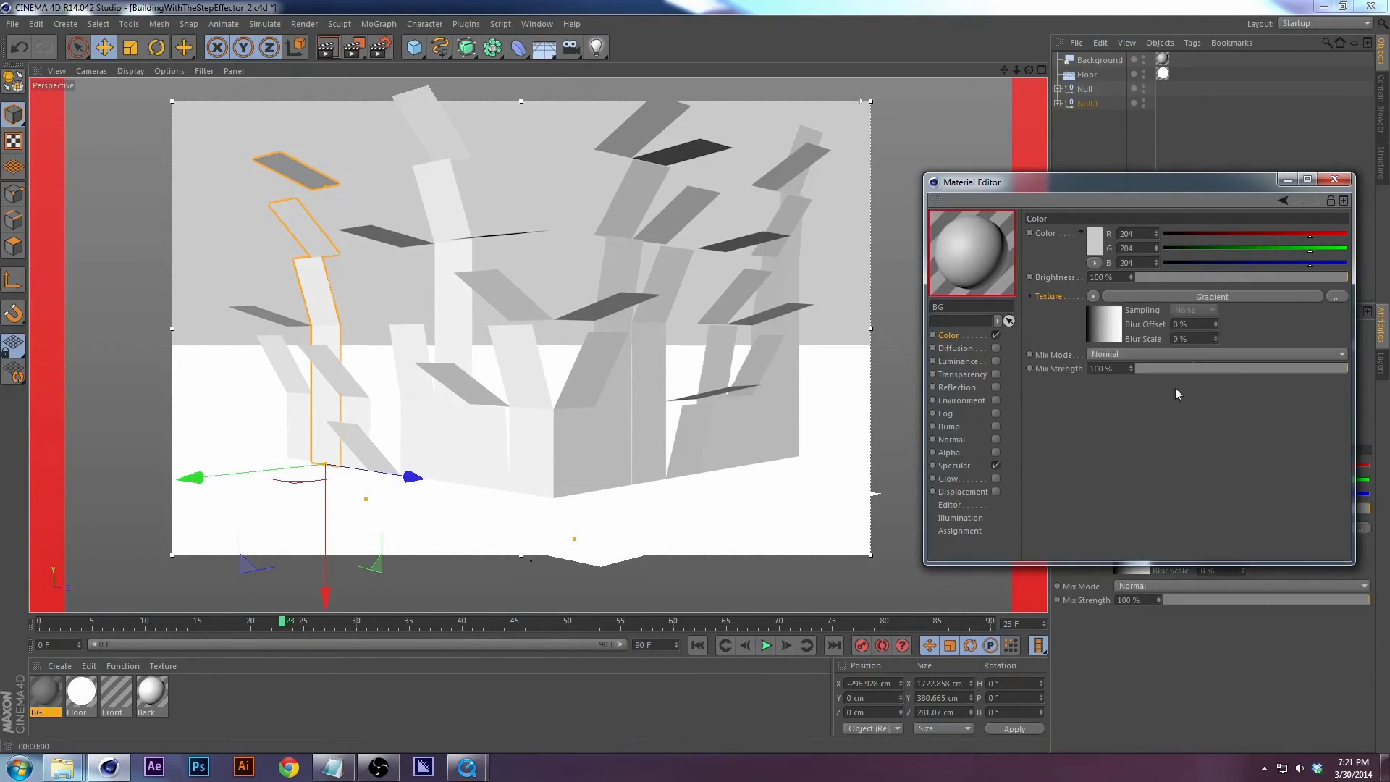
Make the BG gradient 2D - Circular, fading from a widened white centre to grey at the edges.
{"action": "left_click", "coordinate": [1109, 320]}
{"action": "left_click", "coordinate": [1110, 357]}
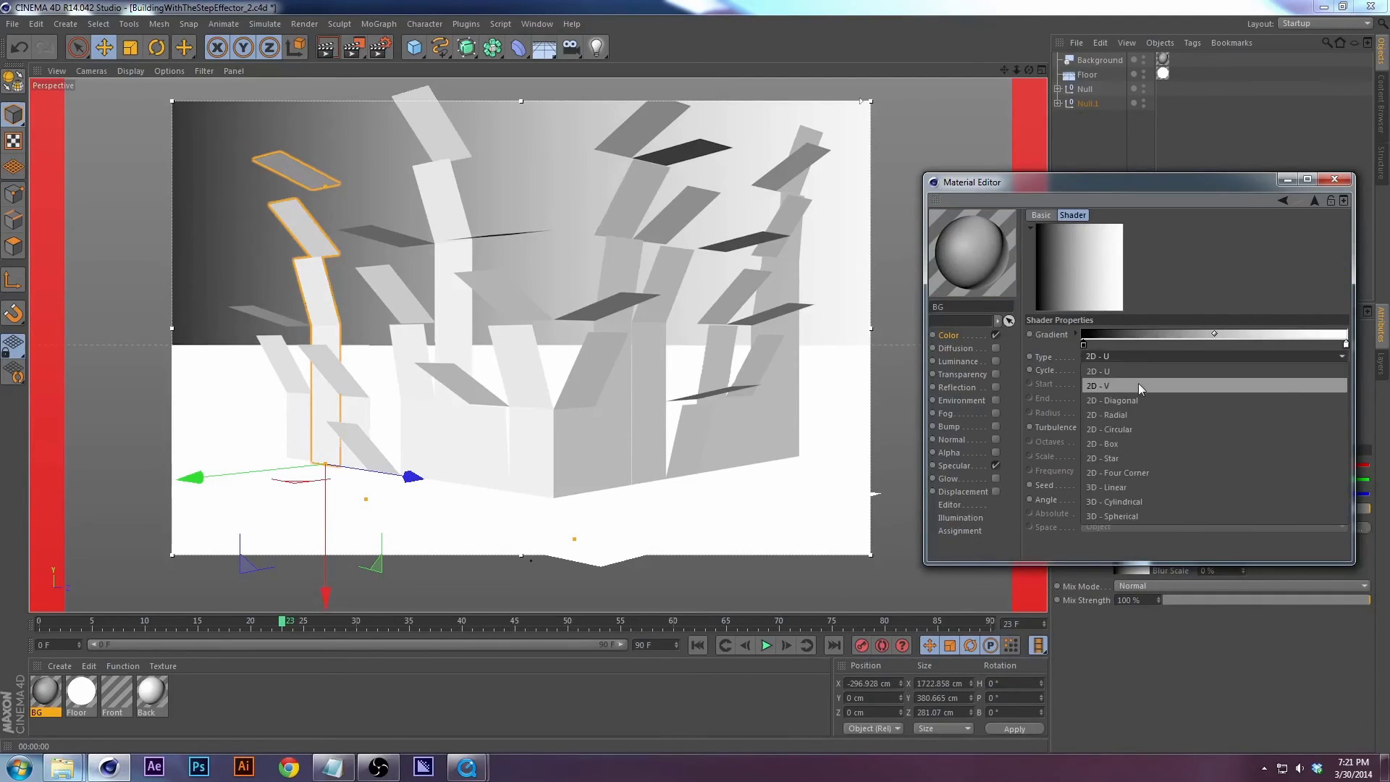
{"action": "left_click", "coordinate": [1136, 429]}
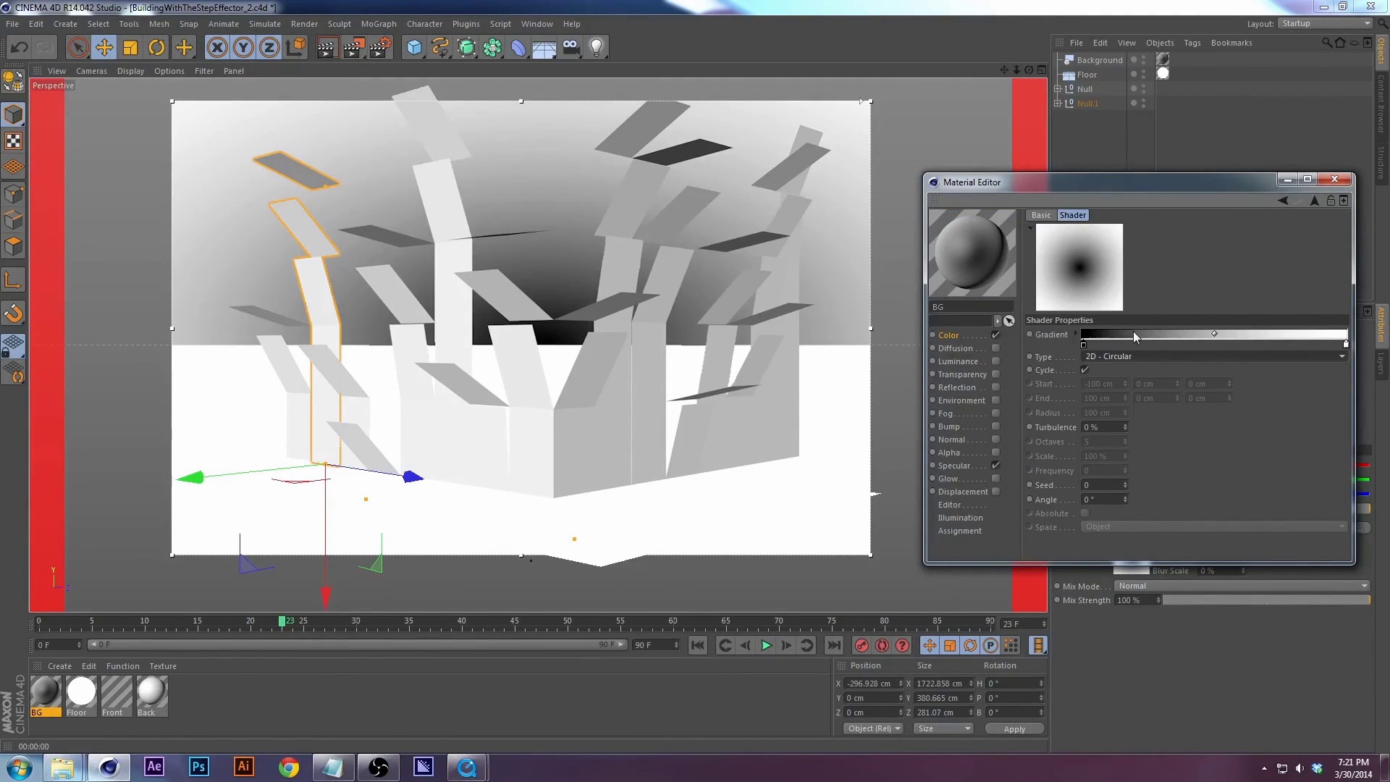
{"action": "mouse_move", "coordinate": [1084, 345]}
{"action": "left_mouse_down"}
{"action": "mouse_move", "coordinate": [1269, 345]}
{"action": "mouse_move", "coordinate": [1083, 345]}
{"action": "left_mouse_up"}
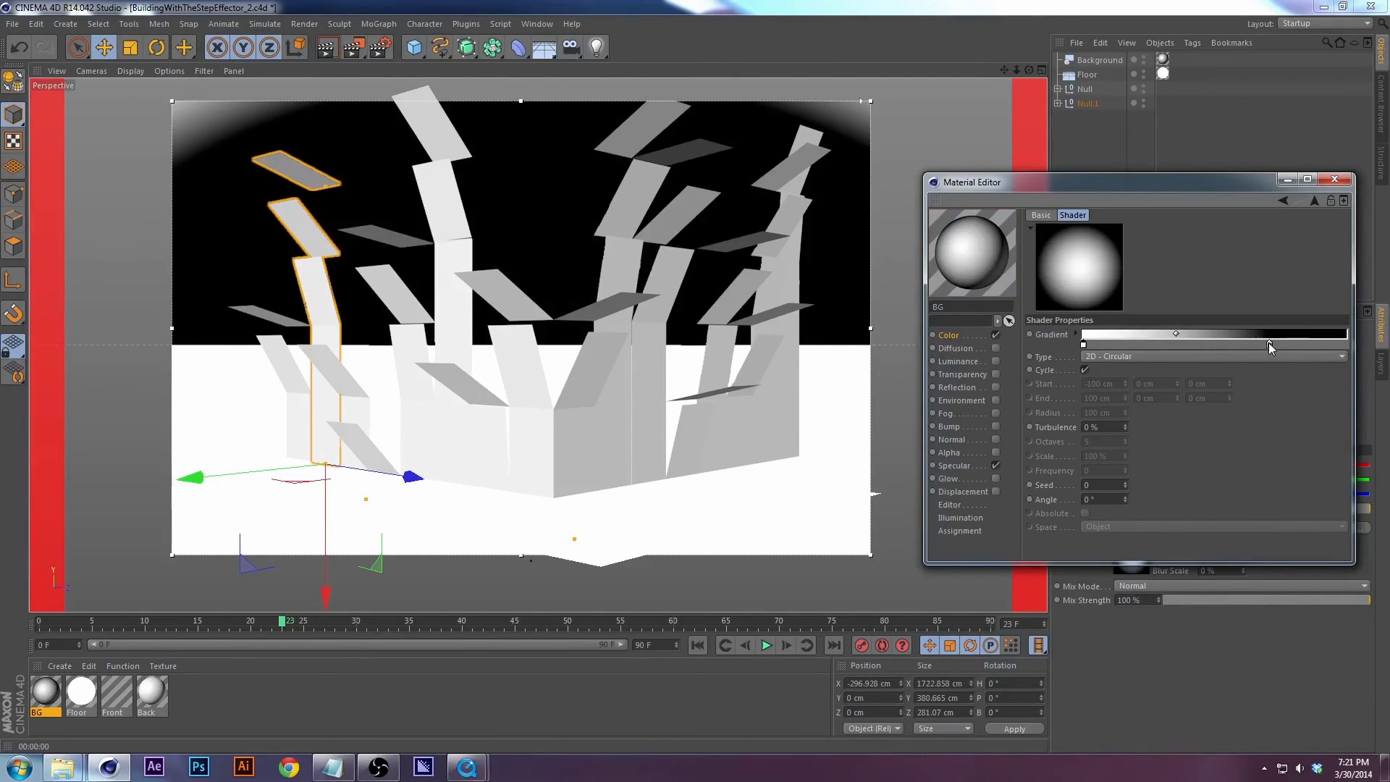
{"action": "left_click_drag", "start_coordinate": [1269, 345], "coordinate": [1354, 350]}
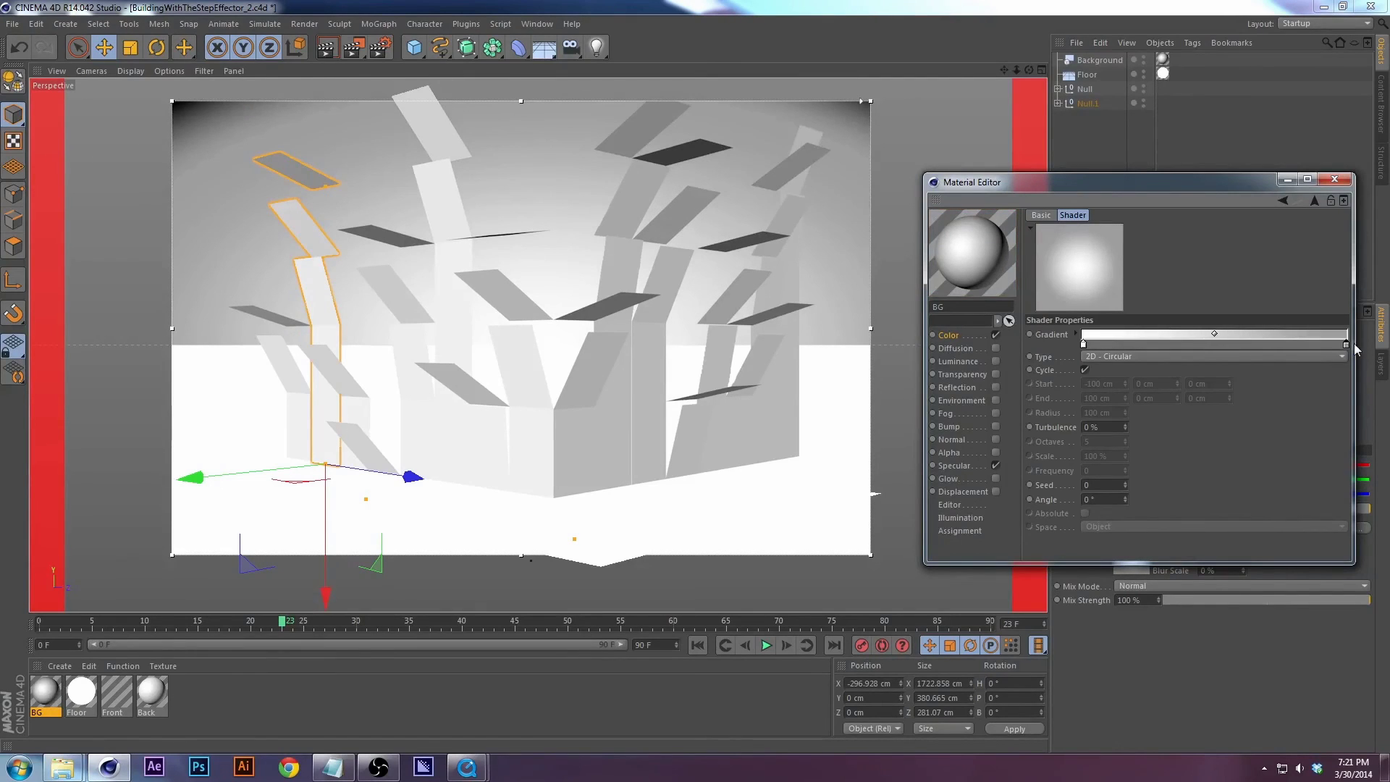
{"action": "left_click_drag", "start_coordinate": [1083, 345], "coordinate": [1170, 346]}
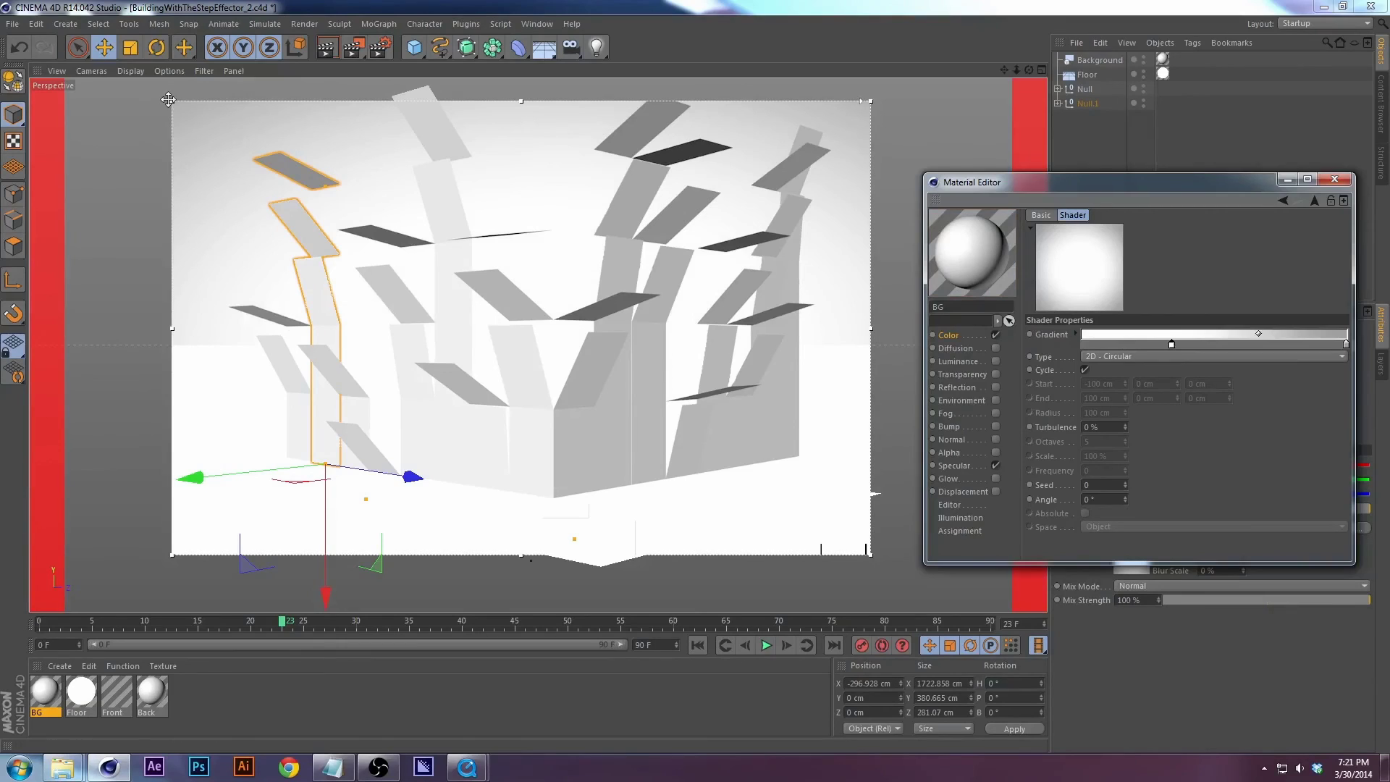
Remove Global Illumination from the render settings and enable Ambient Occlusion, previewing the building in a wider render region.
{"action": "left_click_drag", "start_coordinate": [172, 101], "coordinate": [80, 91]}
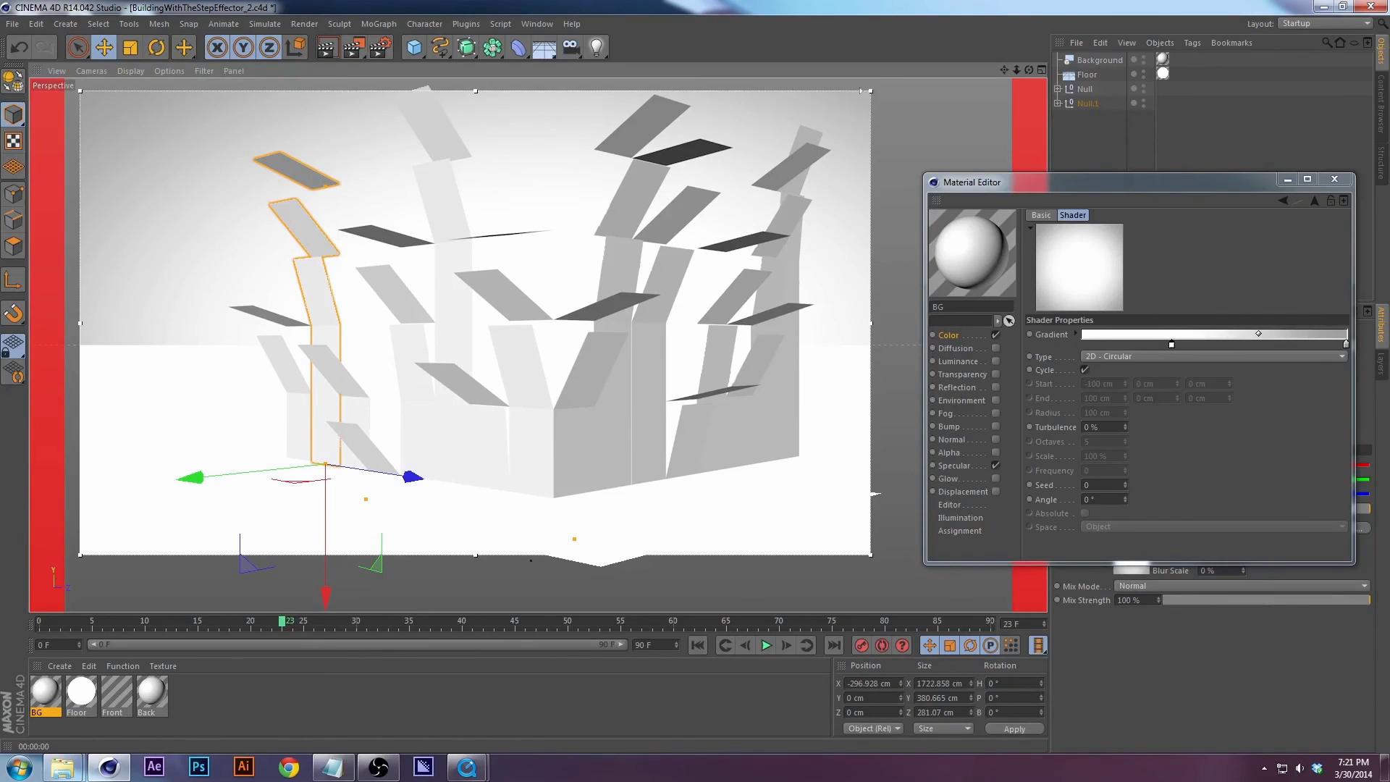
{"action": "left_click", "coordinate": [390, 55]}
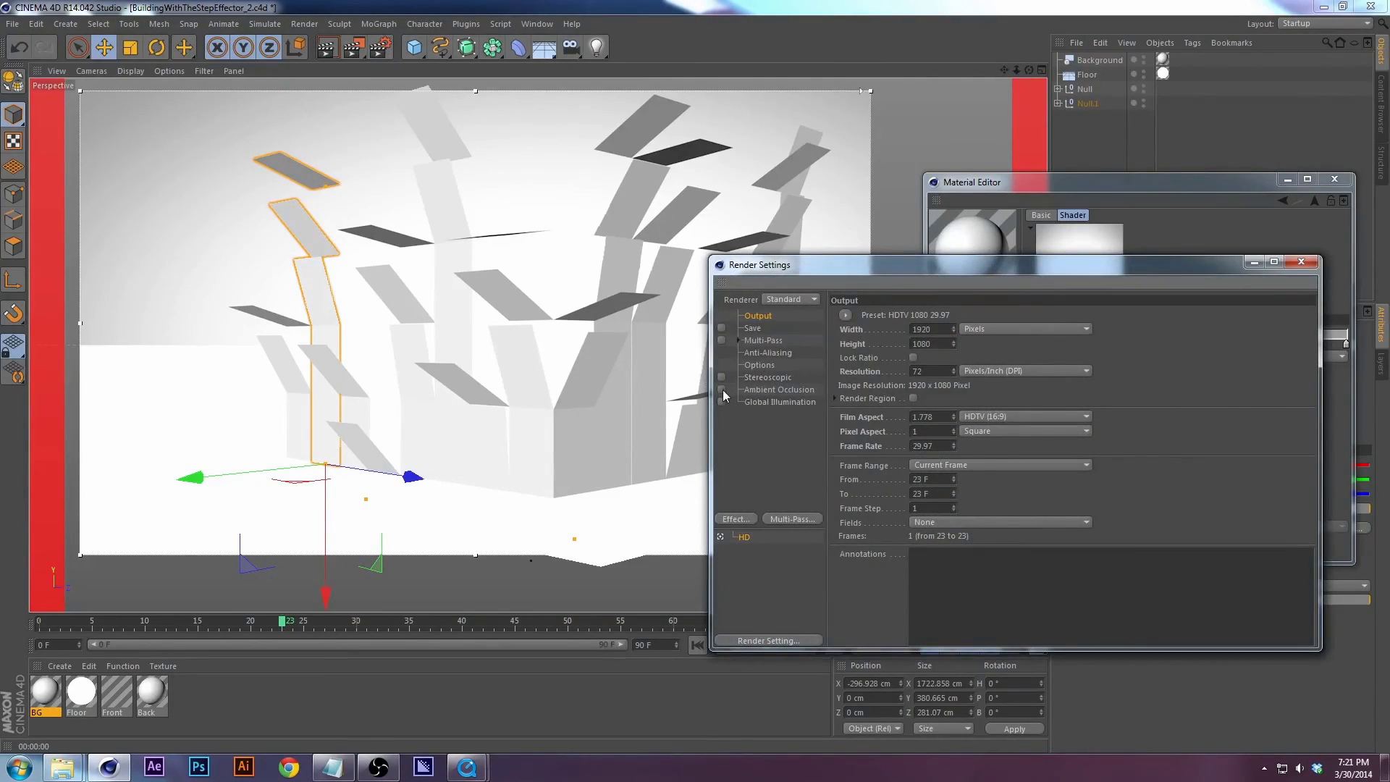
{"action": "left_click", "coordinate": [757, 401]}
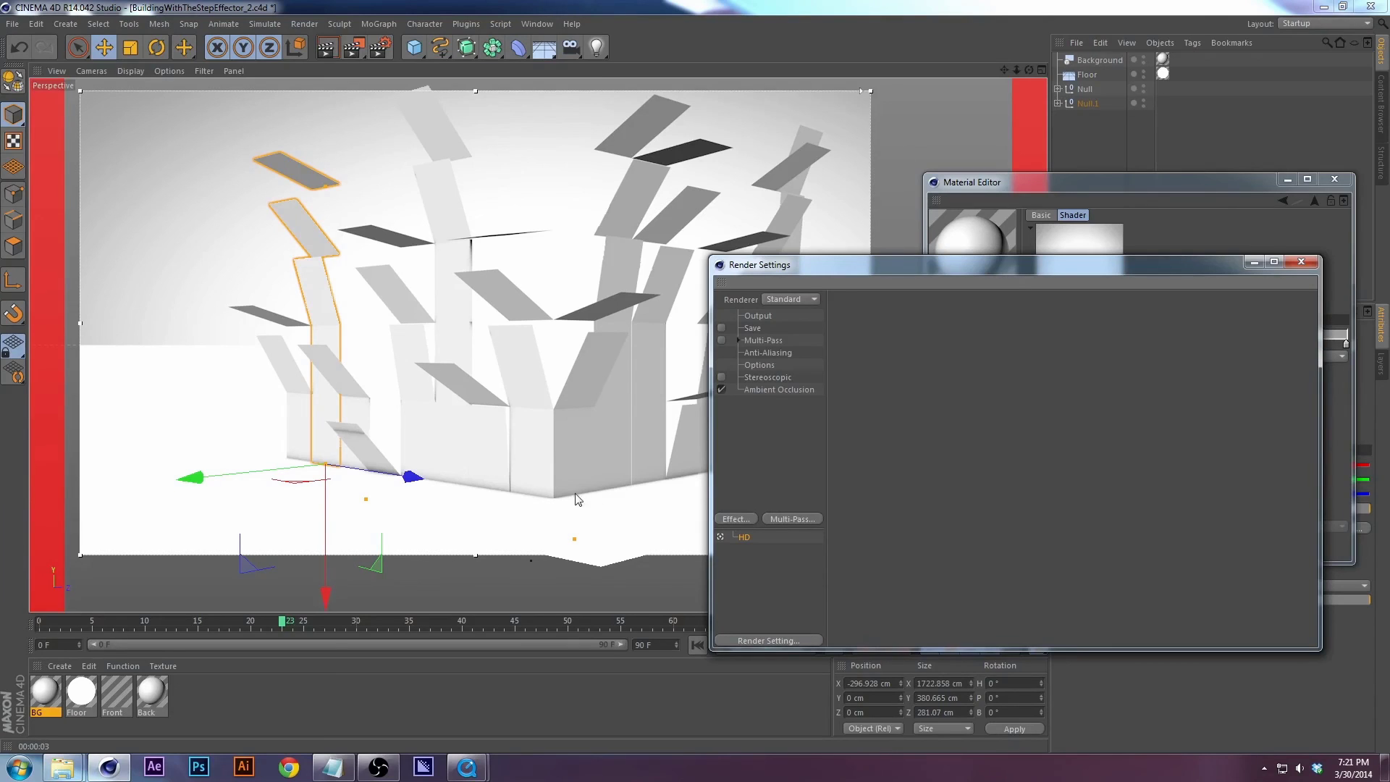
{"action": "left_click_drag", "start_coordinate": [840, 271], "coordinate": [944, 271]}
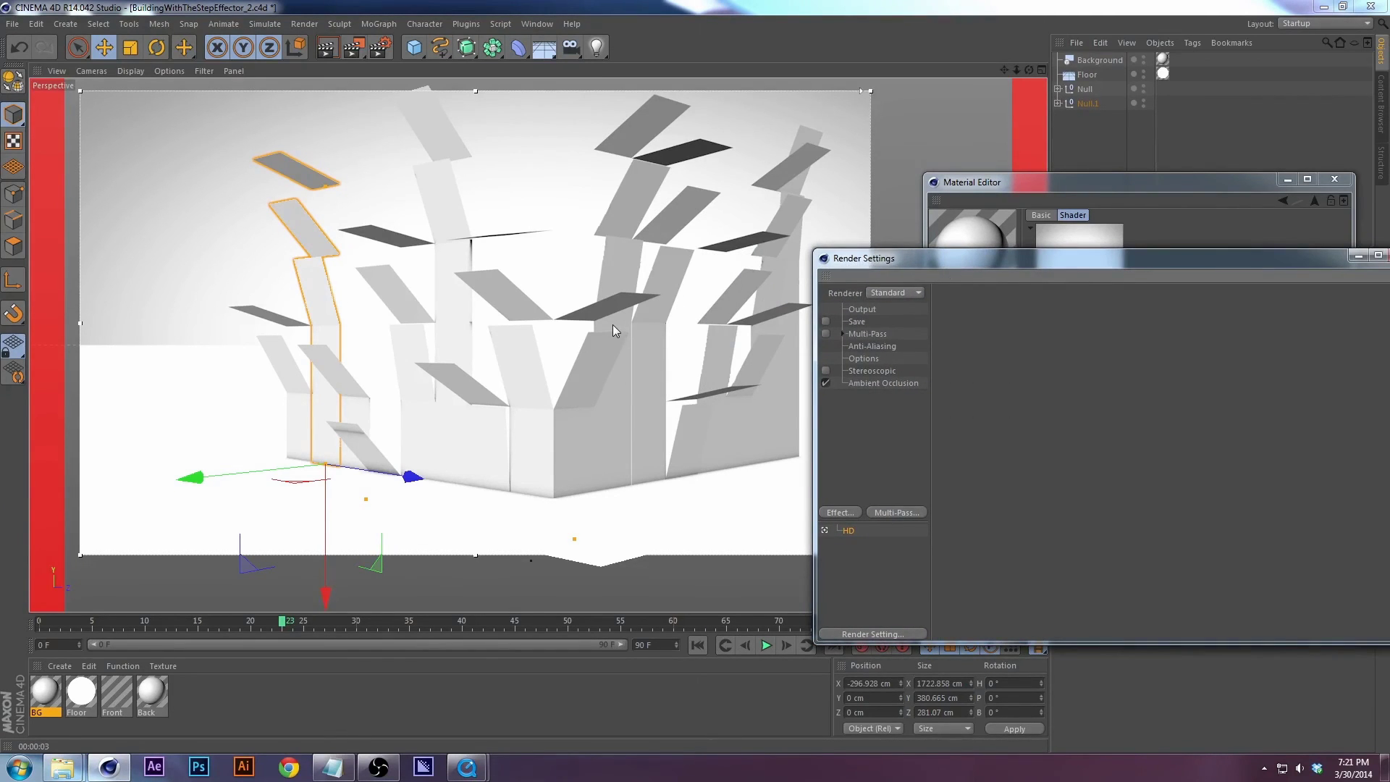
{"action": "left_click_drag", "start_coordinate": [613, 324], "coordinate": [553, 371], "text": "alt"}
{"action": "key", "text": "ctrl+r"}
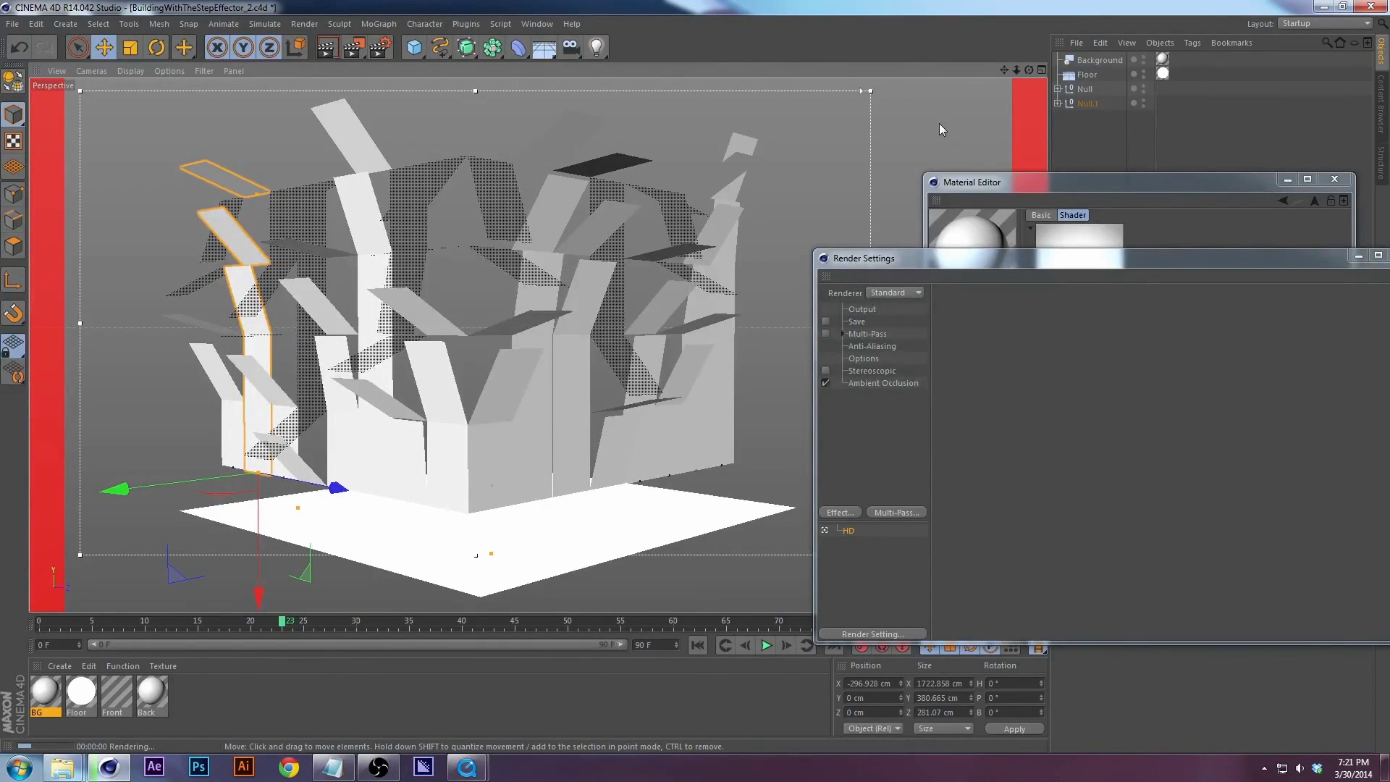
{"action": "left_click", "coordinate": [940, 123]}
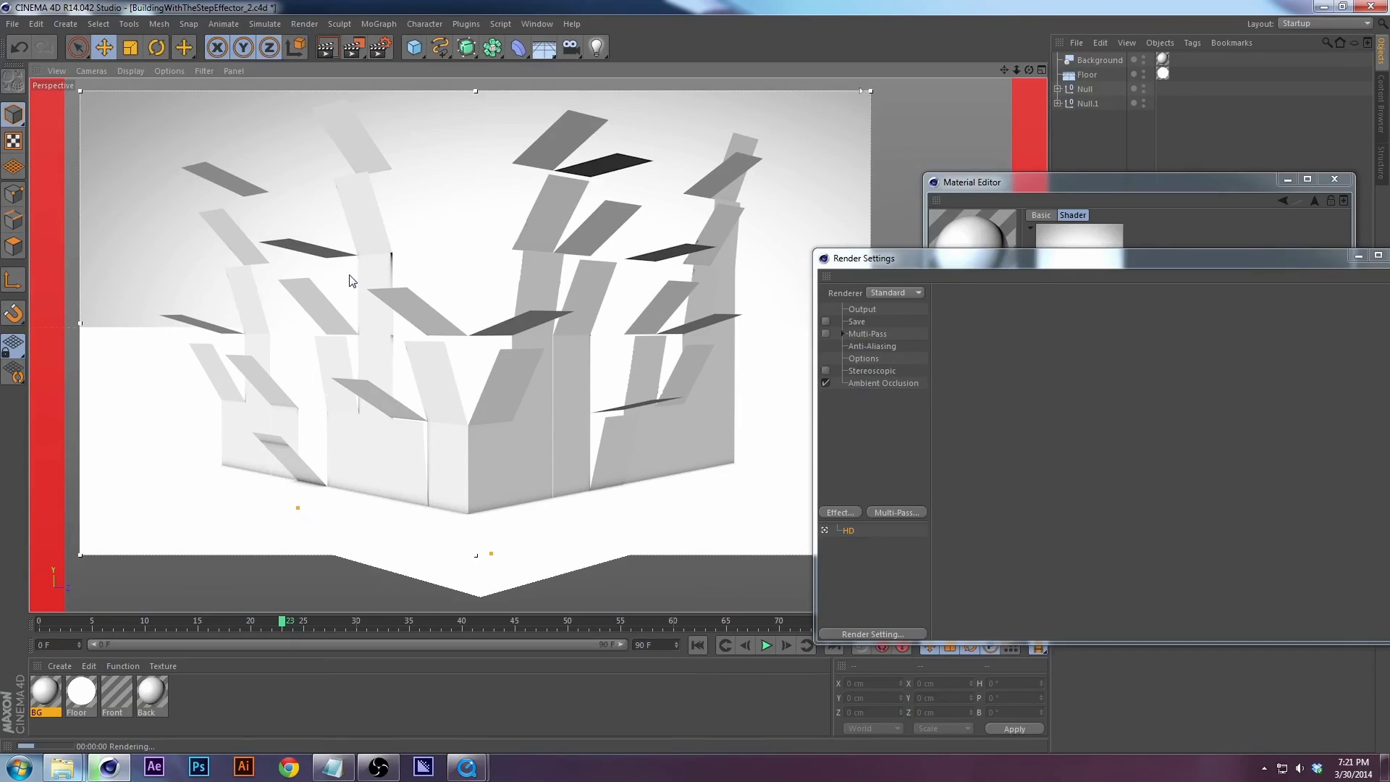
Add the Vector Motion Blur effect to the render settings.
{"action": "left_click_drag", "start_coordinate": [879, 253], "coordinate": [797, 258]}
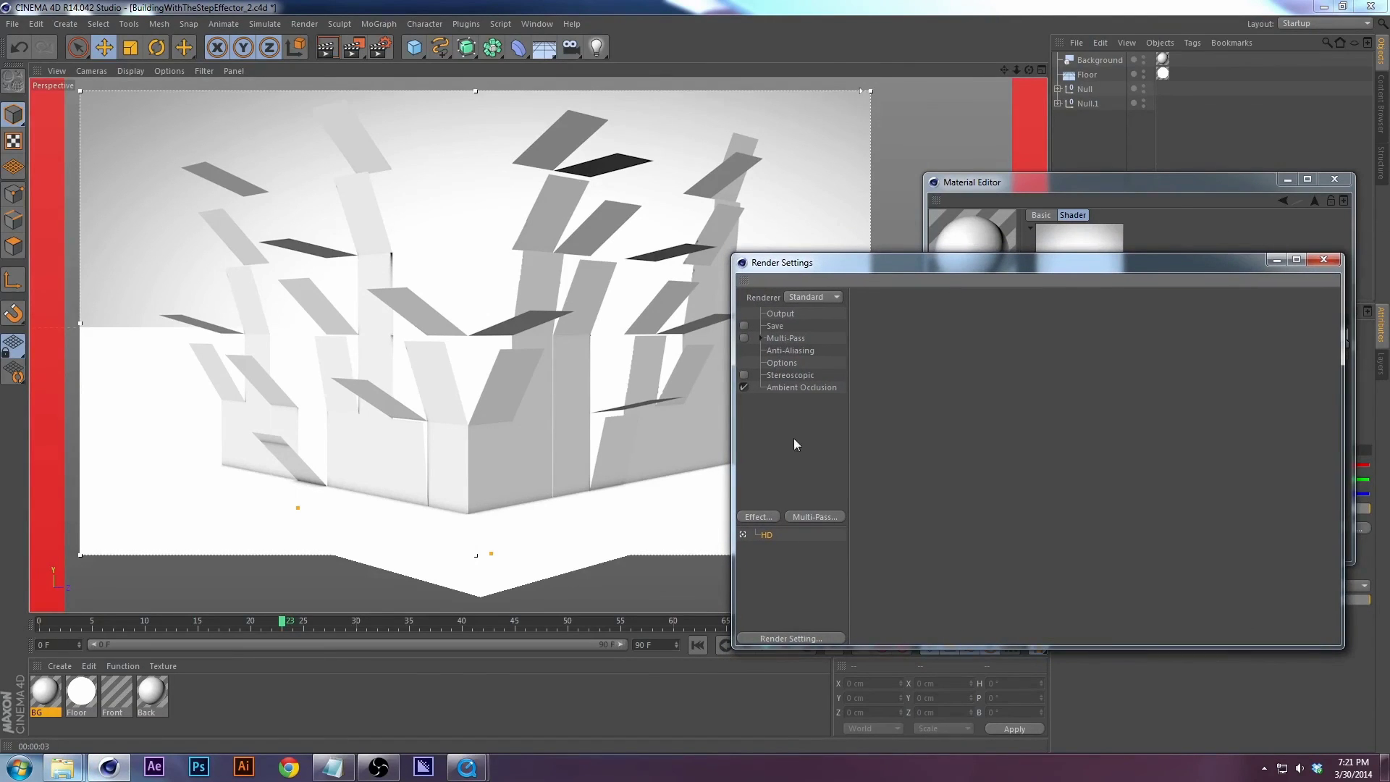
{"action": "key", "text": "ctrl+r"}
{"action": "left_click", "coordinate": [768, 516]}
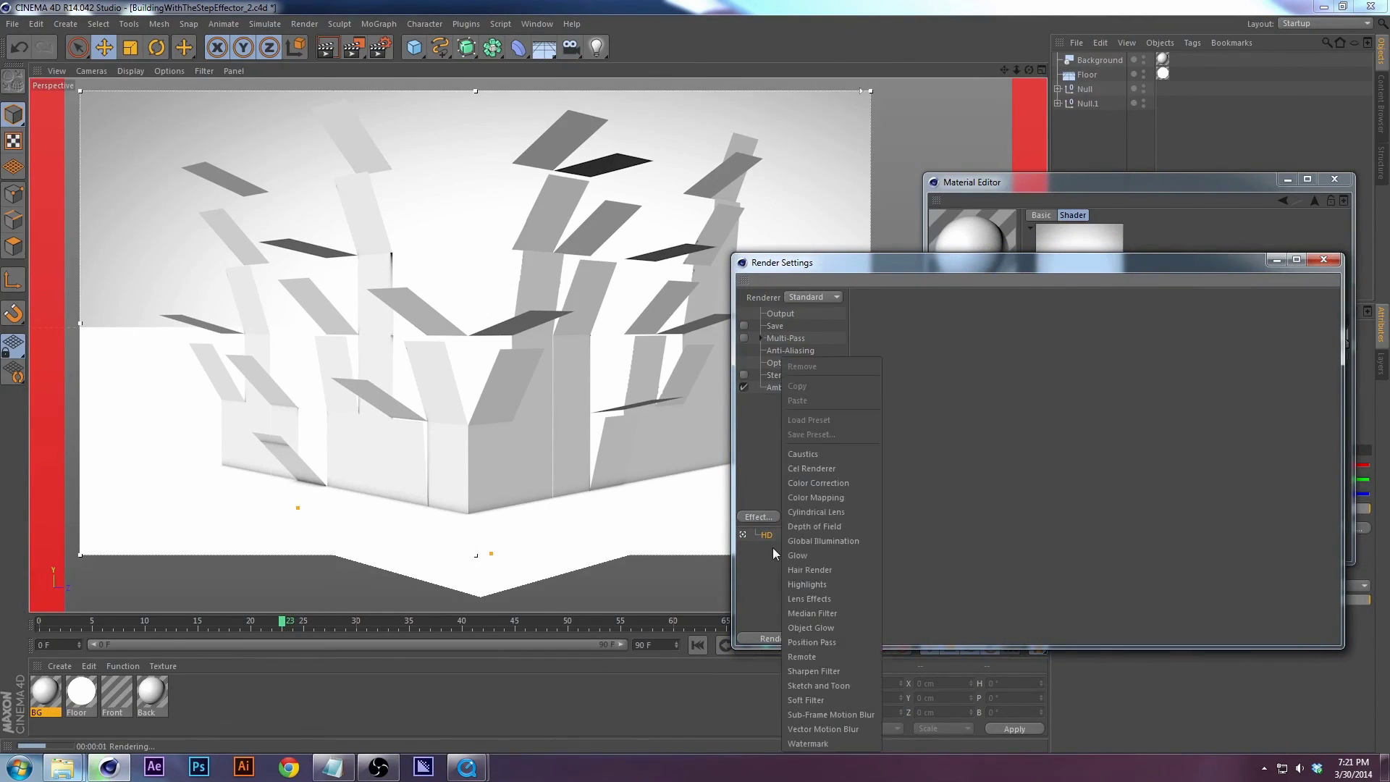
{"action": "left_click", "coordinate": [815, 733]}
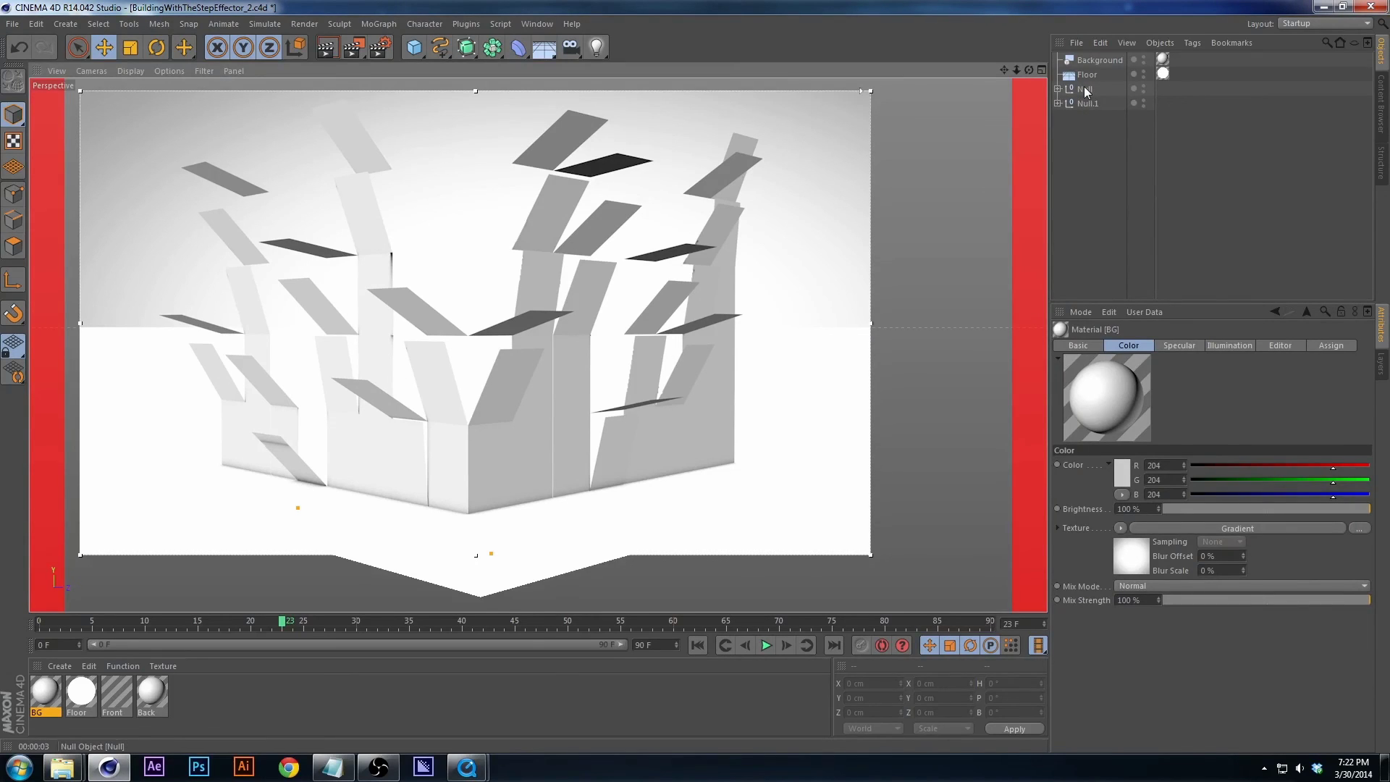
Identify which wall each null holds, and rename Null as Front and Null.1 as Side.
{"action": "left_click", "coordinate": [1084, 89]}
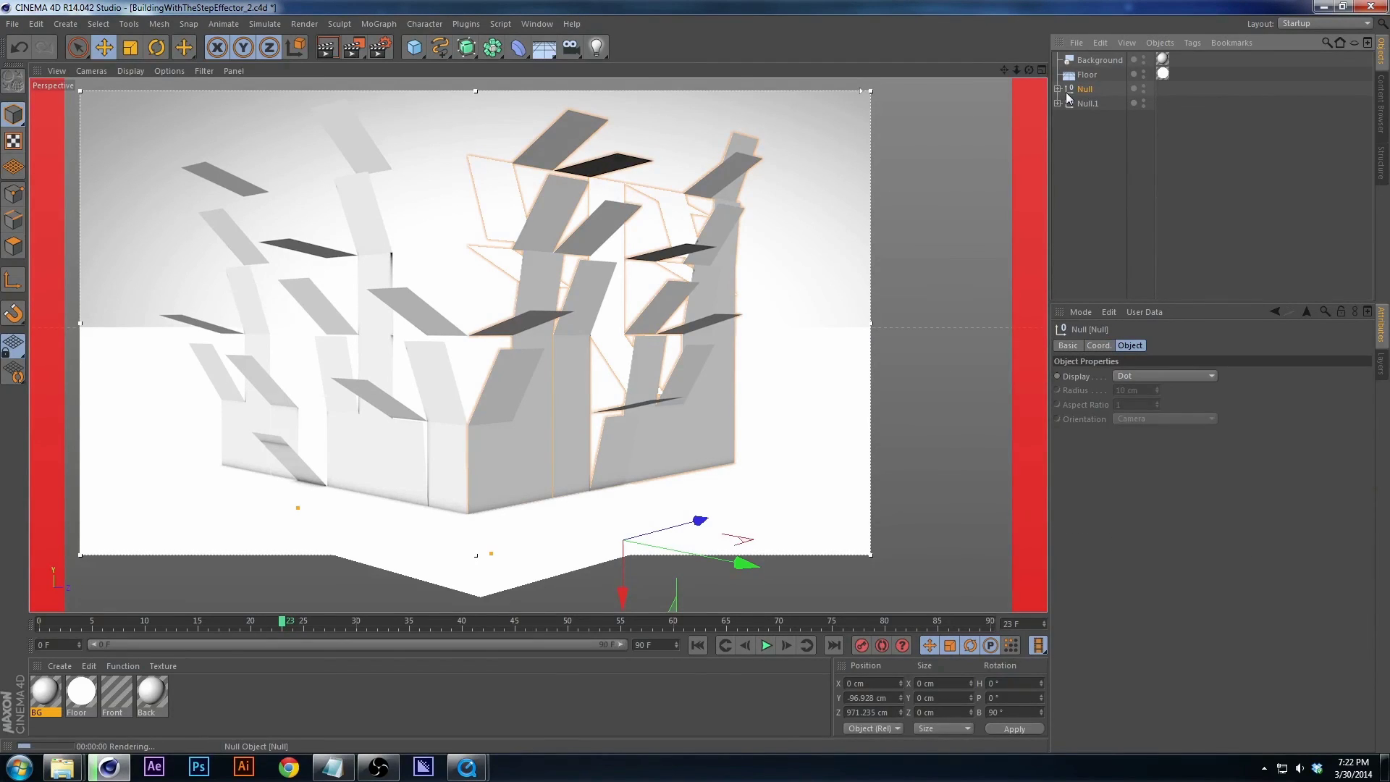
{"action": "left_click", "coordinate": [1142, 87]}
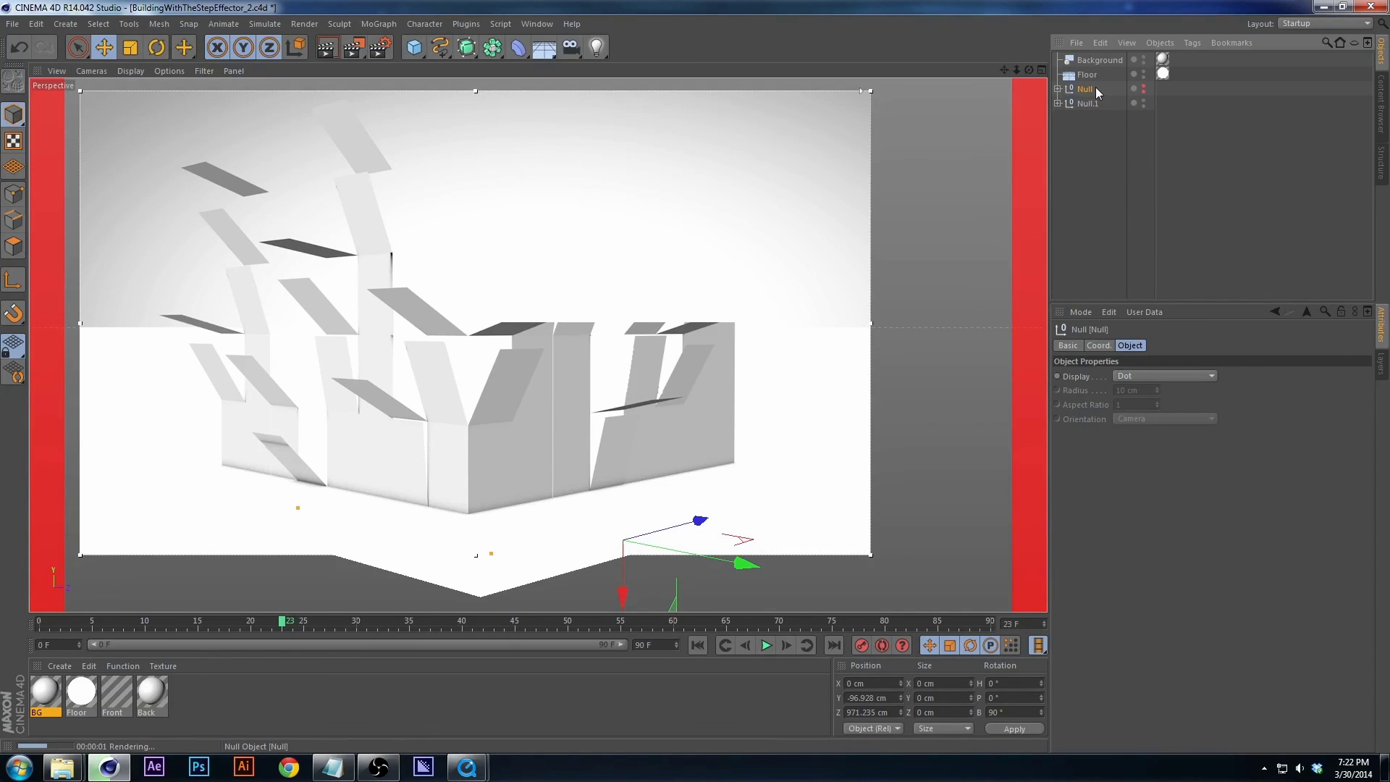
{"action": "left_click", "coordinate": [1143, 89], "text": "alt"}
{"action": "key", "text": "Return"}
{"action": "type", "text": "Front"}
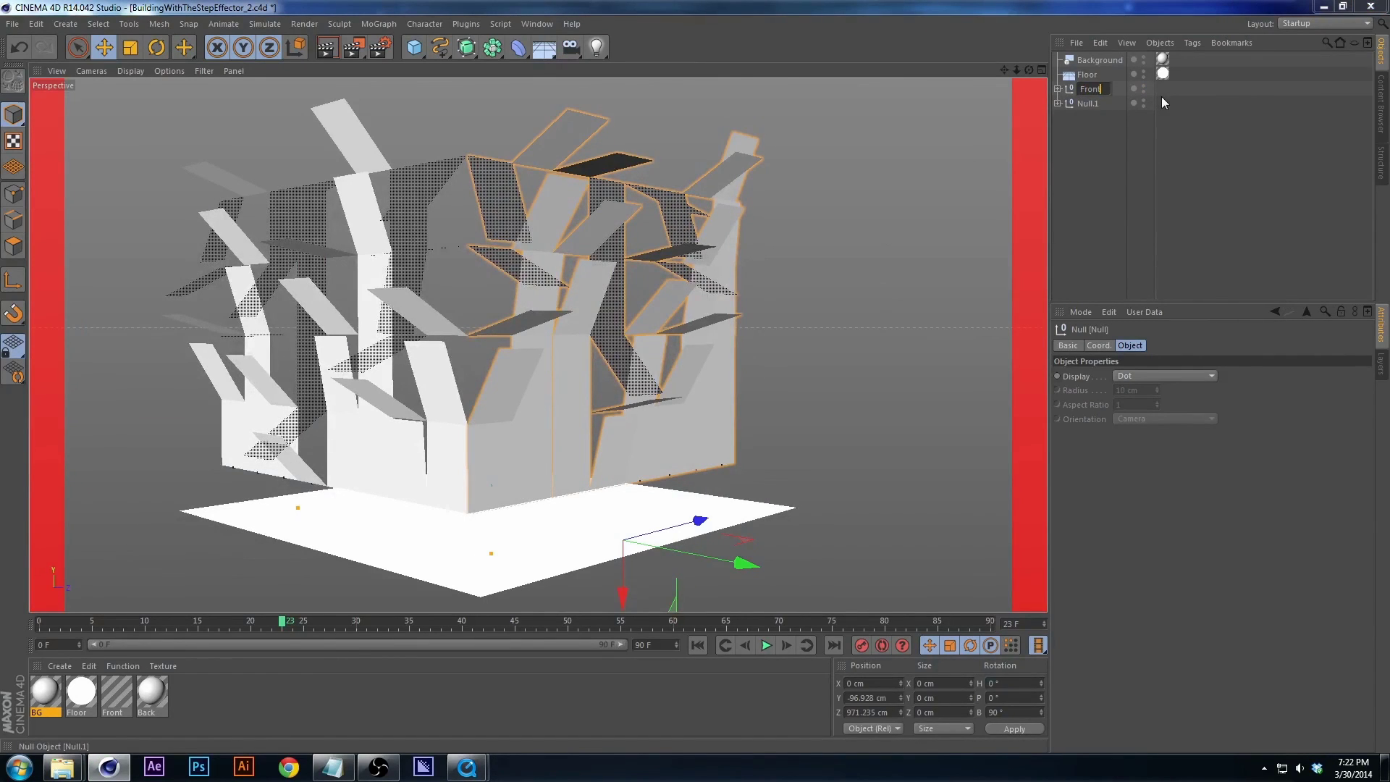
{"action": "key", "text": "Return"}
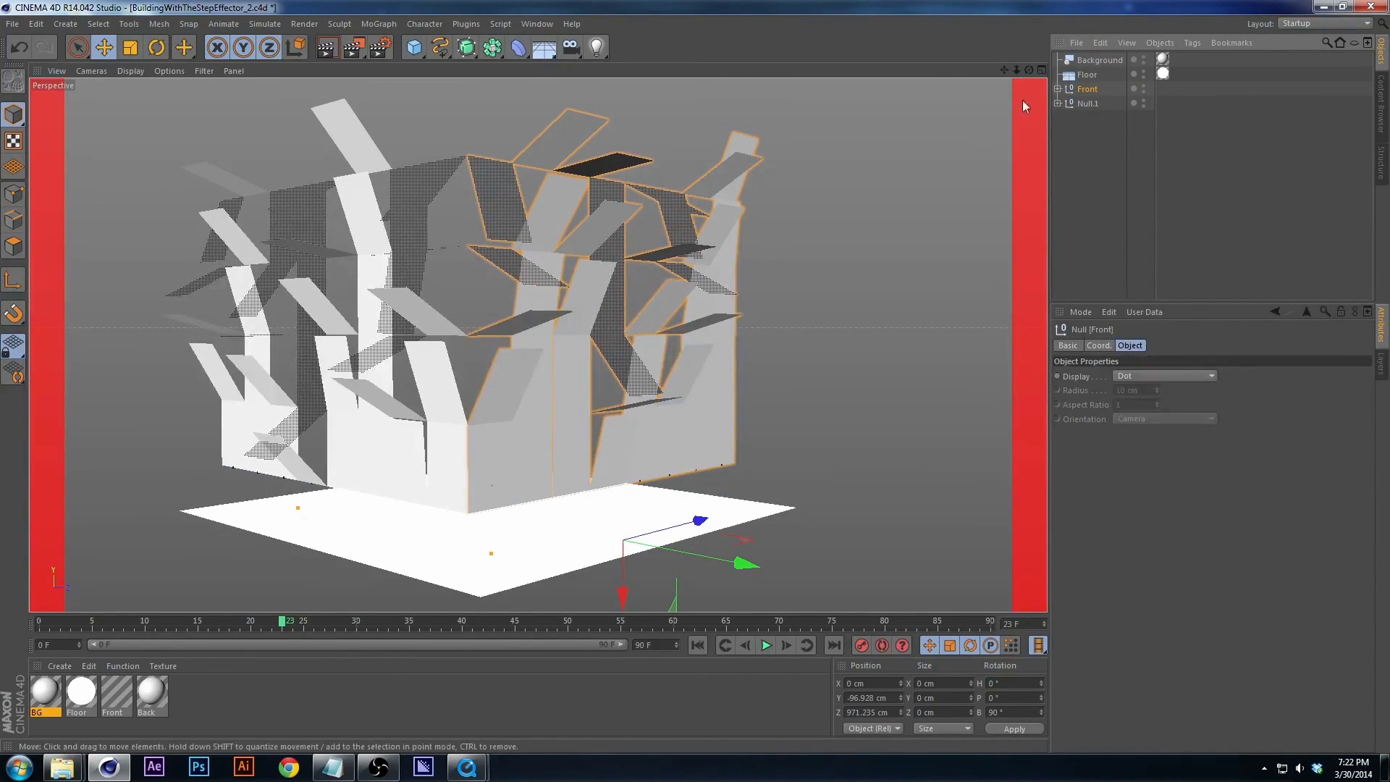
{"action": "double_click", "coordinate": [1089, 103]}
{"action": "type", "text": "Side"}
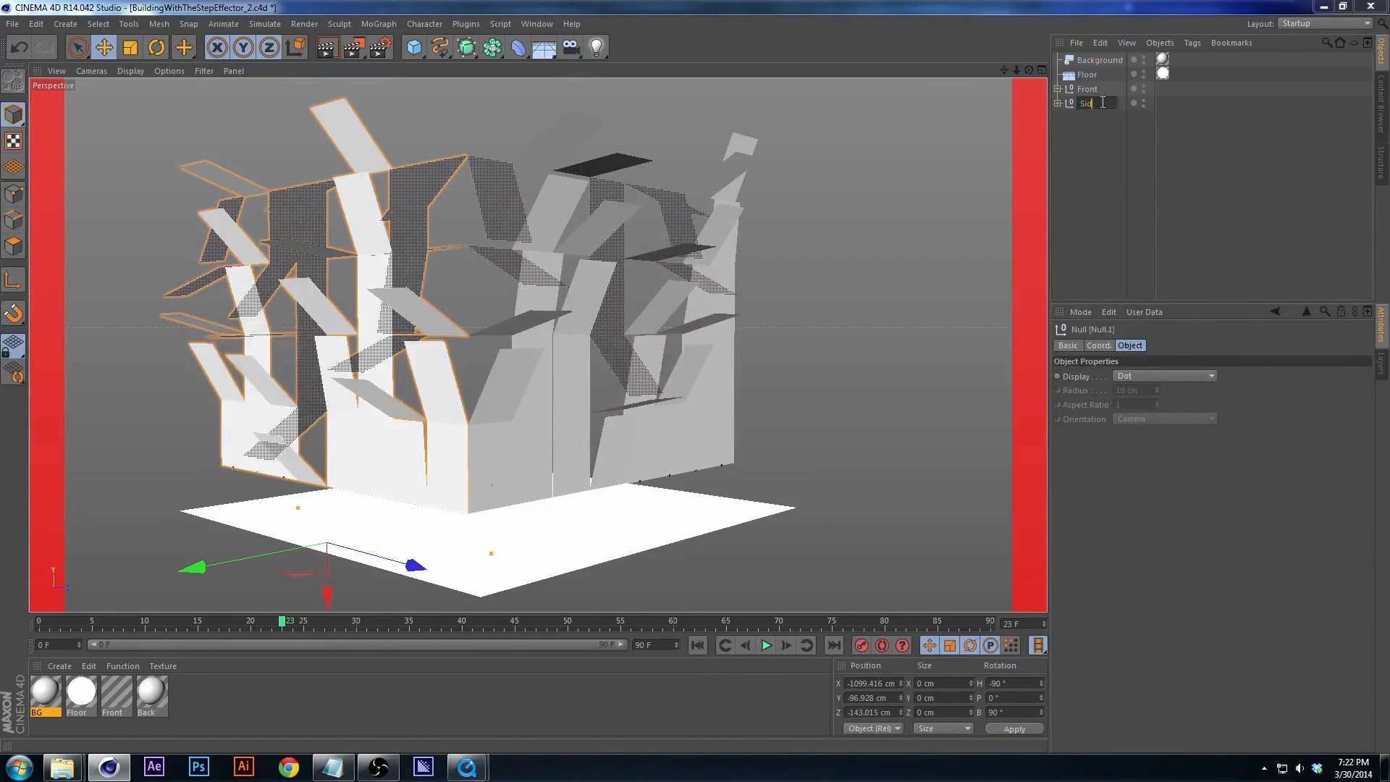
{"action": "key", "text": "Return"}
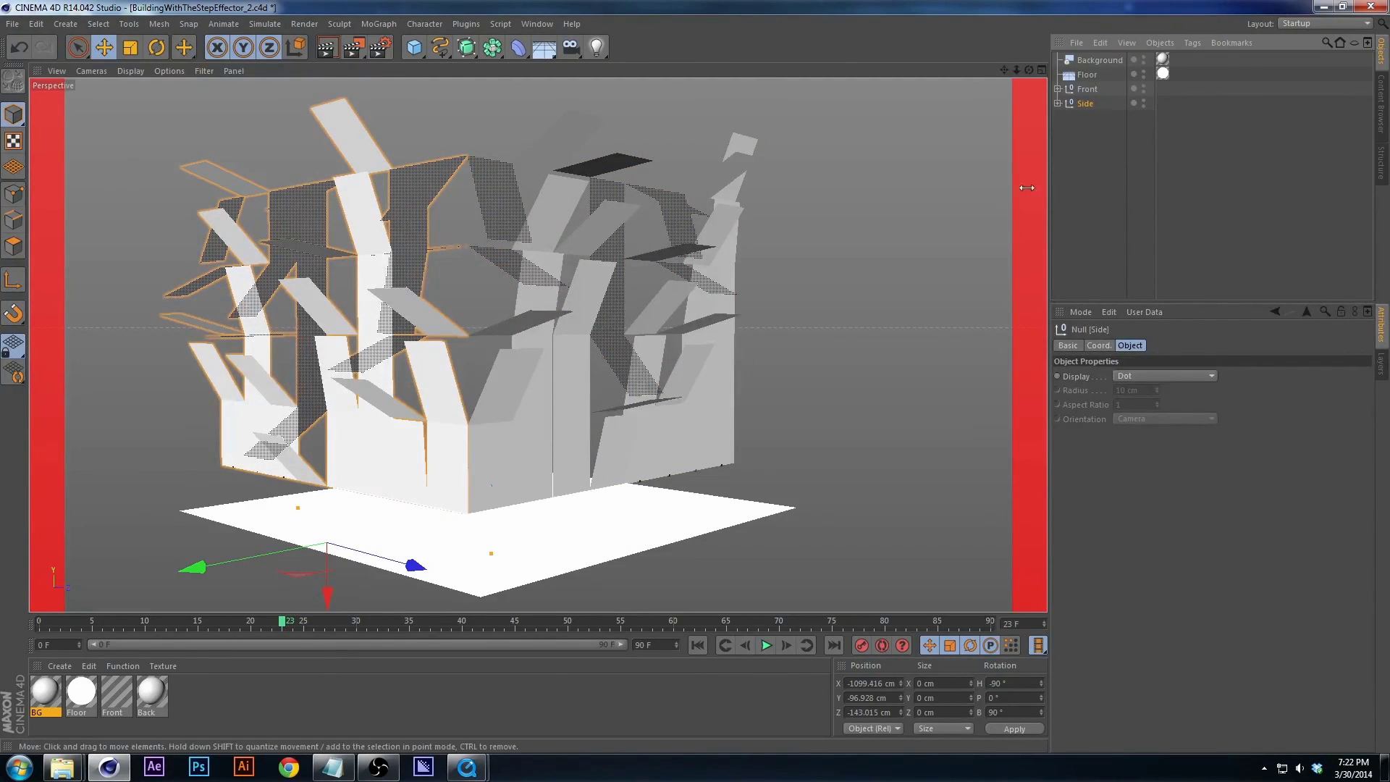
Add a Motion Blur tag to the Front null with a strength of 200%.
{"action": "left_click", "coordinate": [1084, 168]}
{"action": "left_click", "coordinate": [1083, 90]}
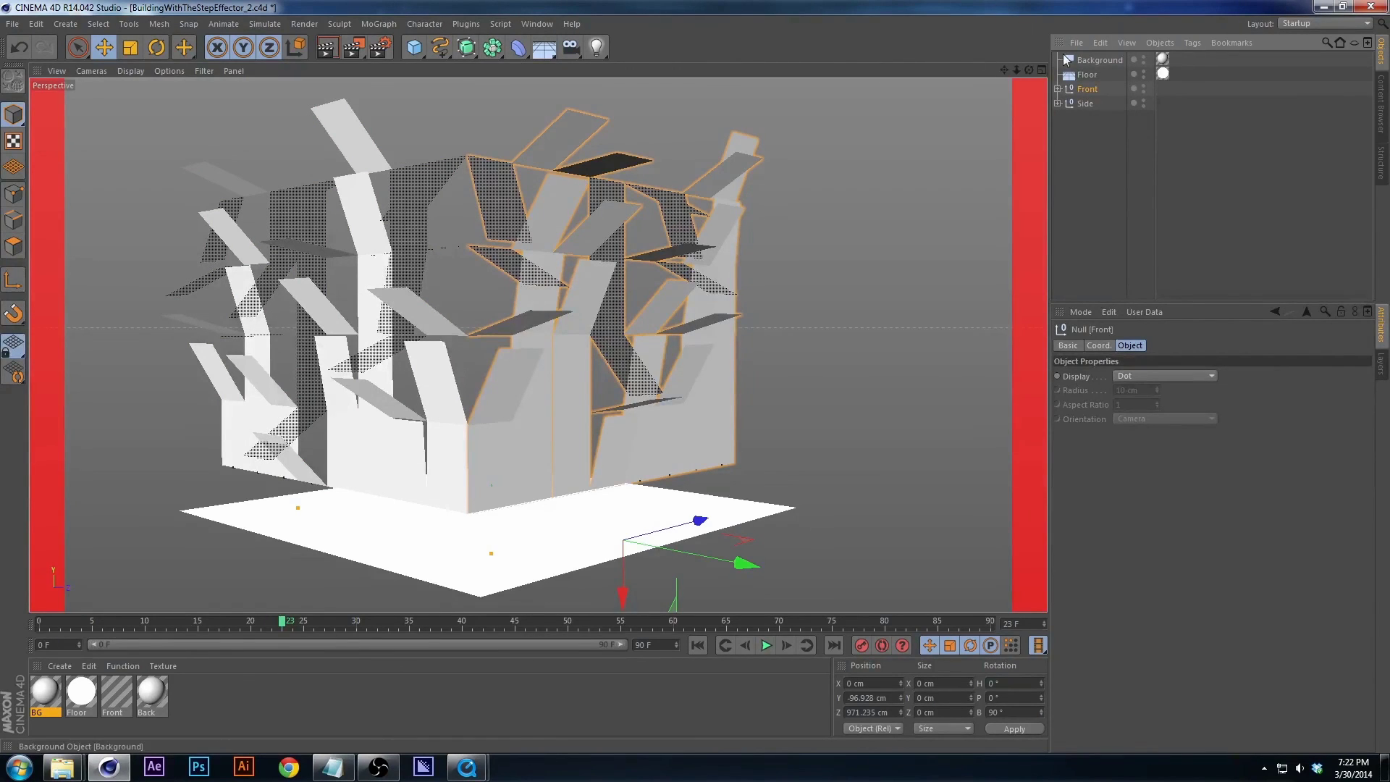
{"action": "right_click", "coordinate": [1085, 93]}
{"action": "mouse_move", "coordinate": [1138, 102]}
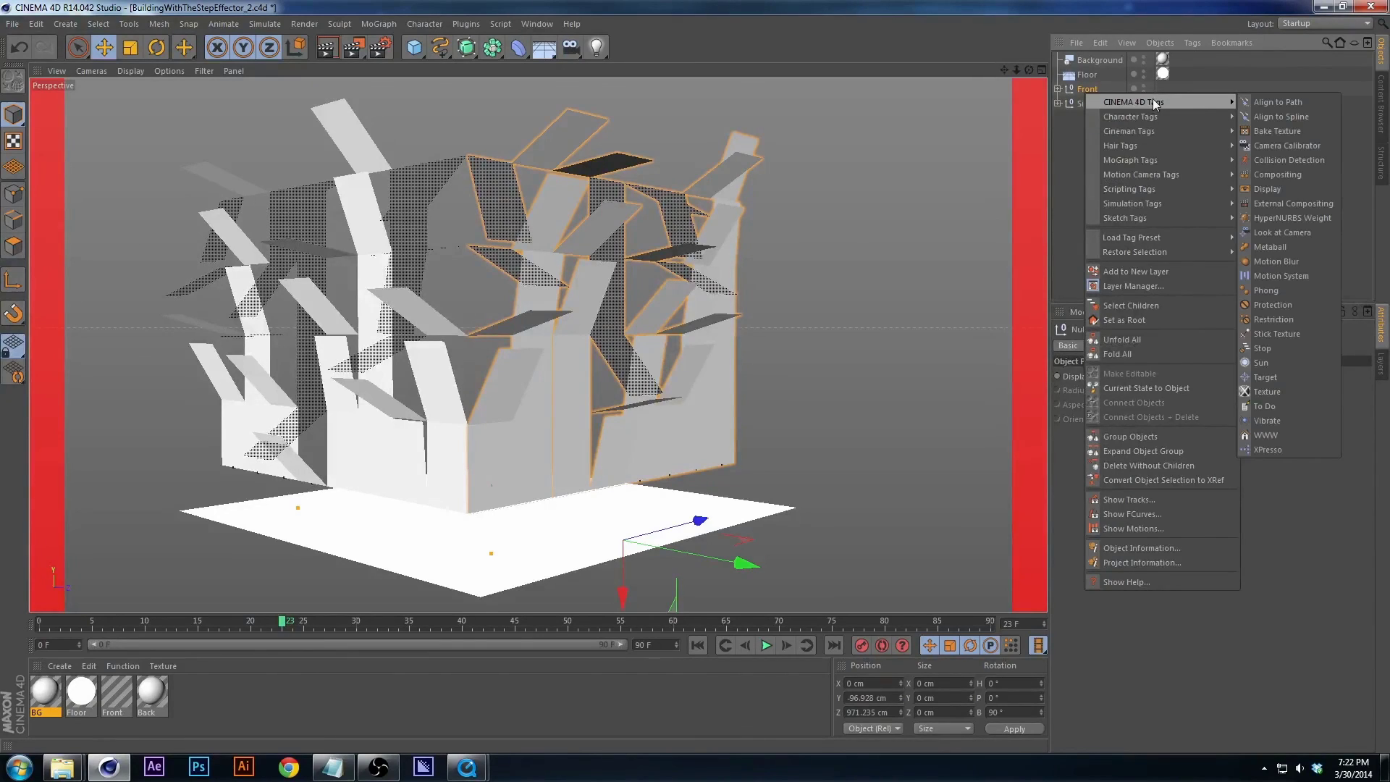
{"action": "left_click", "coordinate": [1281, 261]}
{"action": "left_click_drag", "start_coordinate": [1132, 376], "coordinate": [1056, 366]}
{"action": "type", "text": "200"}
{"action": "key", "text": "Return"}
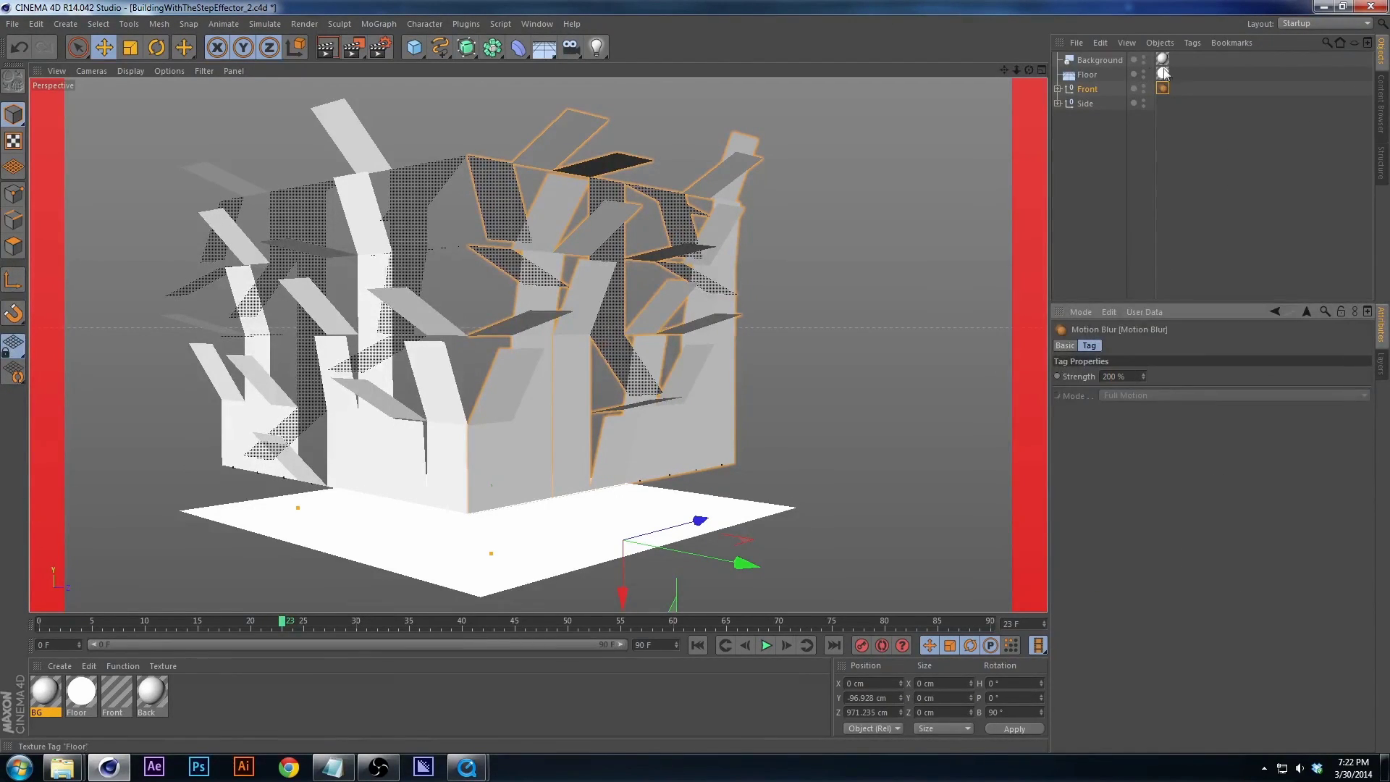
Copy the Front null's Motion Blur tag onto the Side null and test-render the view.
{"action": "left_click_drag", "start_coordinate": [1163, 89], "coordinate": [1162, 104], "text": "ctrl"}
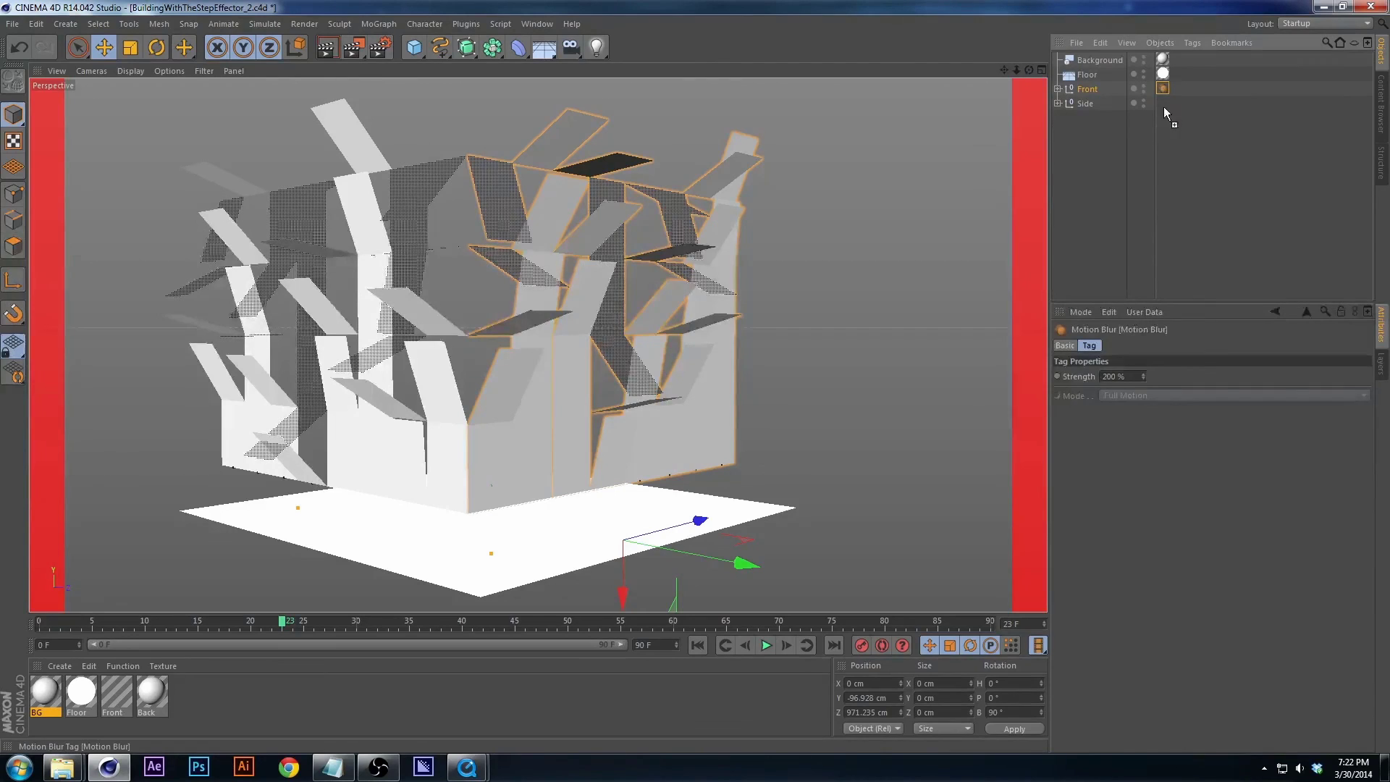
{"action": "left_click", "coordinate": [832, 263]}
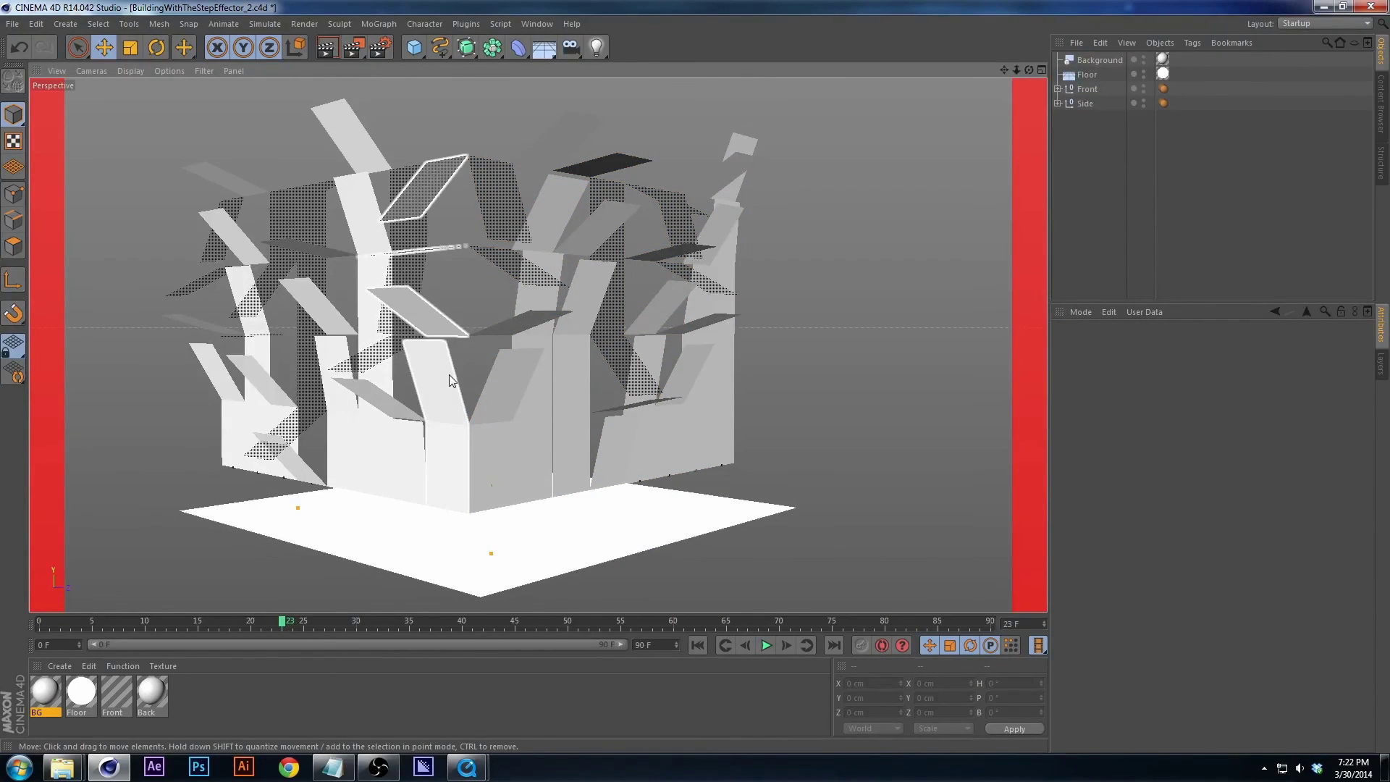
{"action": "key", "text": "ctrl+r"}
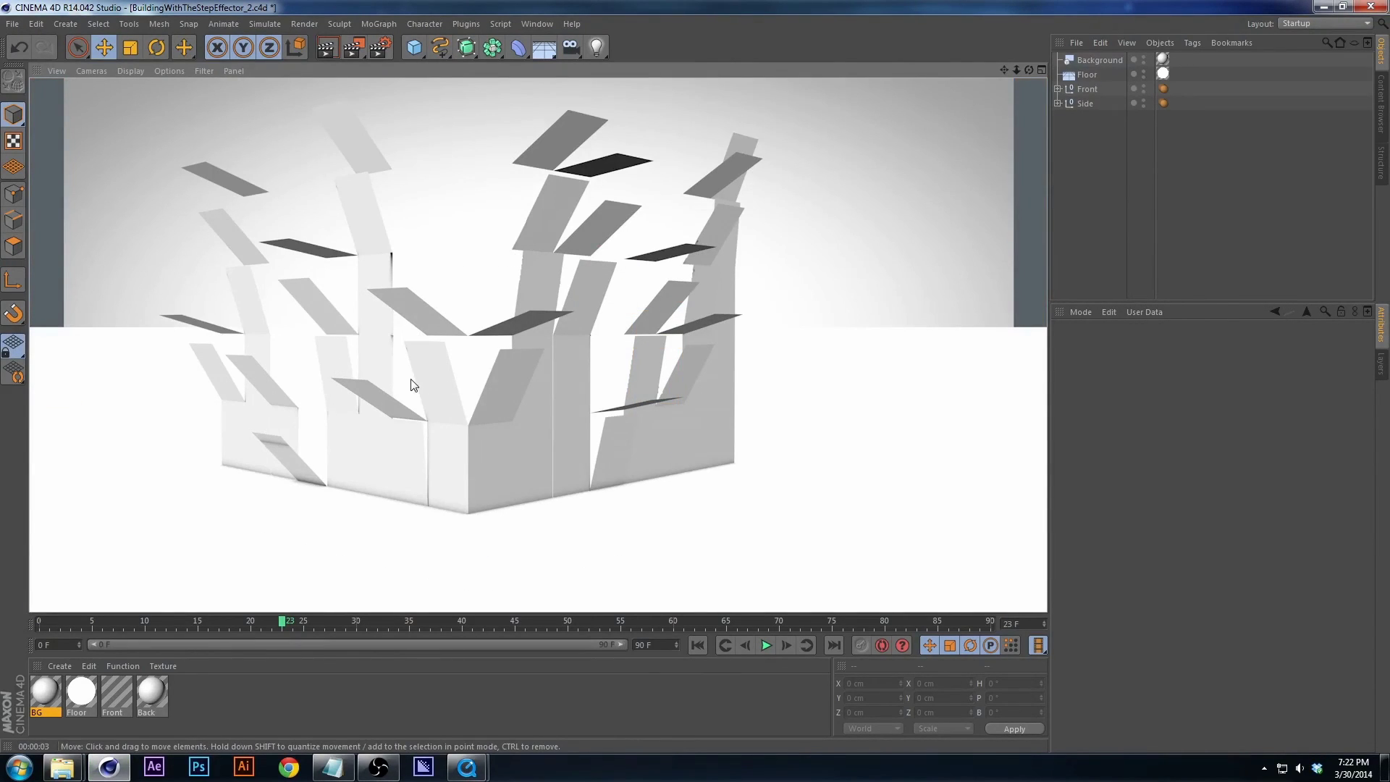
{"action": "left_click", "coordinate": [727, 440]}
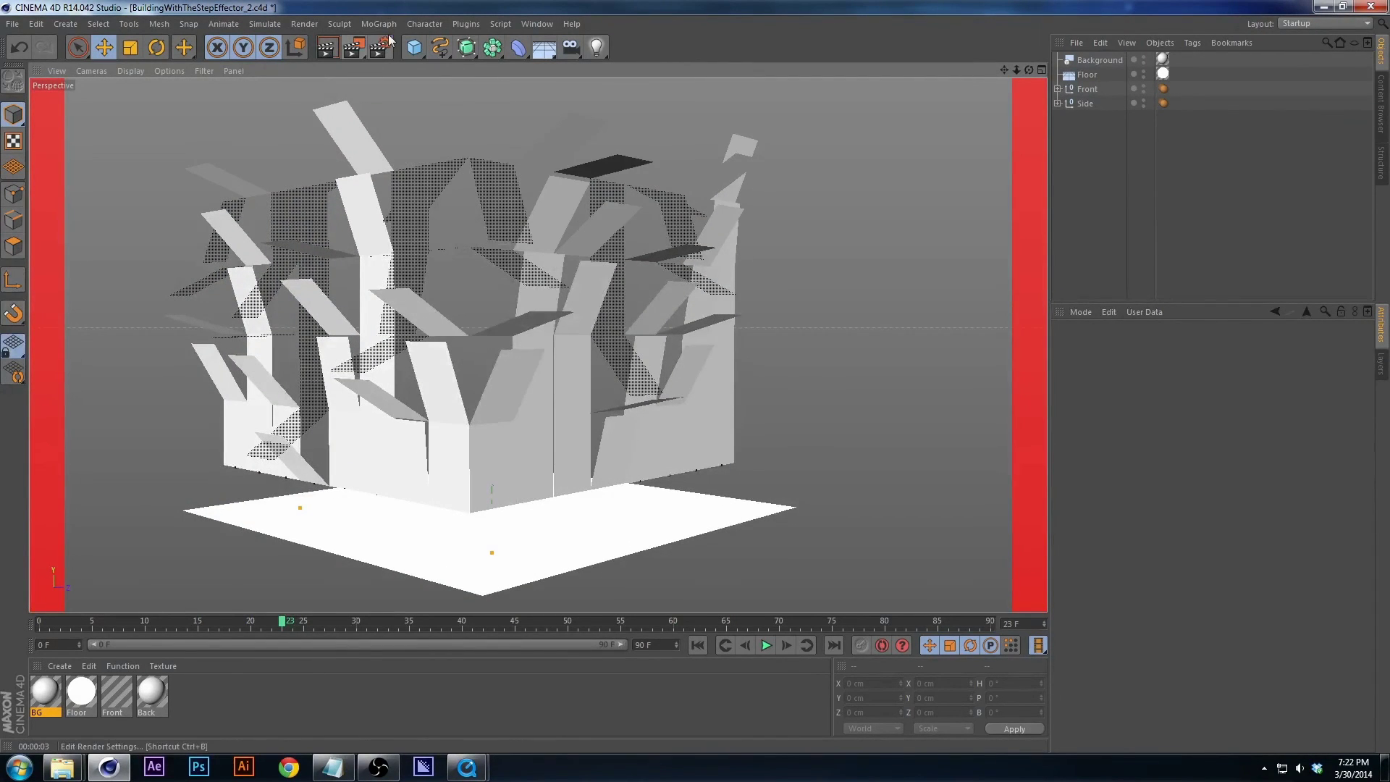
Play back the rendered building animation in the Picture Viewer and scrub through to frame 60 to check the motion blur.
{"action": "left_click", "coordinate": [544, 24]}
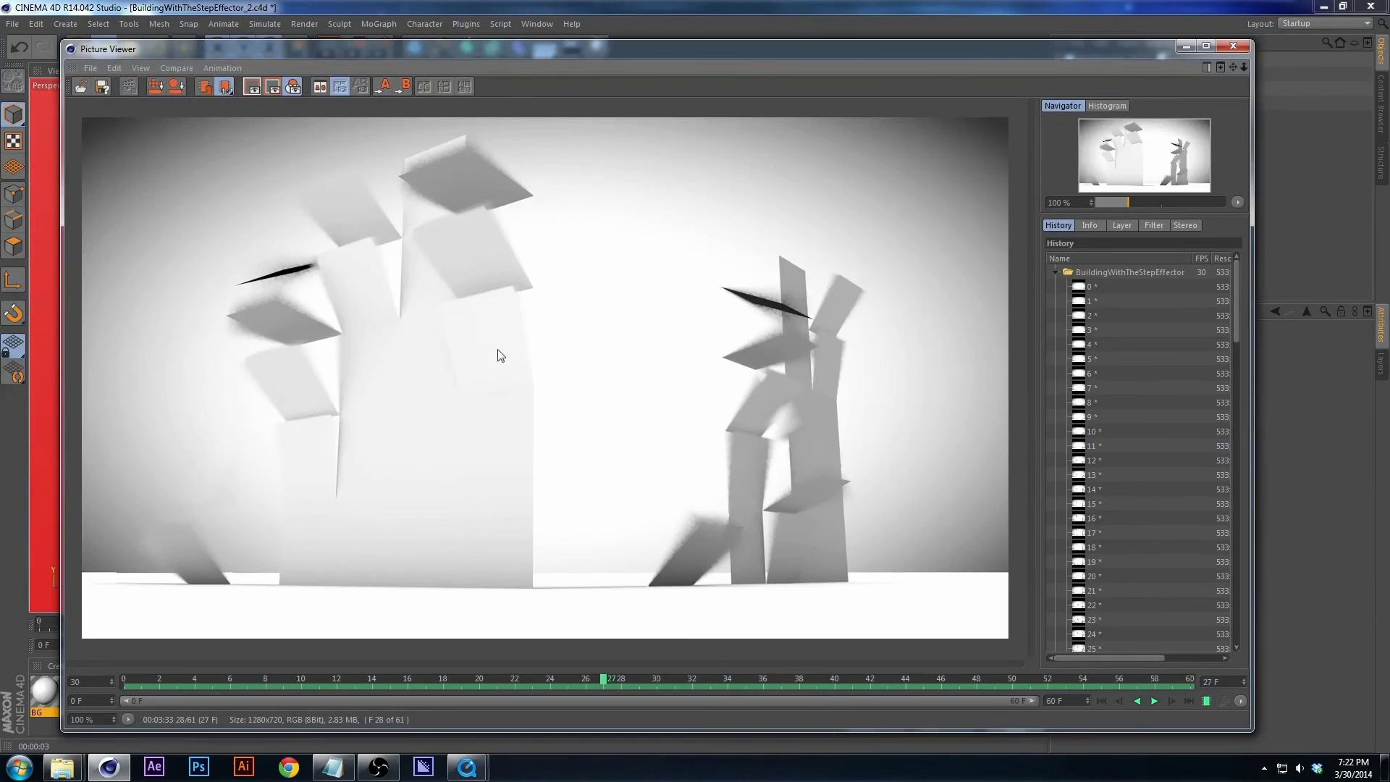
{"action": "left_click_drag", "start_coordinate": [597, 678], "coordinate": [184, 686]}
{"action": "left_click", "coordinate": [1156, 701]}
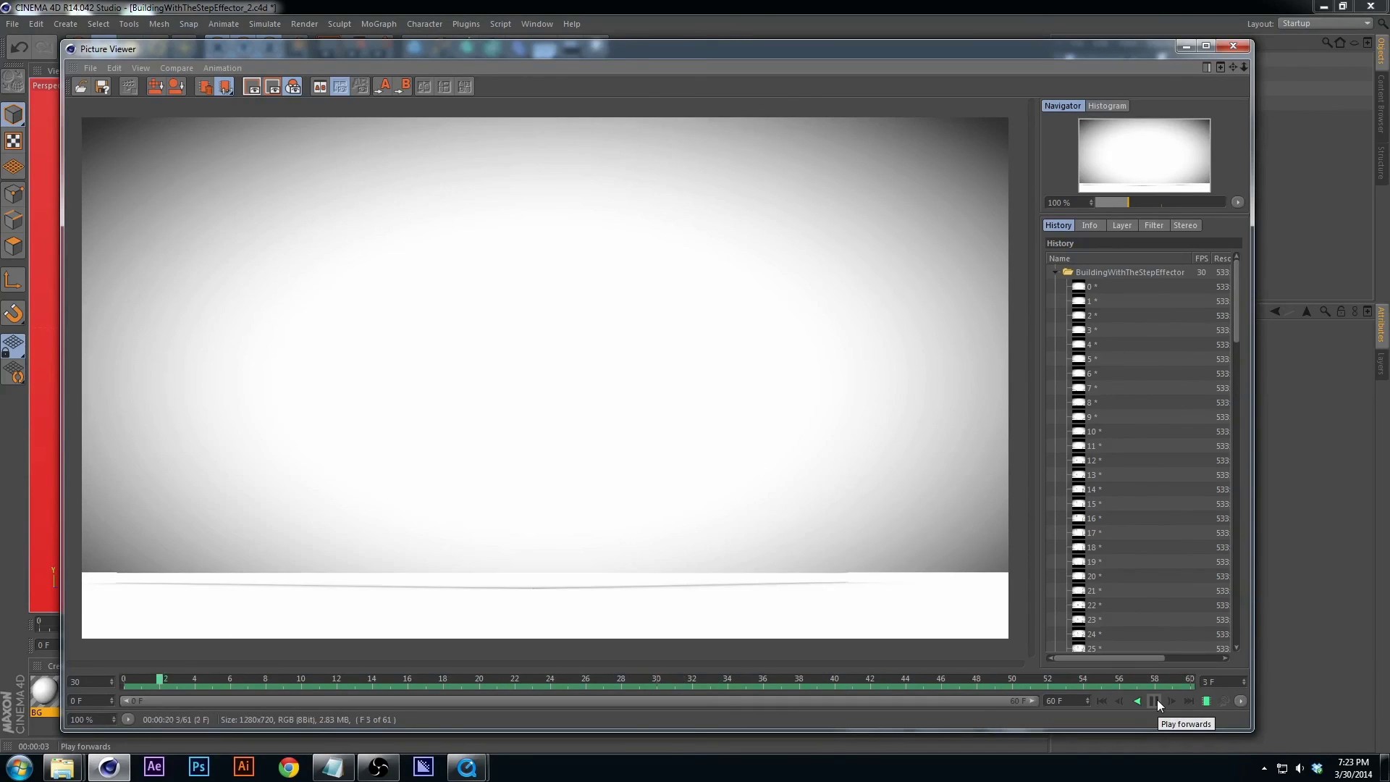
{"action": "left_click", "coordinate": [1155, 701]}
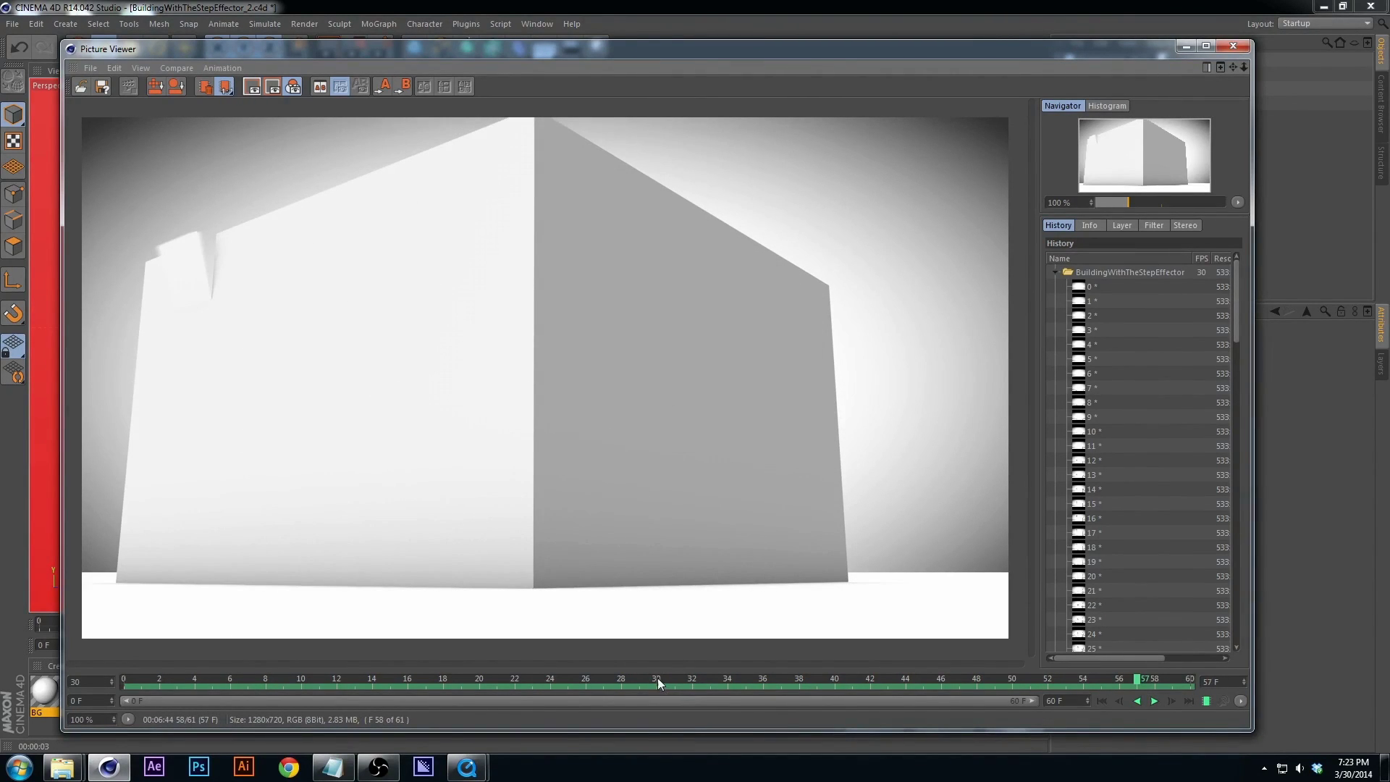
{"action": "left_click_drag", "start_coordinate": [657, 677], "coordinate": [1190, 678]}
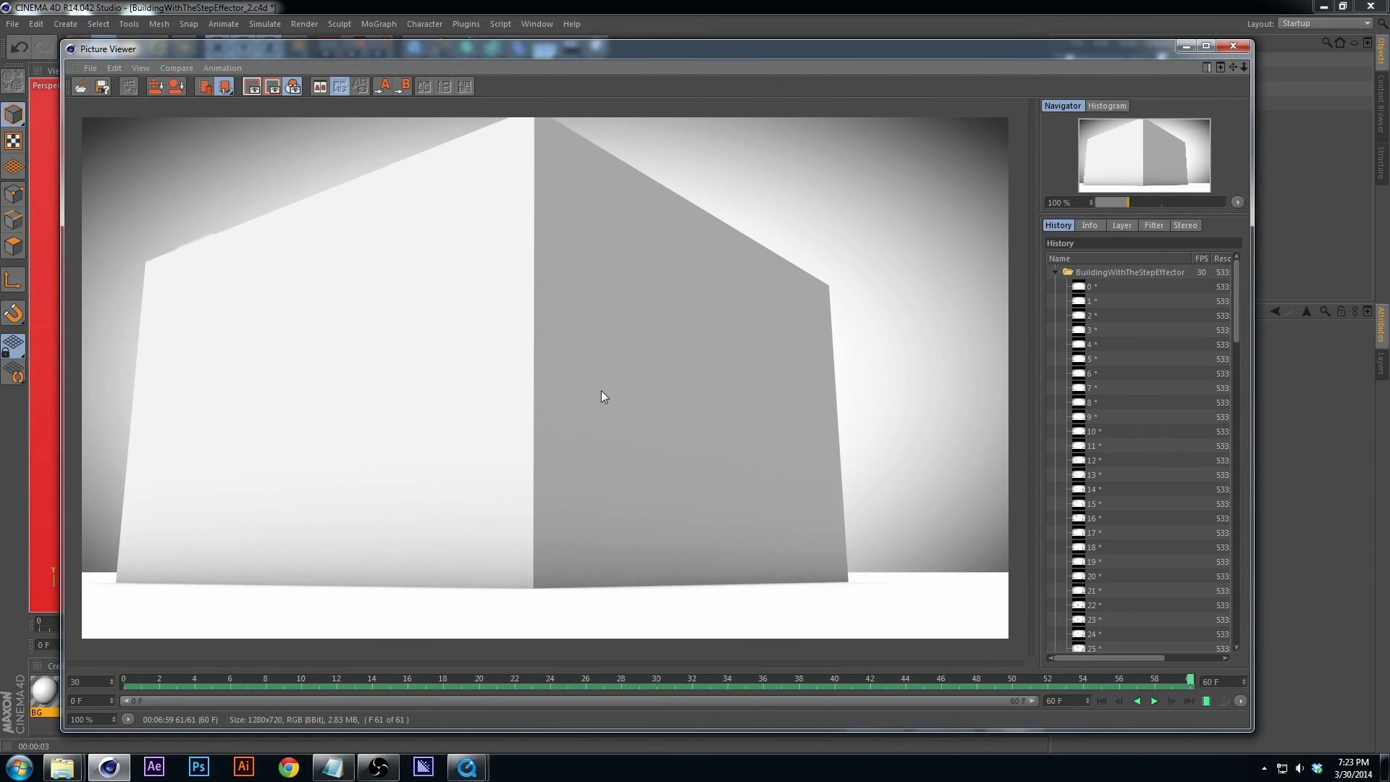
{"action": "left_click", "coordinate": [1233, 47]}
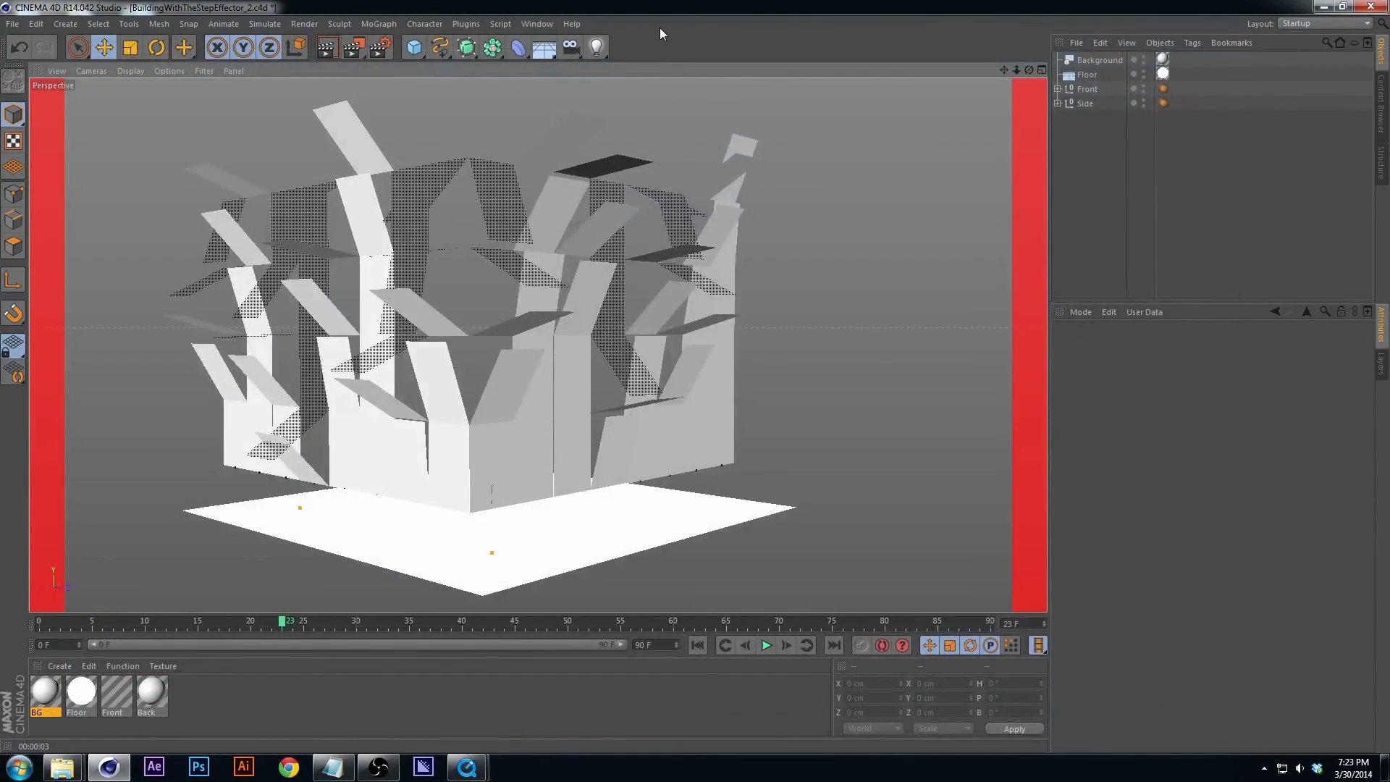
Save the project under its existing file name, BuildingWithTheStepEffector_2.c4d.
{"action": "key", "text": "ctrl+s"}
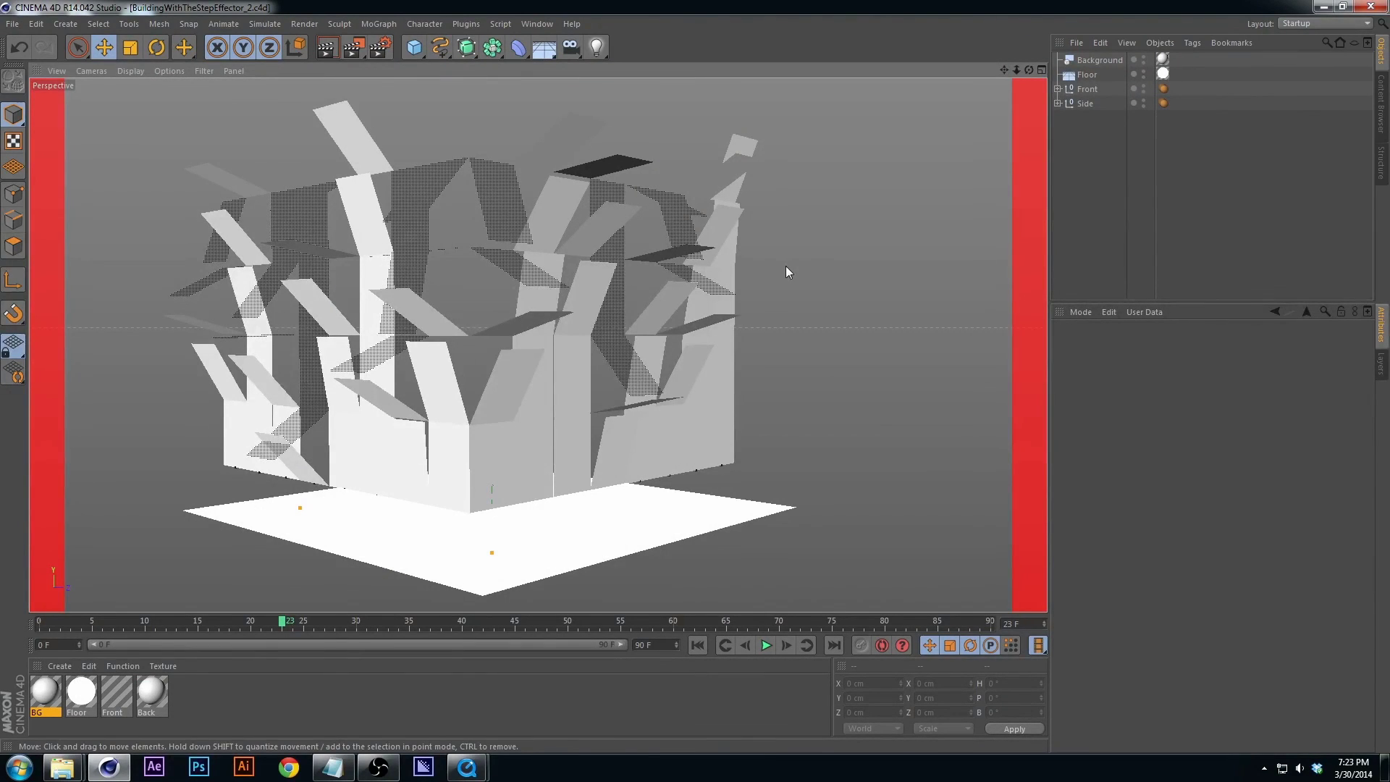